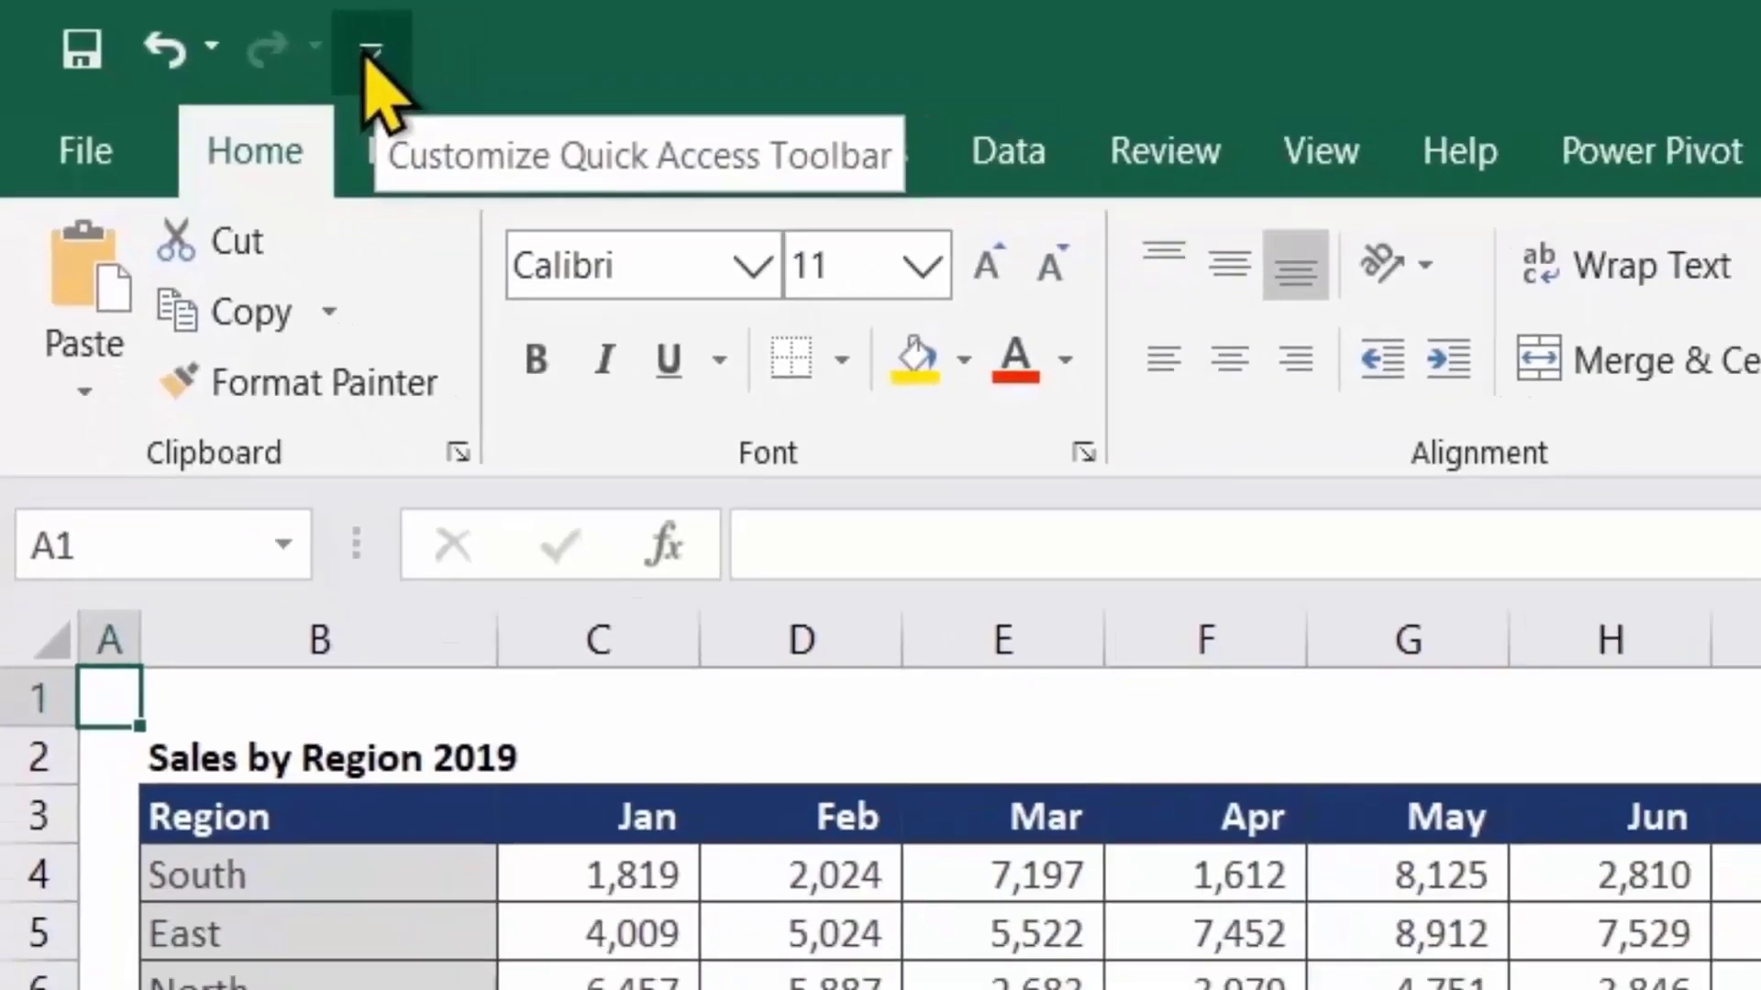
Add the Camera command from Commands Not in the Ribbon to the Quick Access Toolbar.
left_click(289, 46)
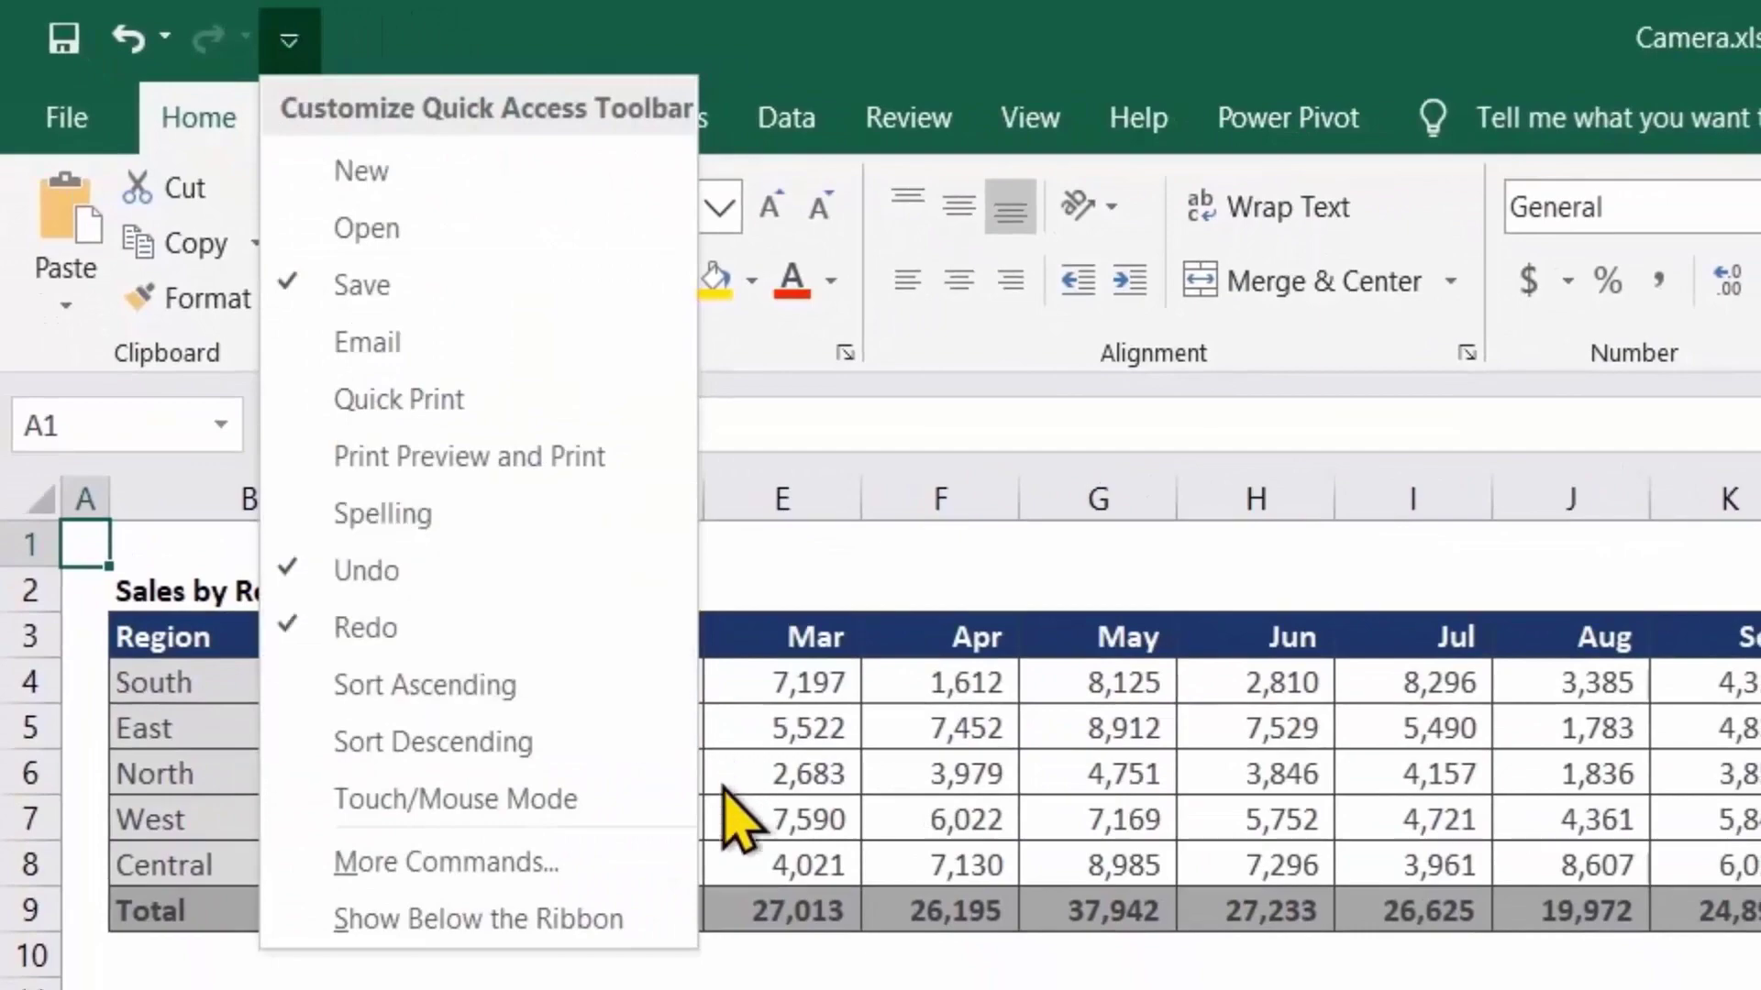
left_click(509, 861)
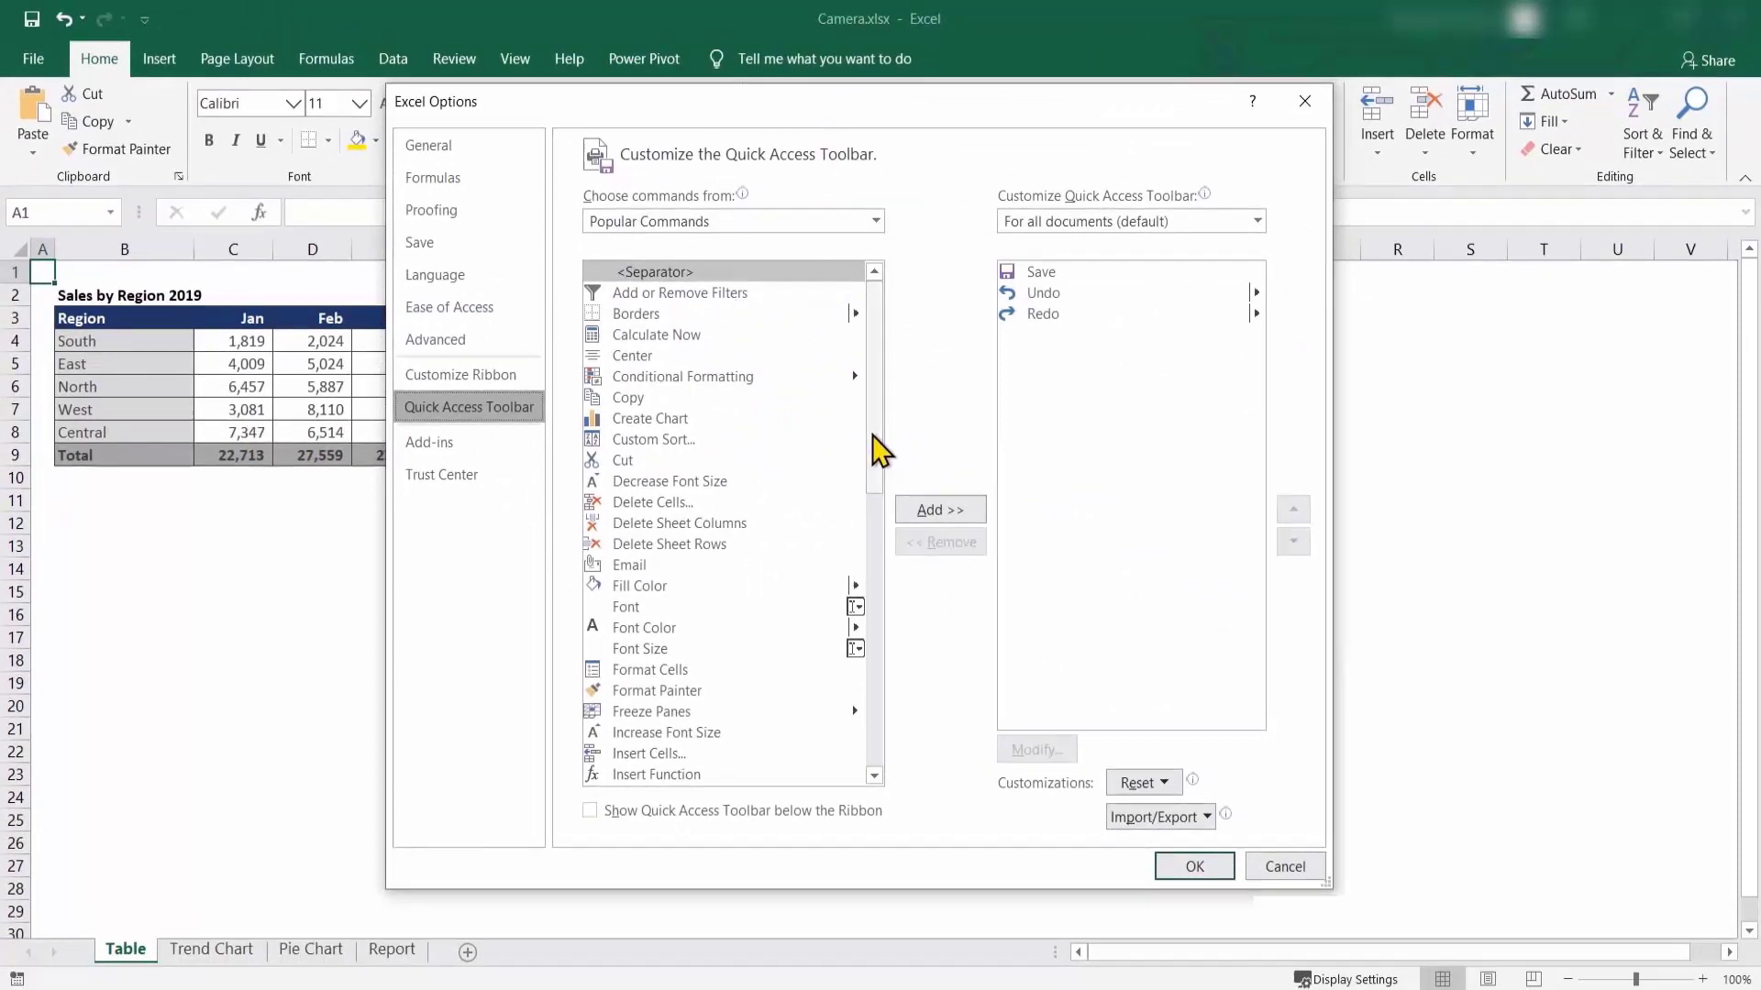
mouse_move(877, 363)
left_mouse_down()
mouse_move(887, 528)
mouse_move(888, 361)
left_mouse_up()
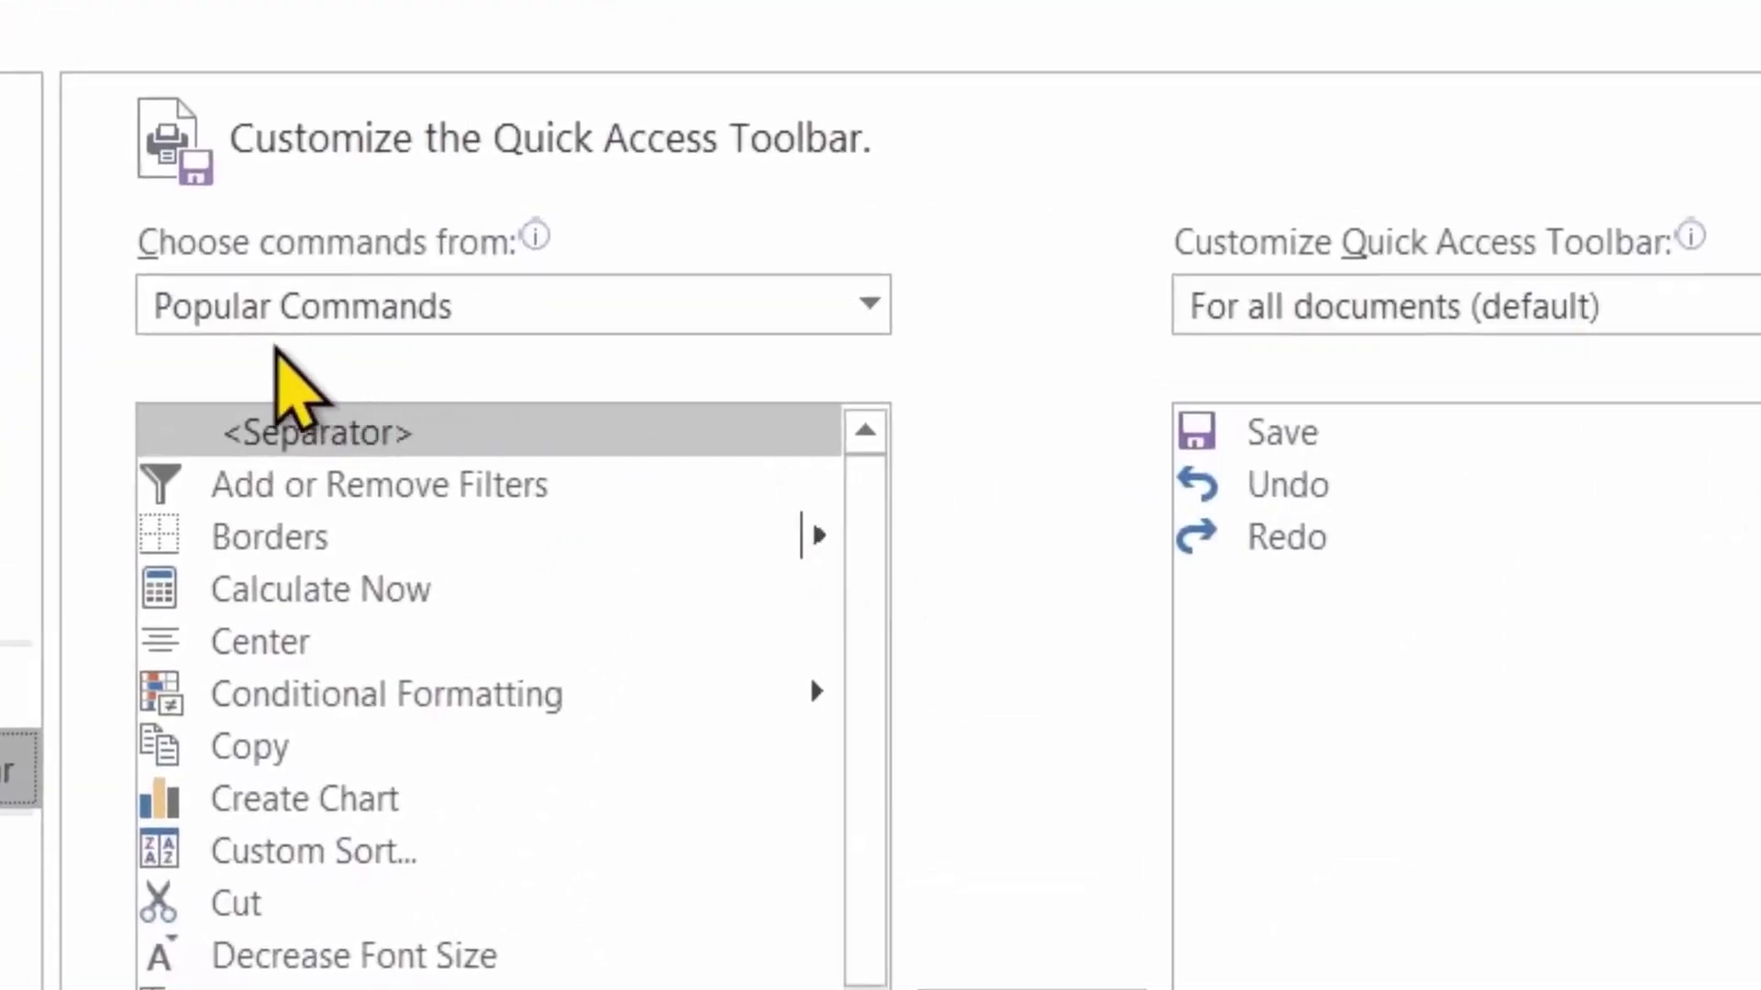
left_click(870, 312)
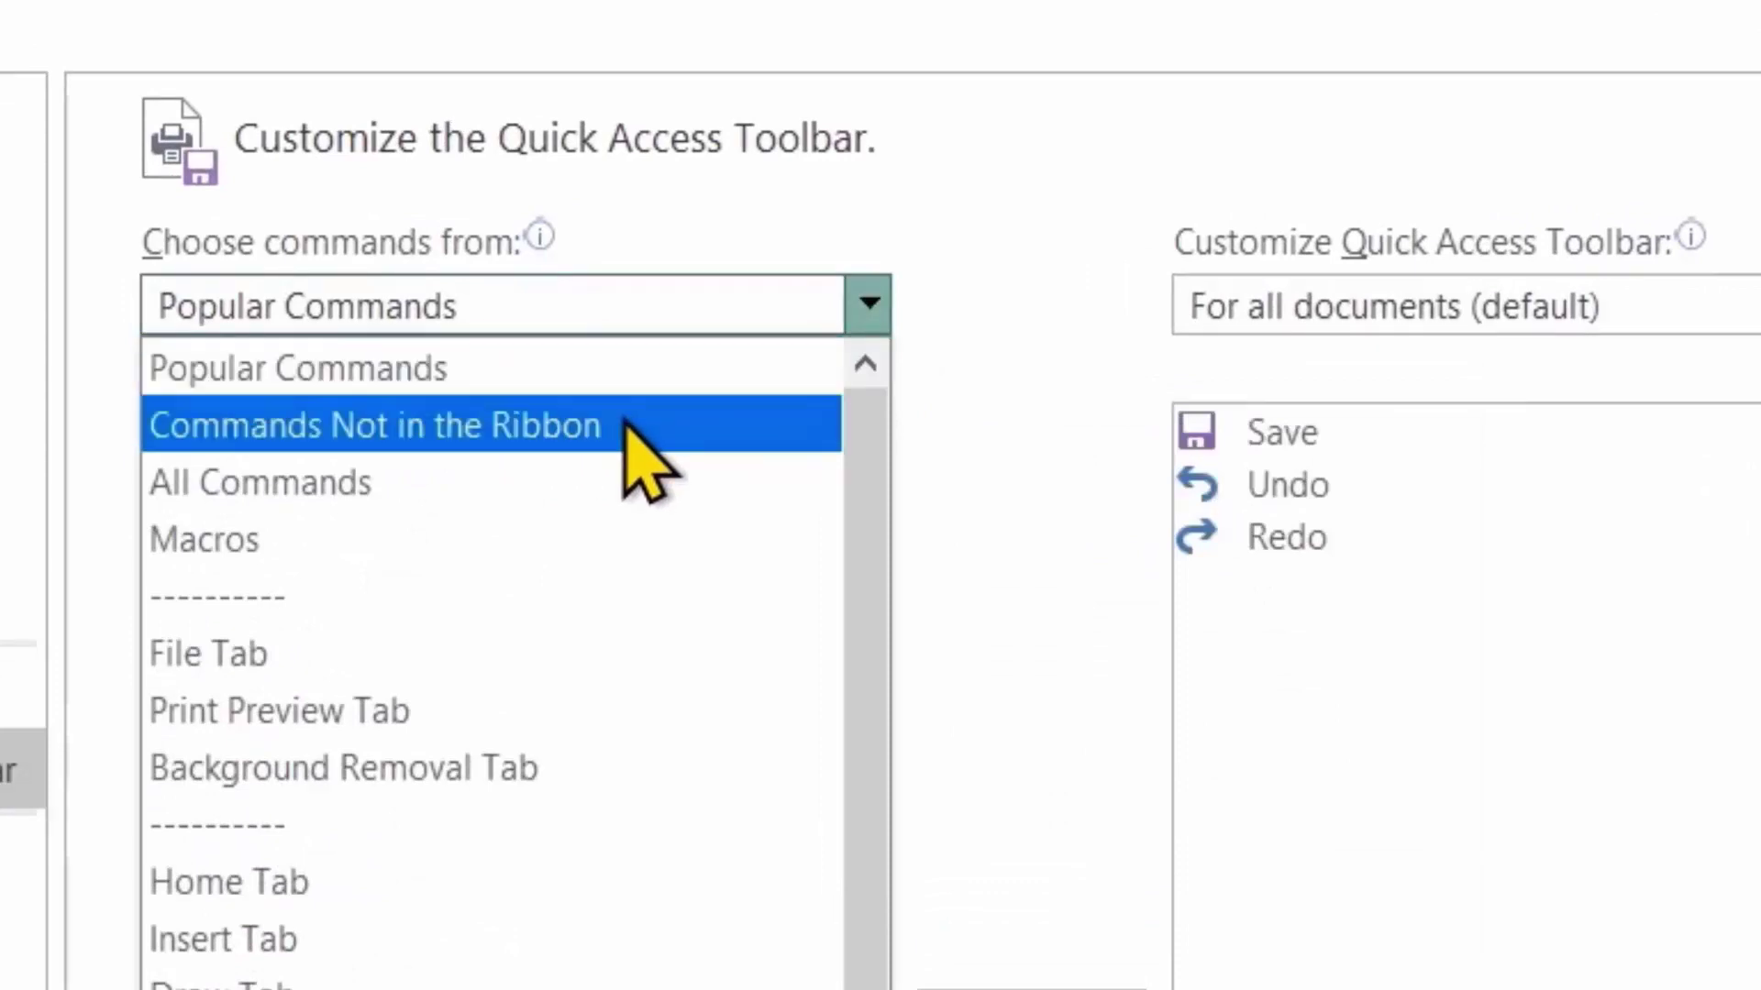
left_click(510, 425)
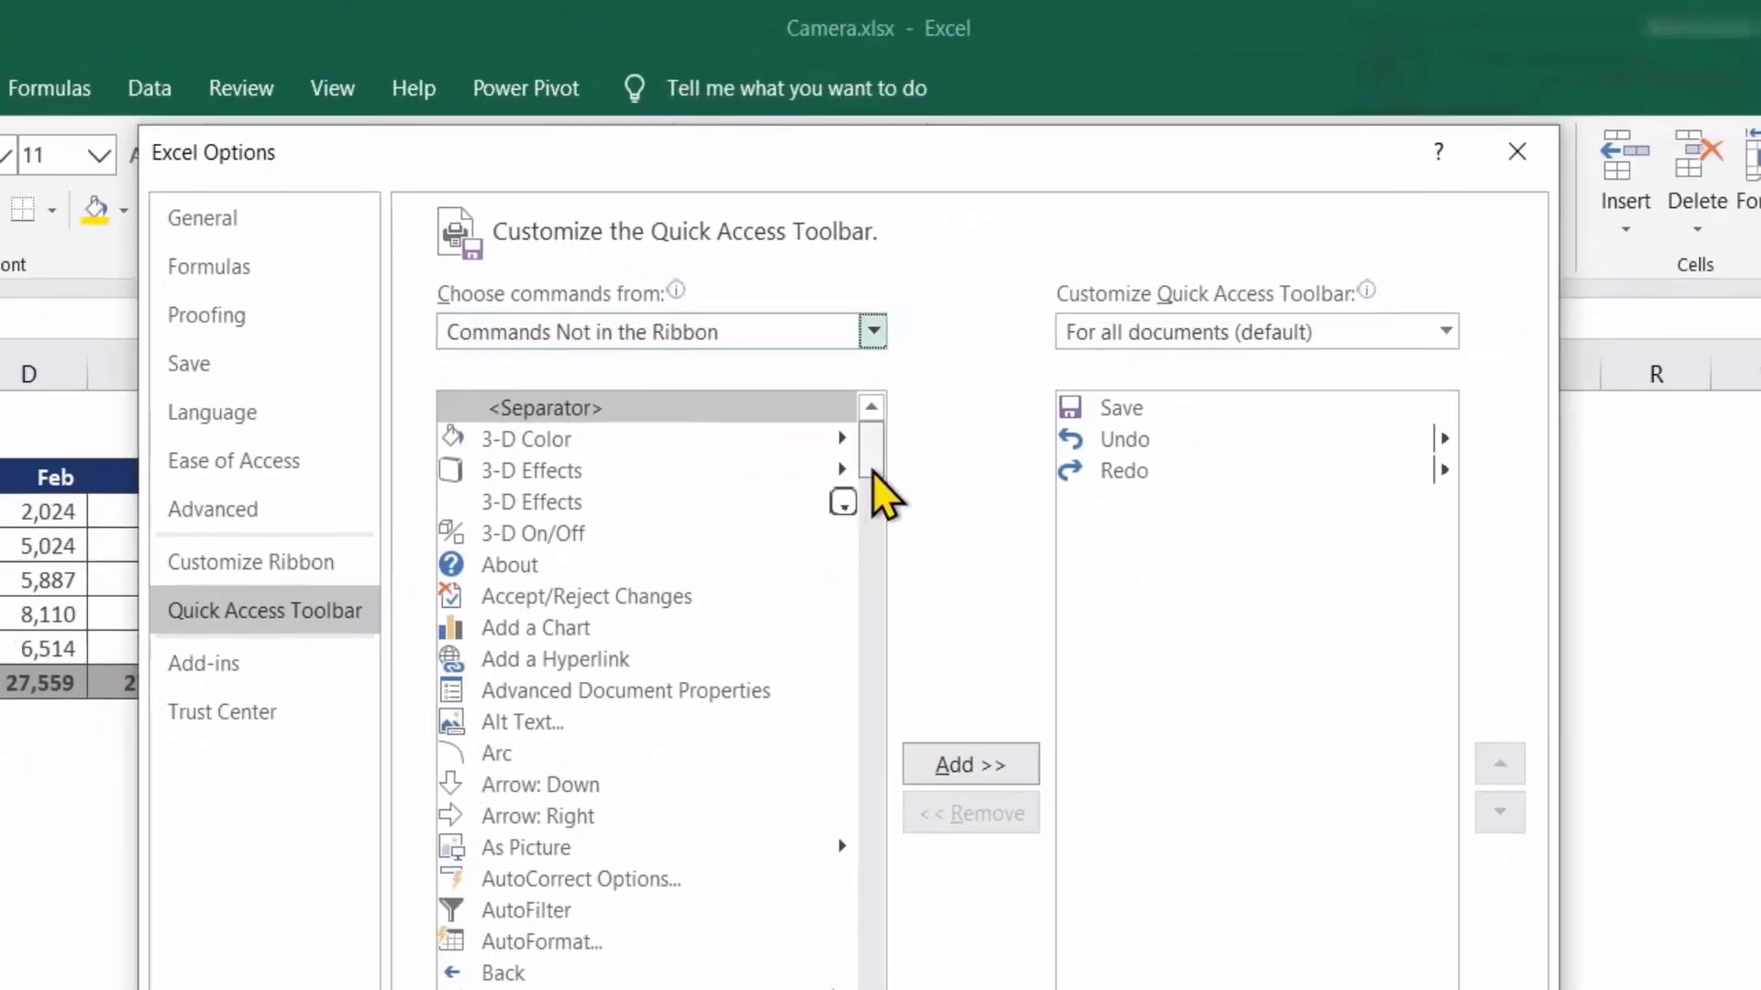
left_click_drag(872, 474, 875, 527)
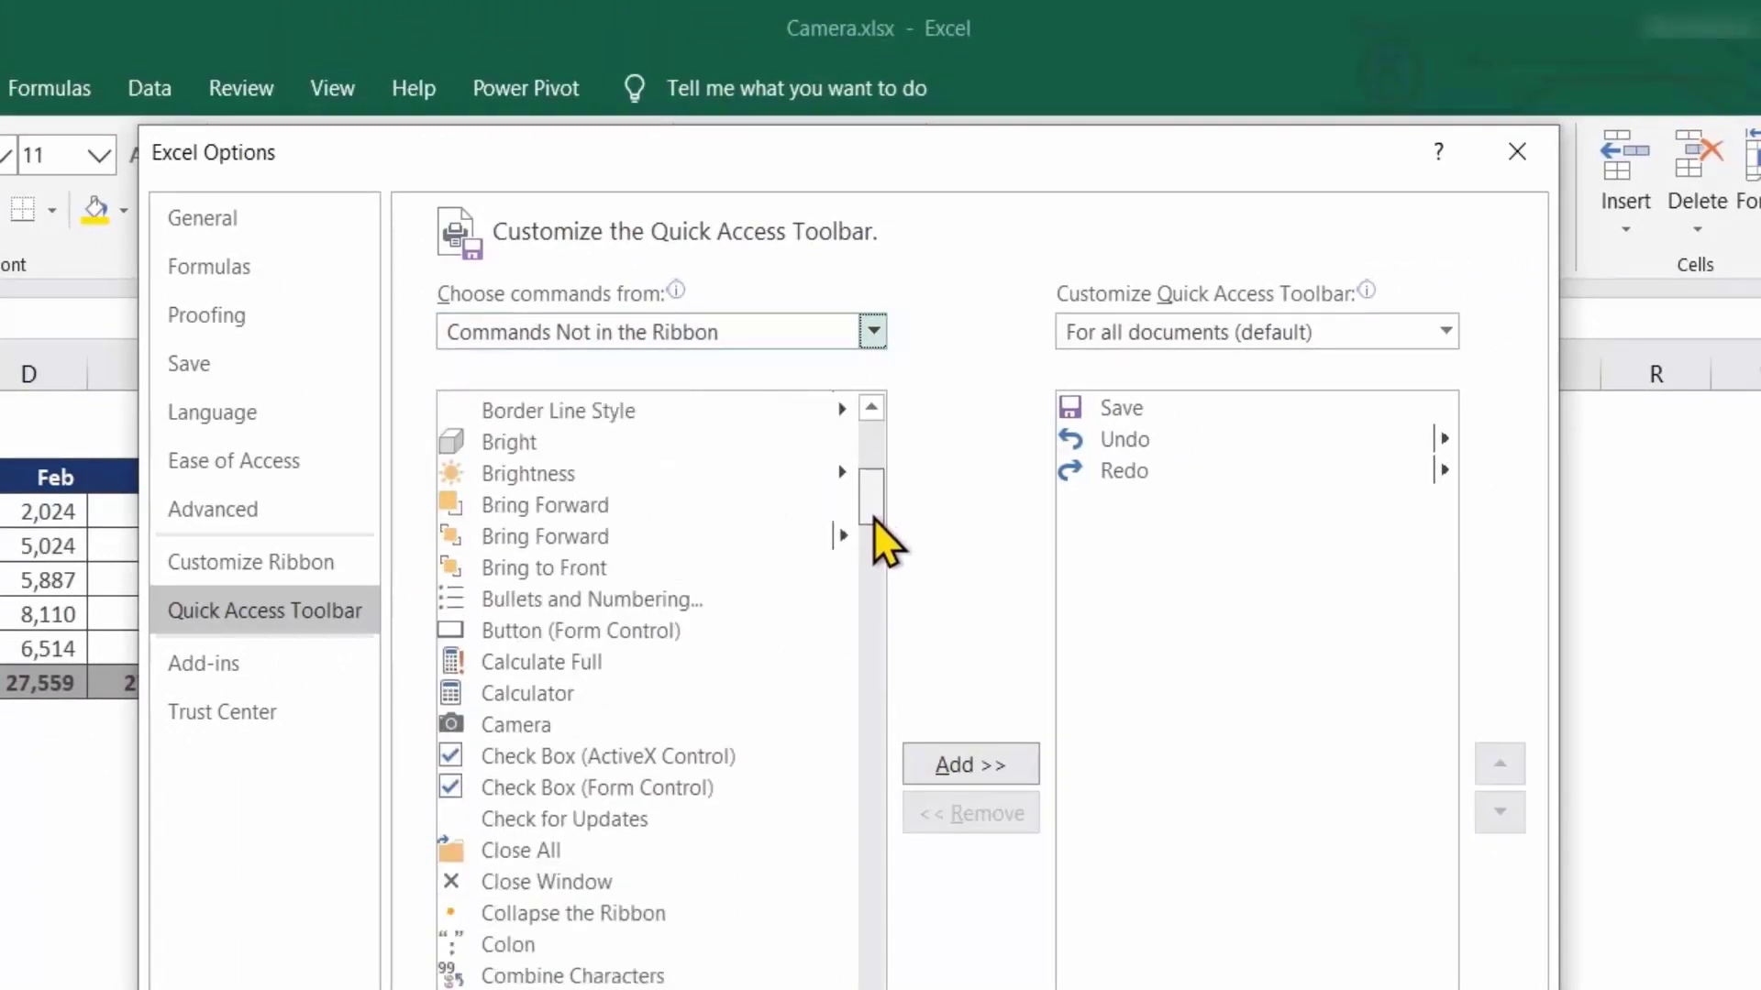
left_click(501, 734)
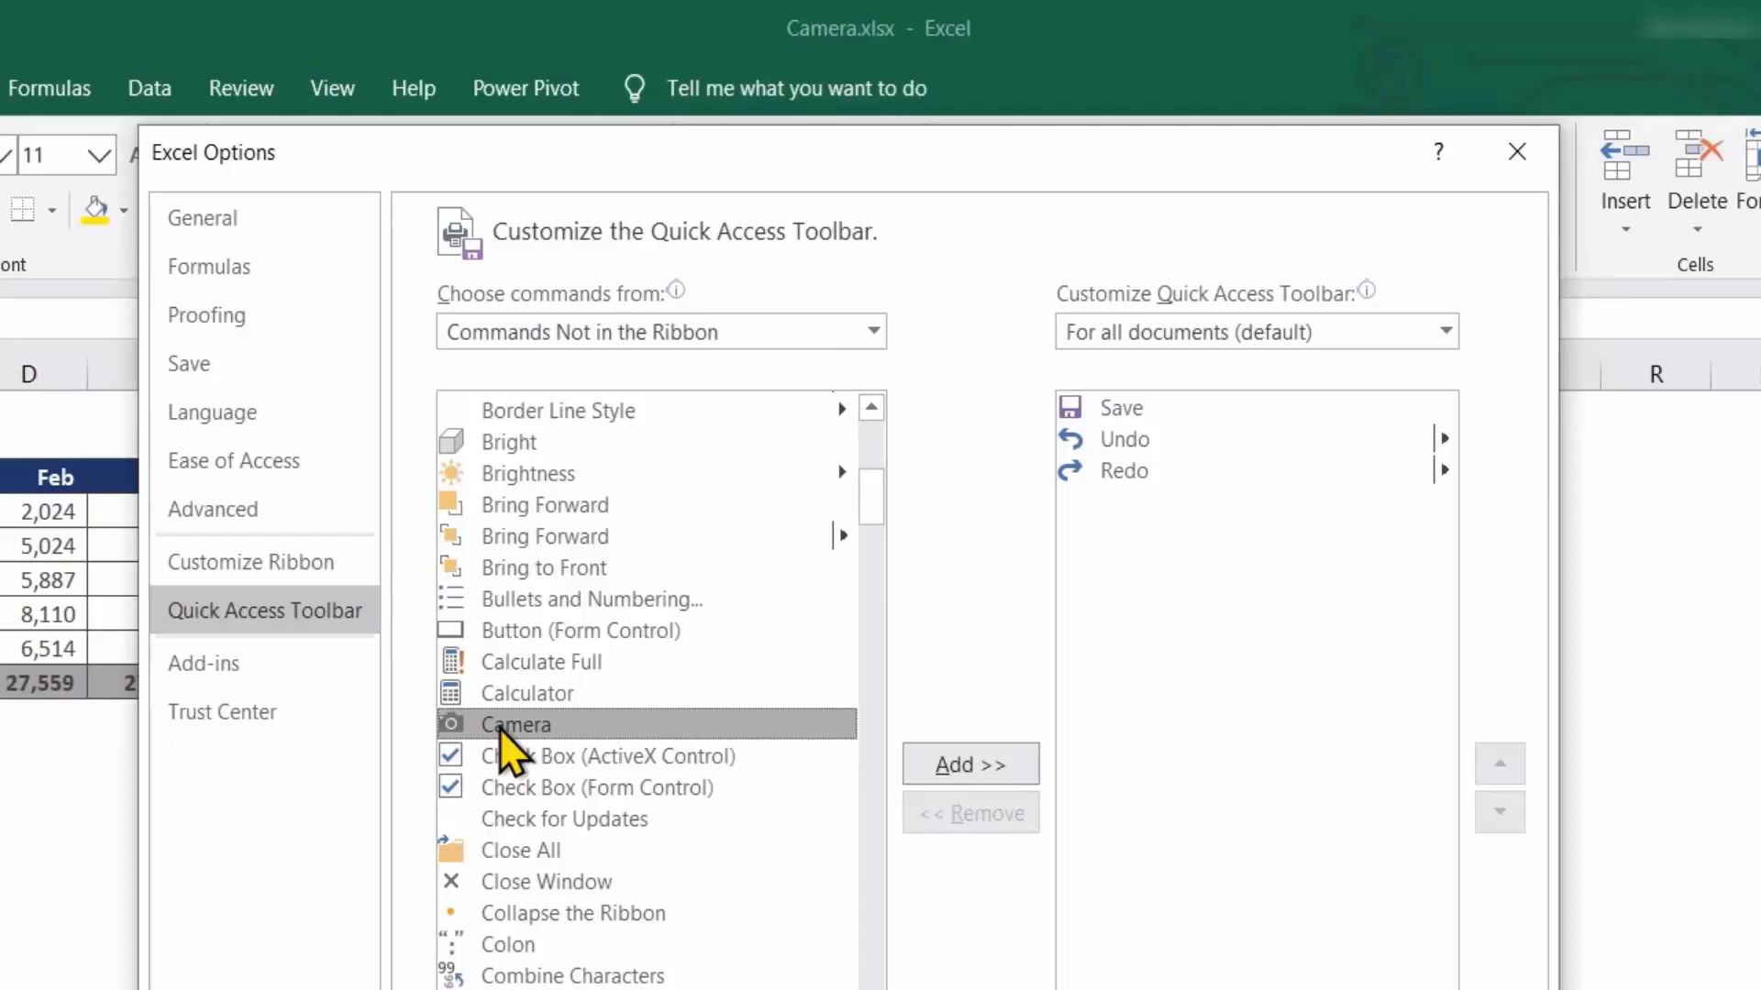
left_click(960, 761)
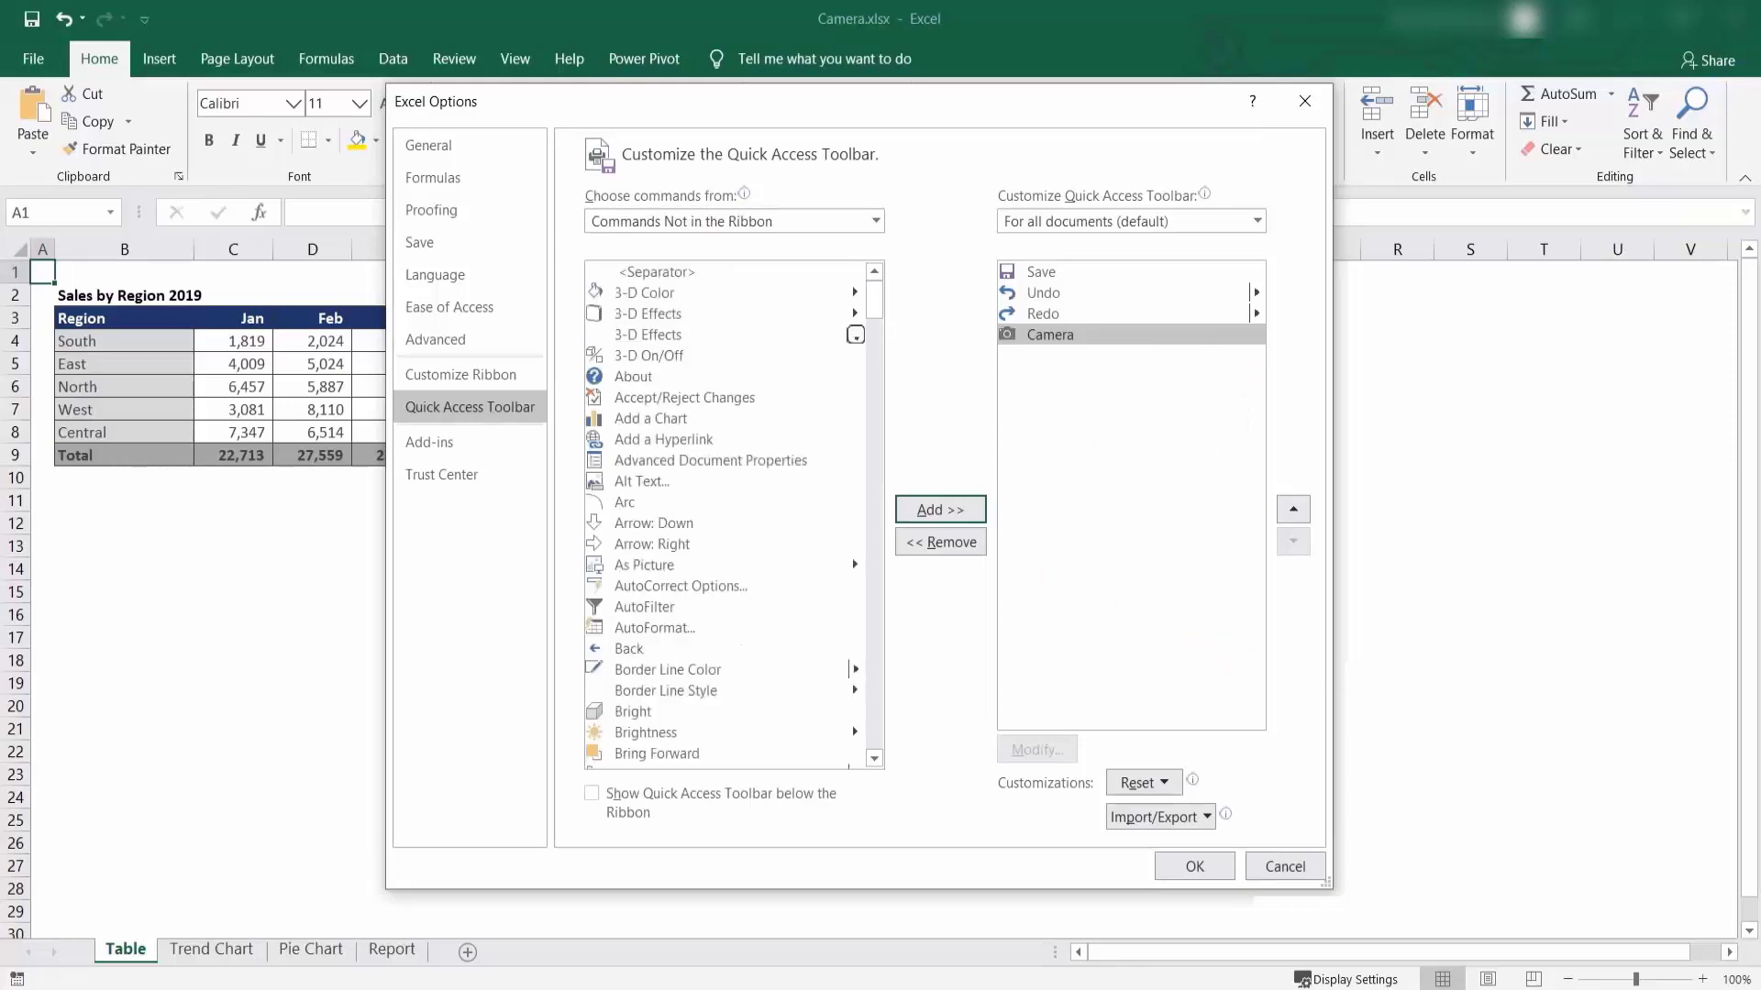
left_click(1191, 868)
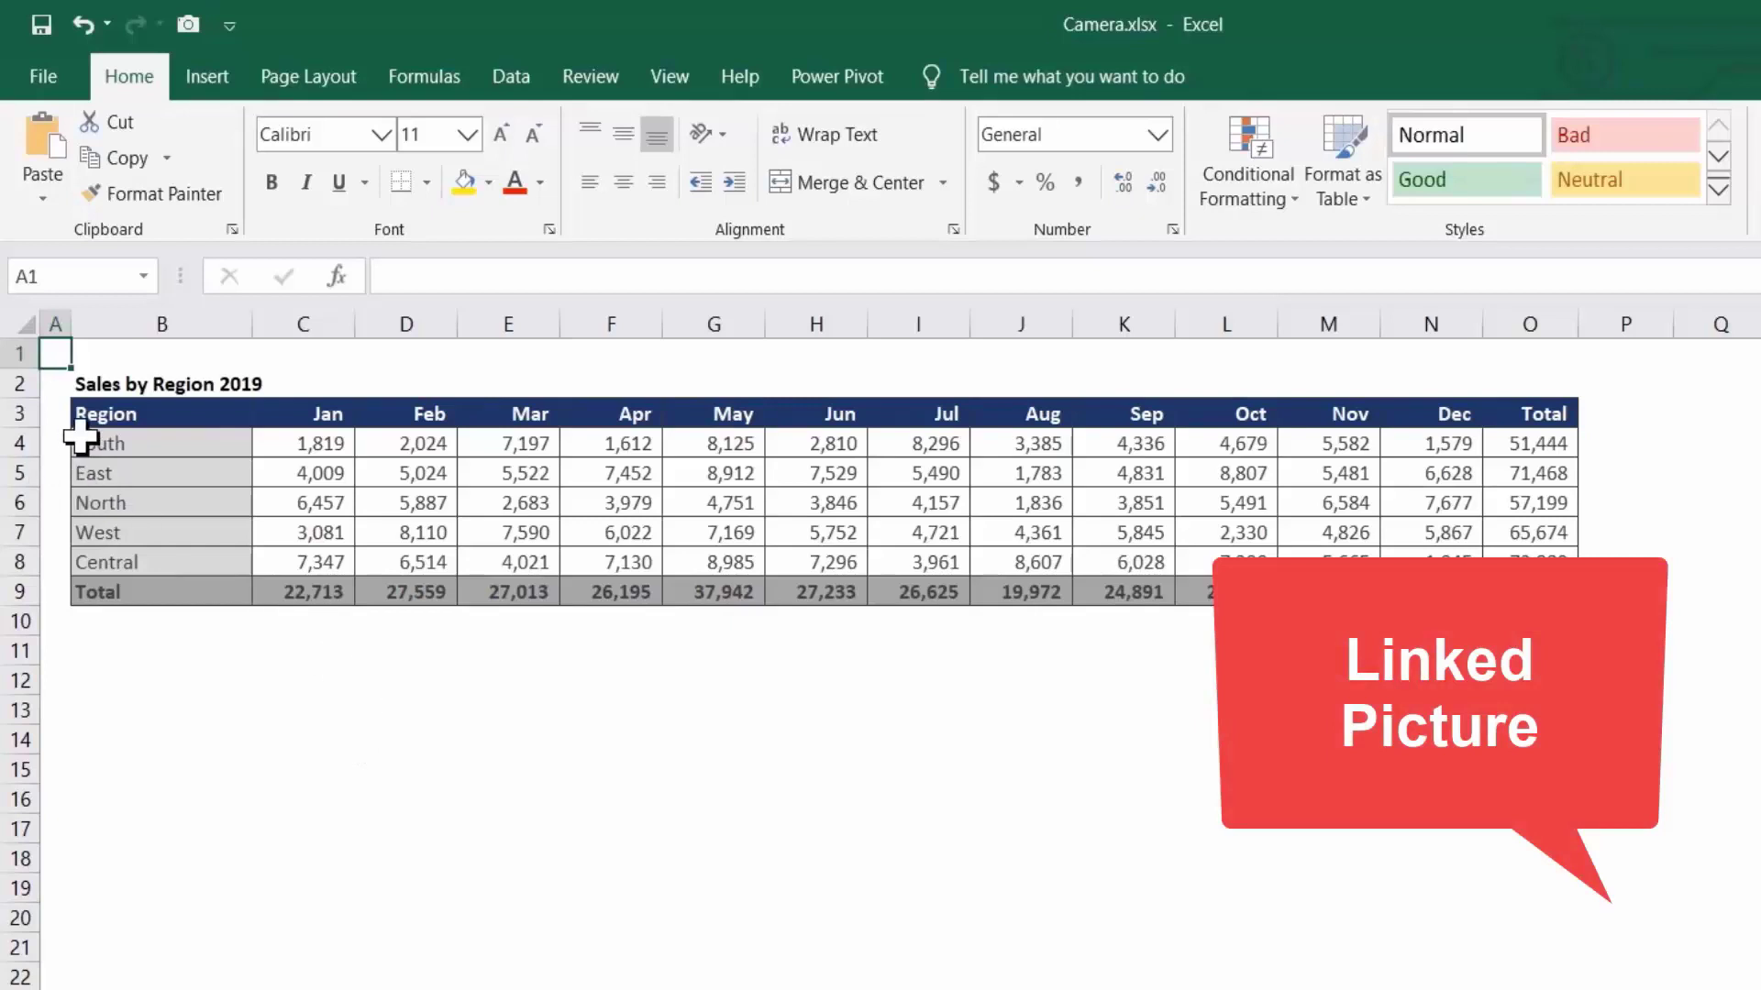
Select the Sales by Region 2019 table B2:O9 and drop its Camera picture at B12.
left_click(104, 384)
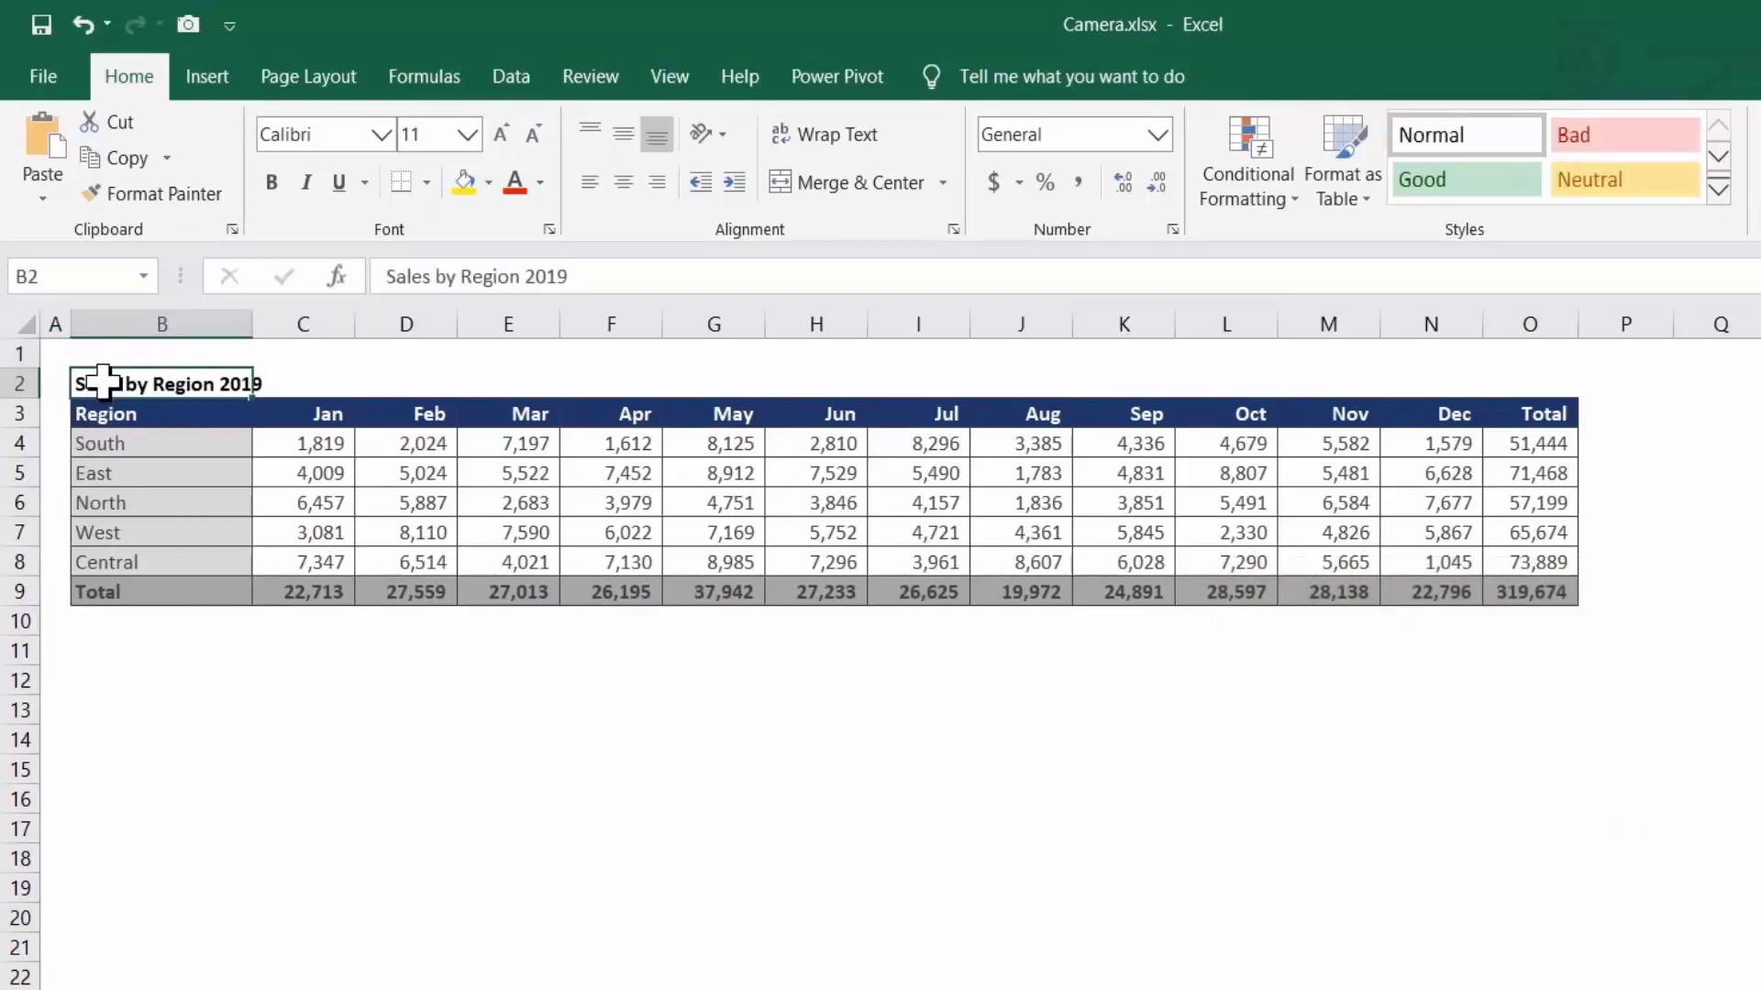
left_click_drag(104, 385, 605, 550)
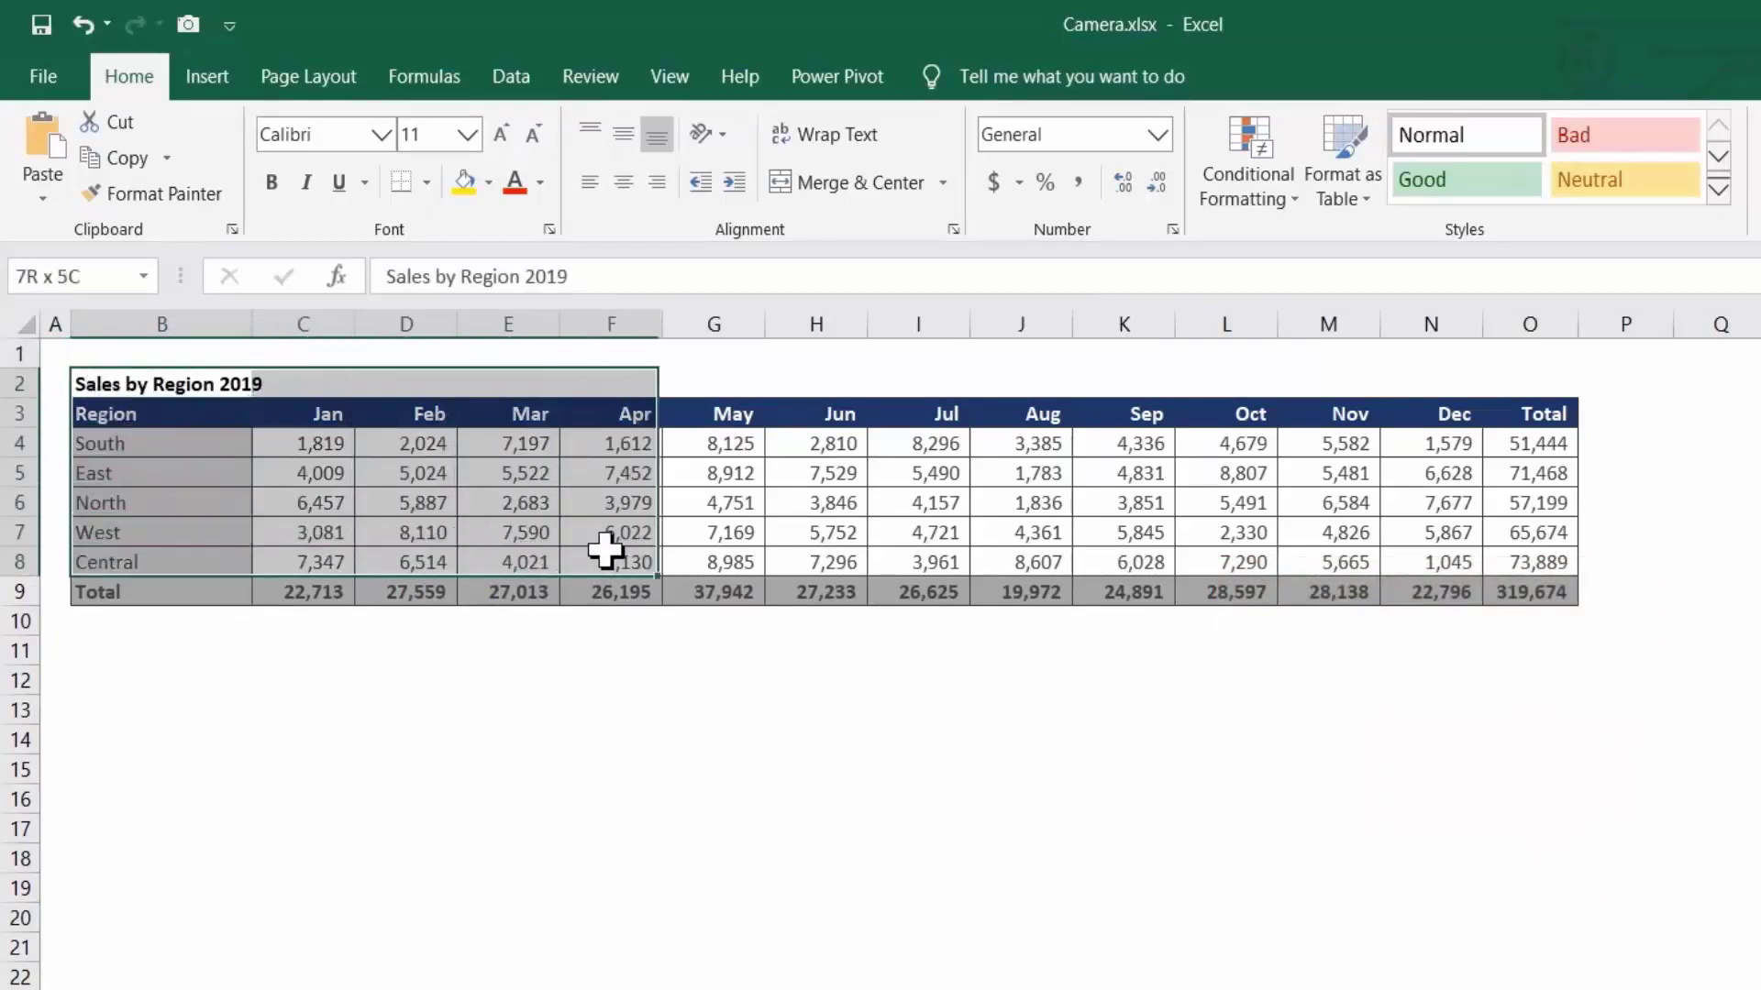
mouse_move(605, 550)
left_mouse_down()
mouse_move(1508, 553)
mouse_move(1527, 589)
left_mouse_up()
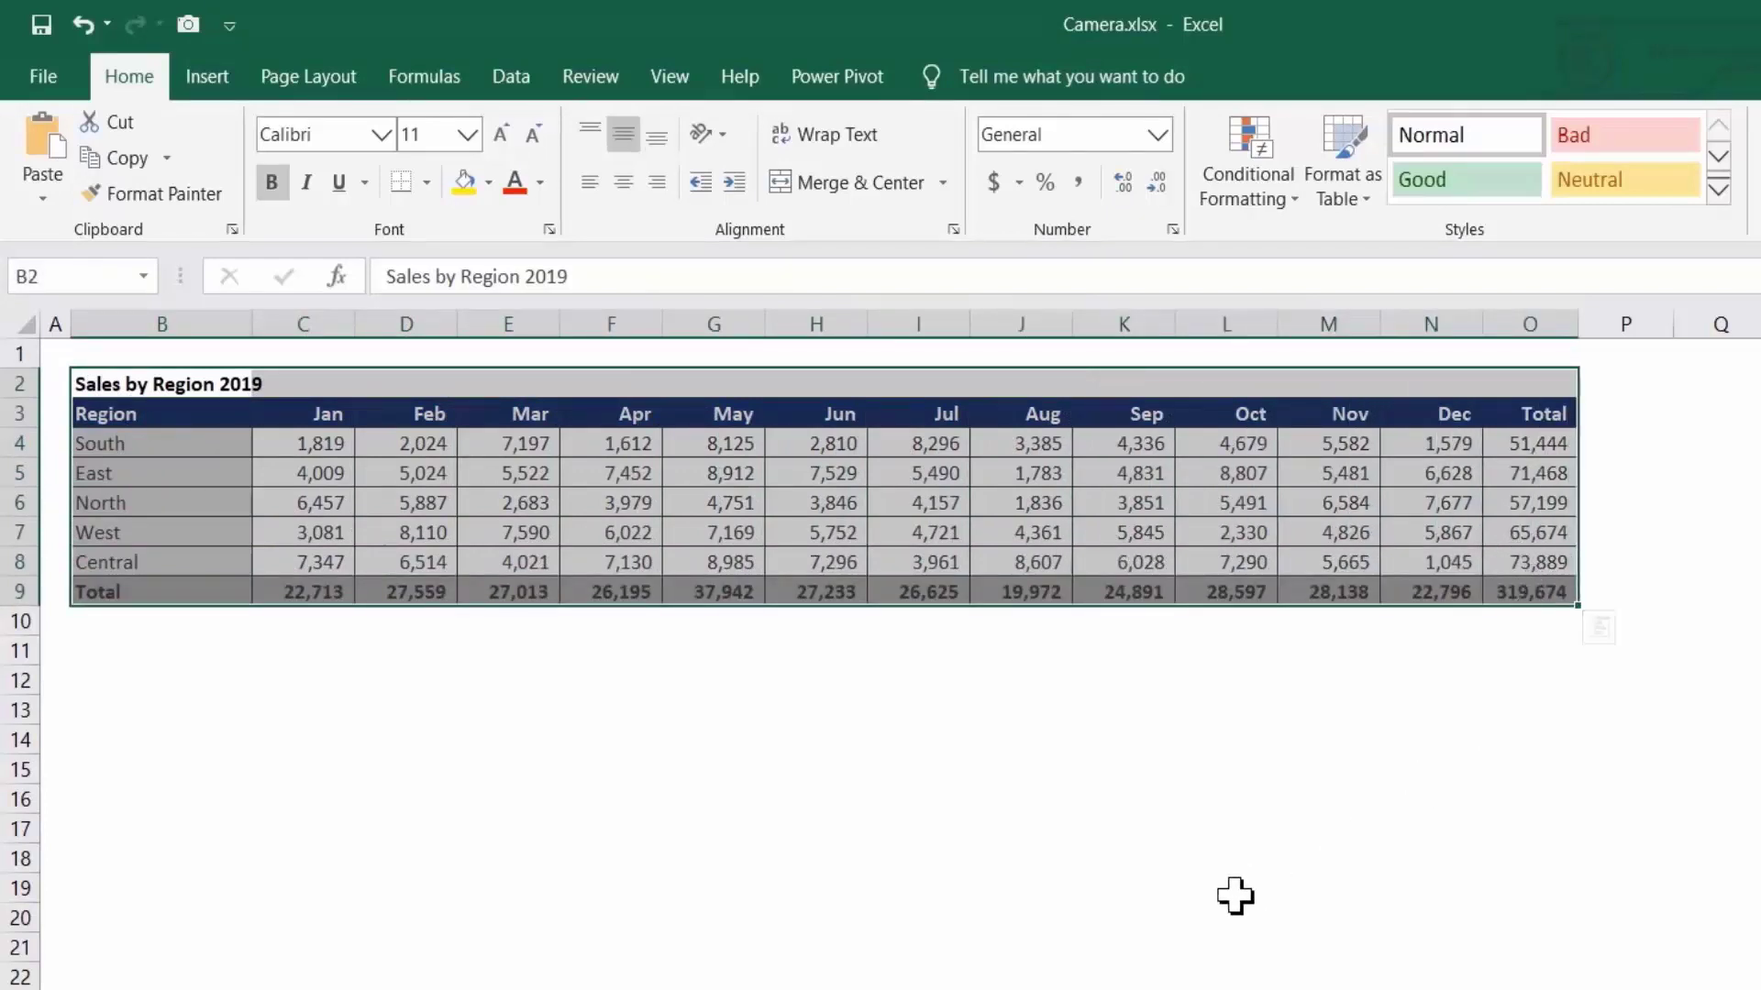
left_click(185, 21)
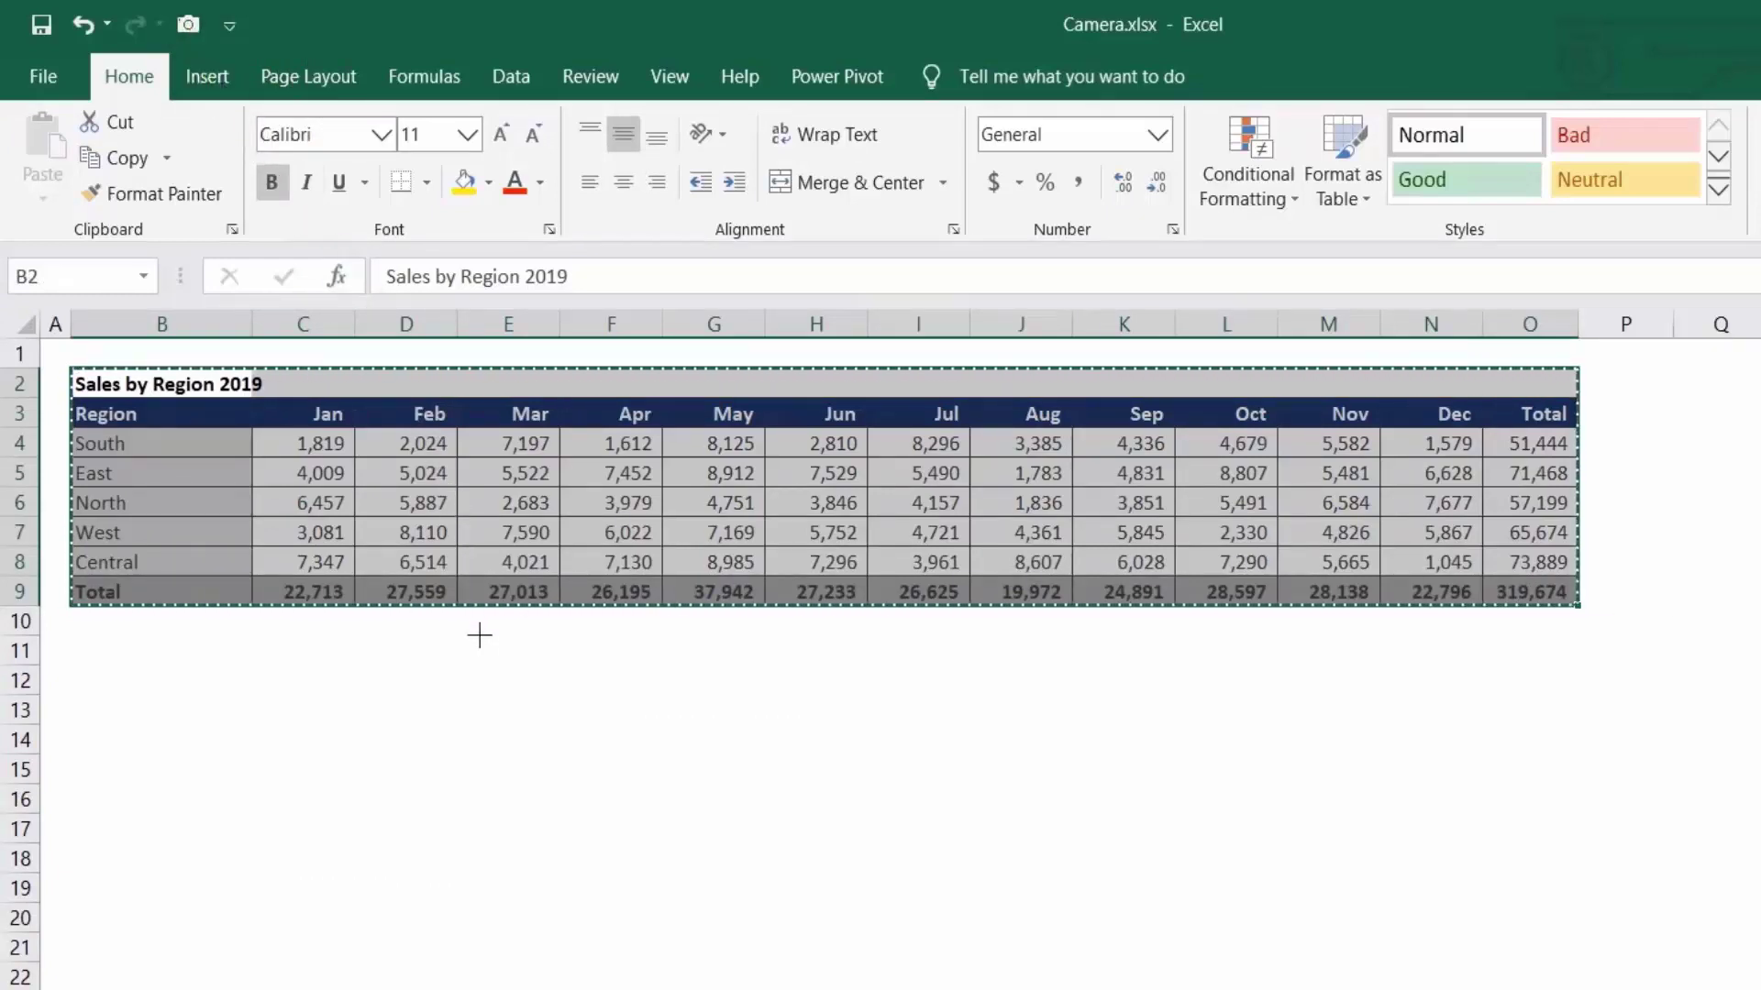
left_click(72, 678)
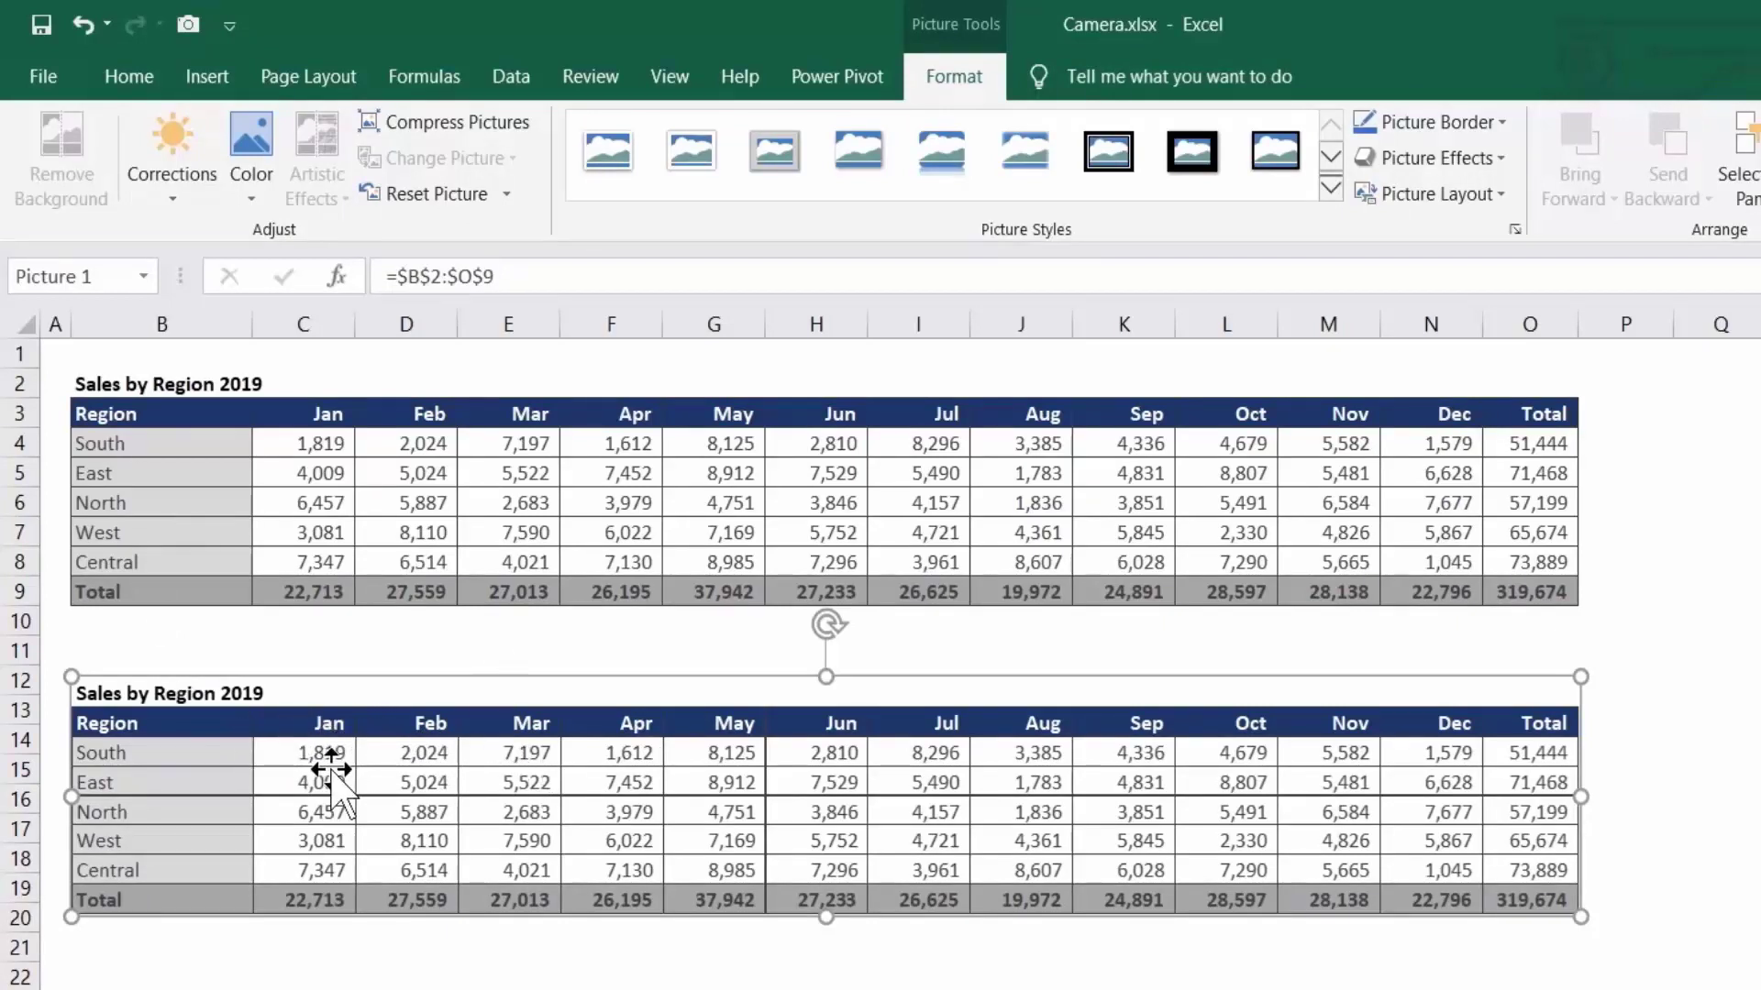
left_click_drag(388, 779, 387, 772)
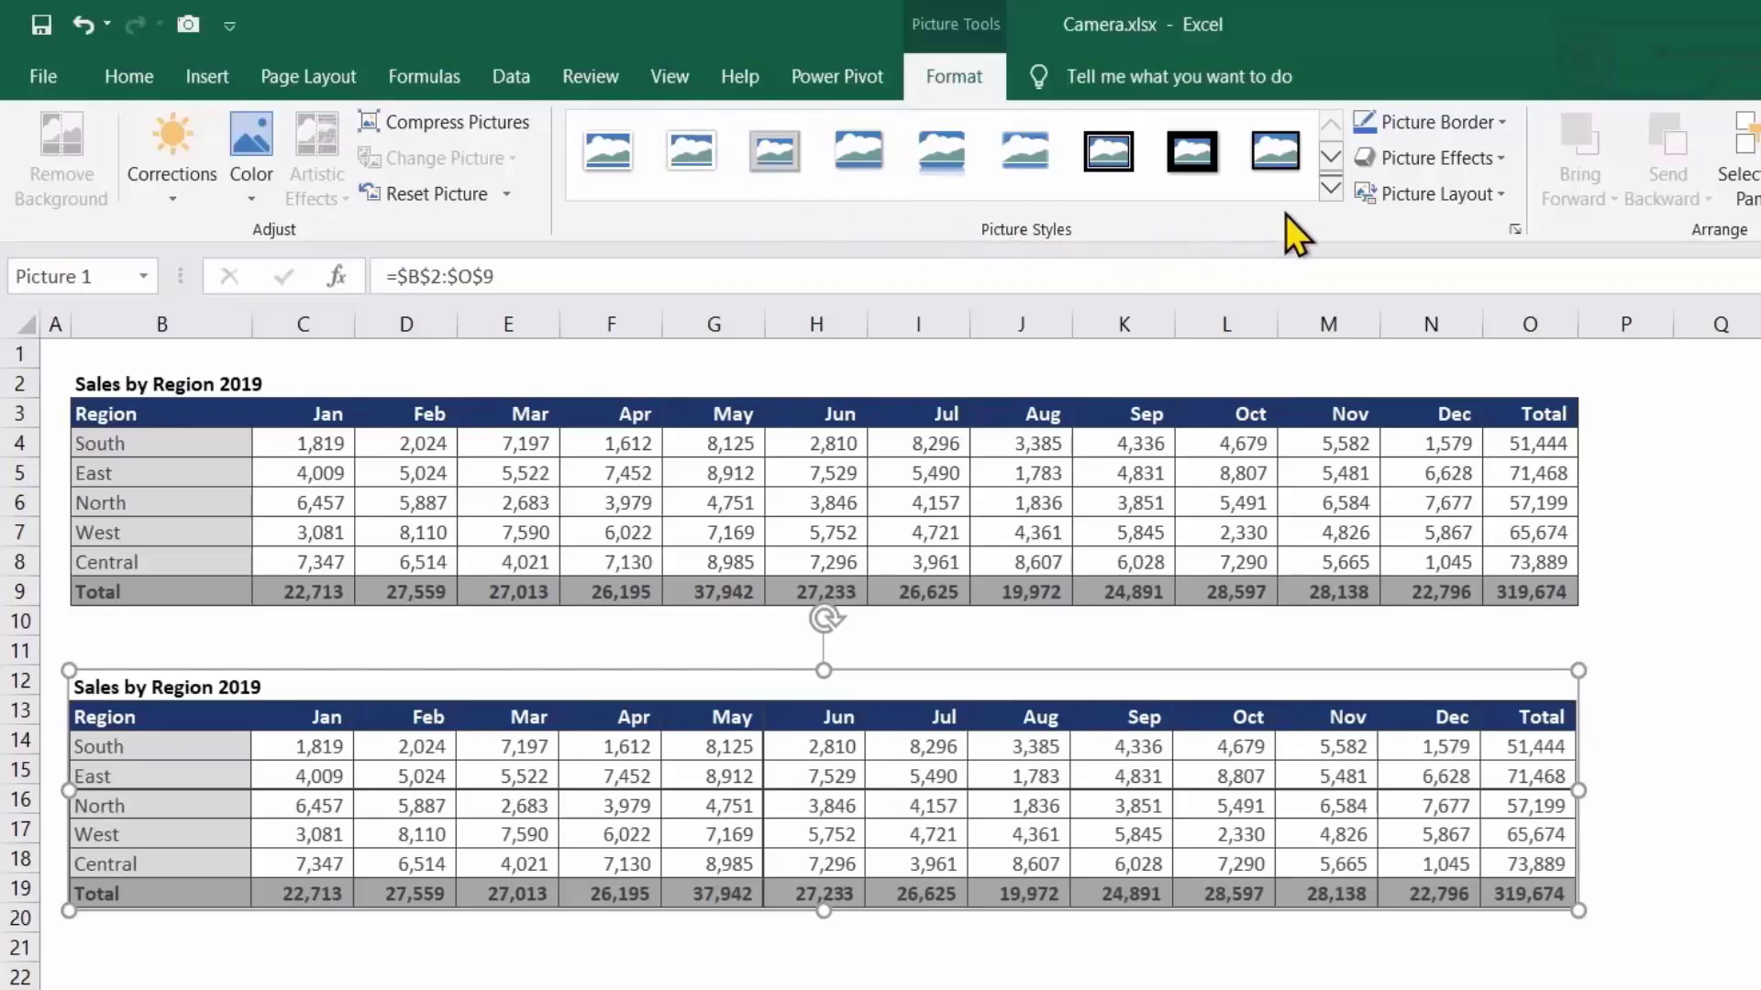
left_click(1333, 192)
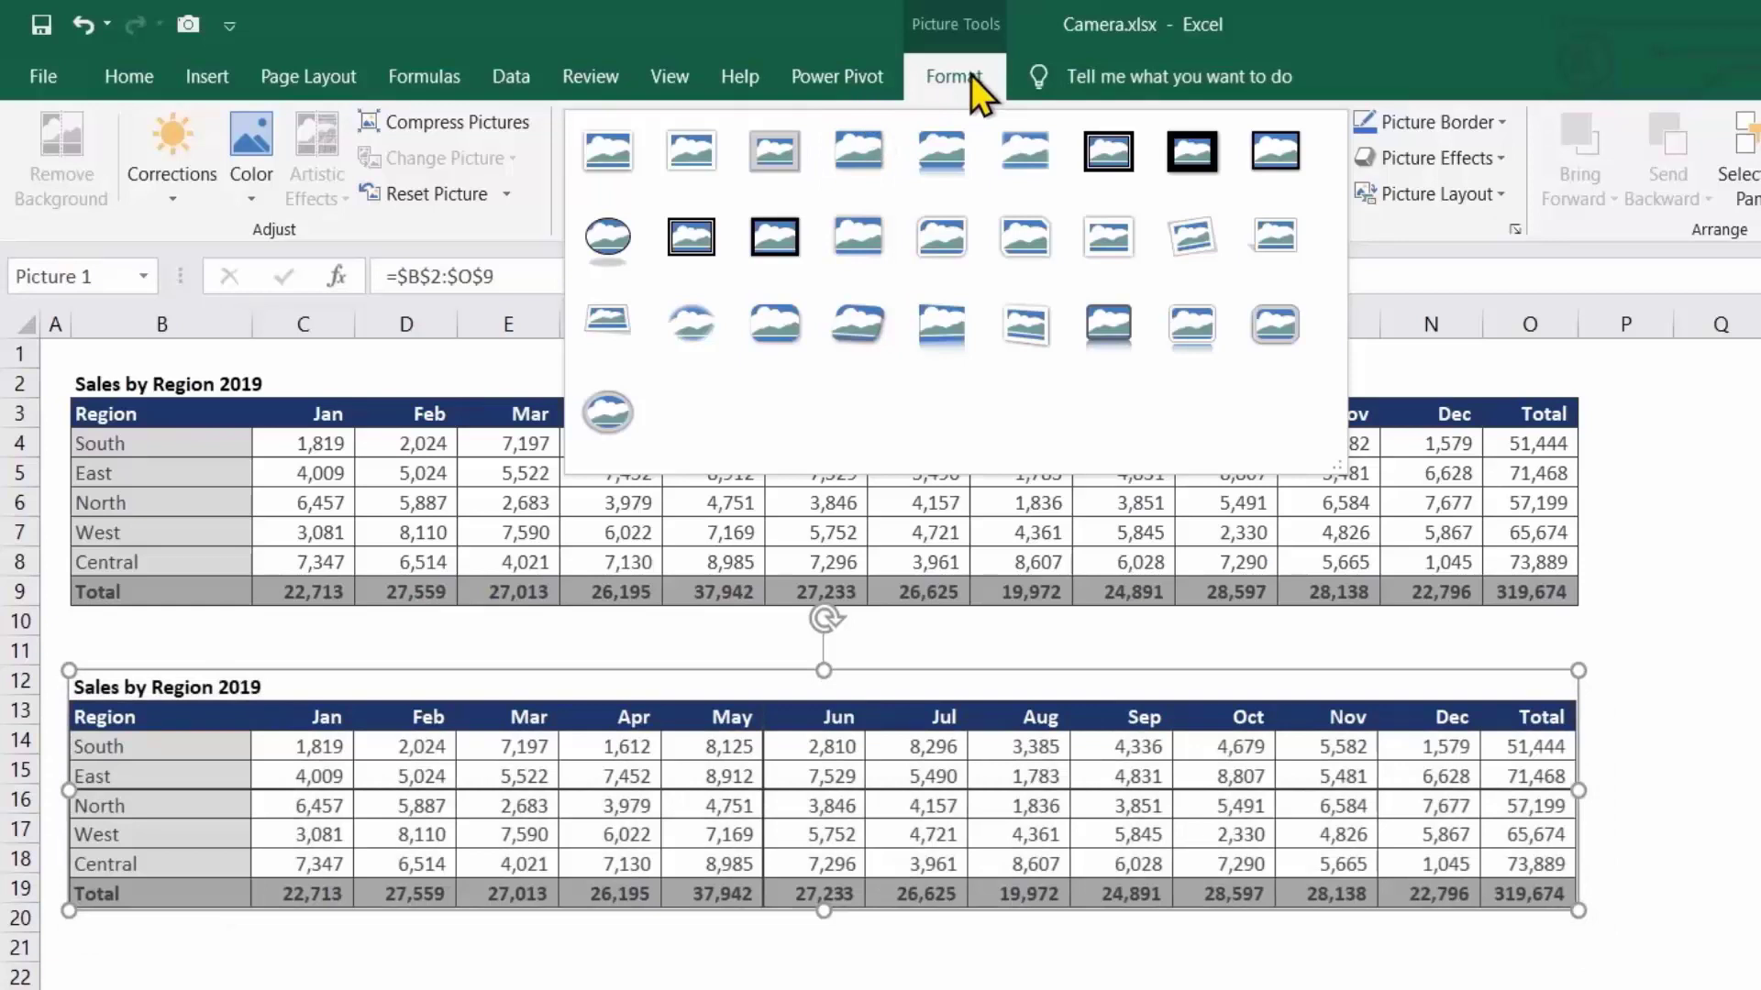
left_click(957, 75)
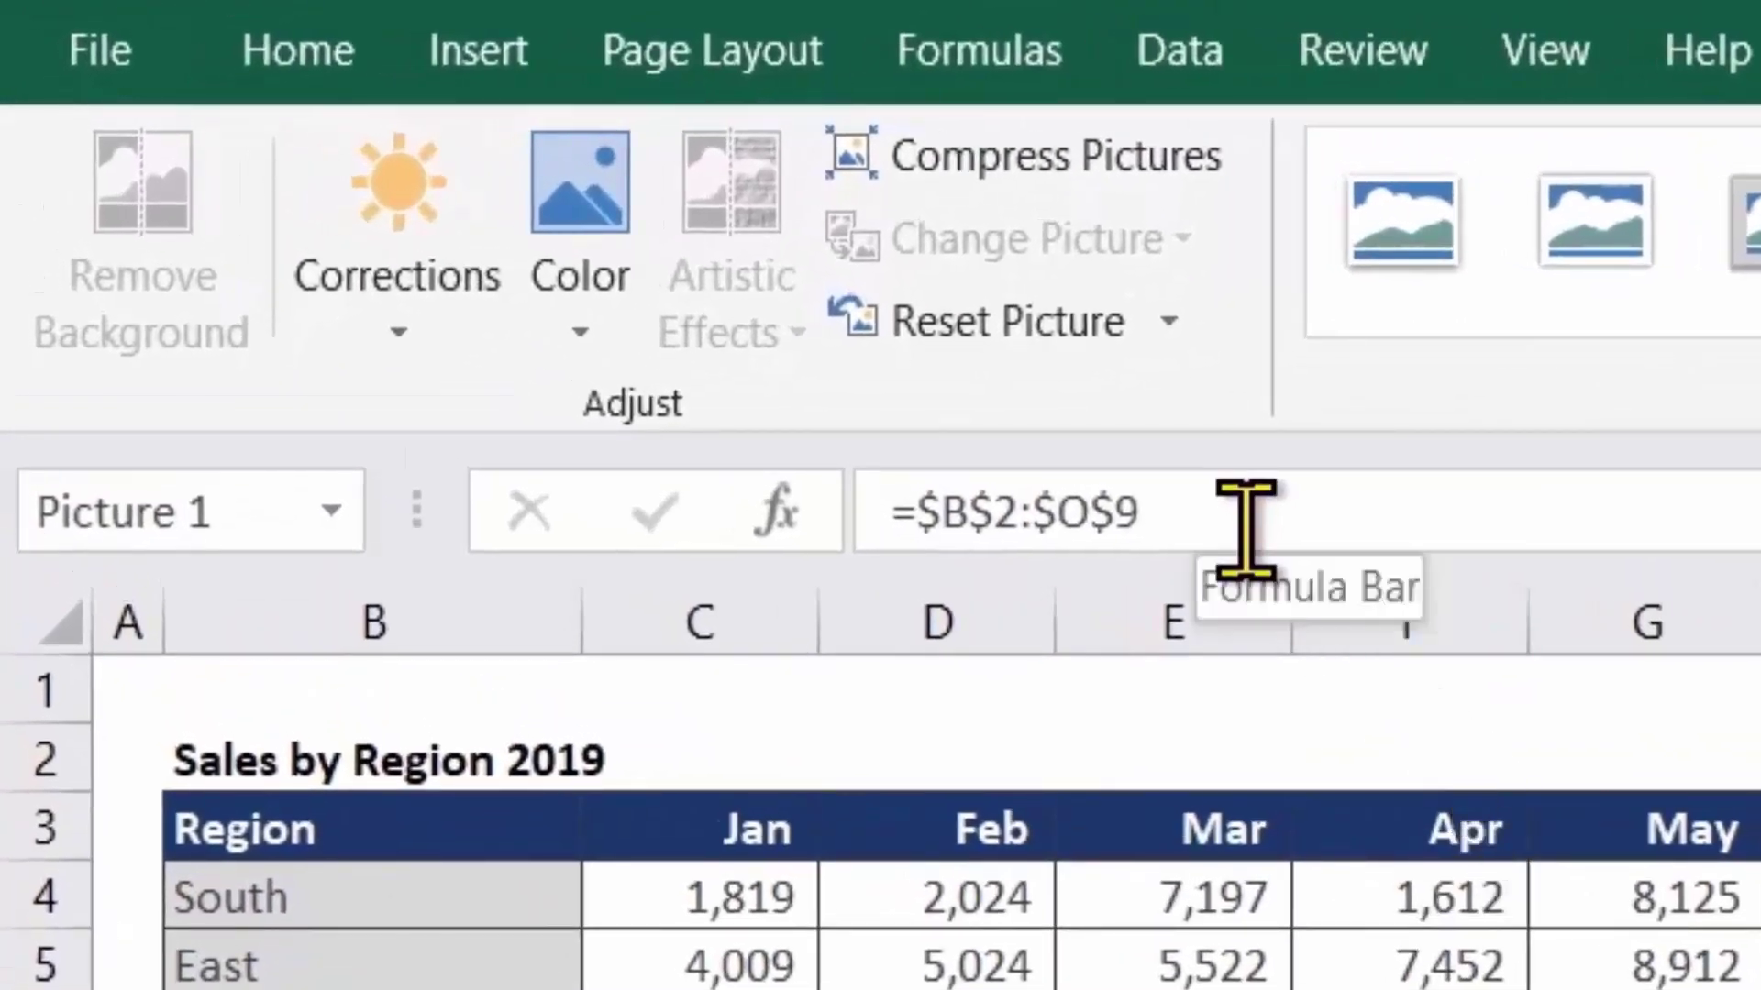
left_click(1244, 524)
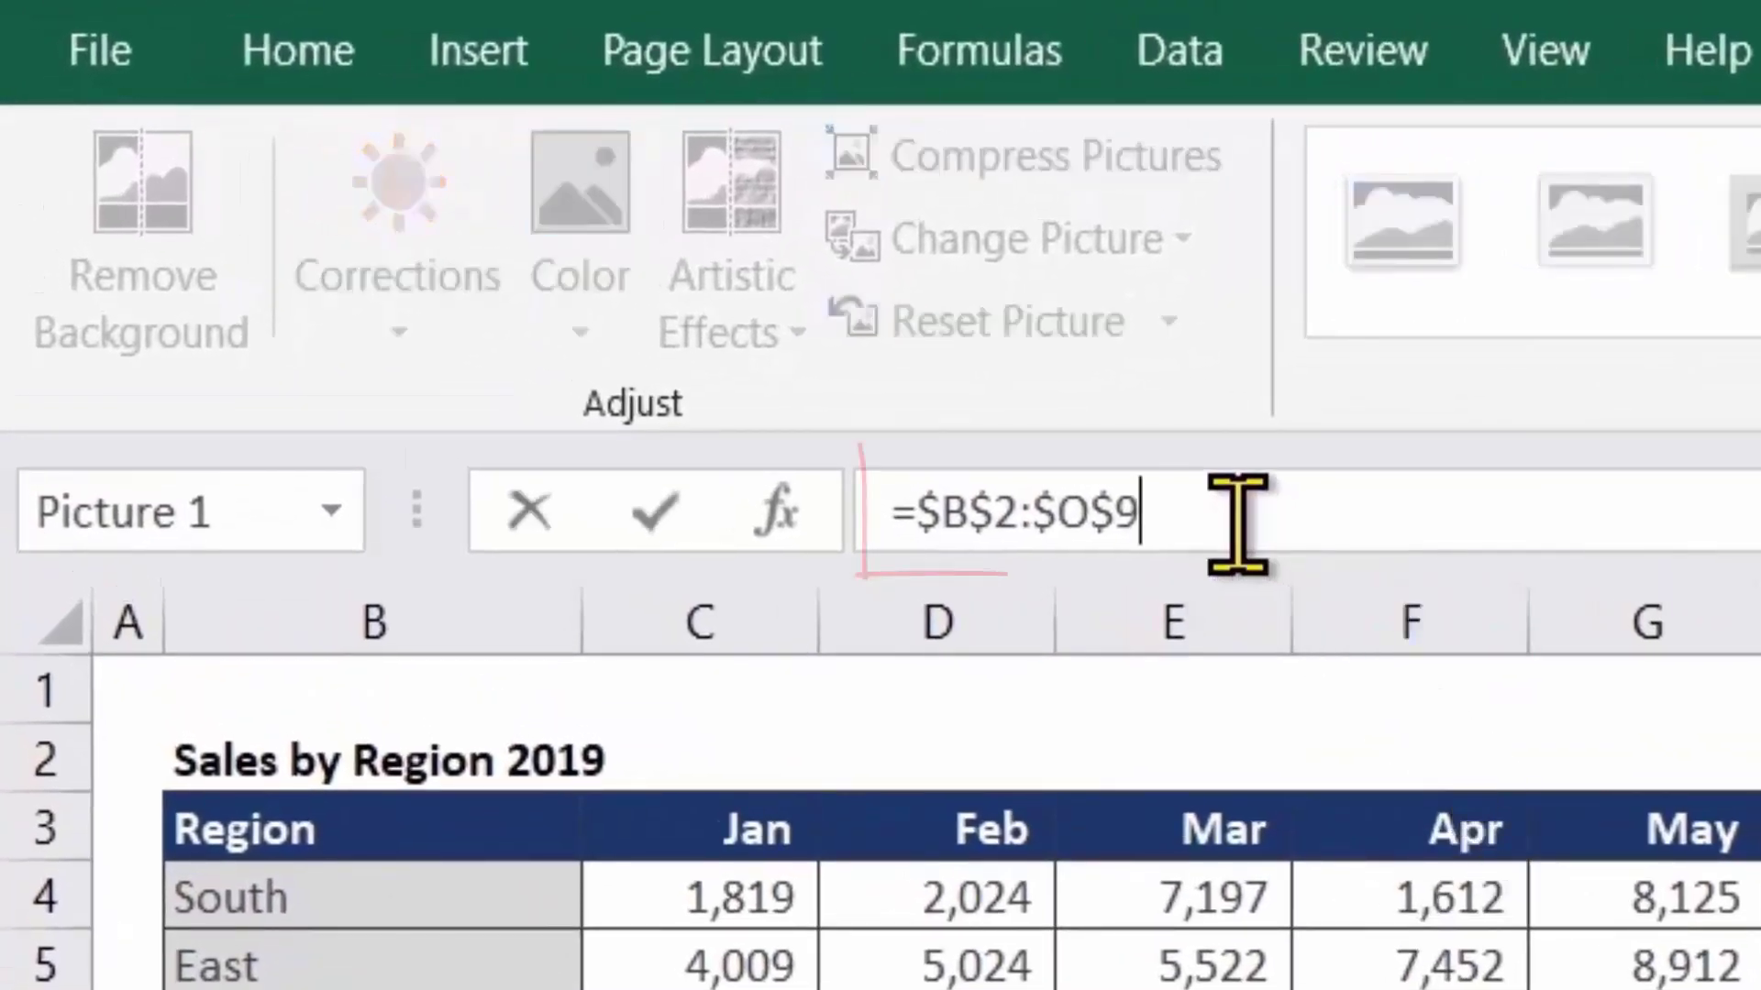
left_click_drag(1234, 519, 866, 510)
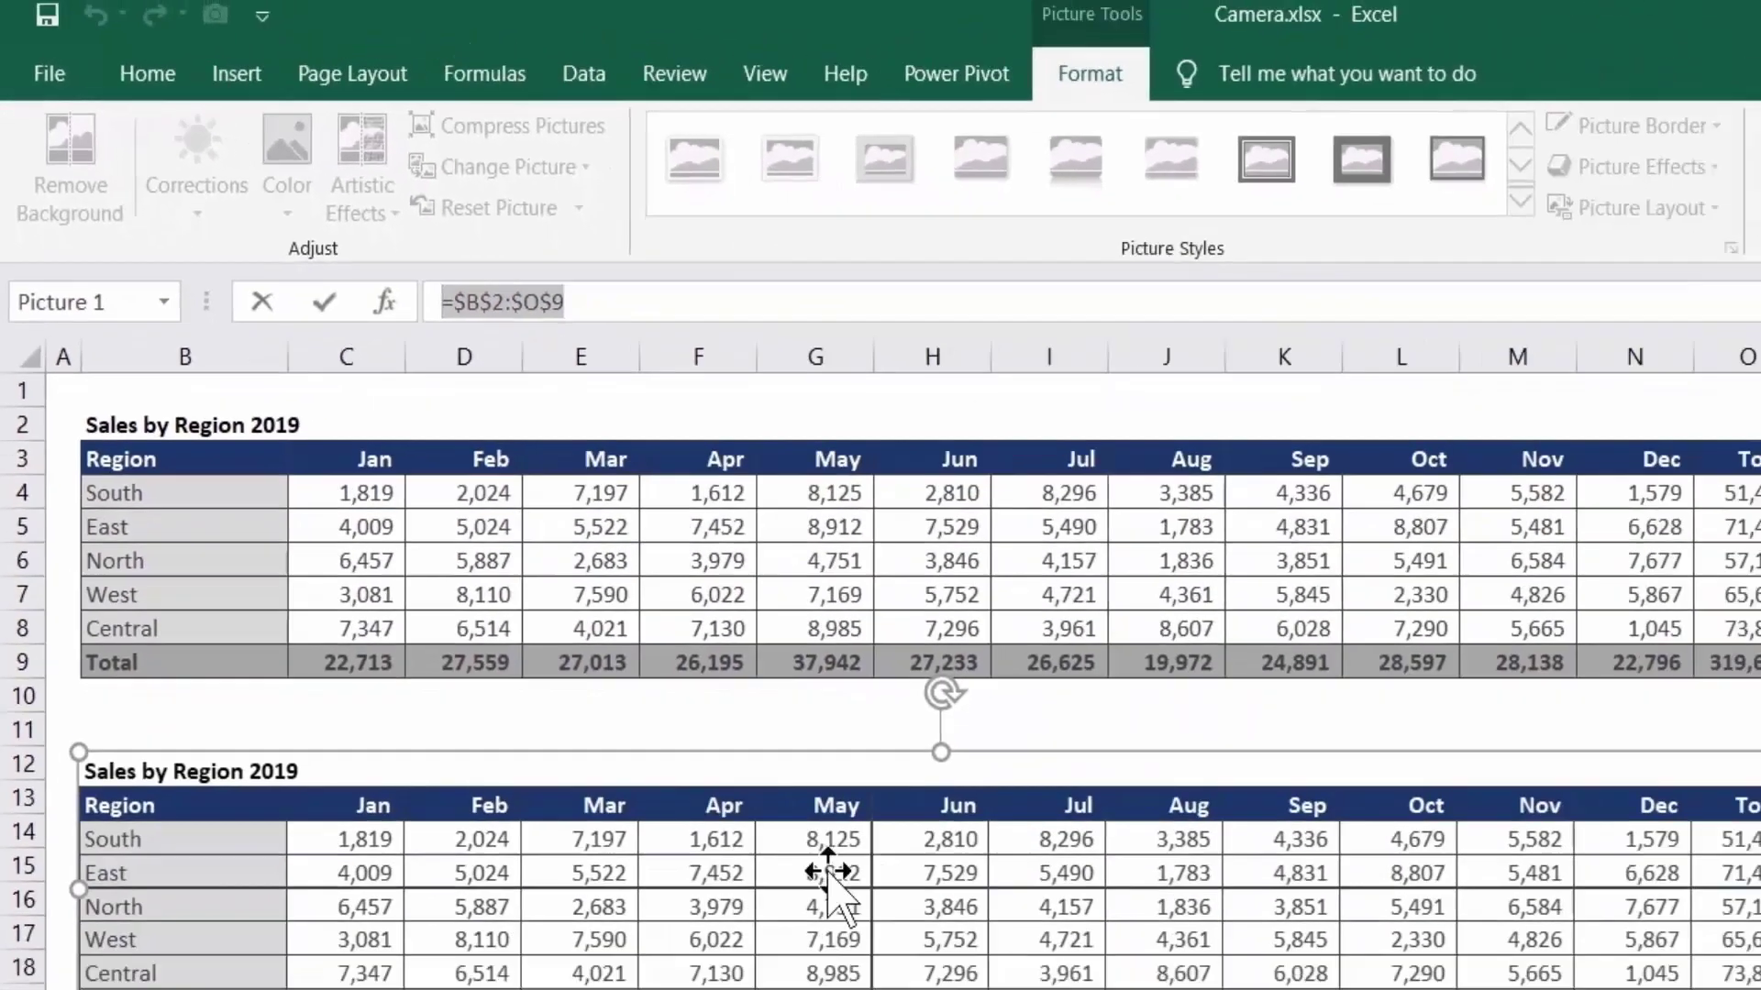
key("Return")
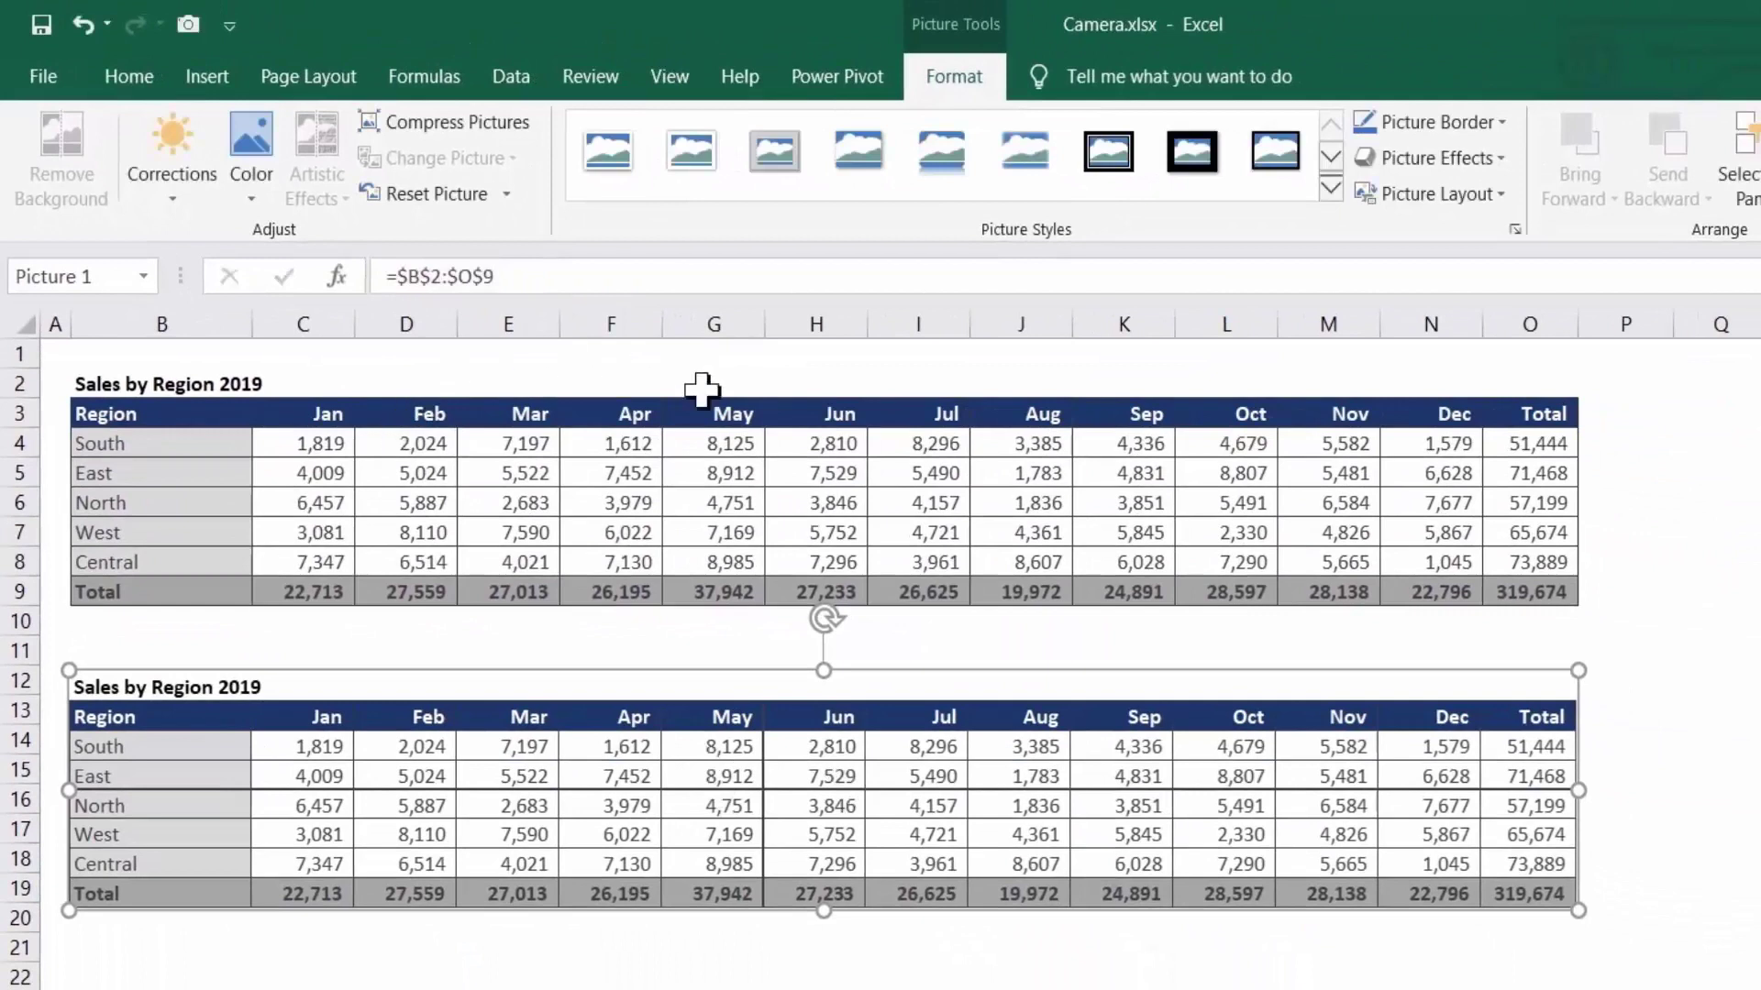
left_click(345, 265)
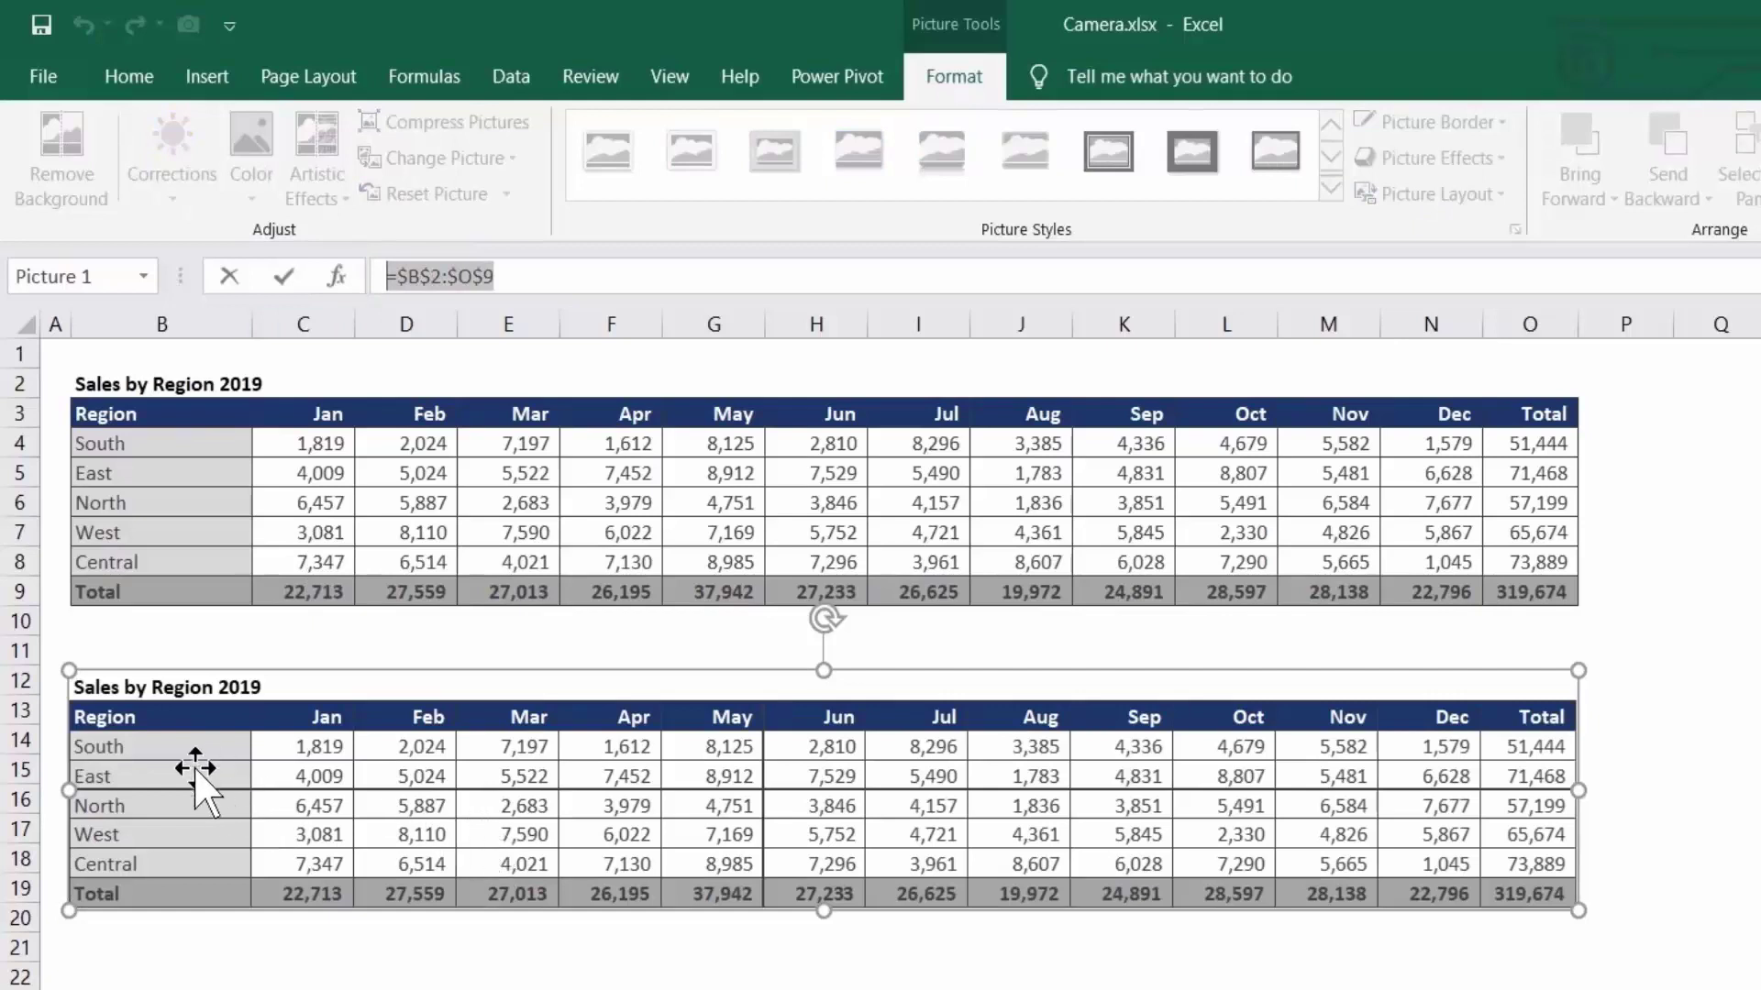
double_click(490, 821)
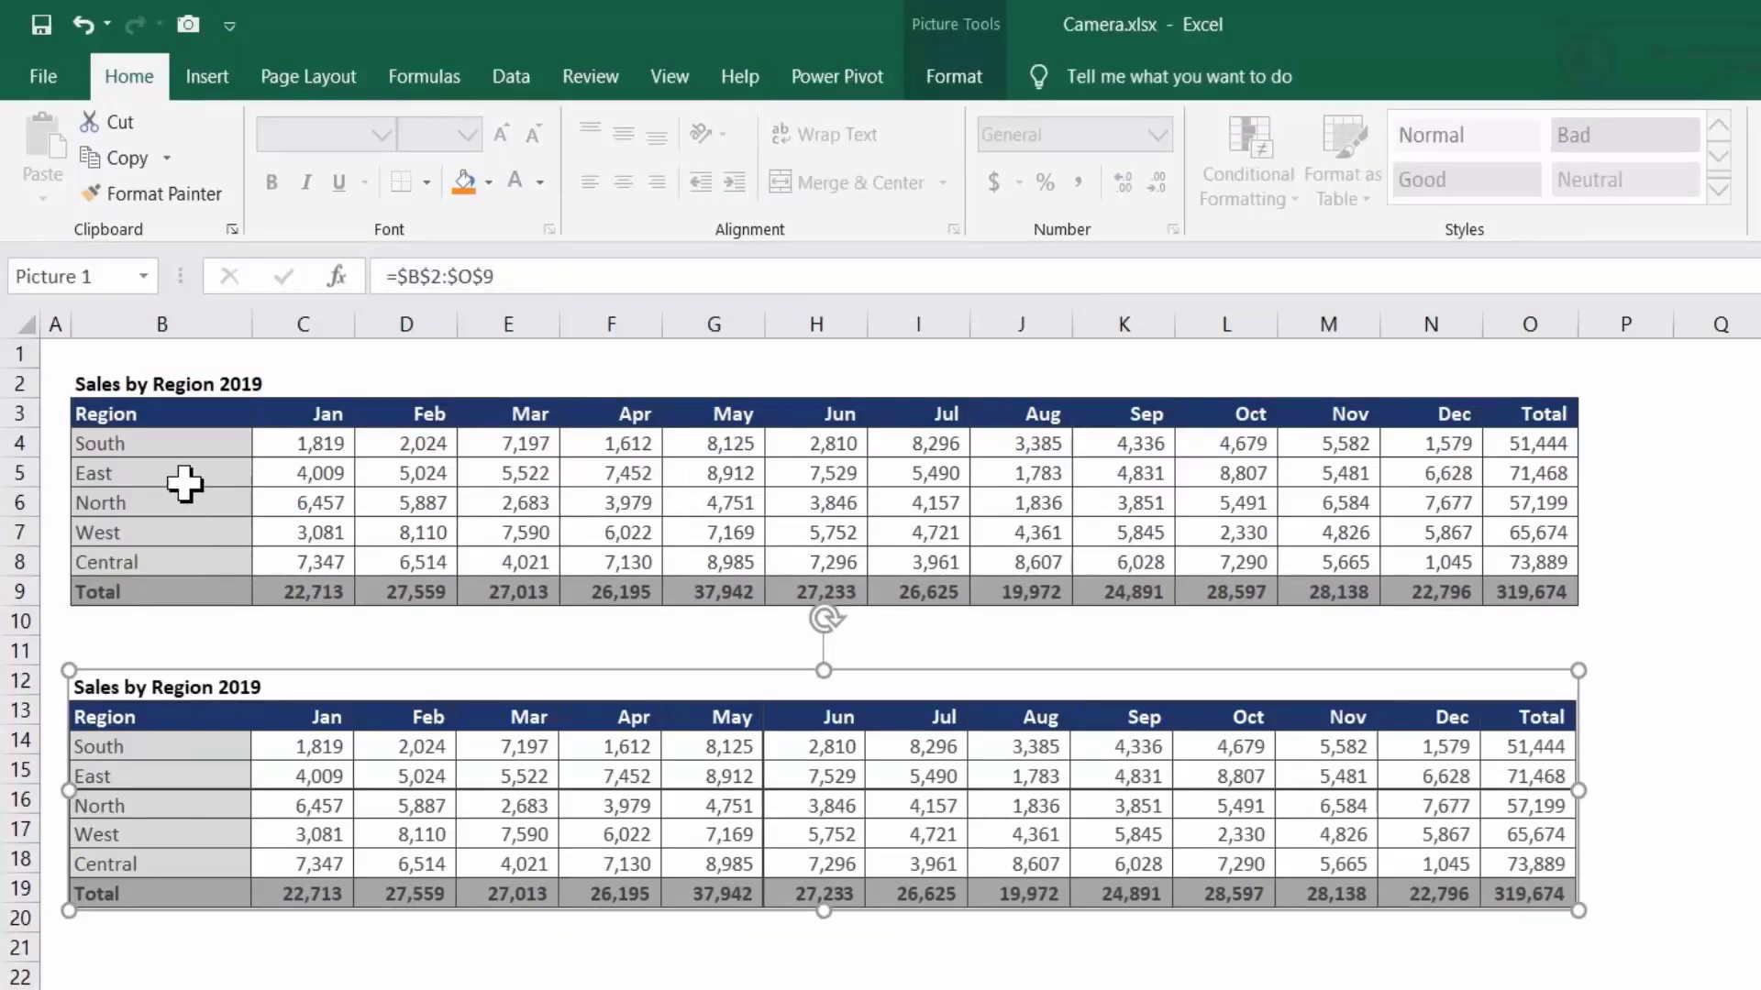
Fill the East row B5:O5 green and check the linked picture shows it.
left_click_drag(183, 472, 1520, 474)
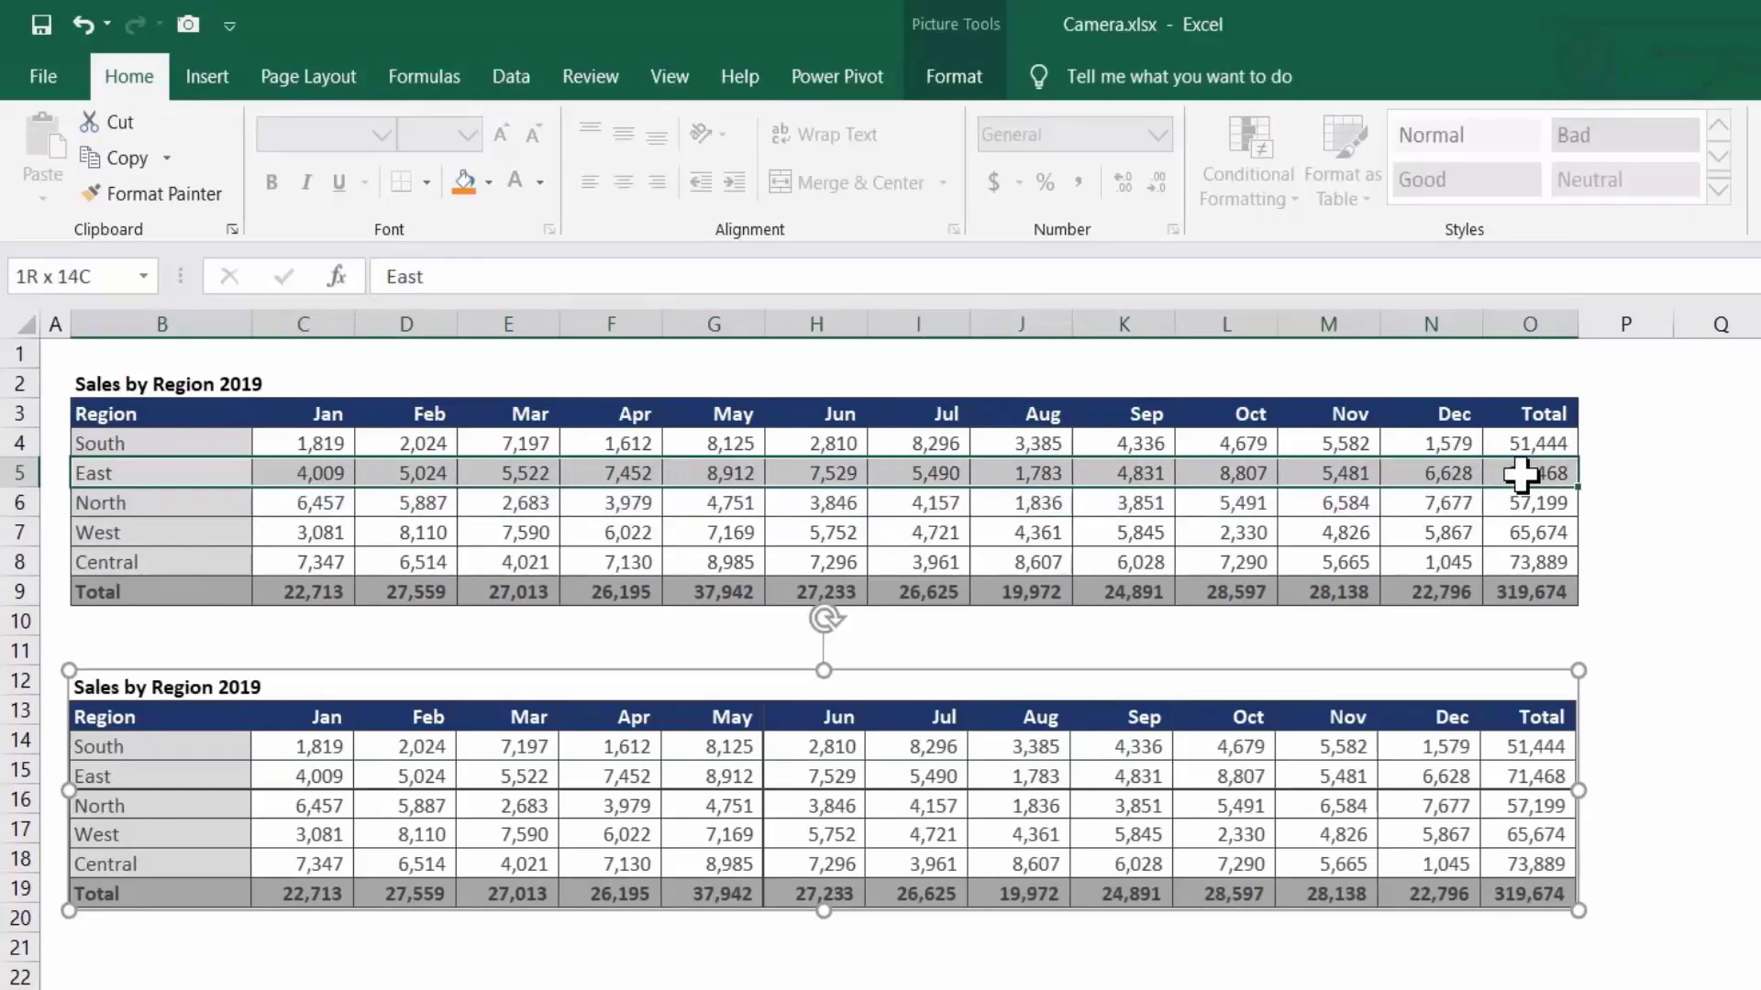
key("Escape")
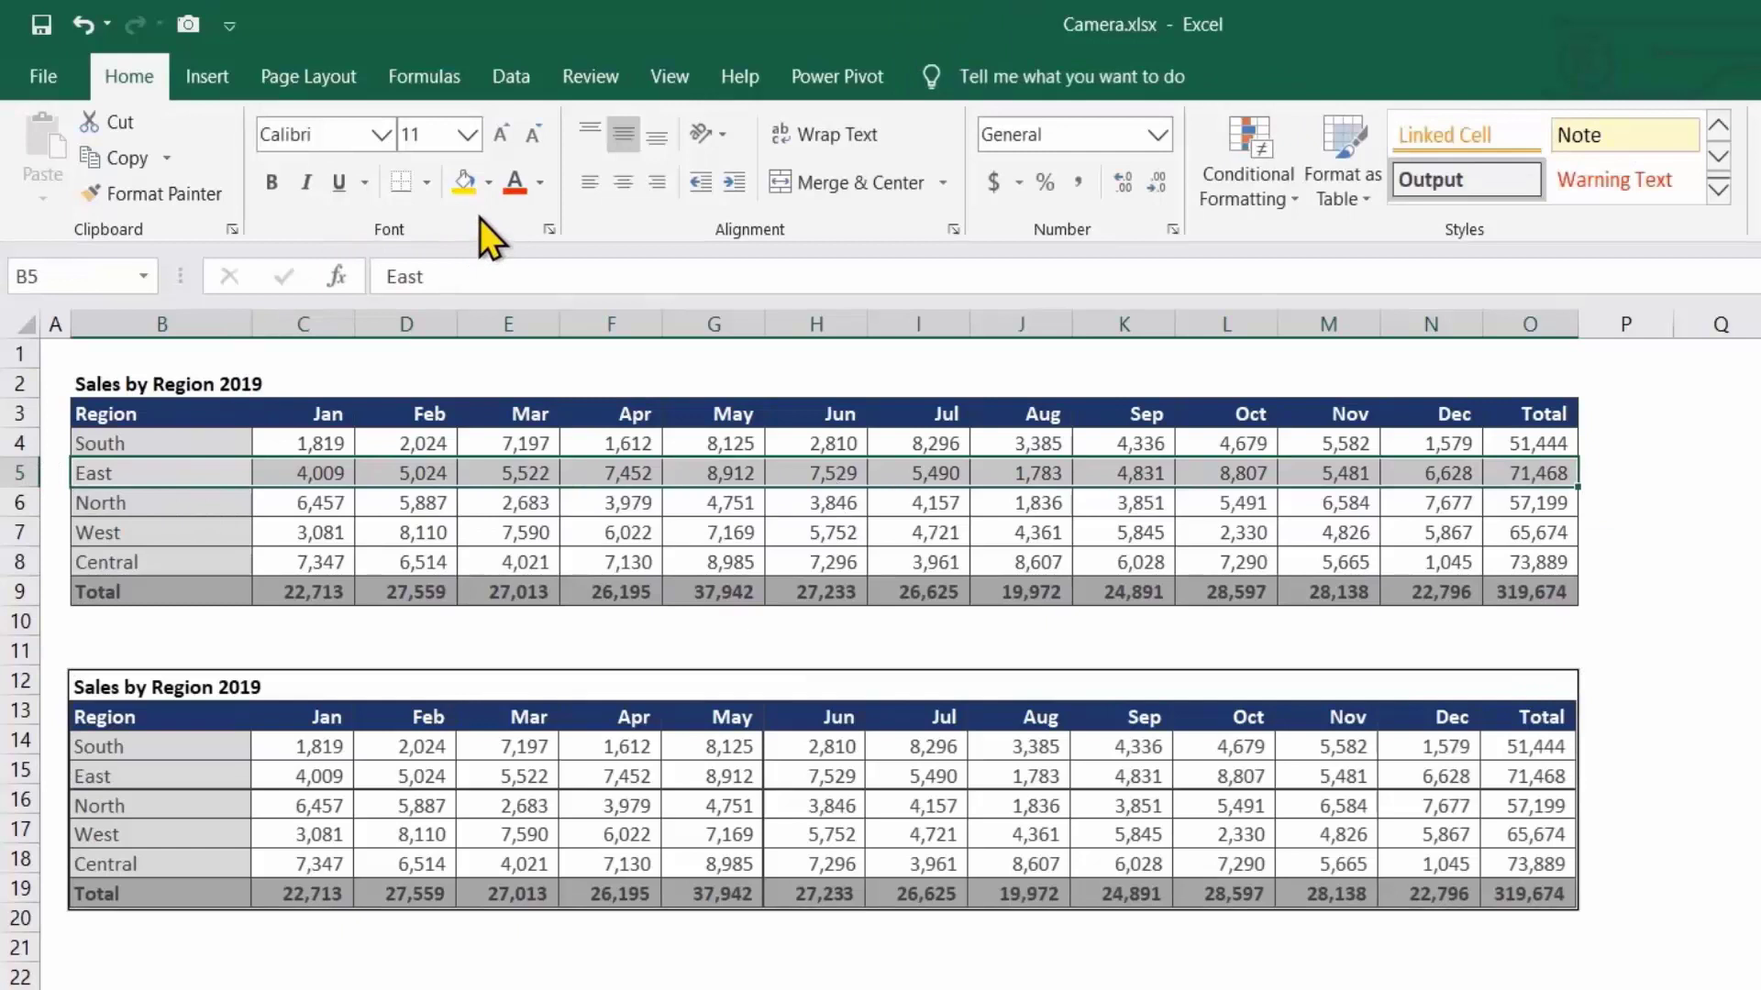
left_click(489, 185)
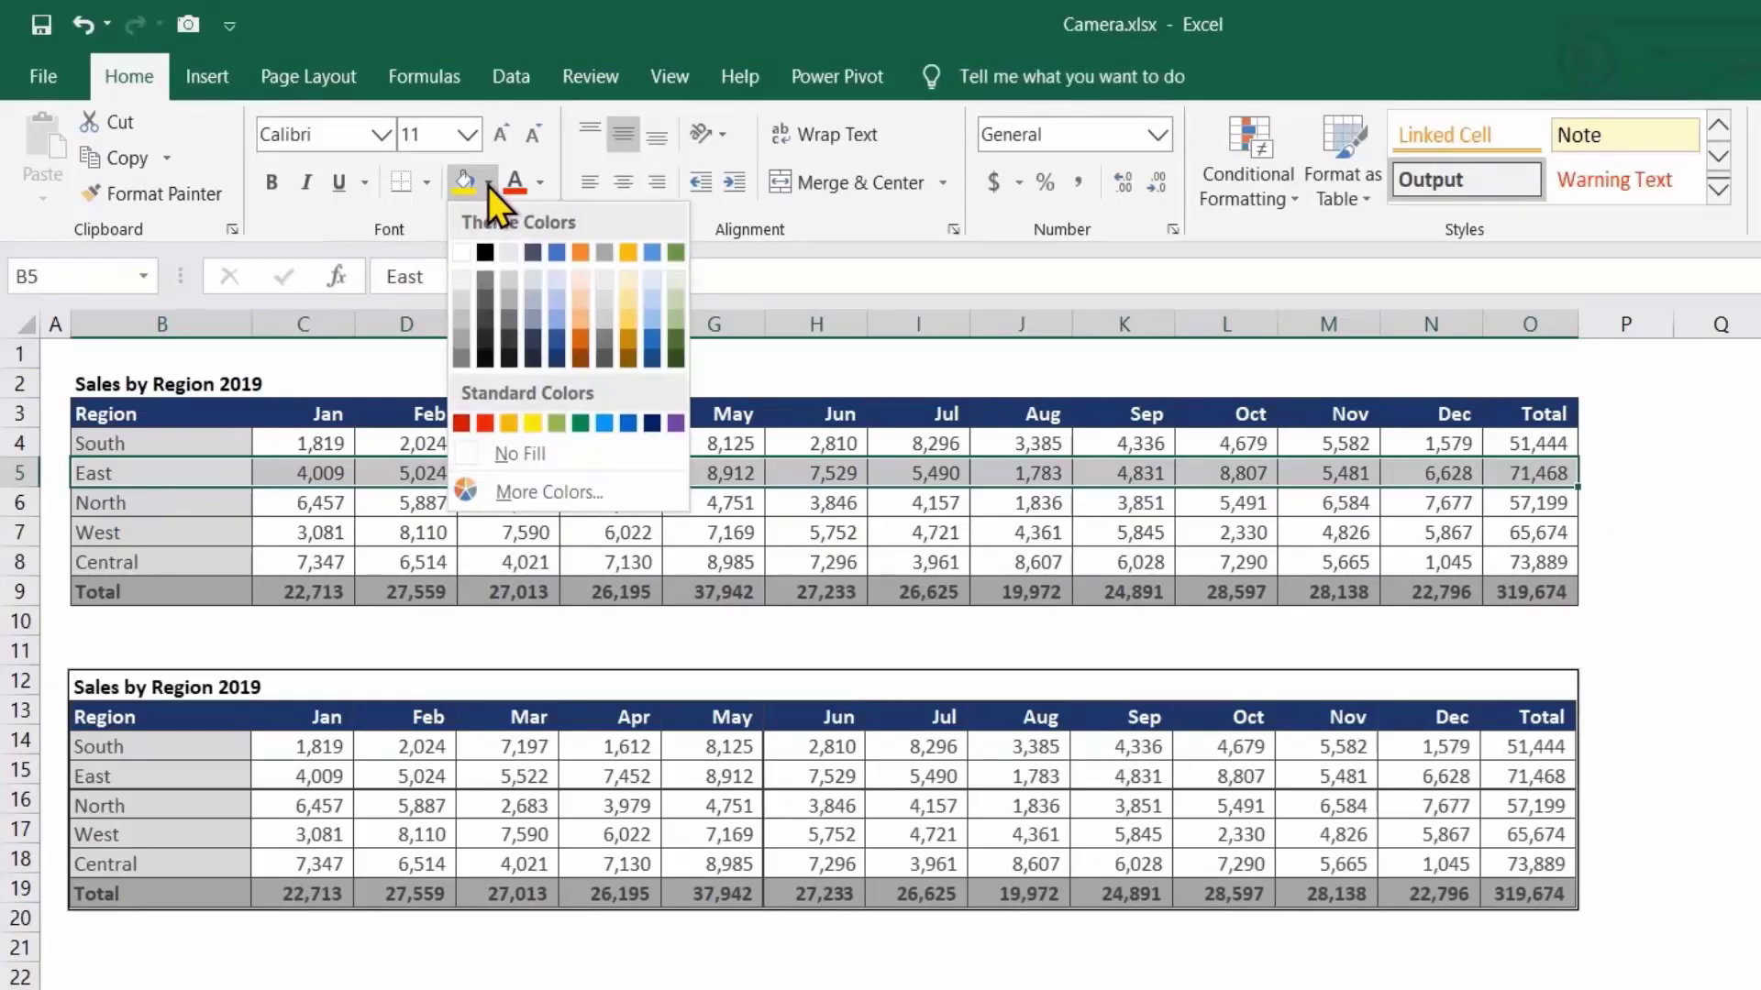
left_click(556, 424)
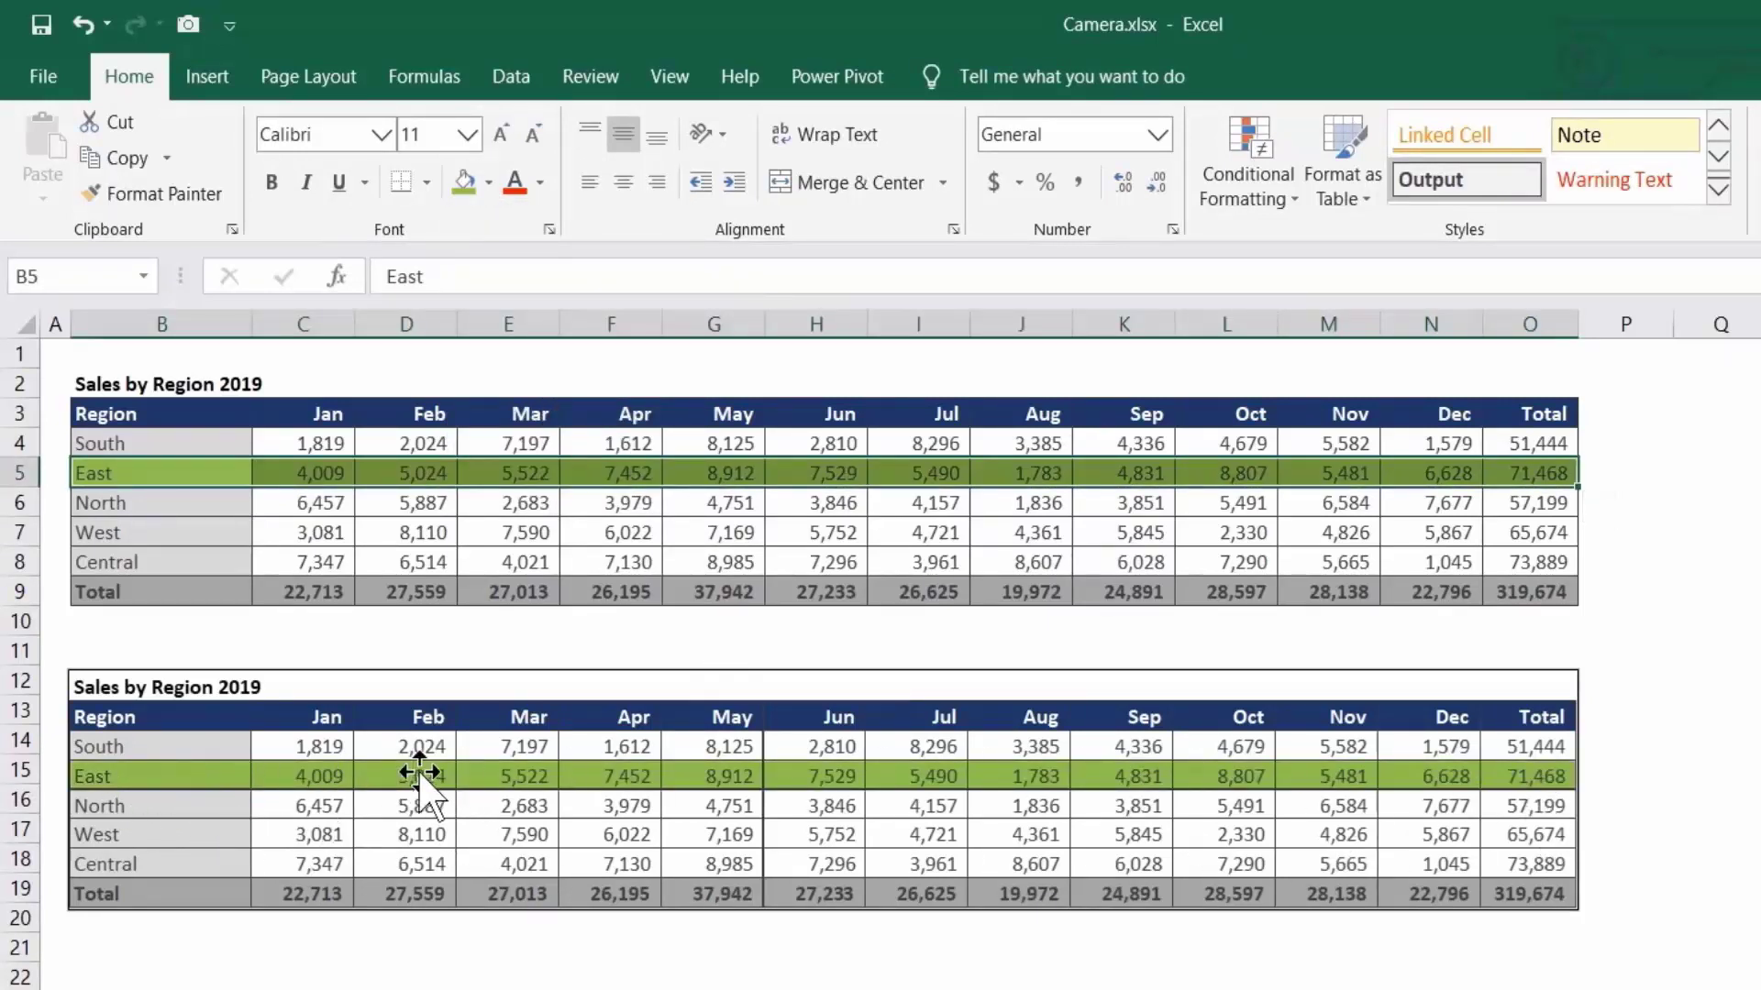
left_click(443, 843)
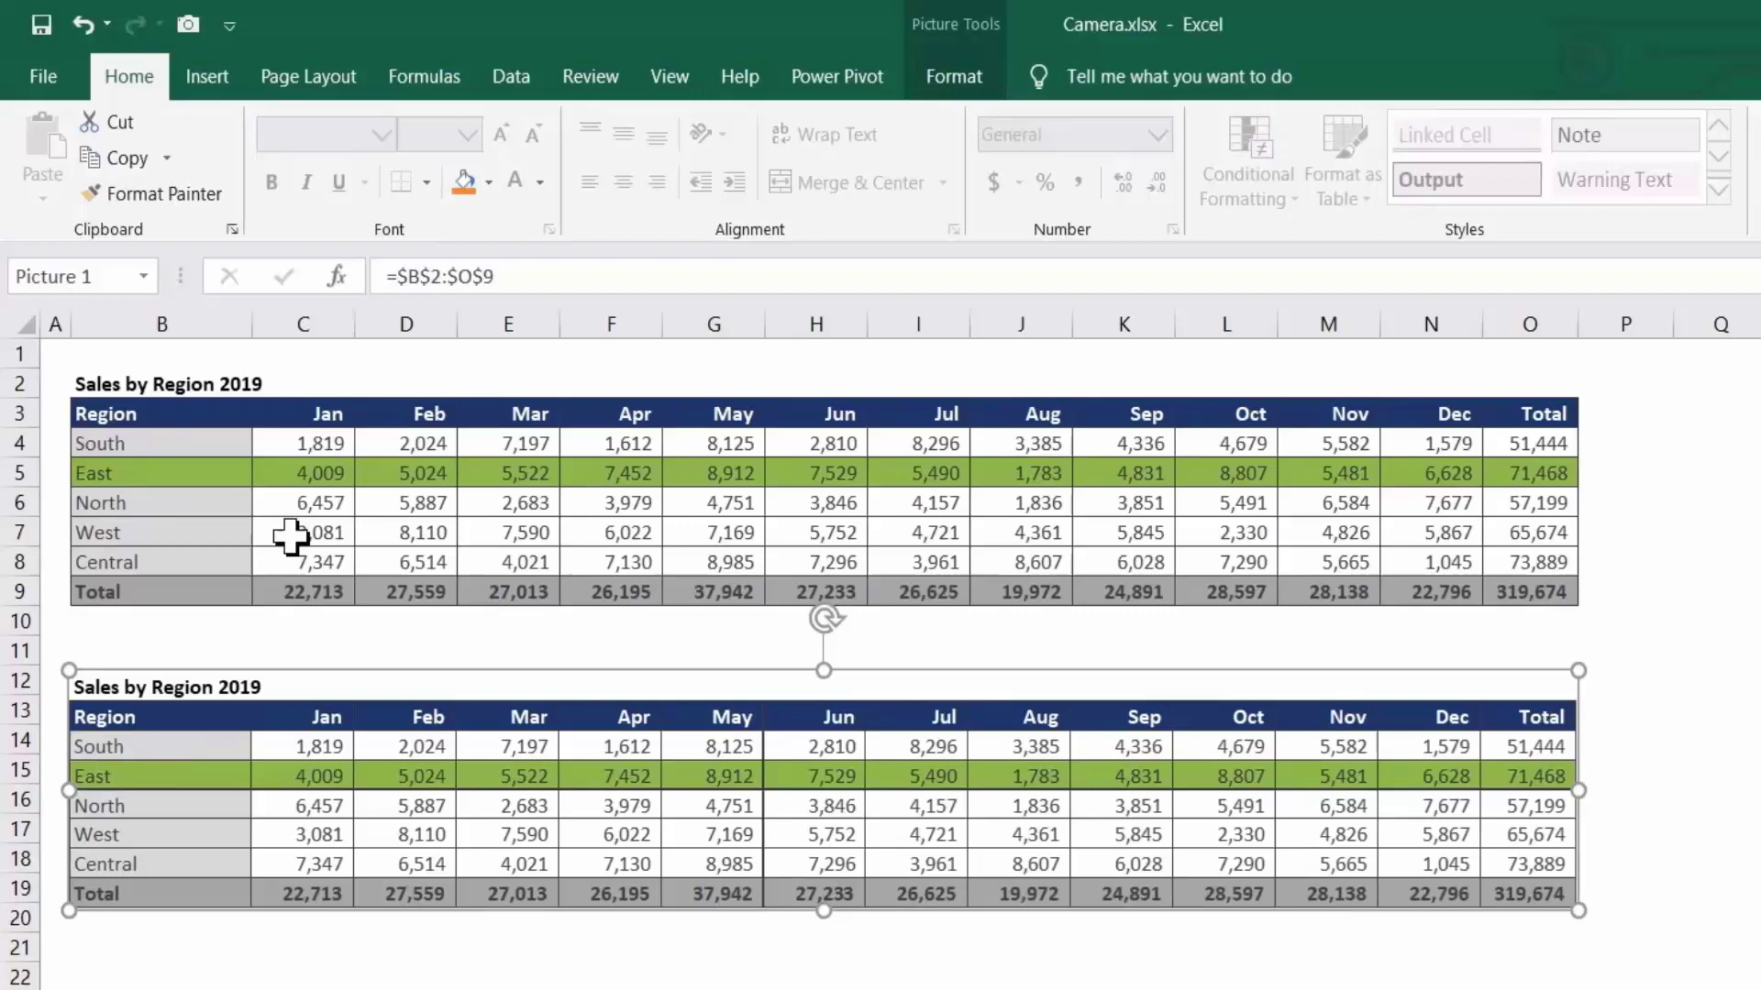
Enter South's new January value, confirm the picture updates, then delete the picture.
left_click(308, 442)
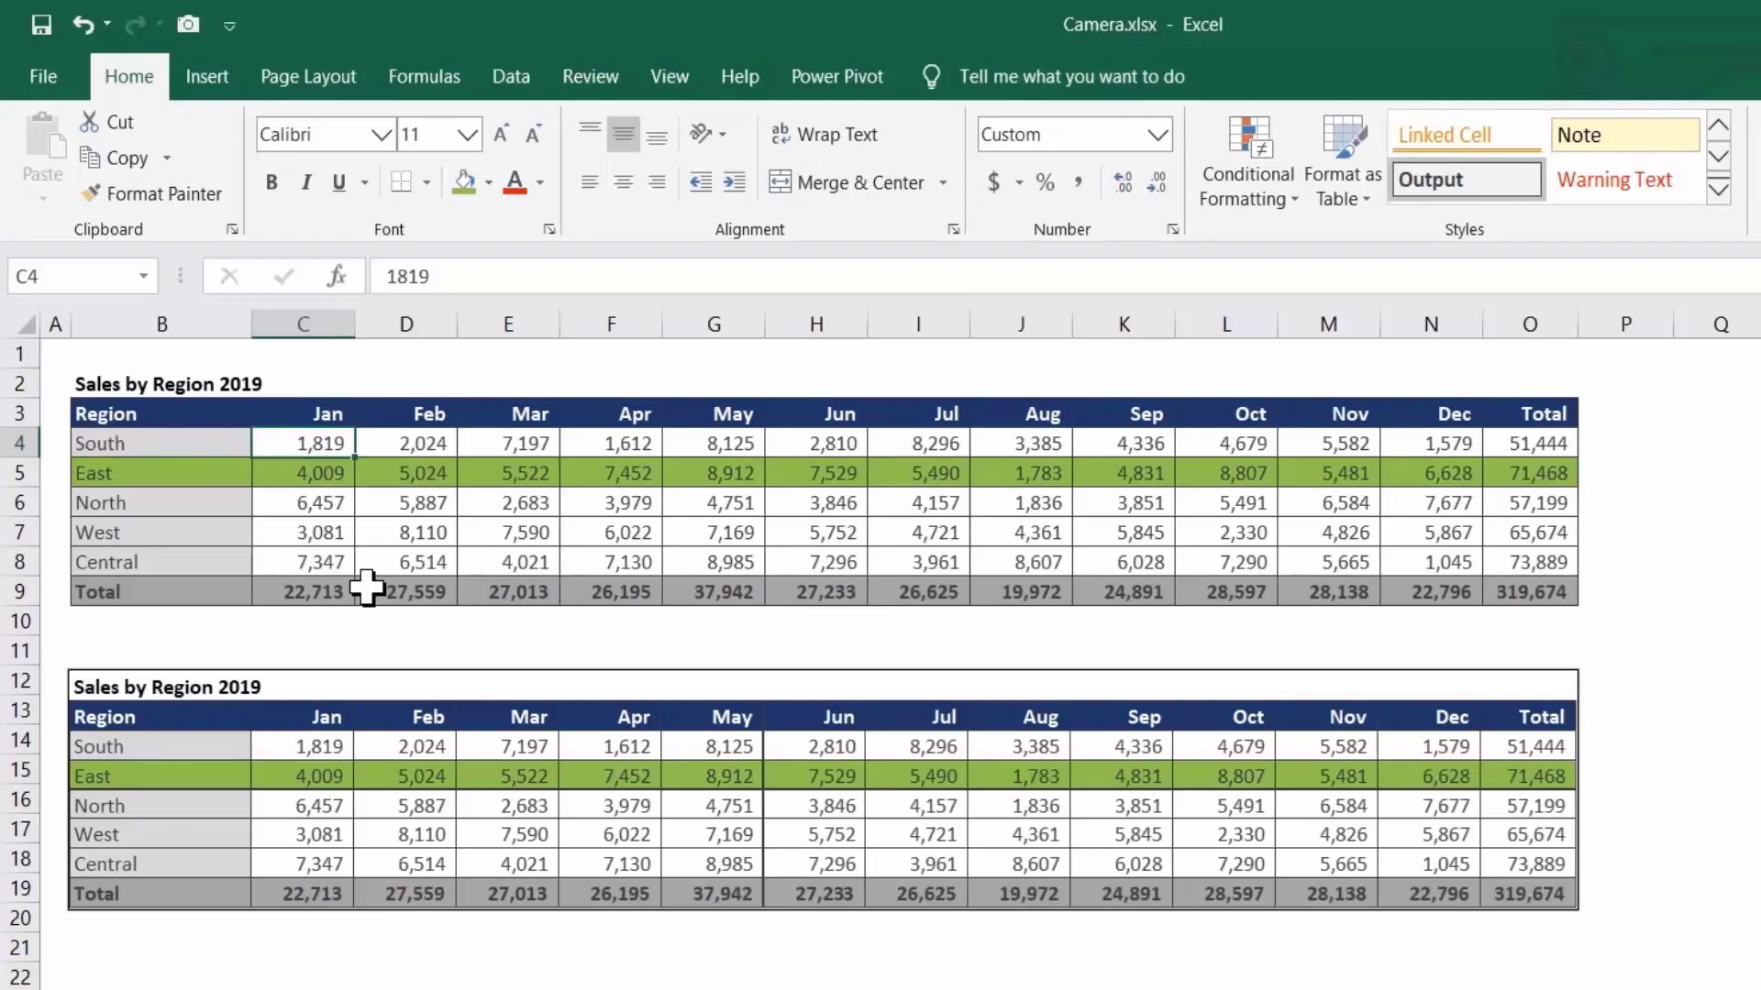
type("10000")
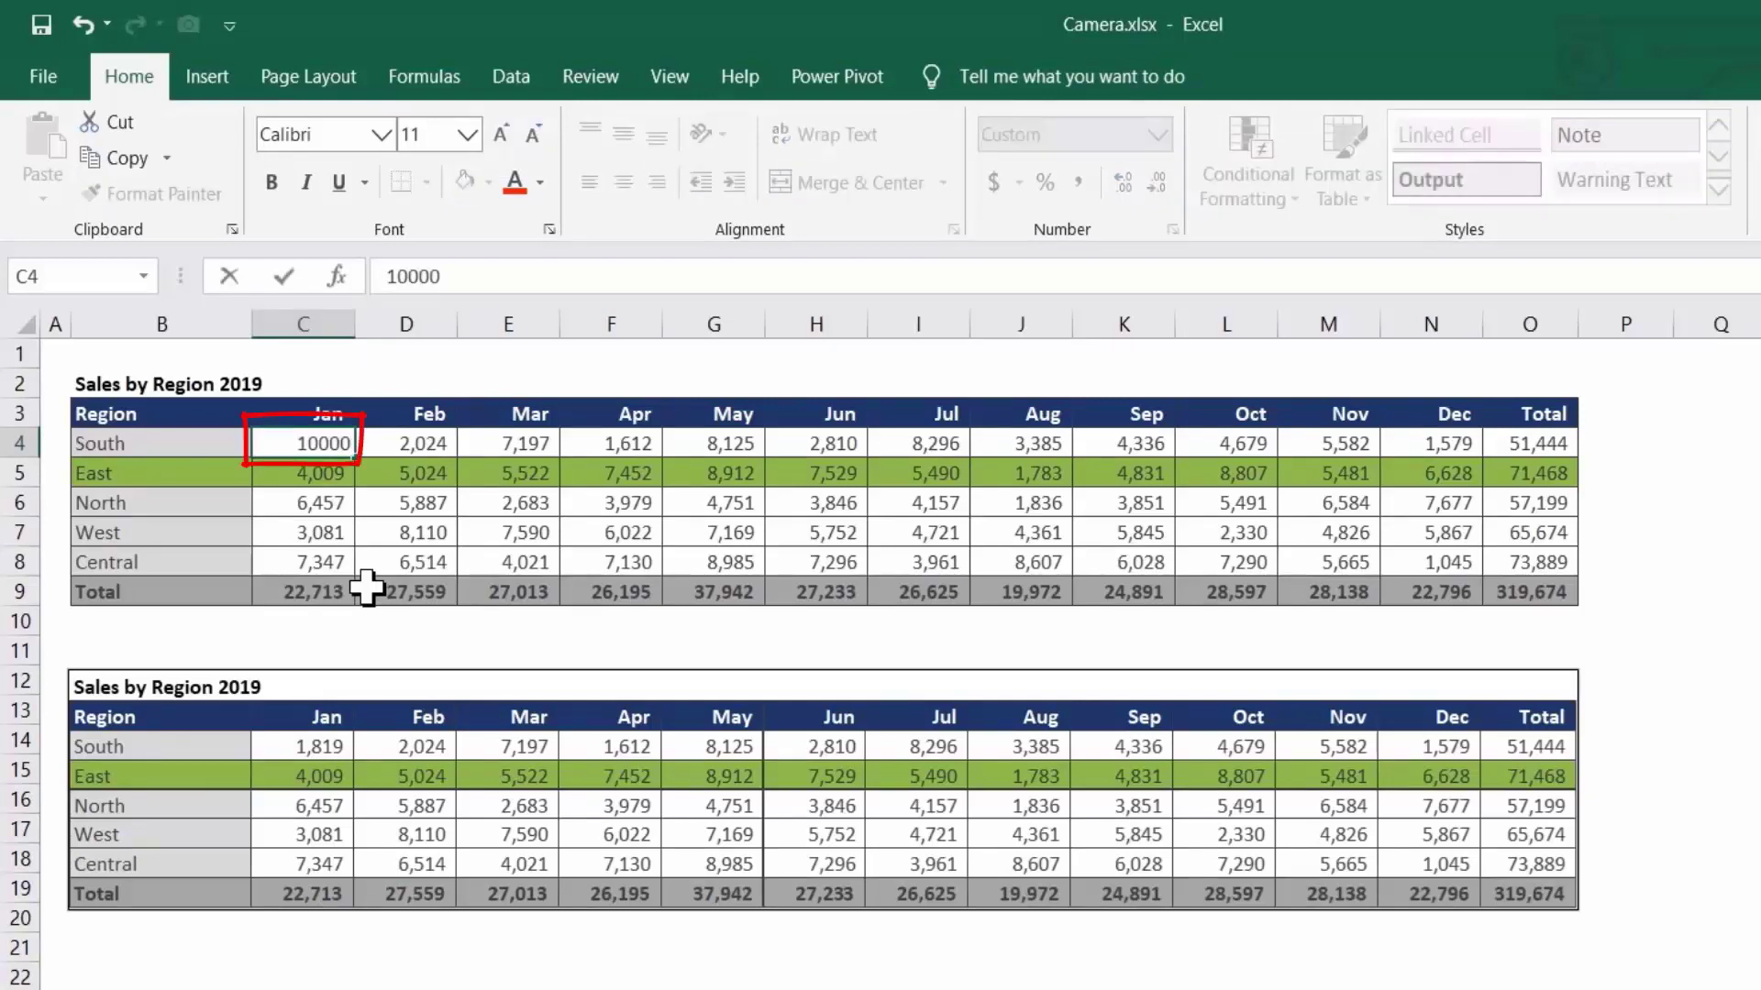
key("Return")
left_click(353, 757)
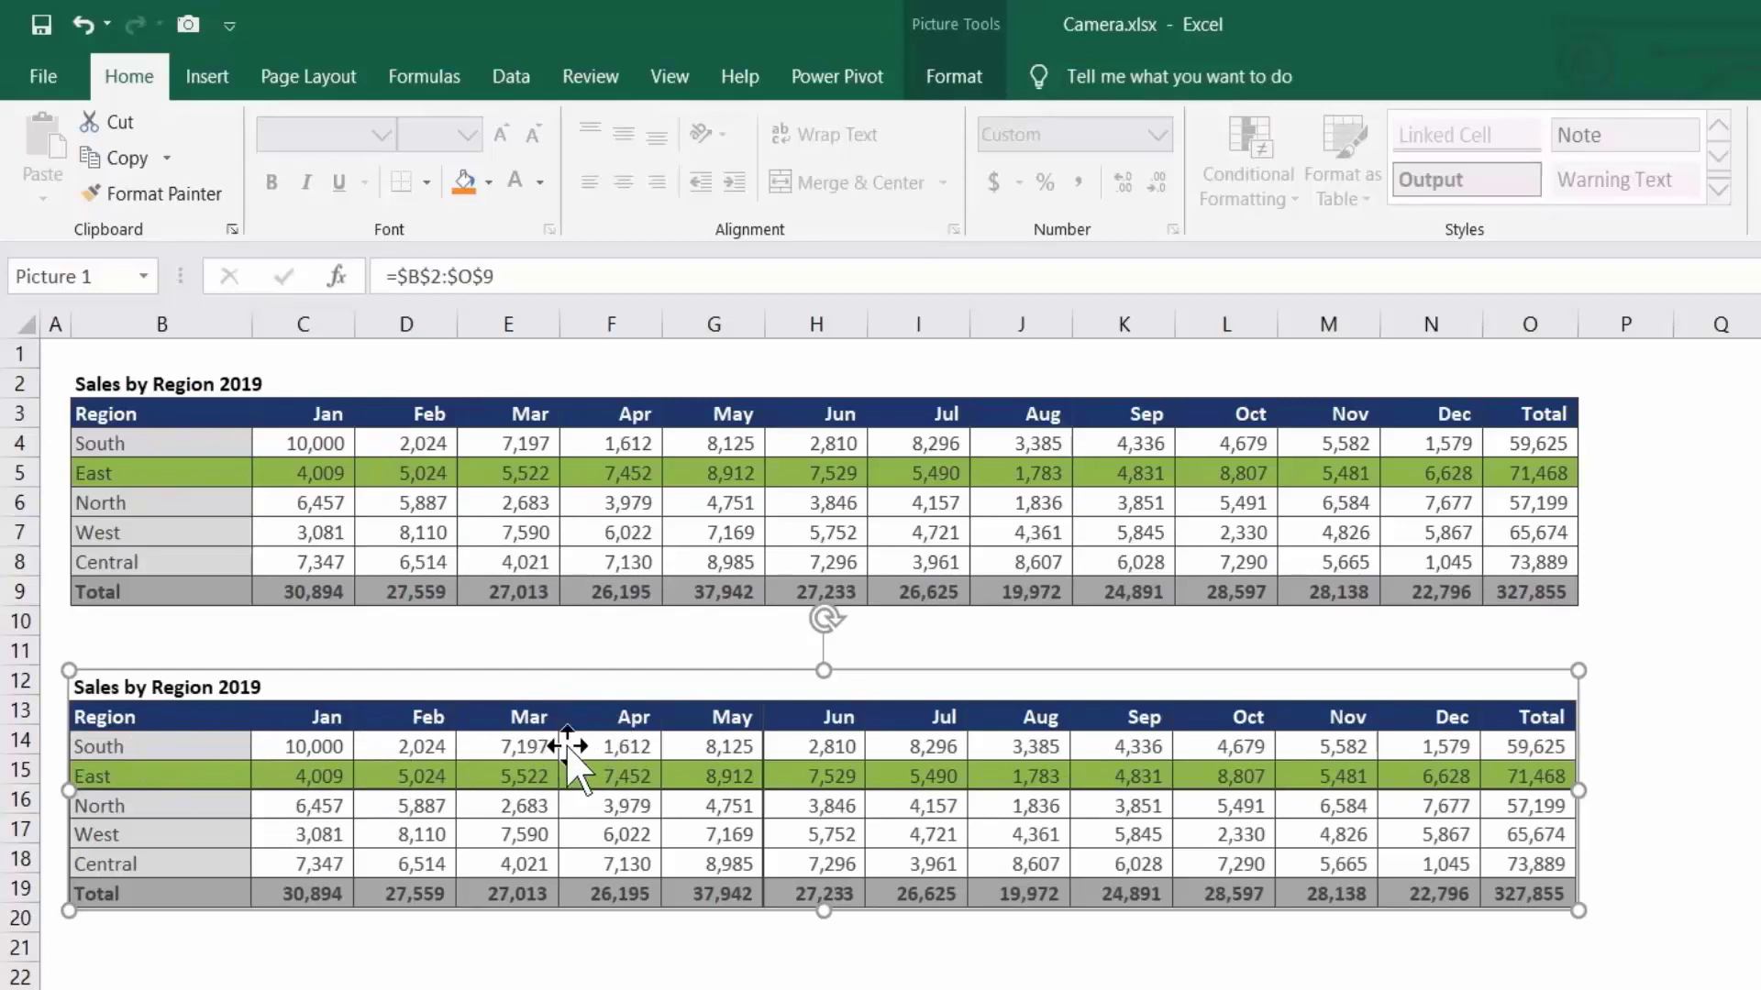
mouse_move(508, 746)
left_mouse_down()
mouse_move(499, 775)
mouse_move(605, 833)
mouse_move(564, 754)
left_mouse_up()
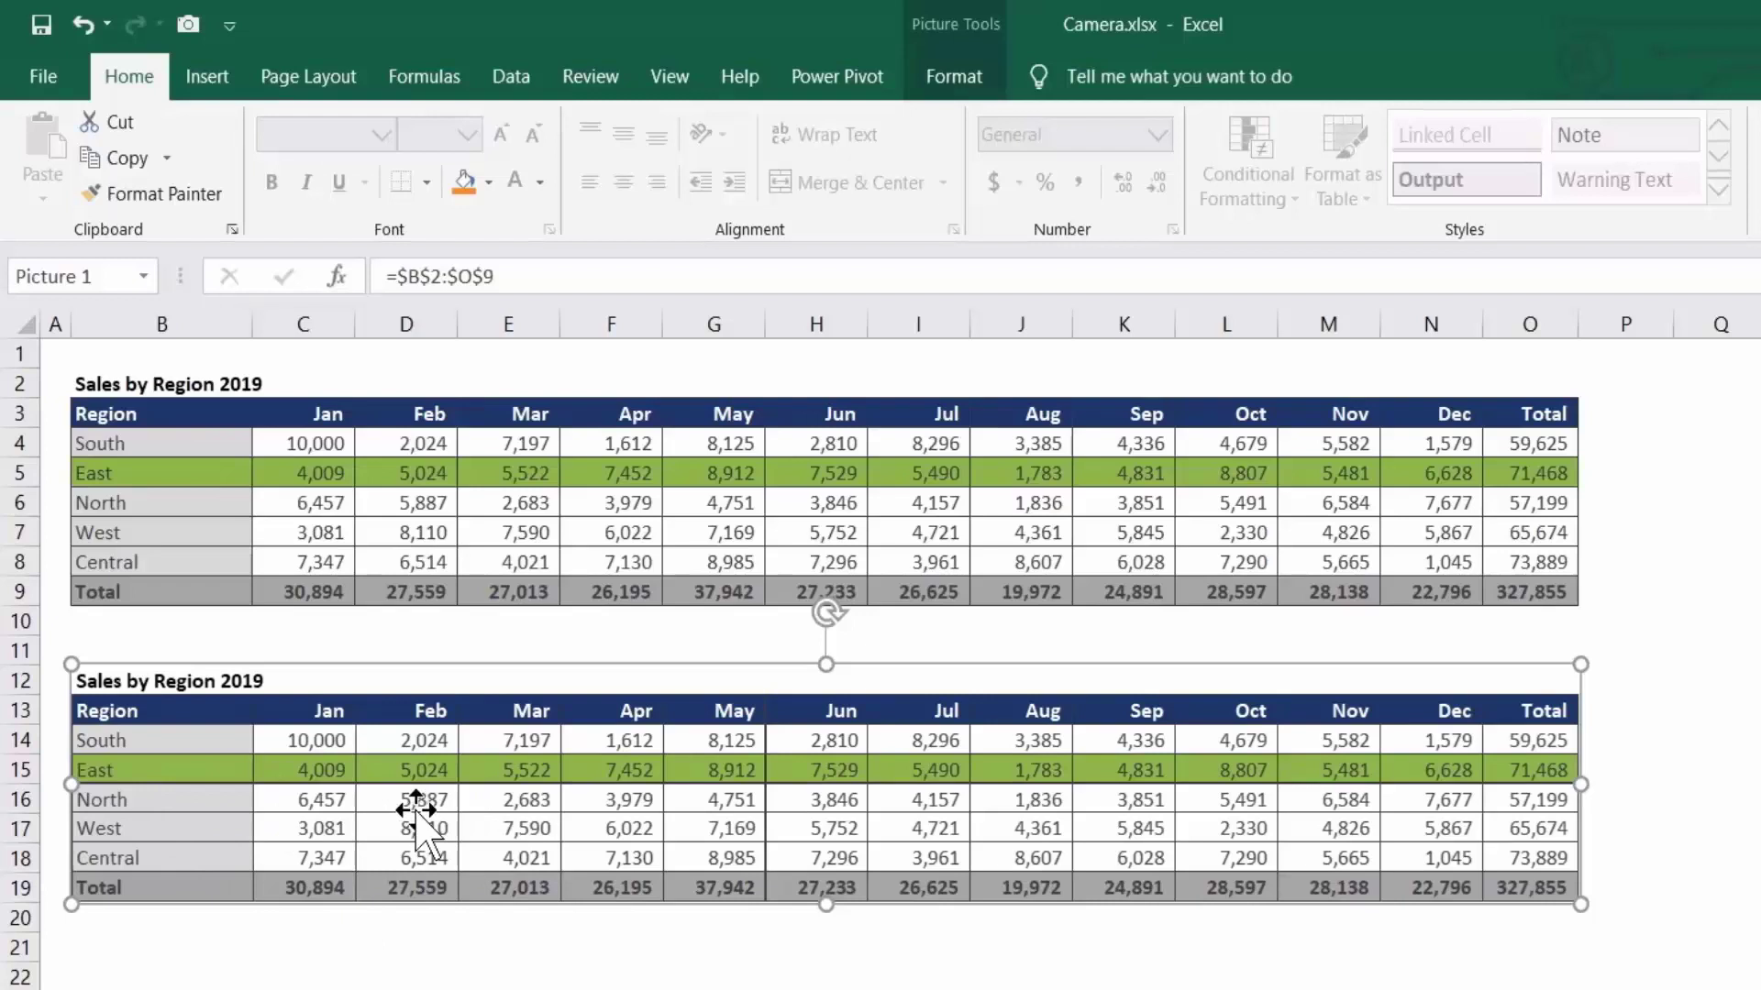
key("Delete")
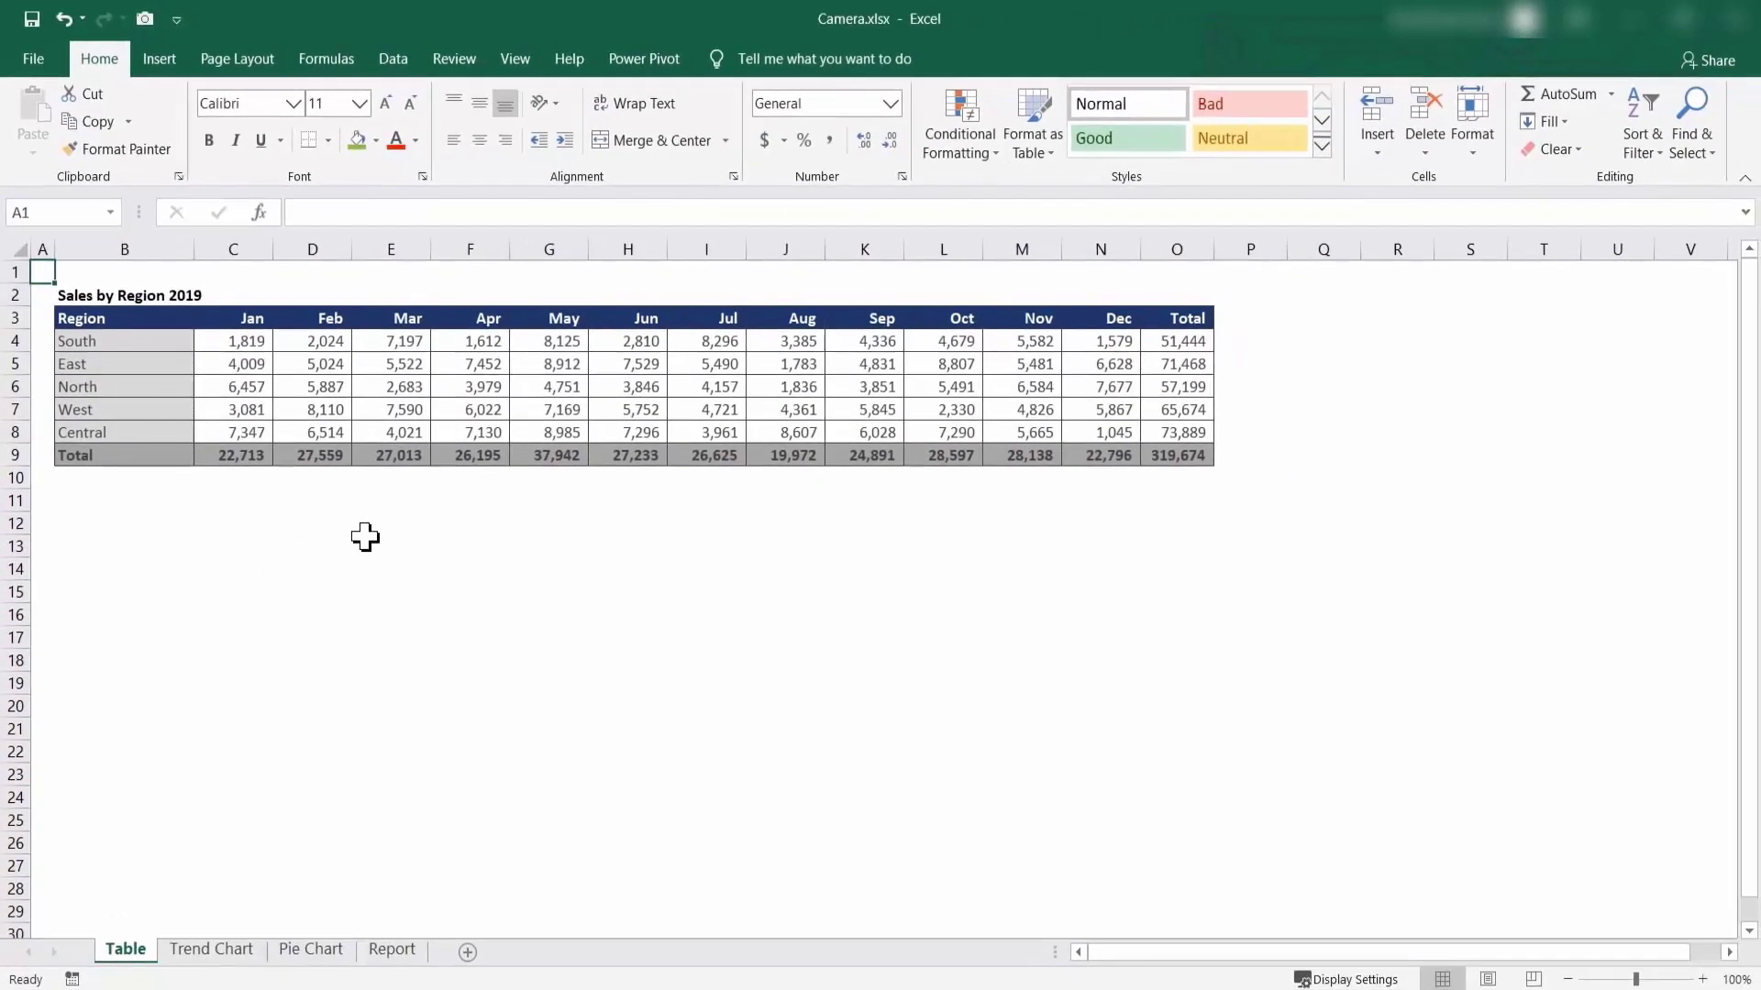
Go to the Report sheet and reposition the XYZ CORP title banner.
left_click(392, 953)
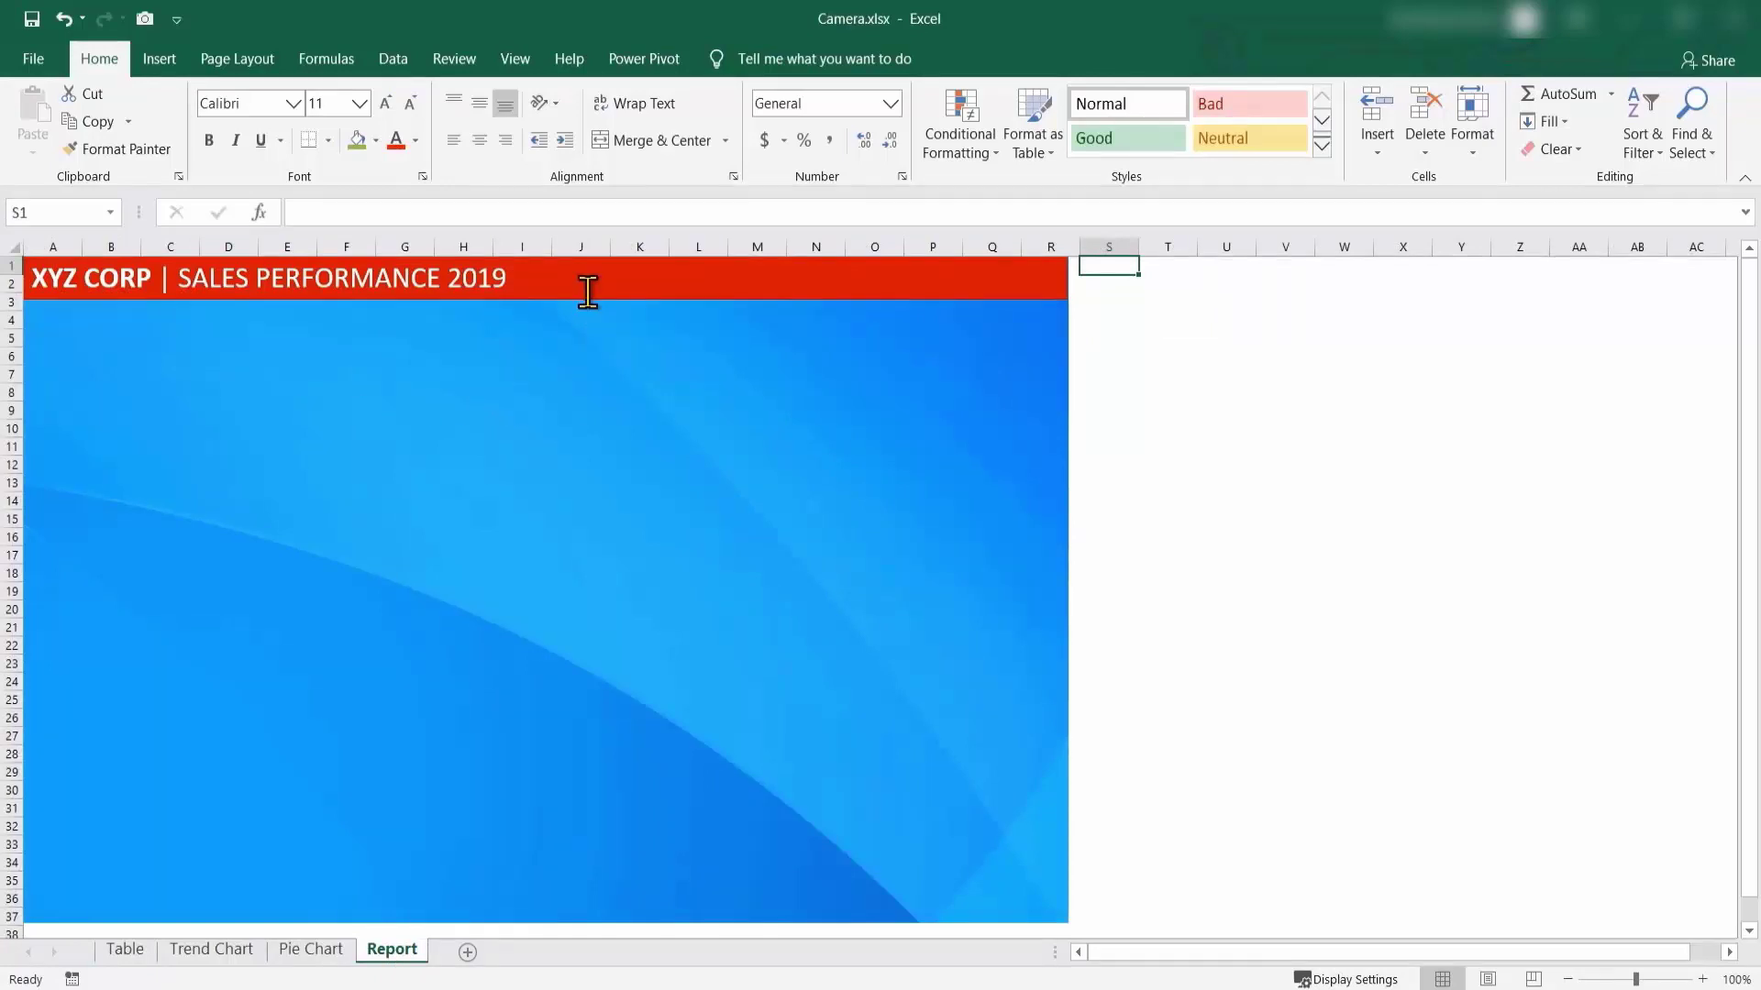
left_click(619, 300)
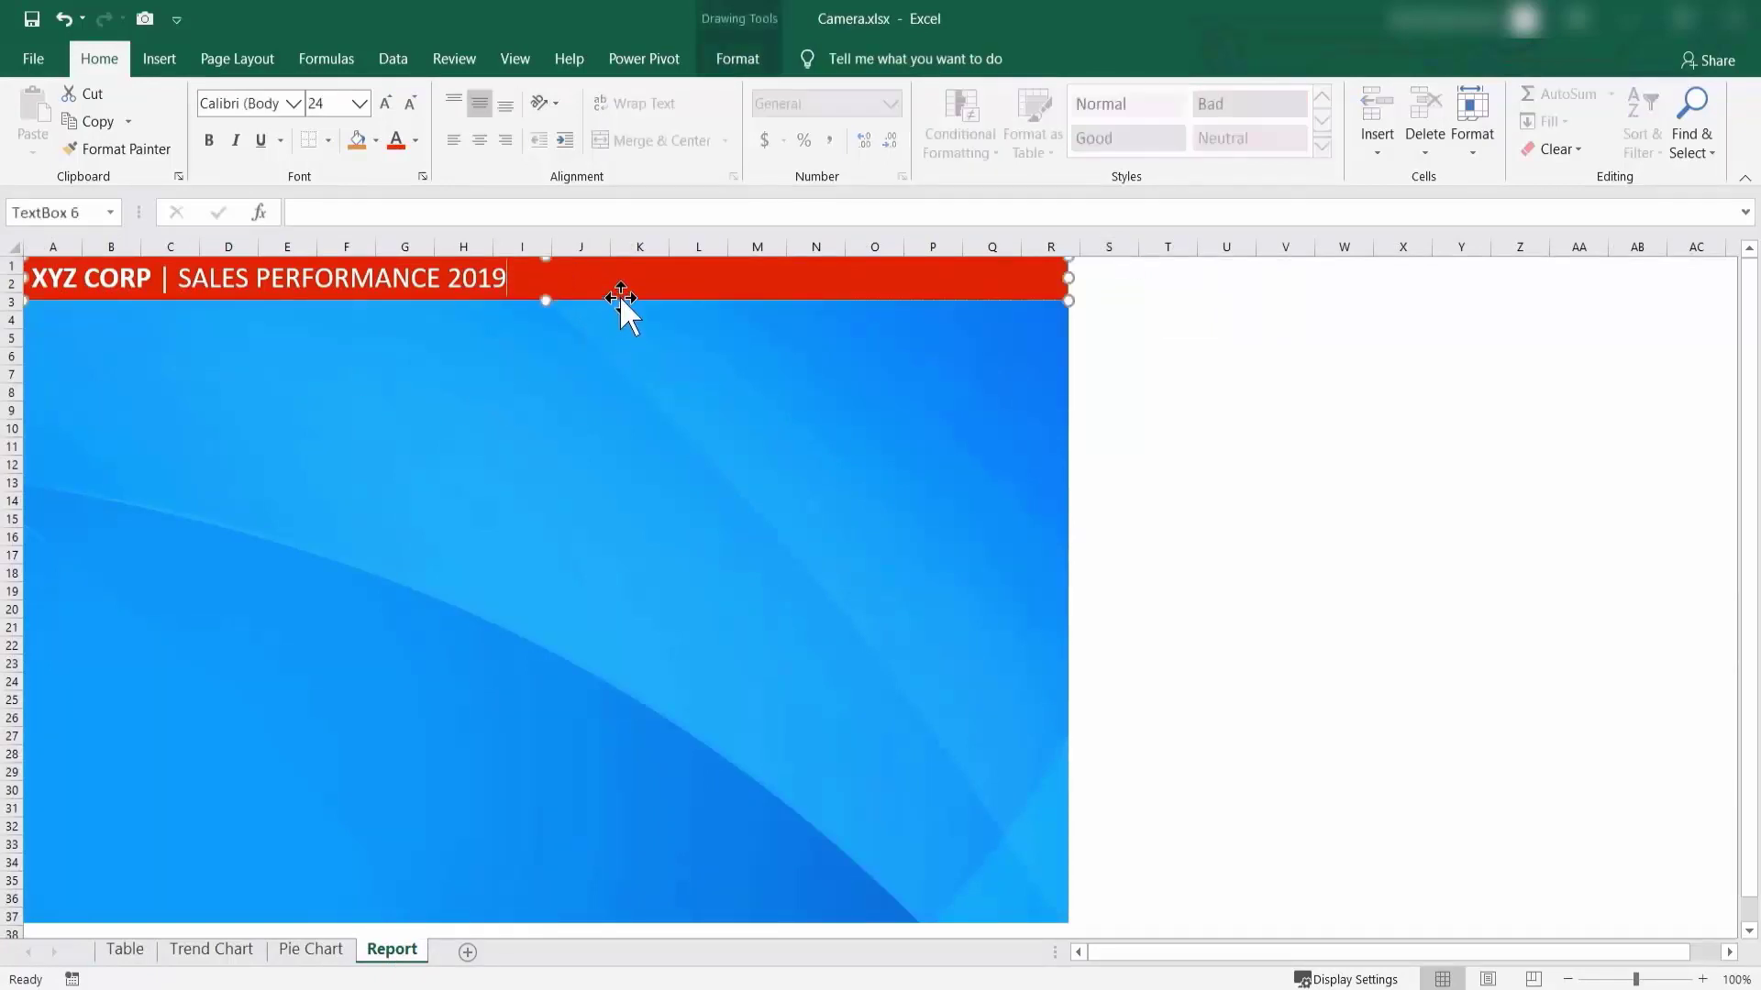
mouse_move(619, 298)
left_mouse_down()
mouse_move(635, 332)
mouse_move(848, 456)
left_mouse_up()
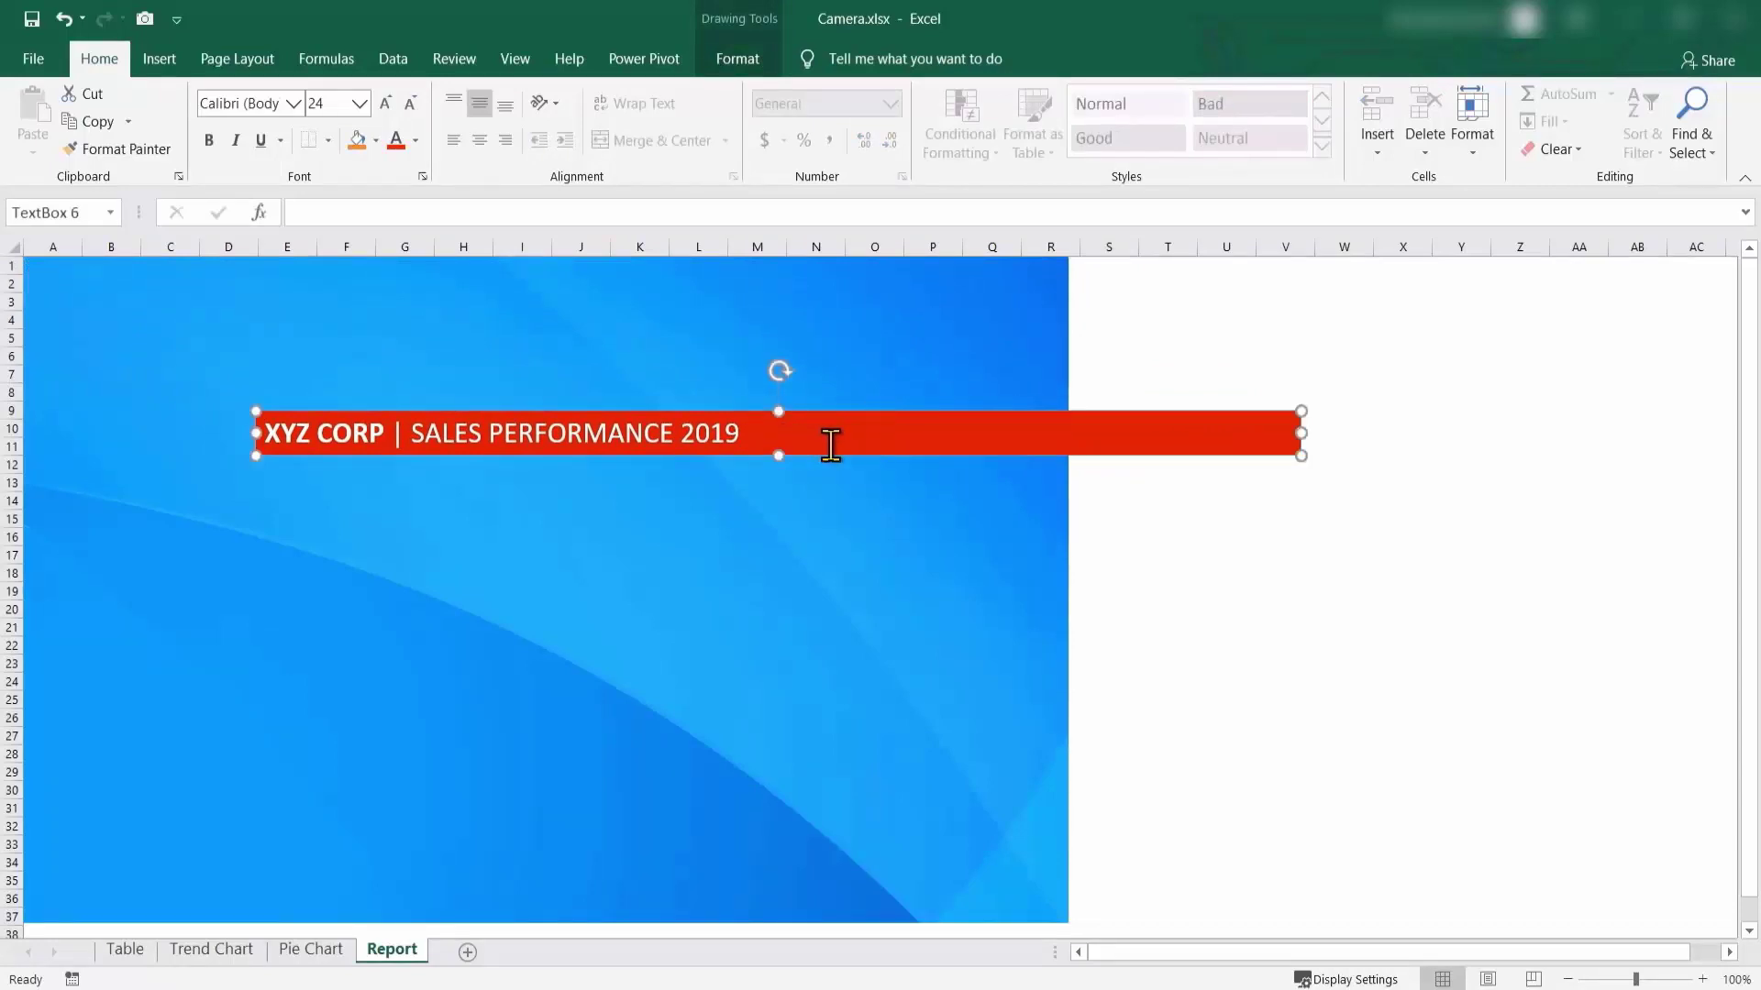
left_click(163, 62)
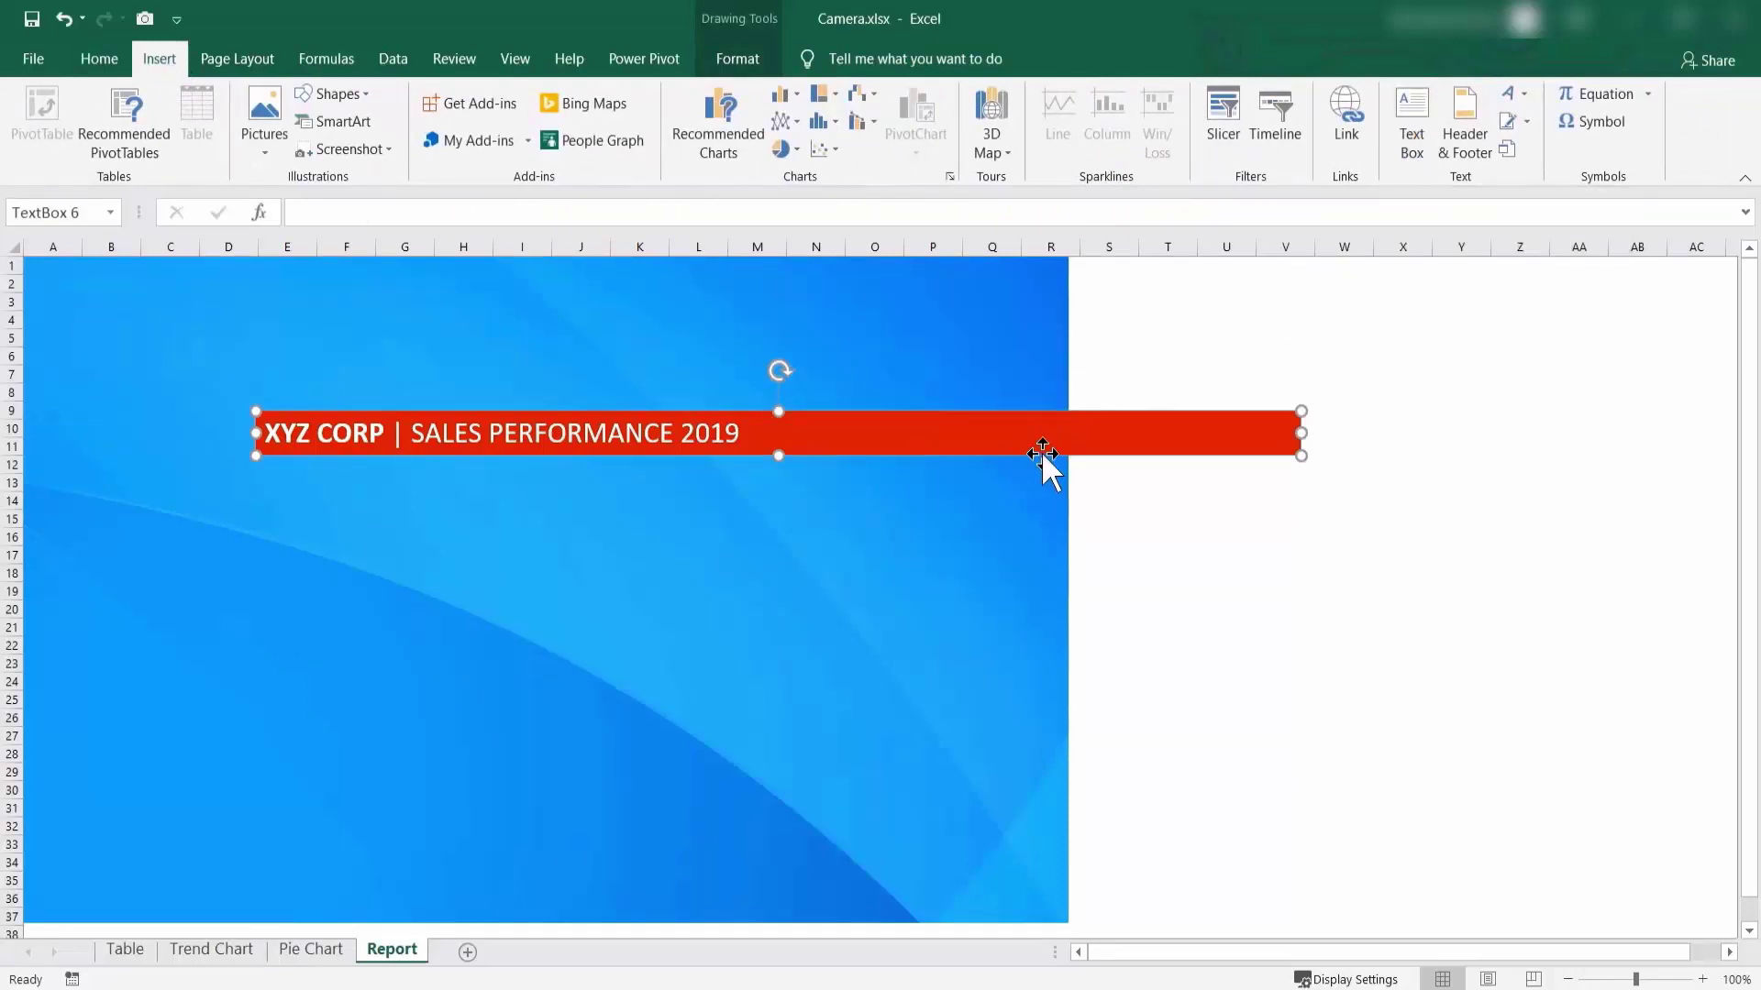
left_click_drag(1042, 454, 1112, 390)
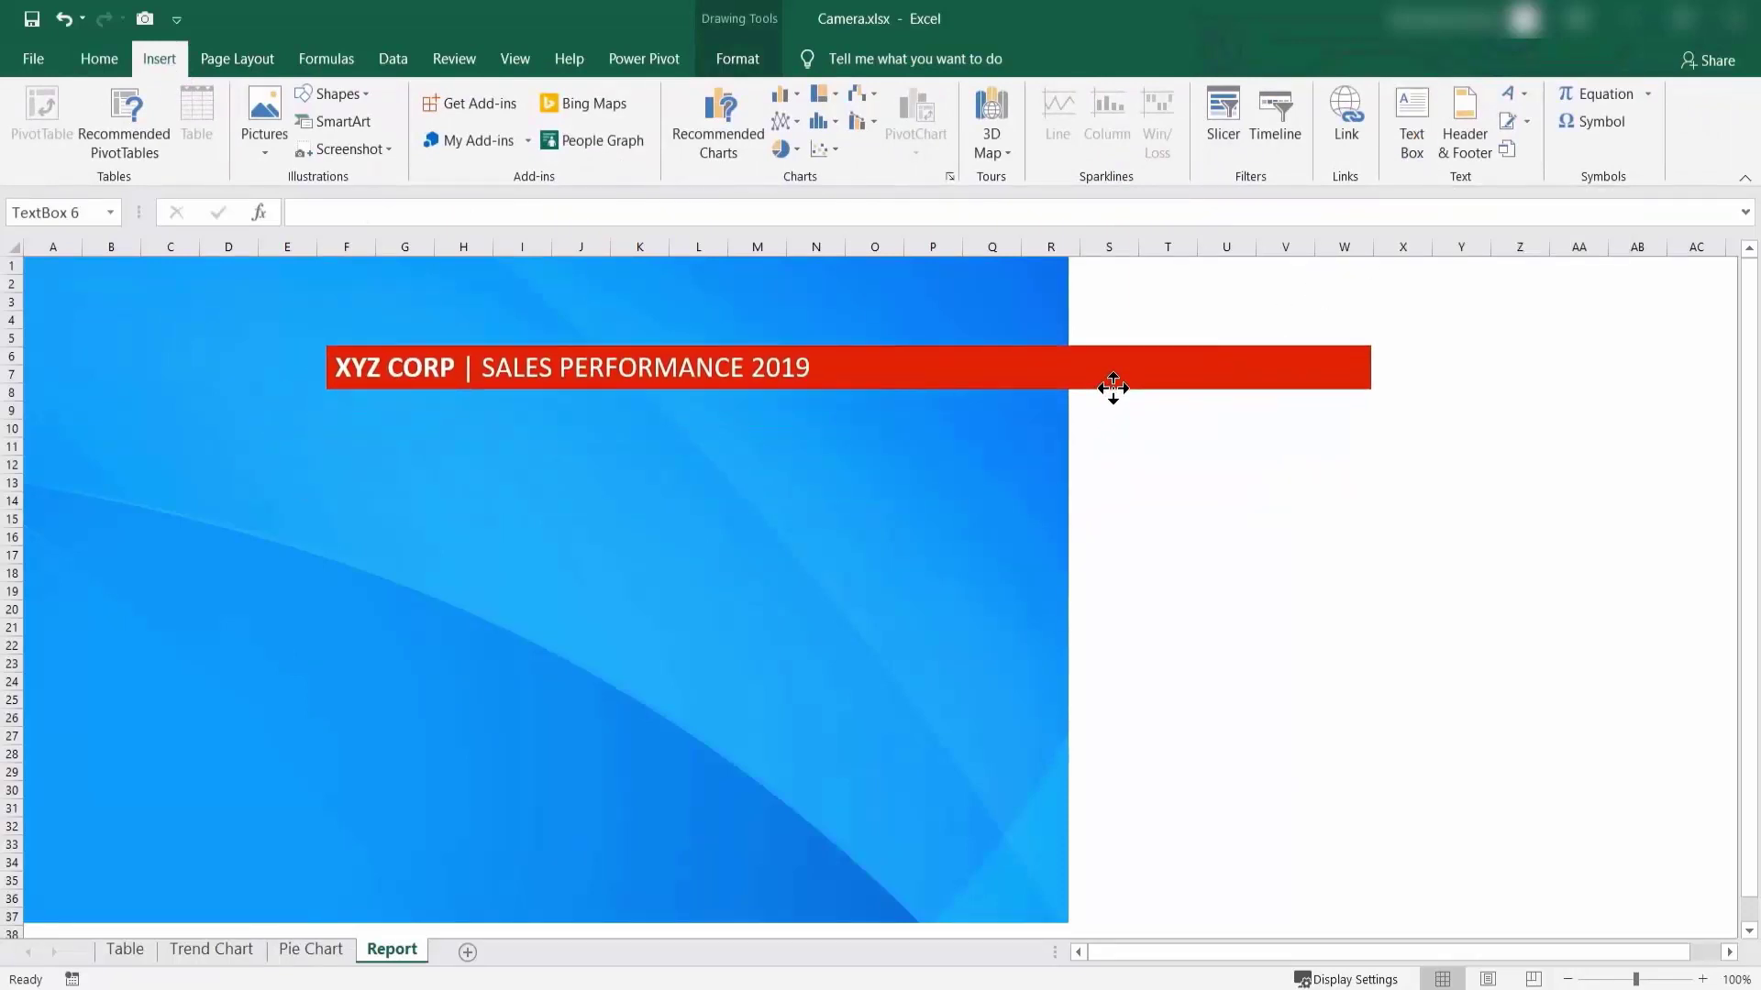
Move the blue background picture, then browse the Images folder for a picture and cancel.
left_click(307, 477)
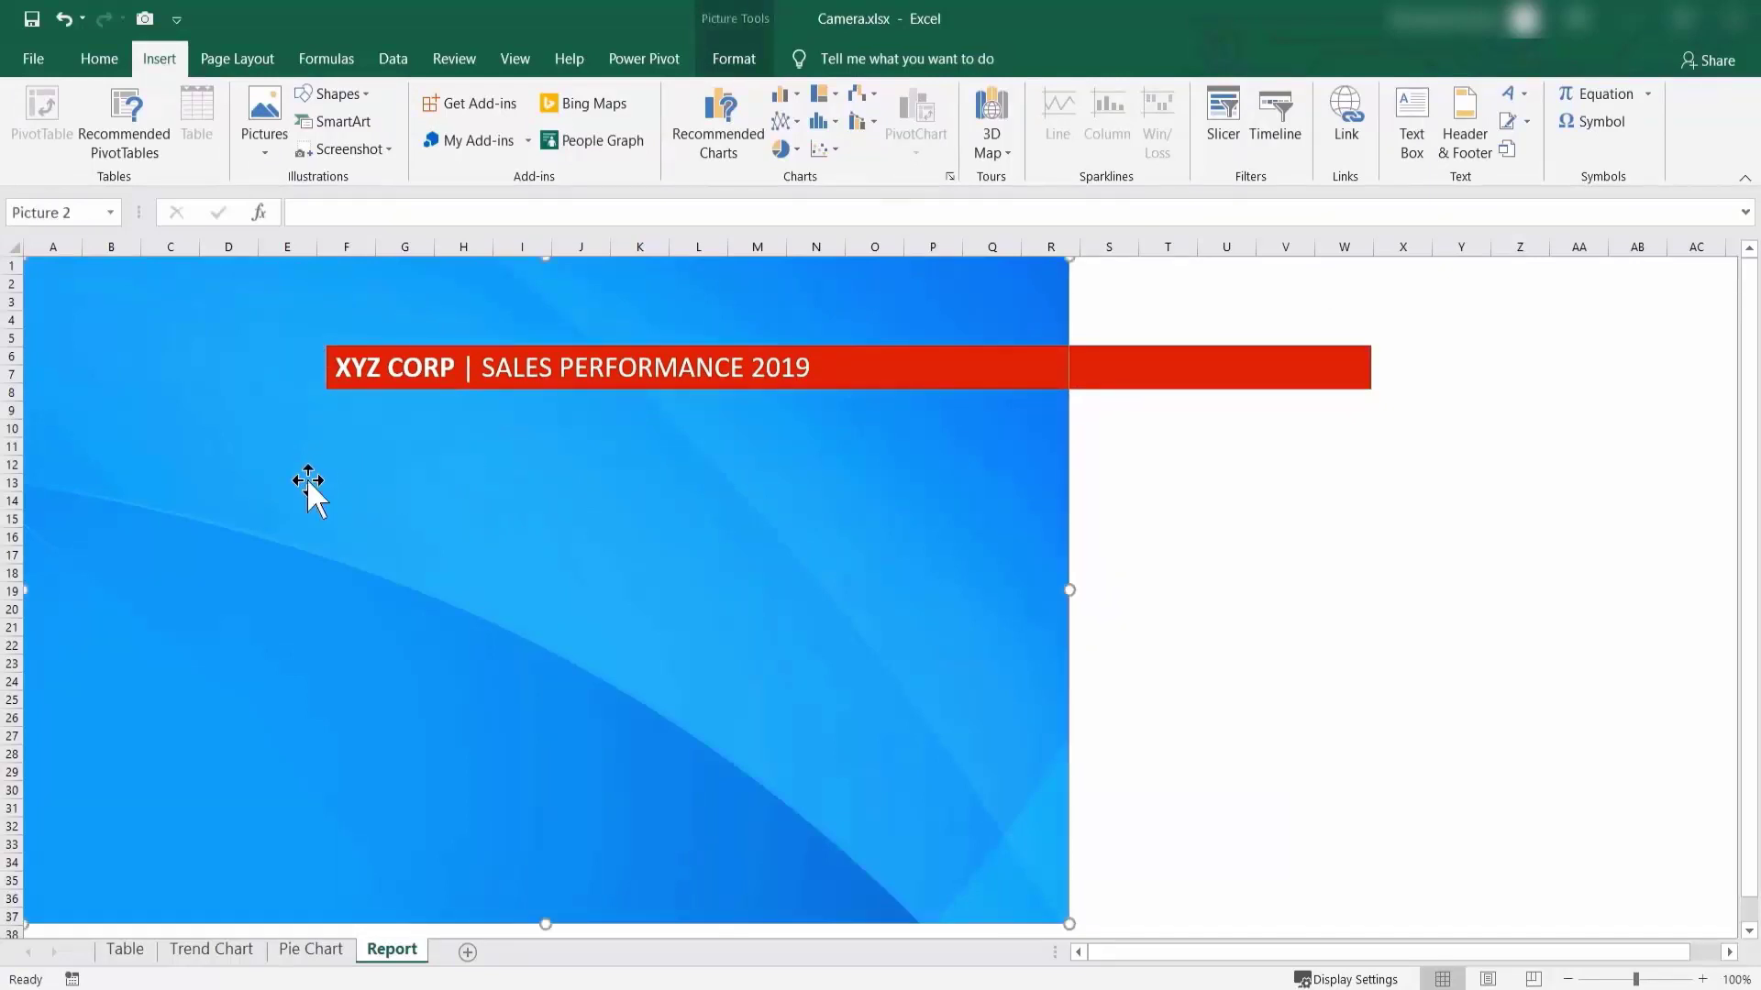
mouse_move(461, 514)
left_mouse_down()
mouse_move(531, 698)
mouse_move(485, 625)
left_mouse_up()
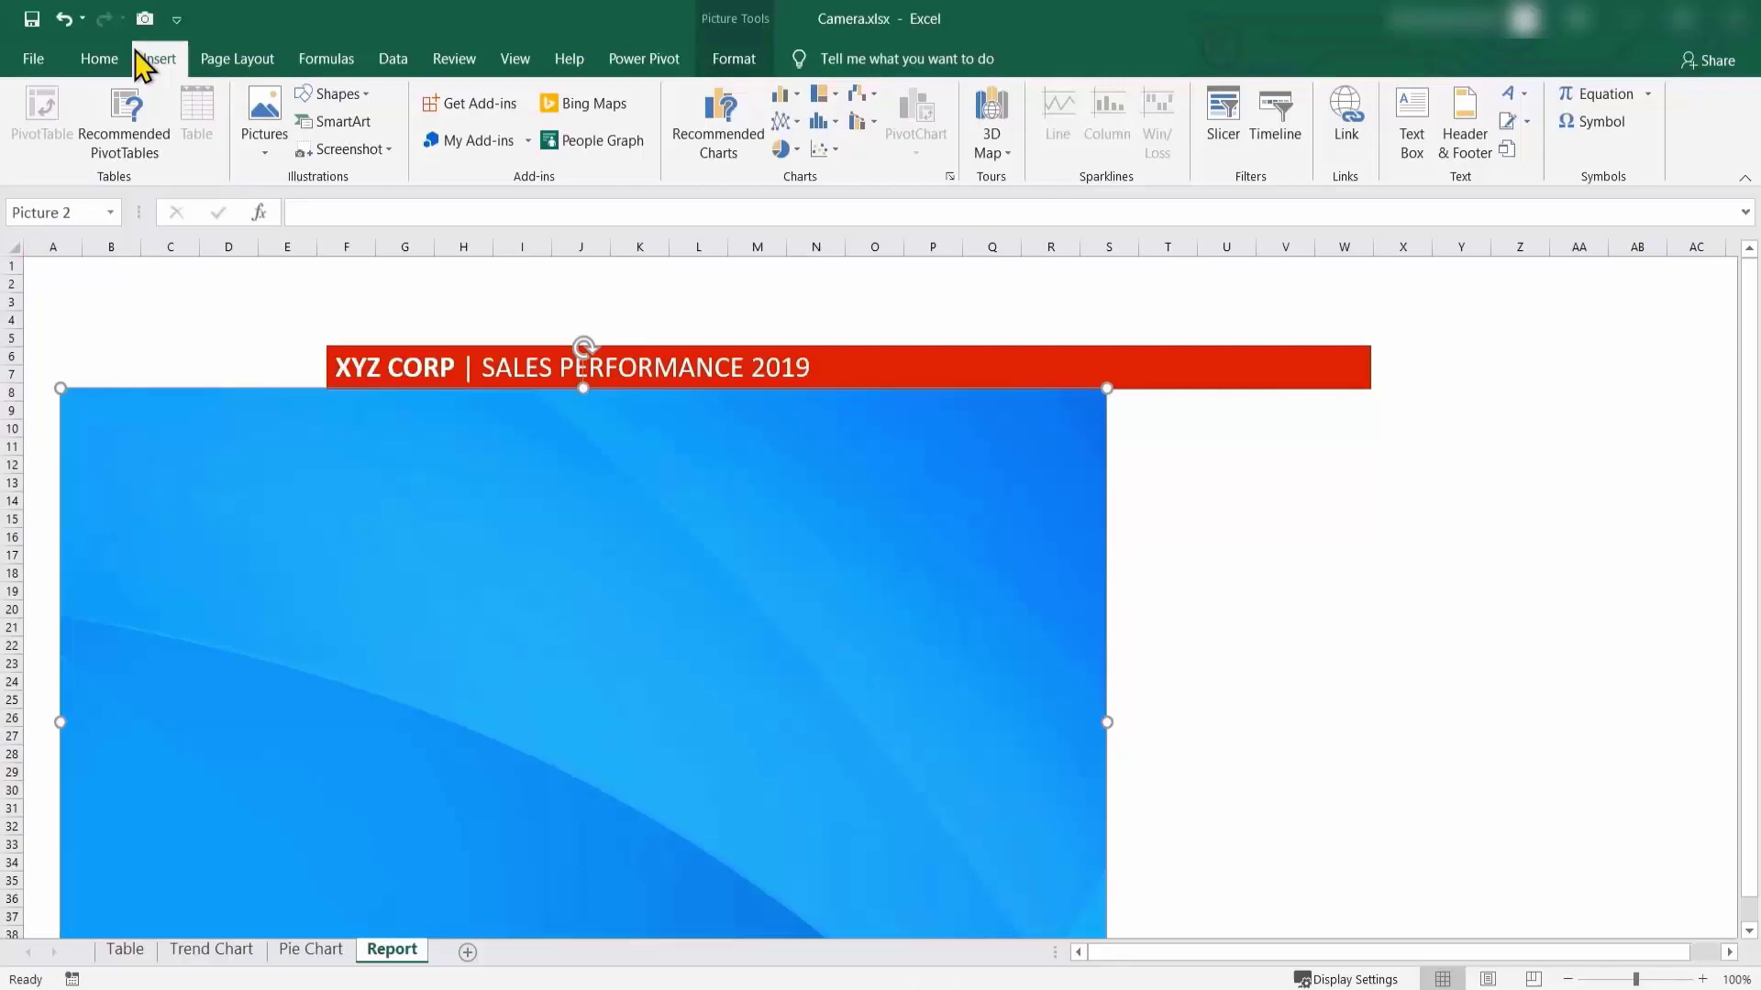
left_click(259, 154)
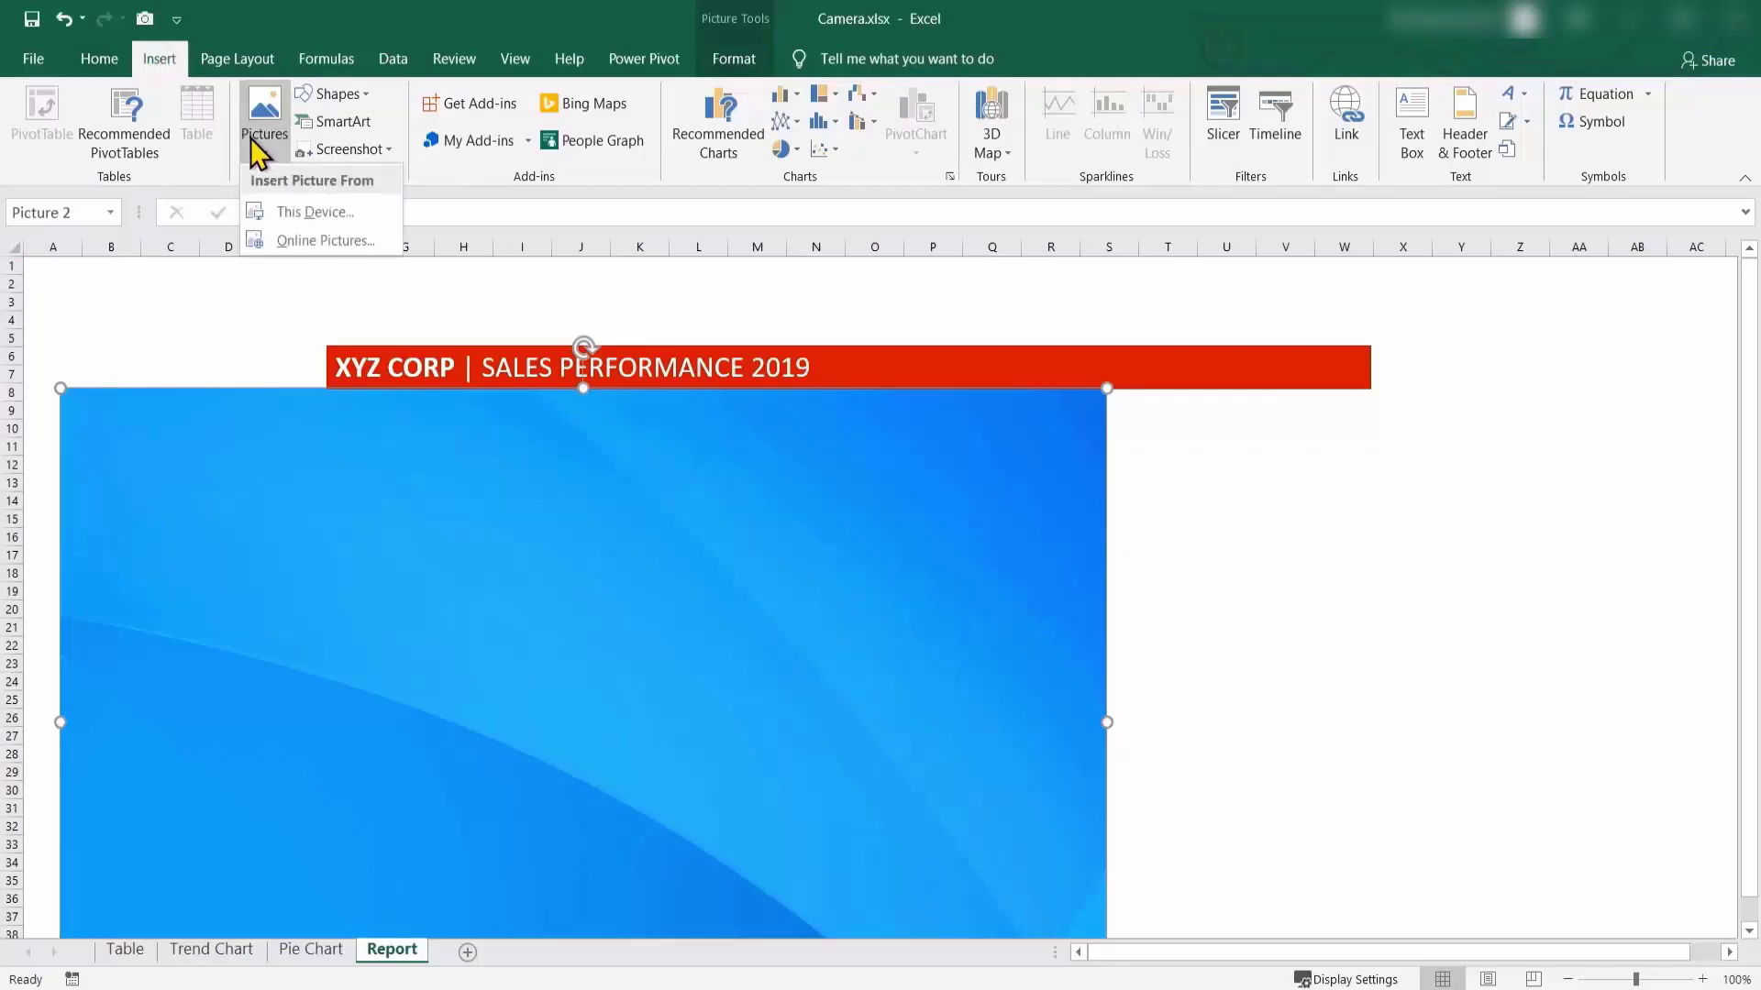
left_click(313, 213)
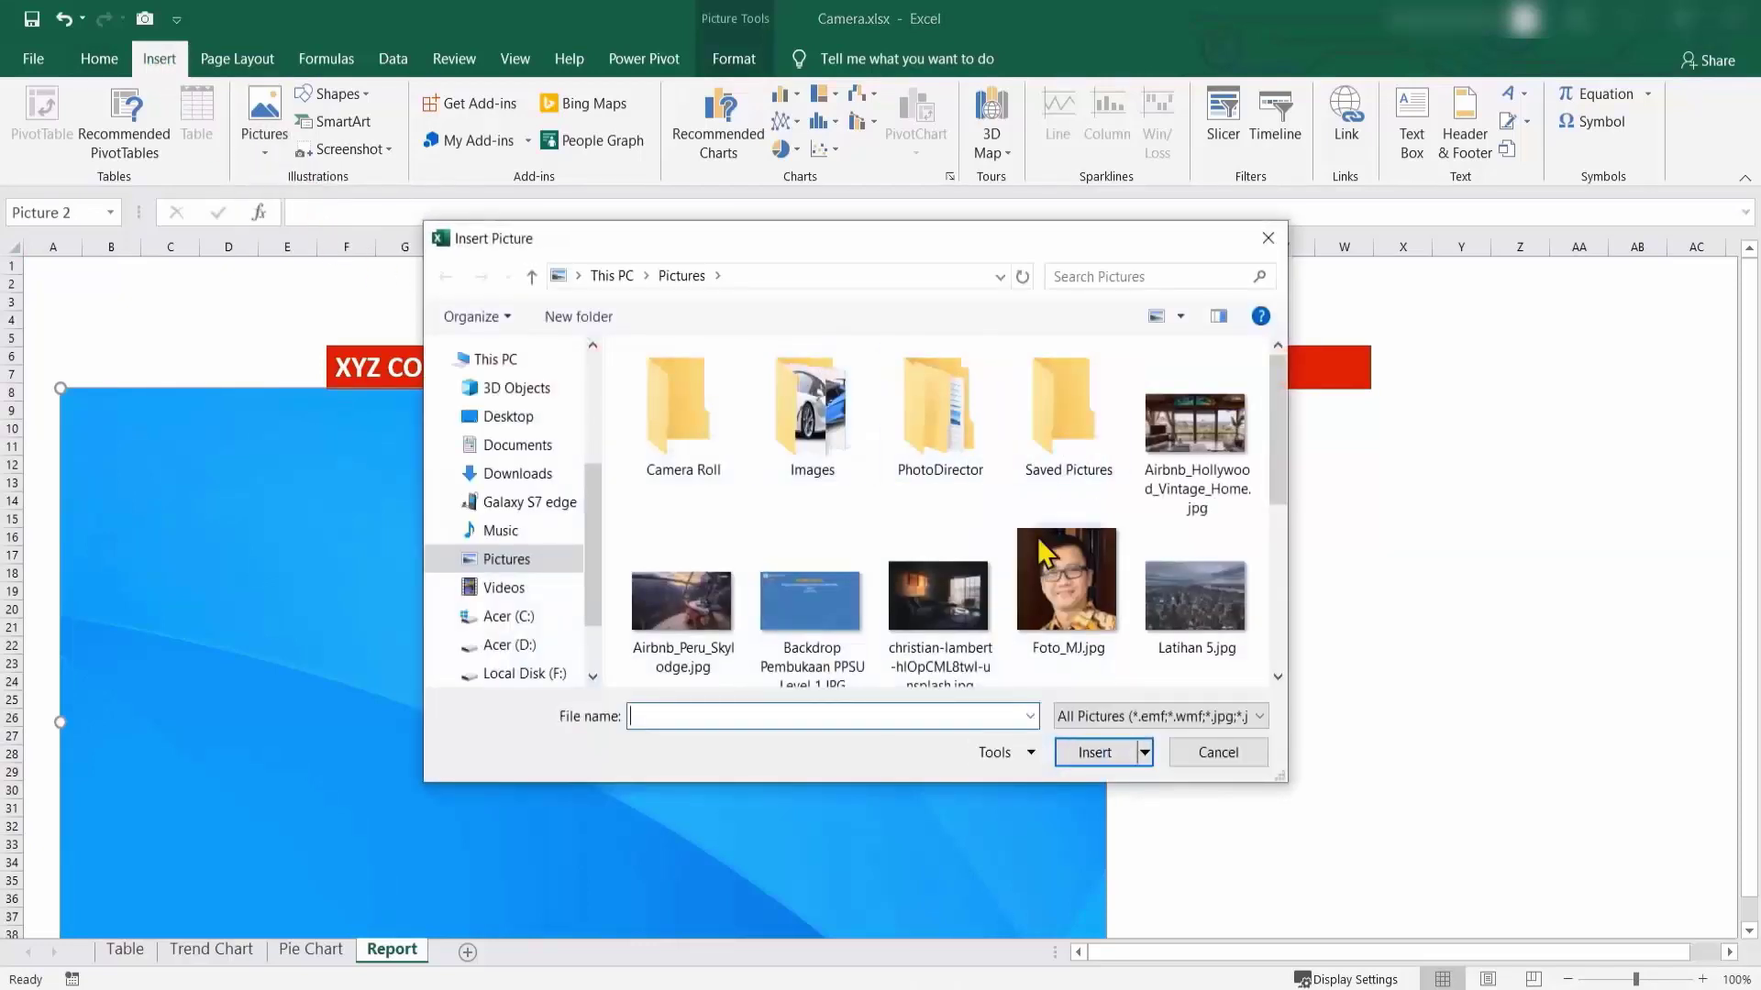
double_click(825, 429)
left_click_drag(1280, 387, 1280, 439)
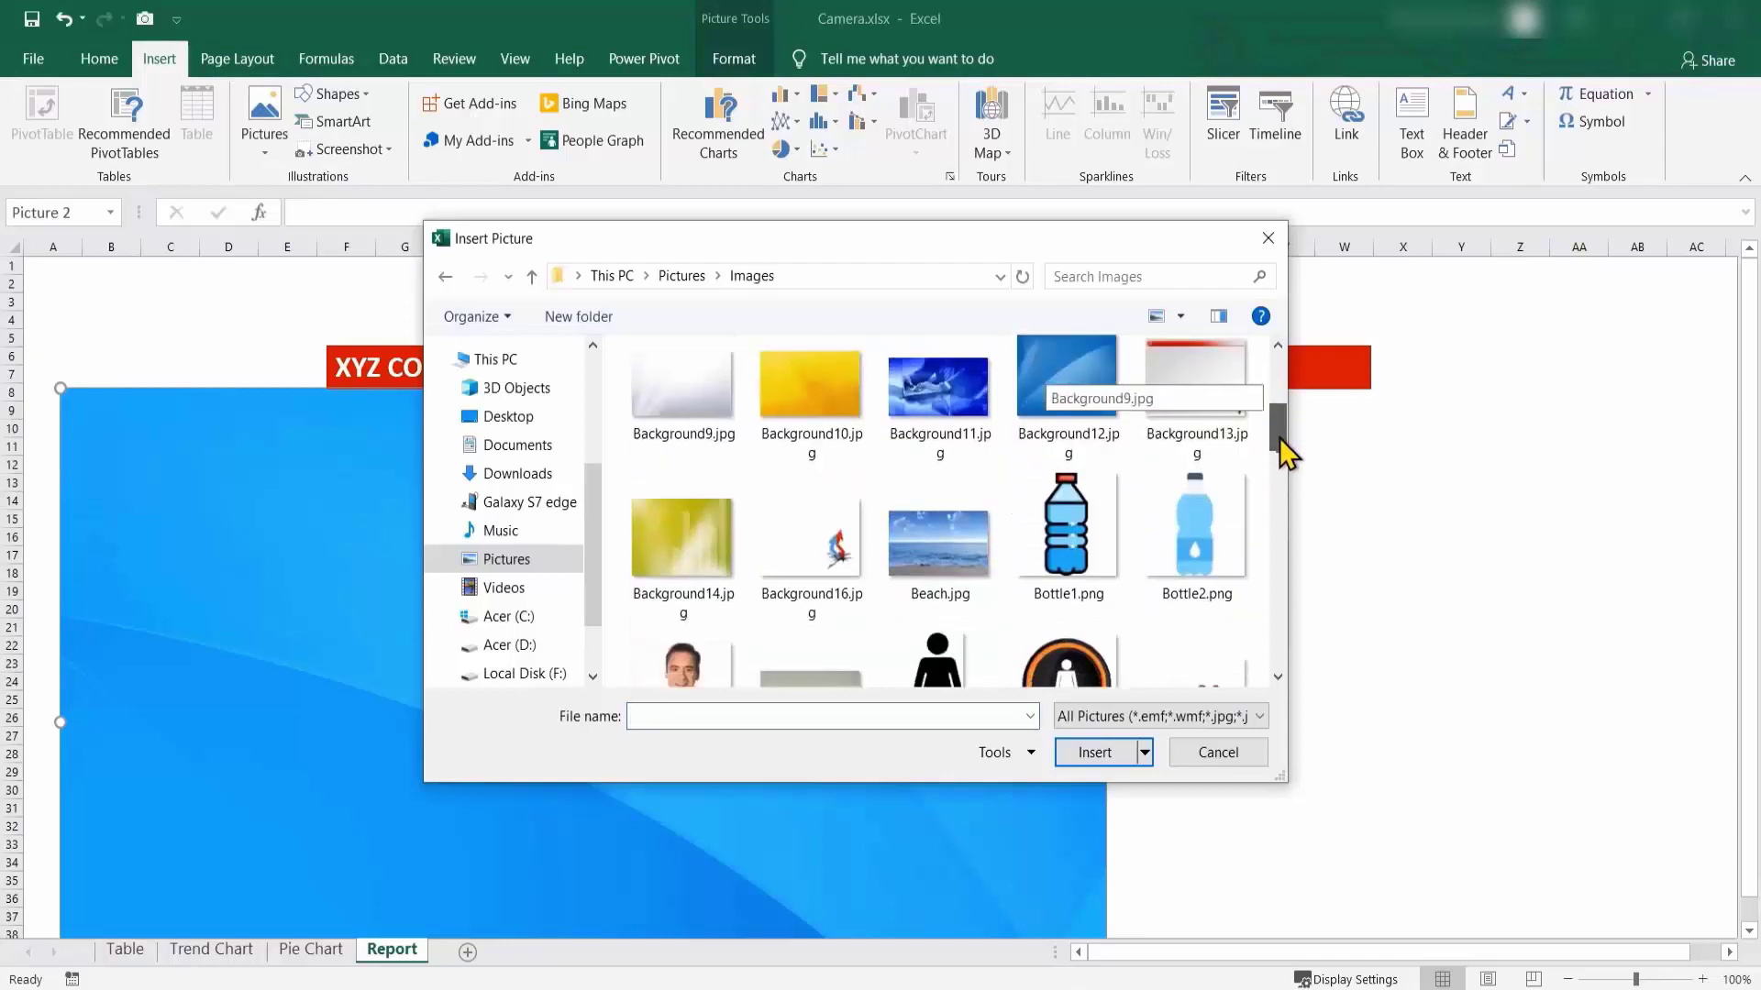
left_click(1196, 752)
Return the background picture to the top-left with the banner along its top edge.
mouse_move(456, 515)
left_mouse_down()
mouse_move(487, 567)
mouse_move(356, 354)
left_mouse_up()
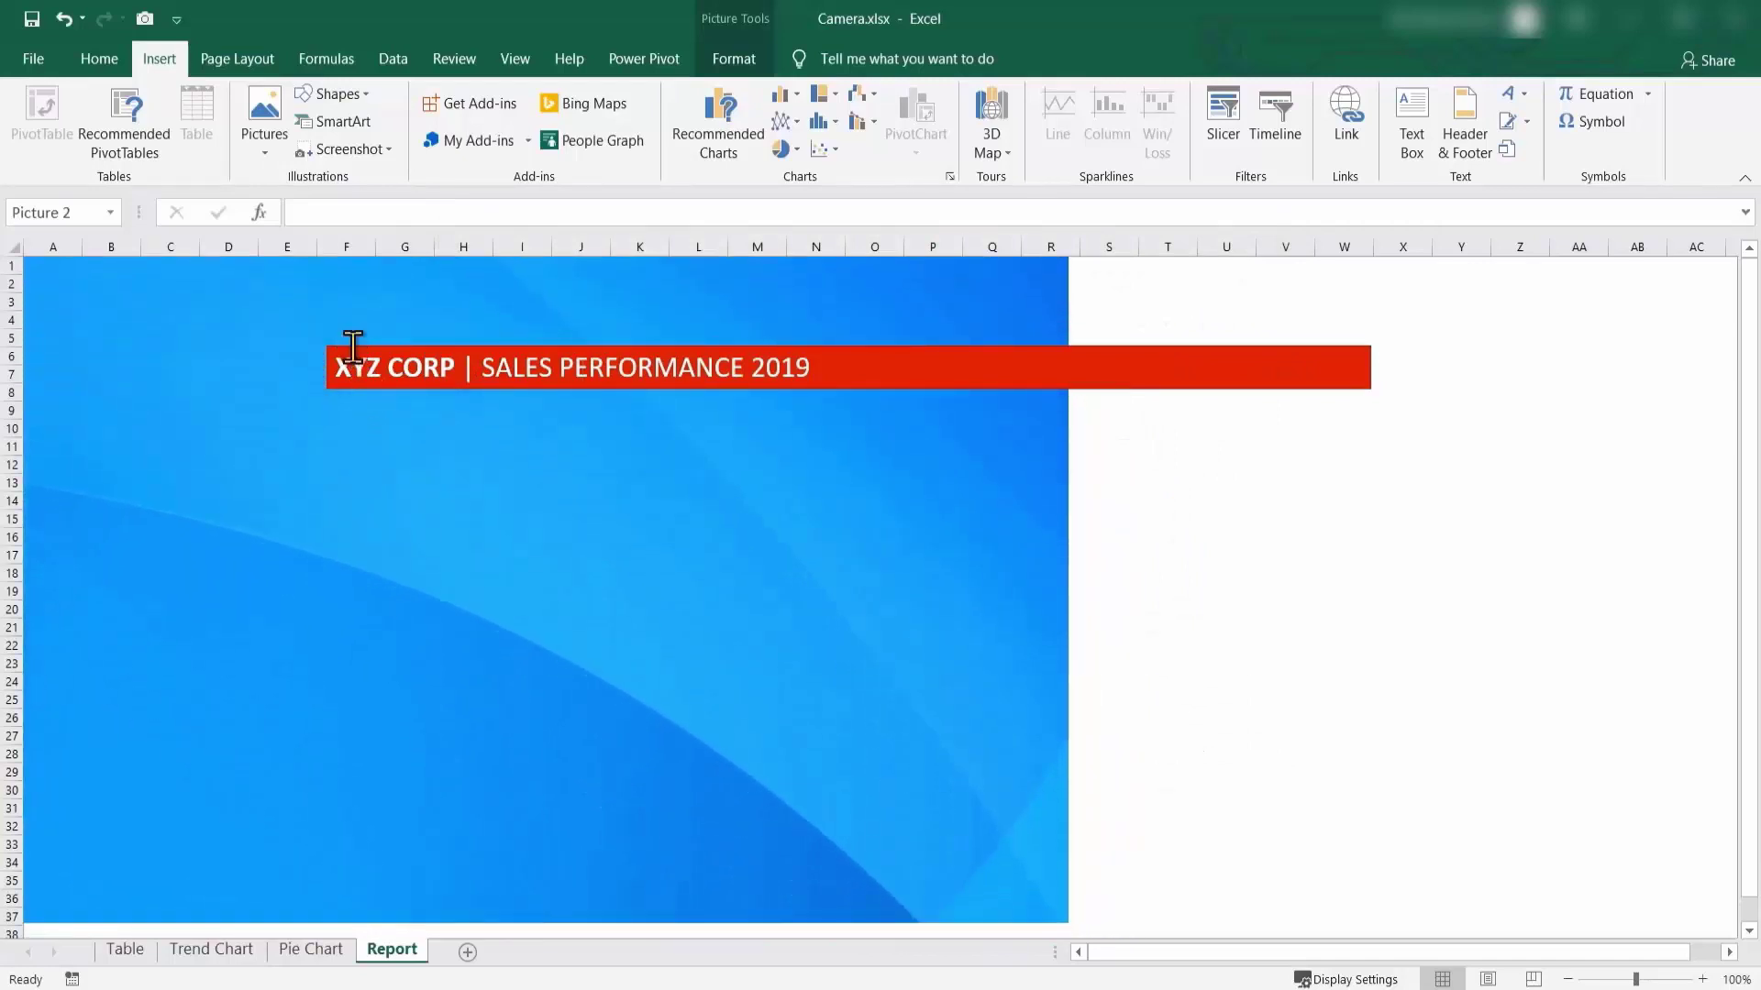
left_click(937, 387)
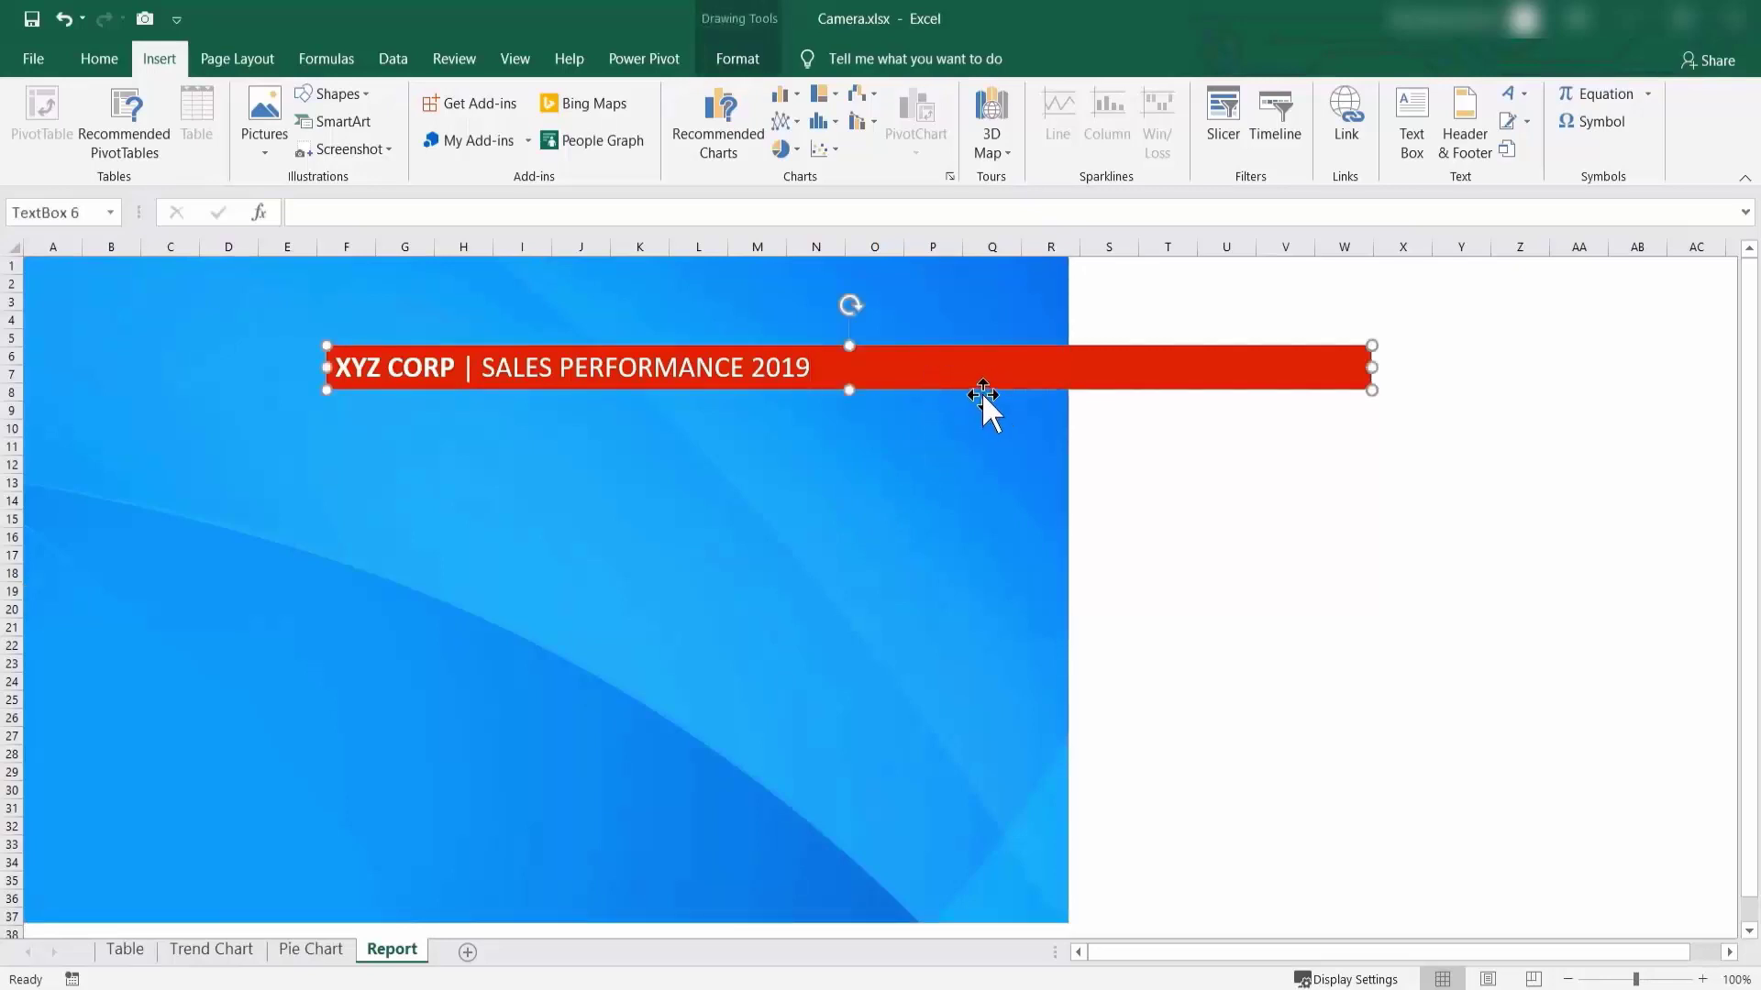
mouse_move(981, 392)
left_mouse_down()
mouse_move(667, 324)
mouse_move(641, 300)
left_mouse_up()
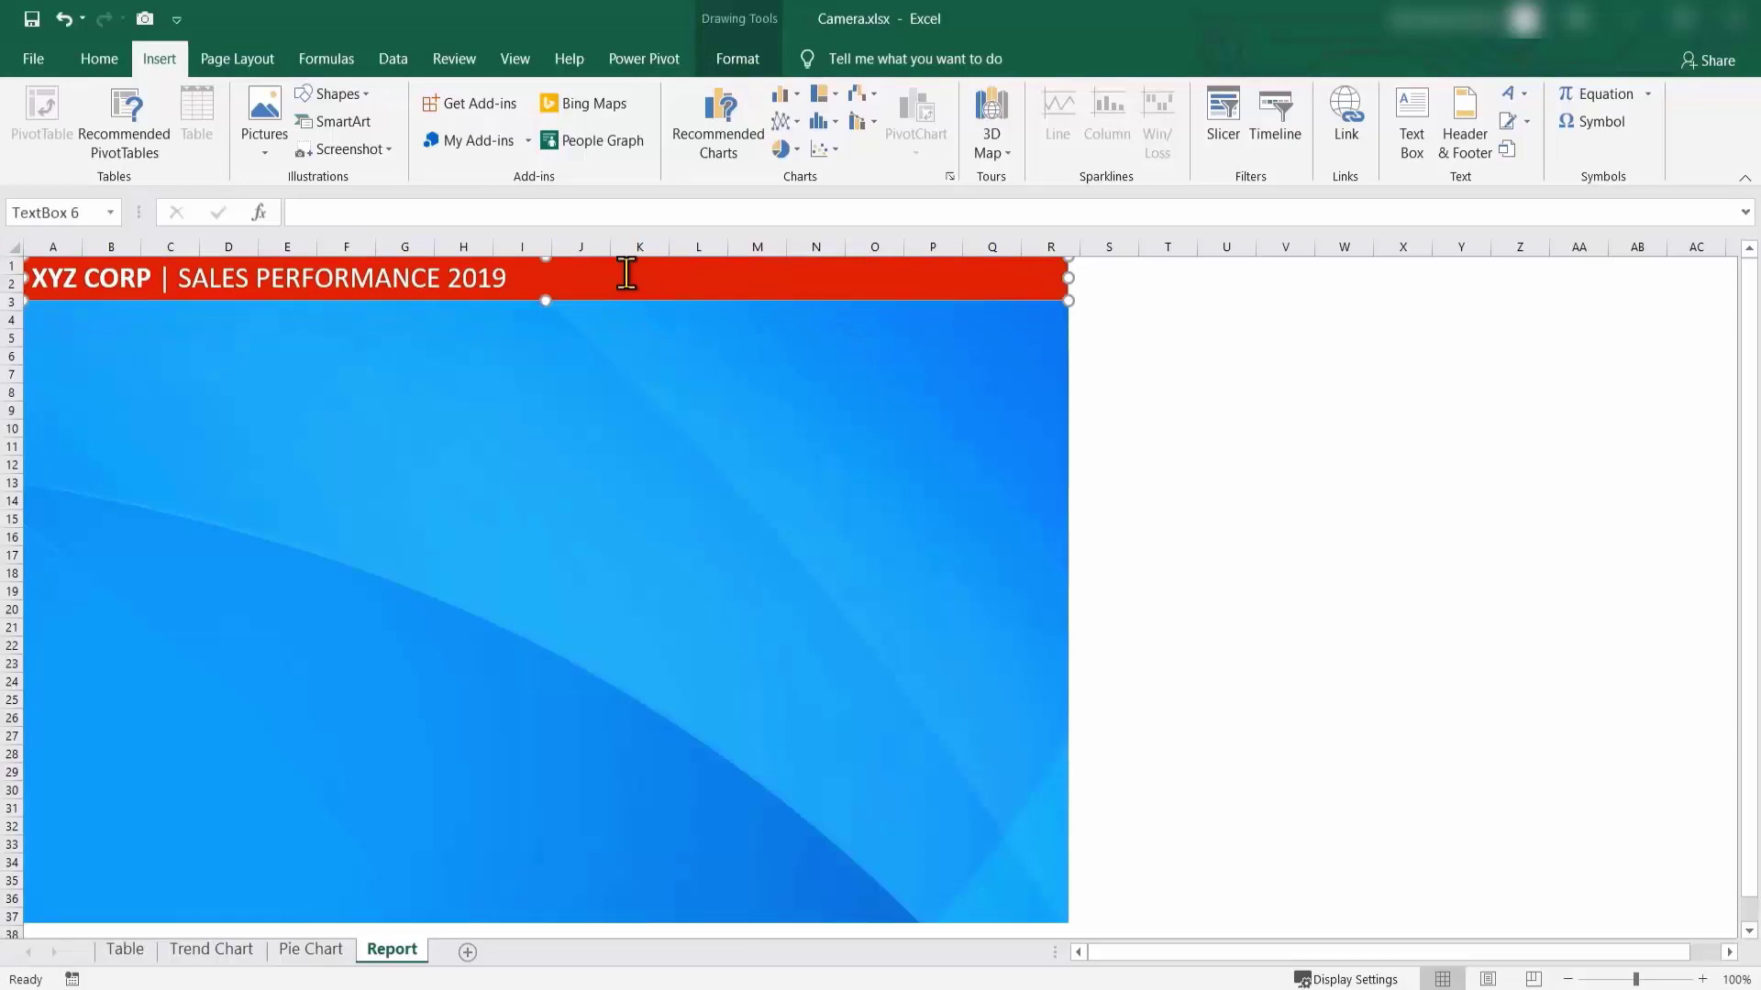
key("Escape")
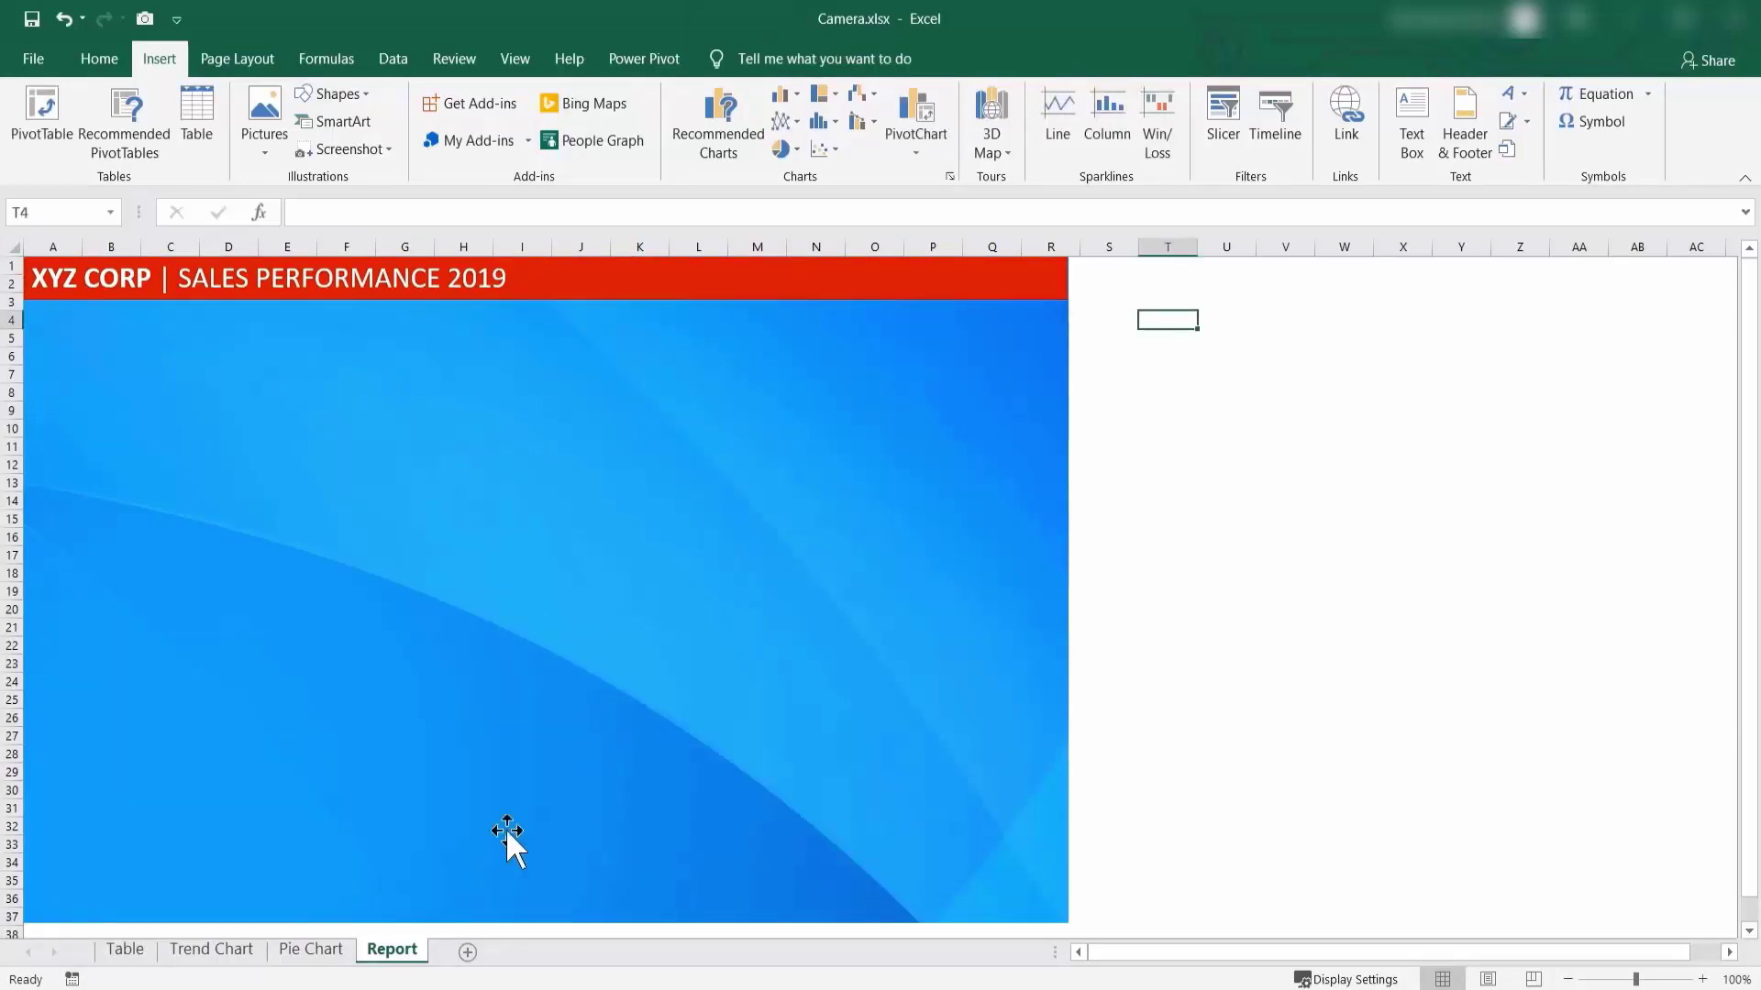
left_click(127, 950)
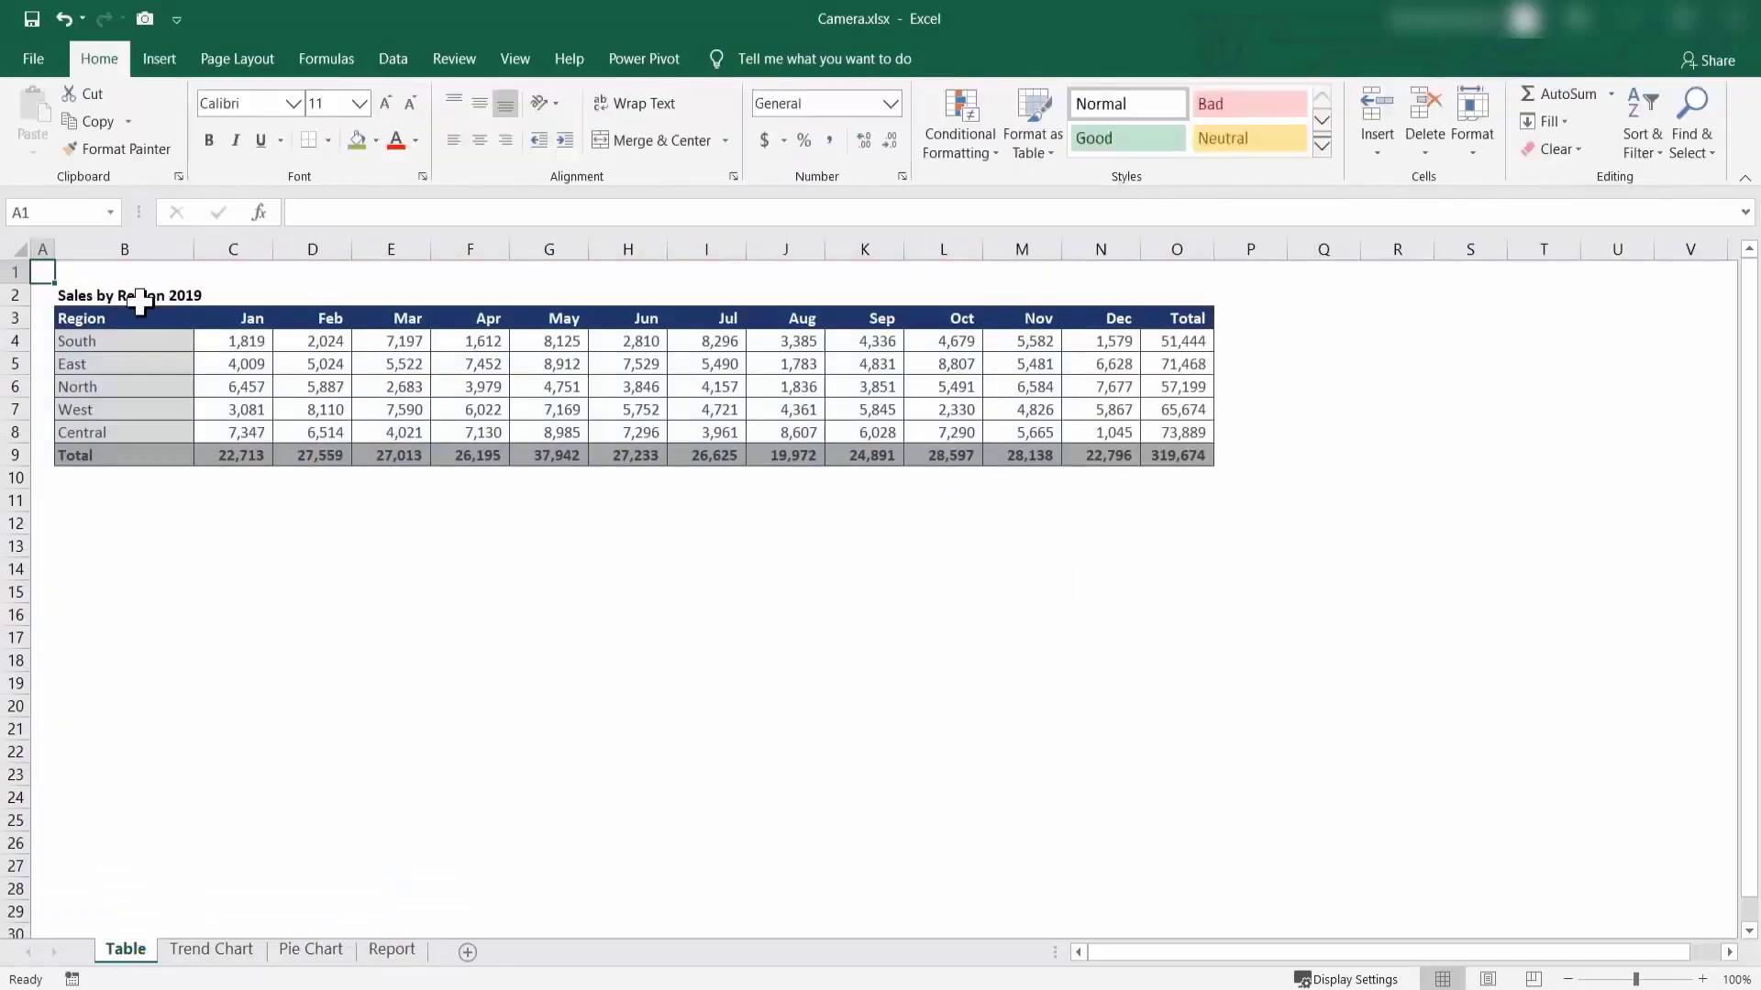
left_click(398, 951)
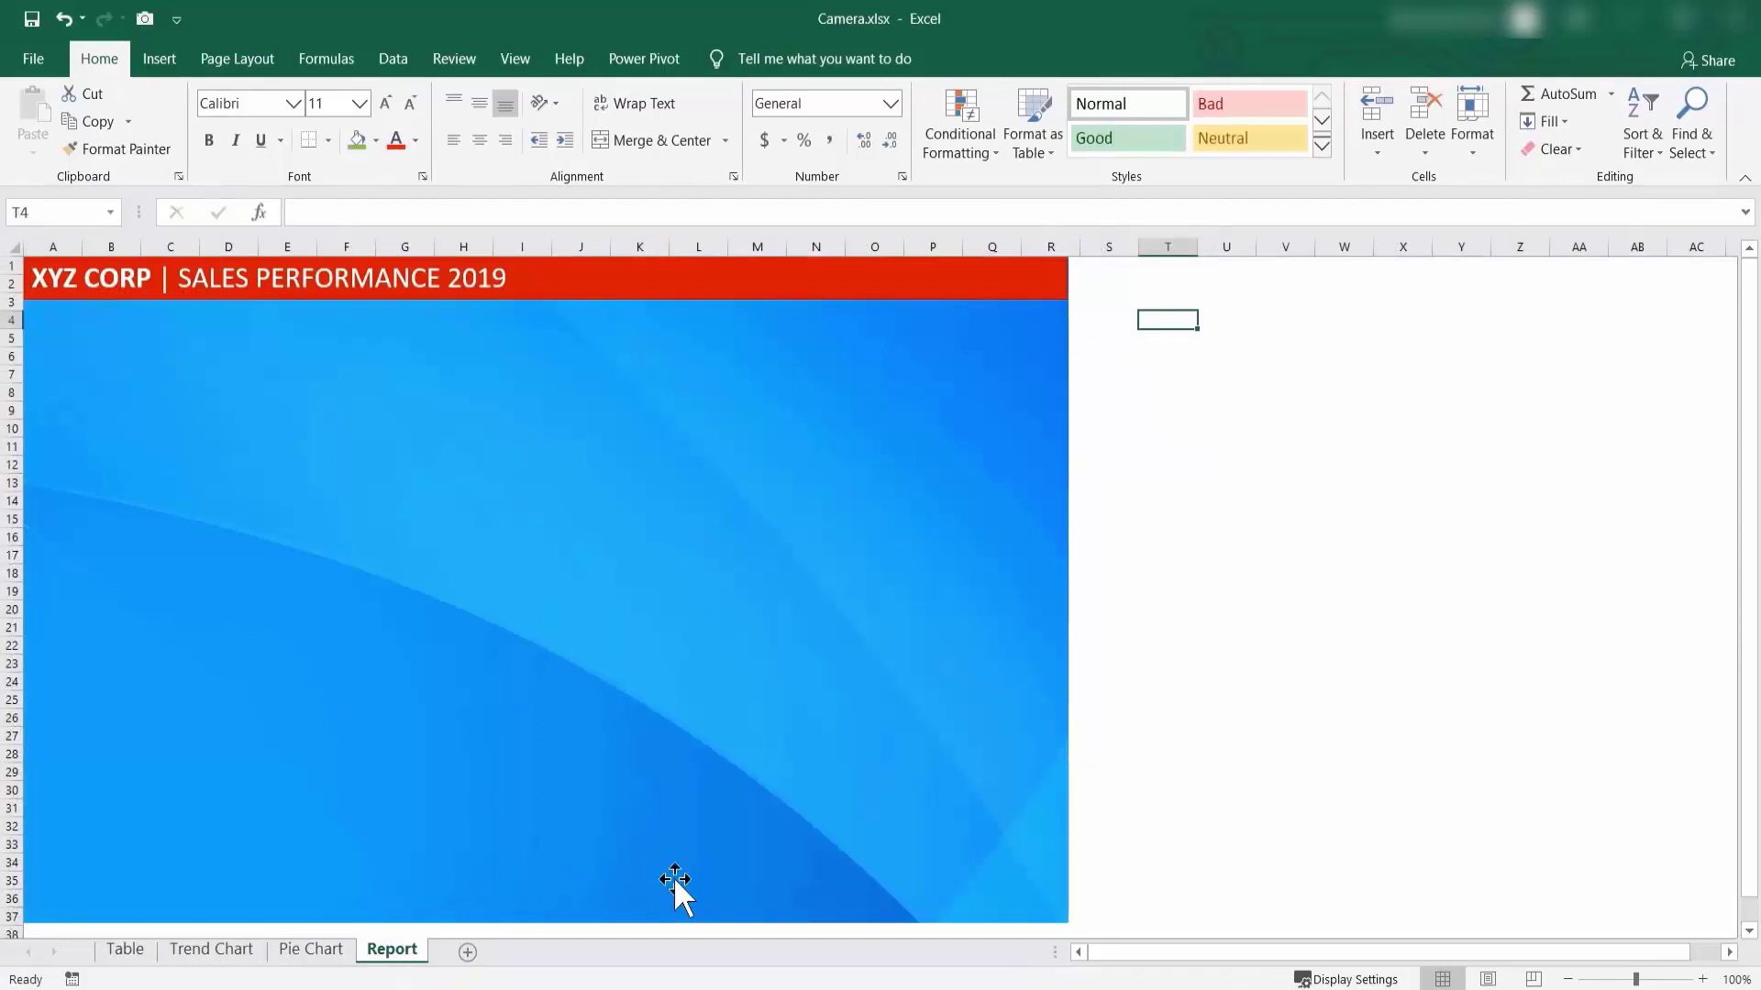
left_click(218, 955)
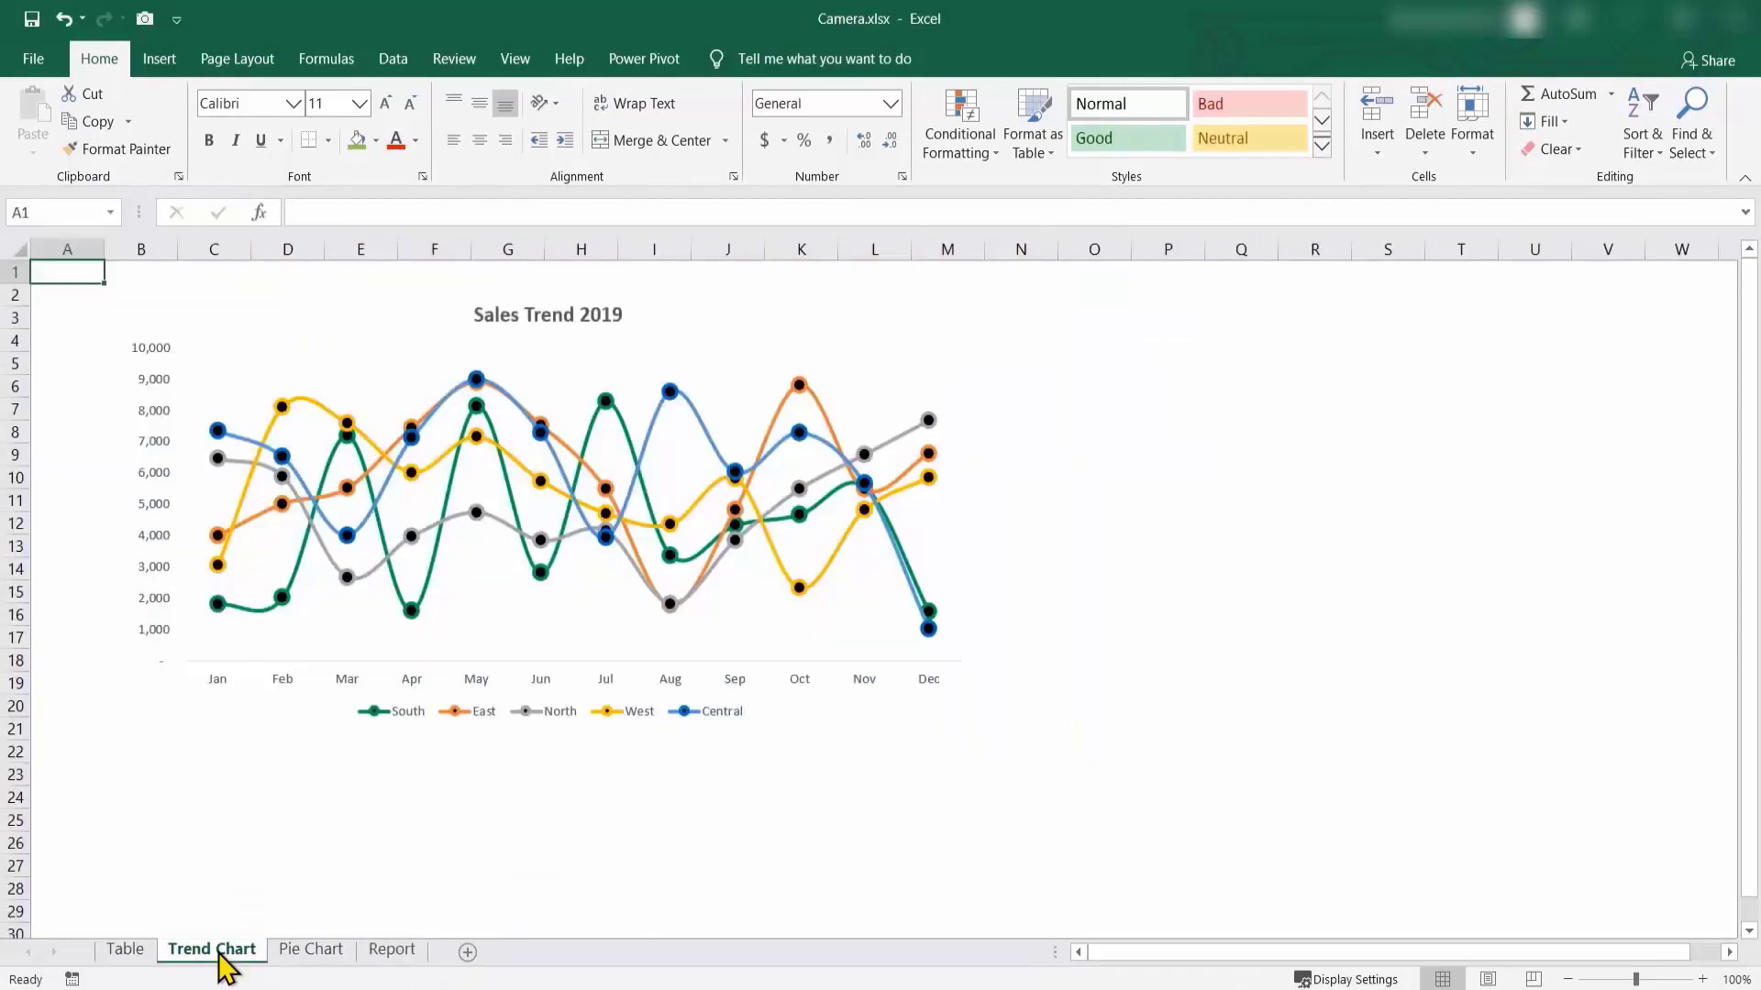
left_click(193, 605)
left_click(166, 736)
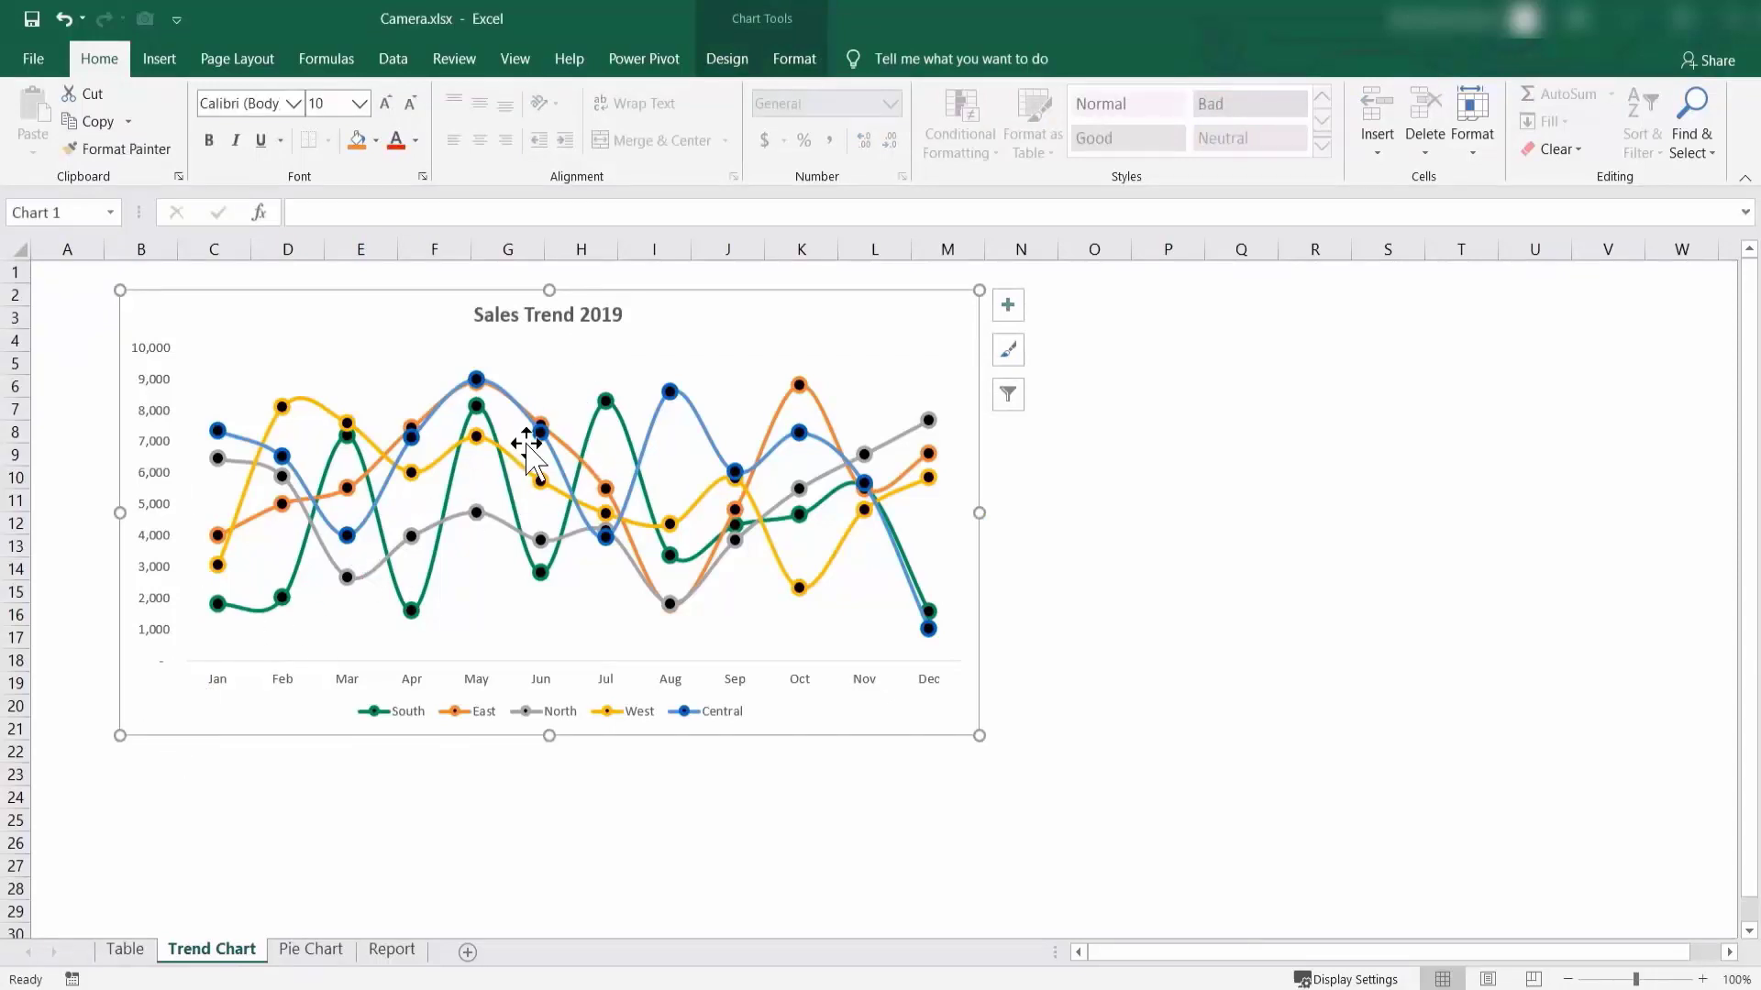
left_click(393, 950)
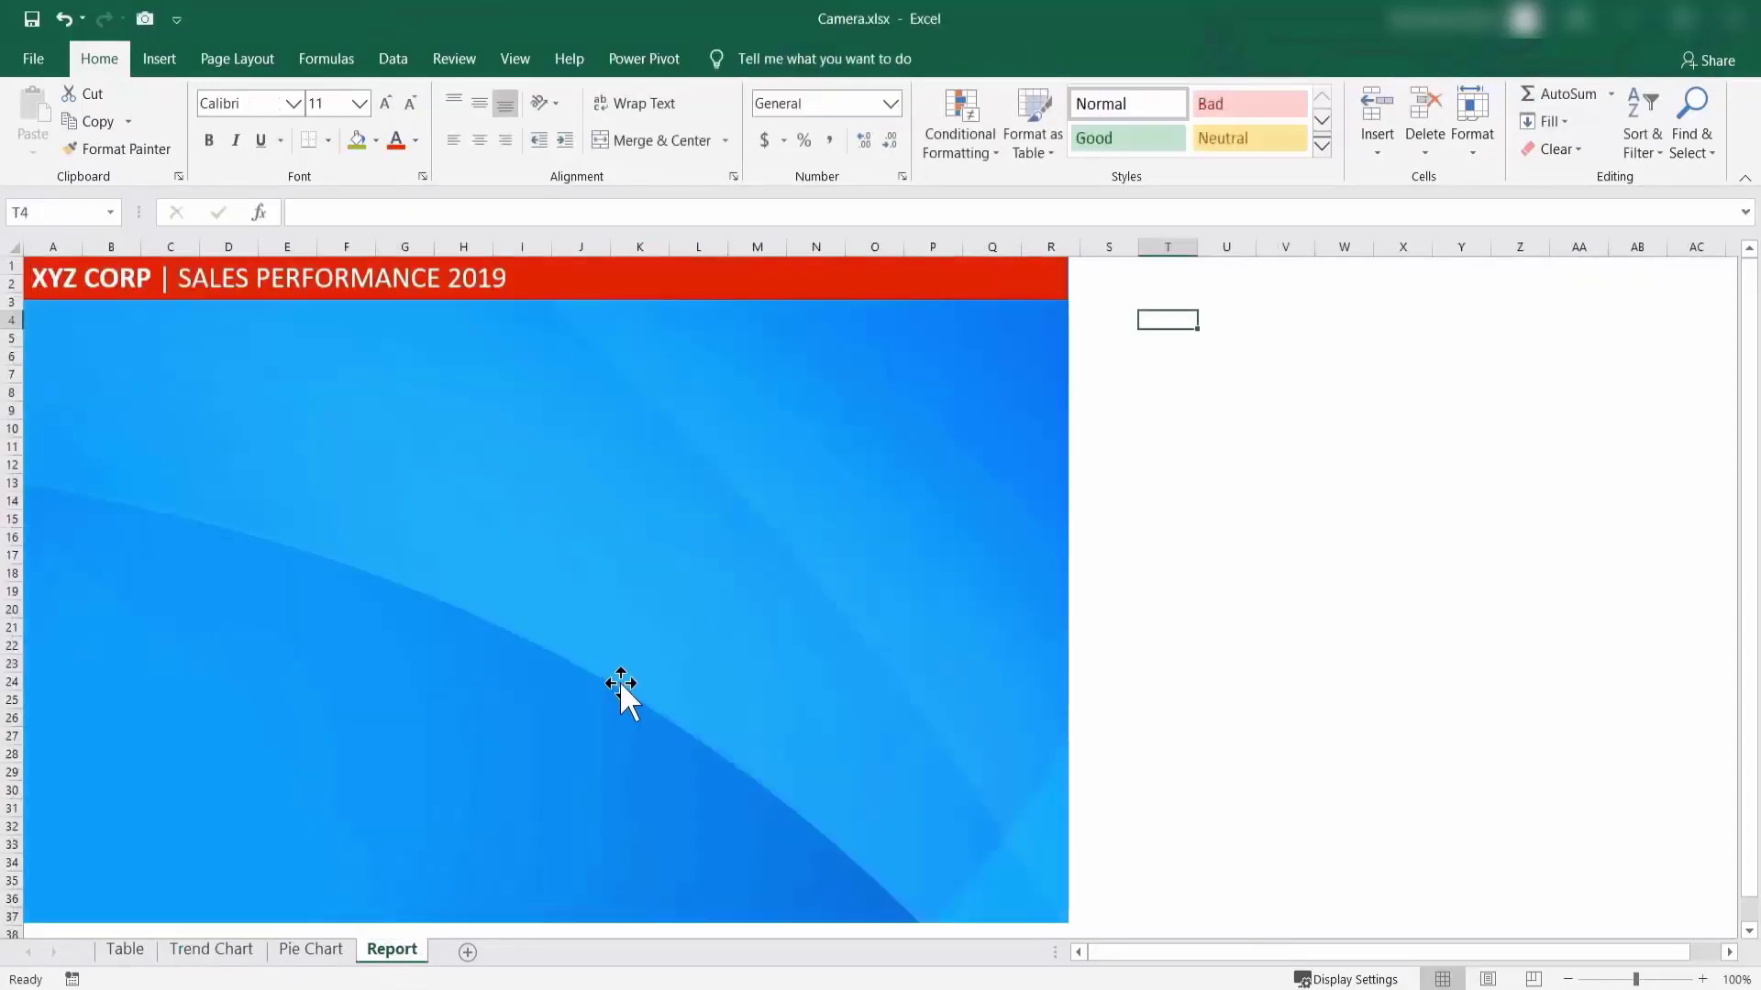
left_click(310, 952)
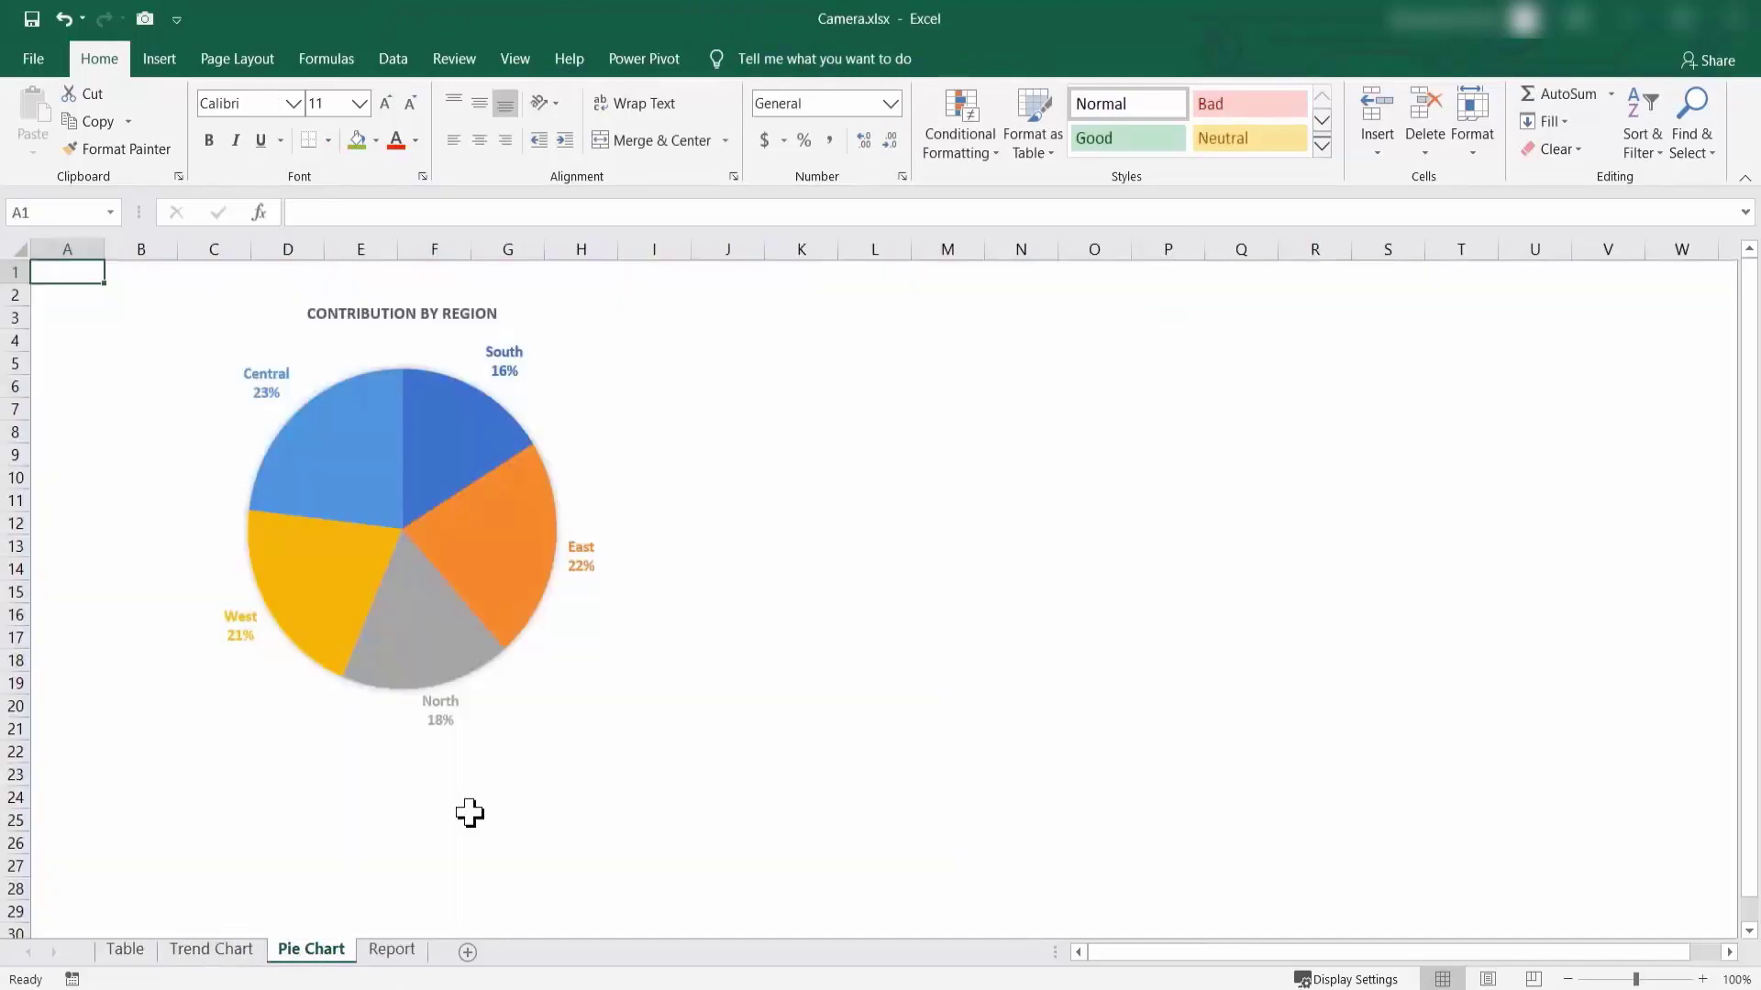
left_click(552, 671)
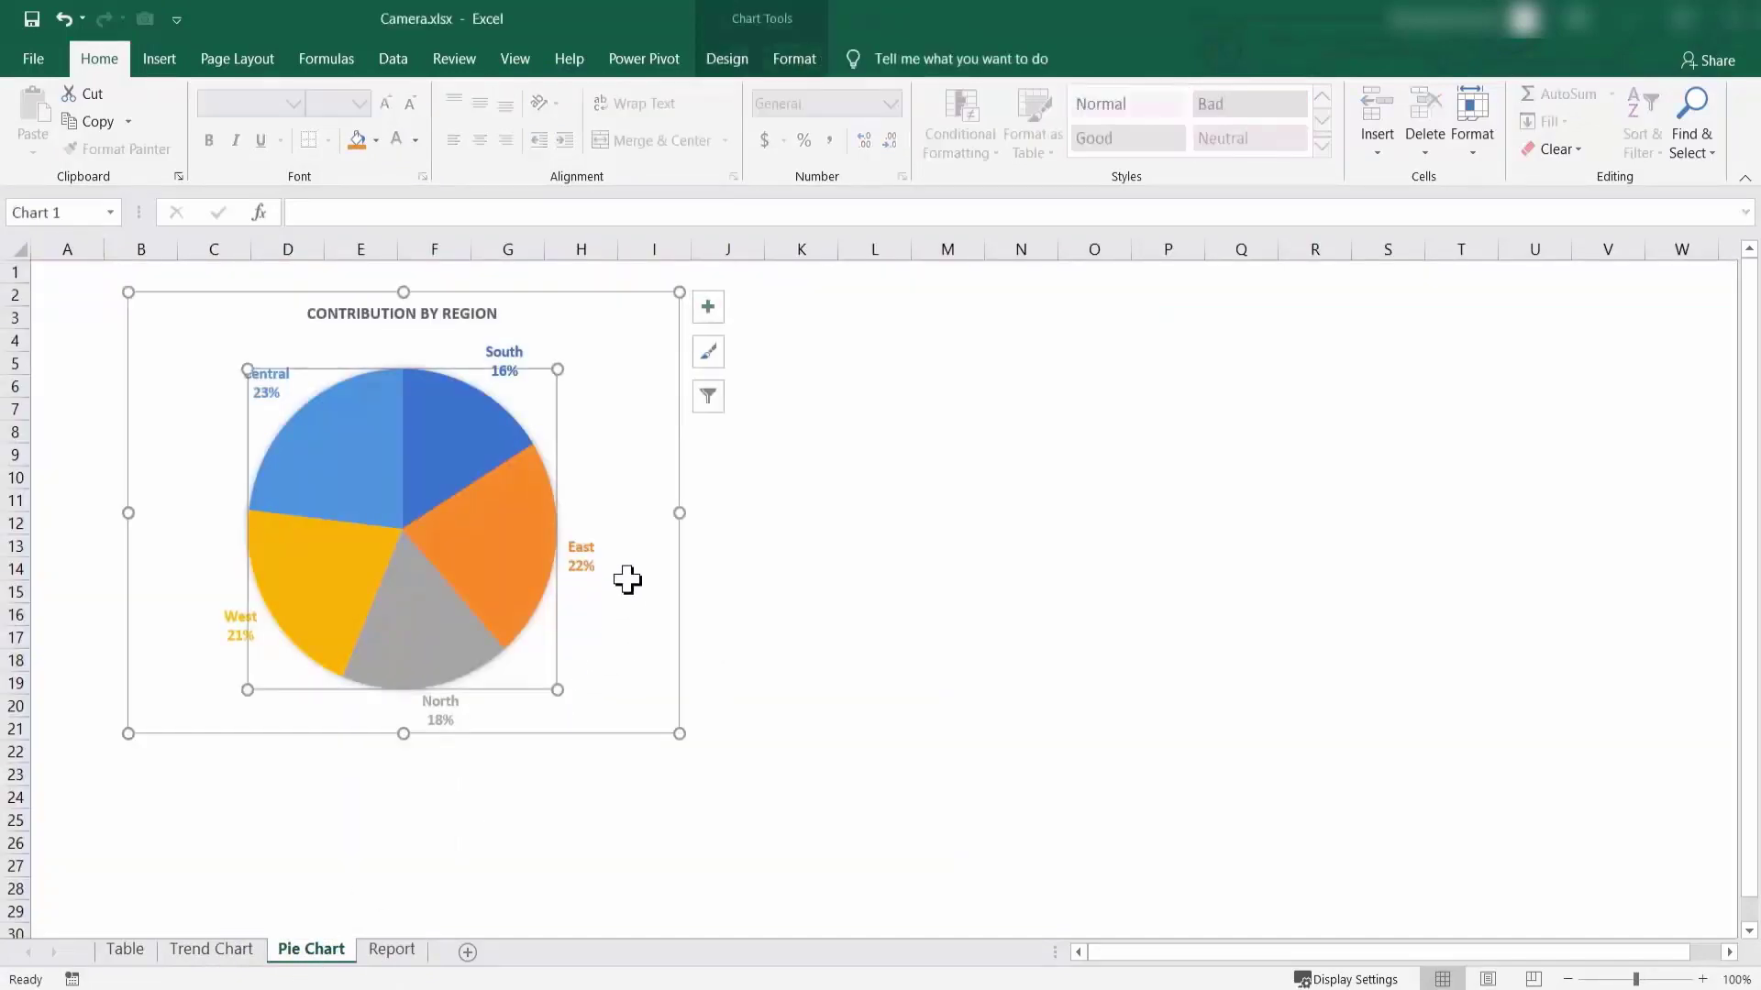
left_click(664, 739)
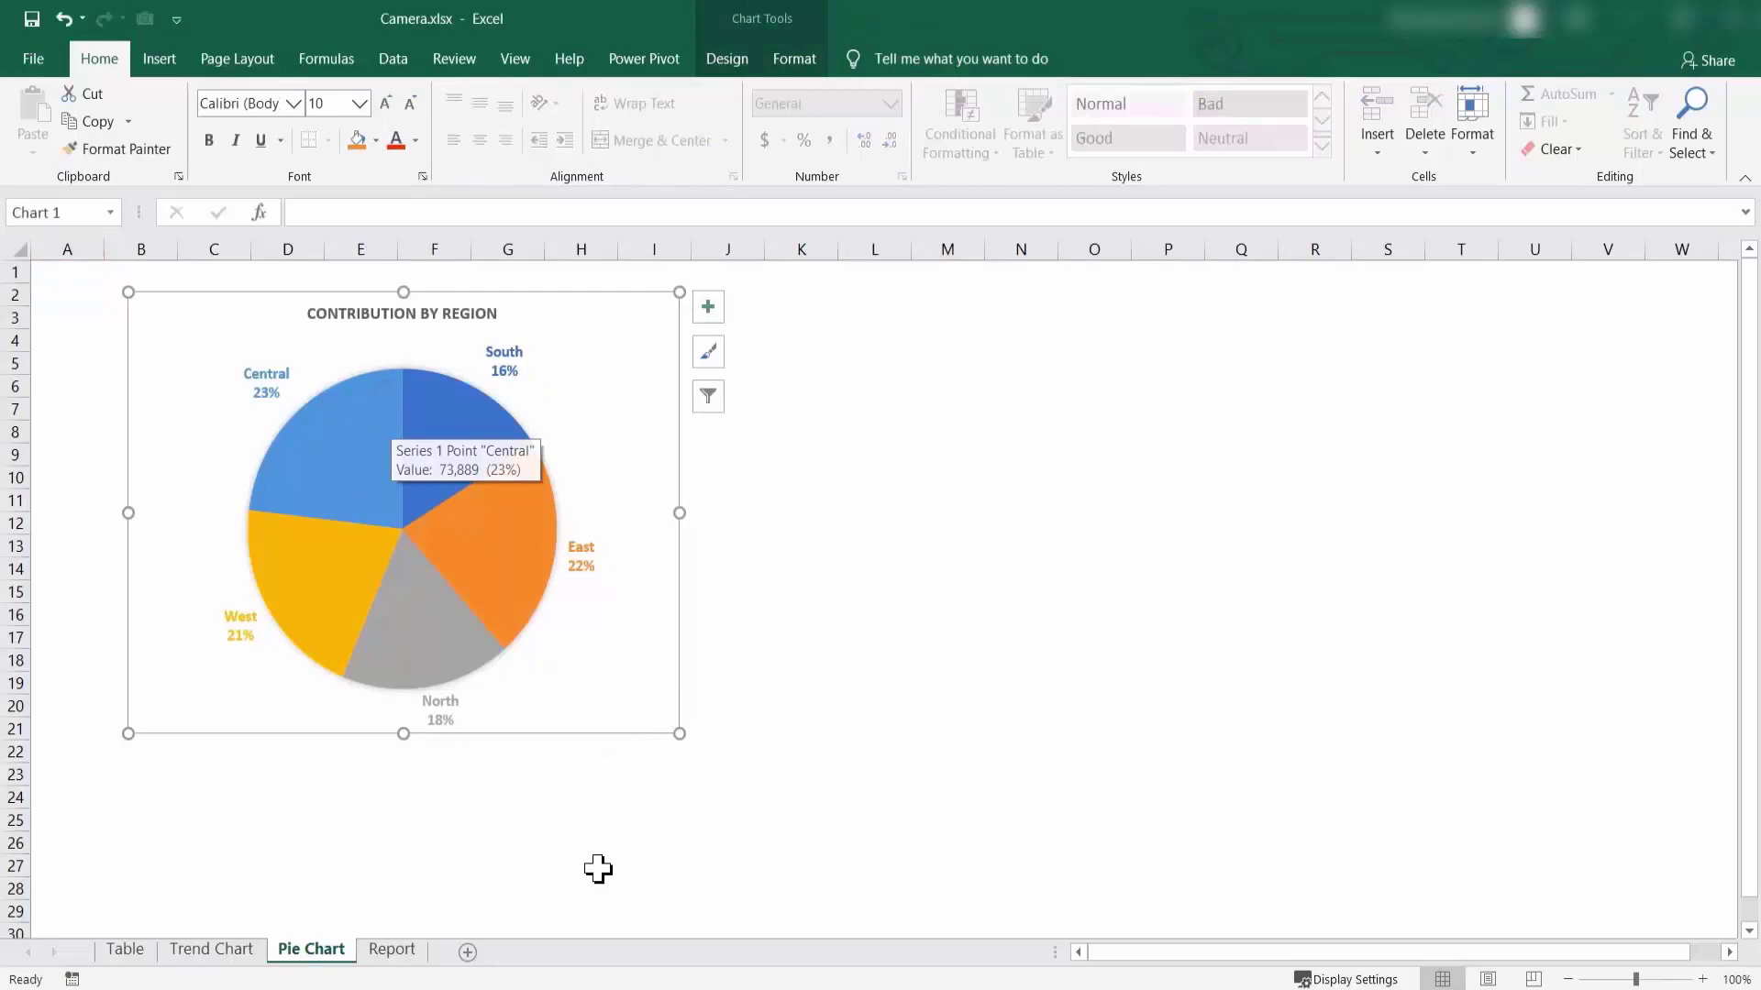
left_click(391, 951)
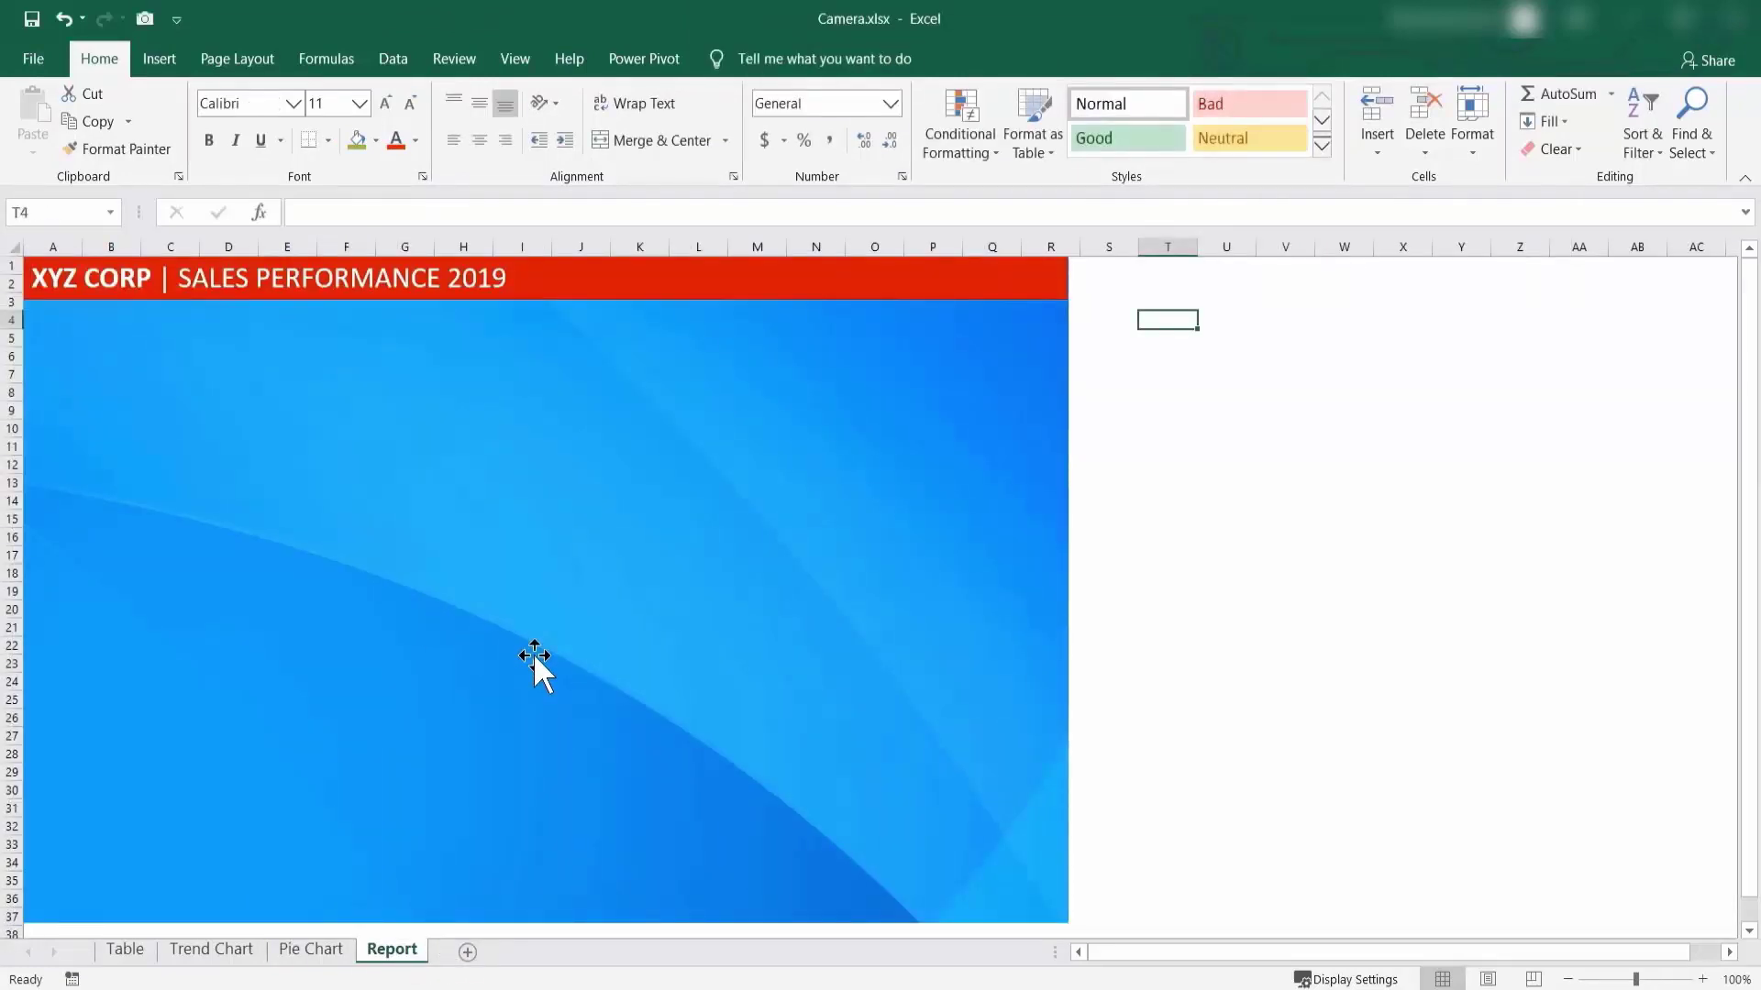
Camera-capture Table!B2:O9 and place the linked picture on the Report sheet below the banner.
left_click(131, 951)
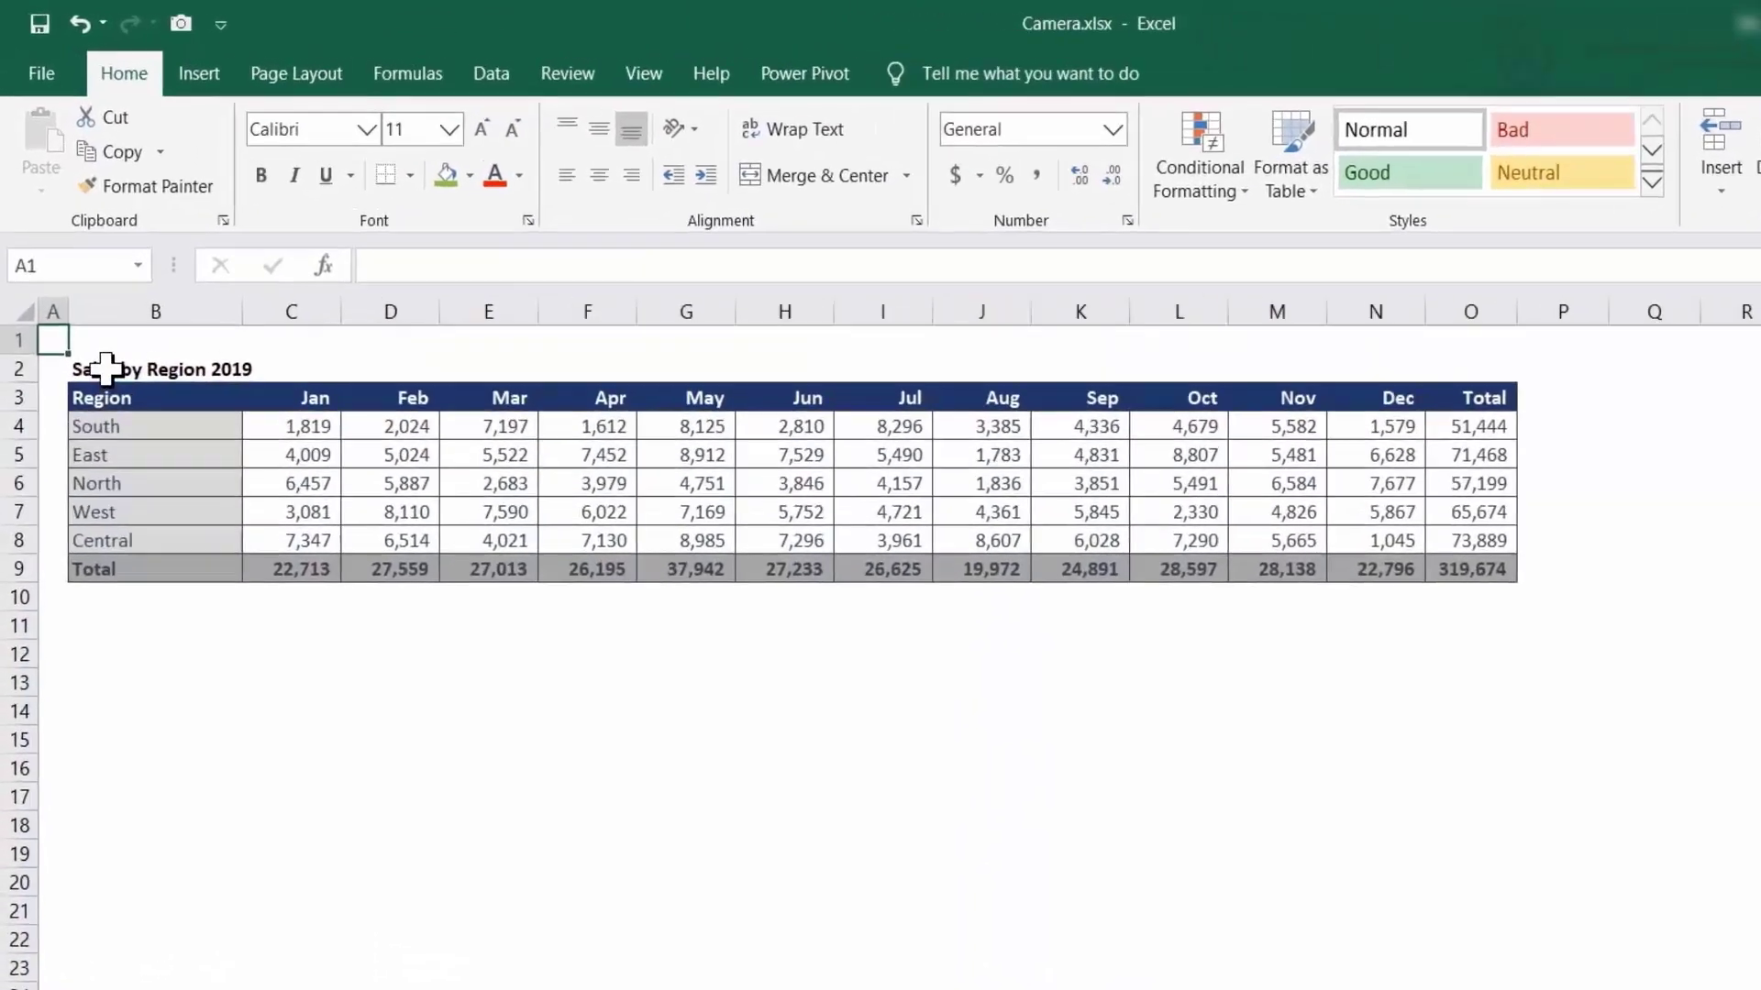
mouse_move(106, 369)
left_mouse_down()
mouse_move(112, 397)
mouse_move(263, 536)
mouse_move(927, 552)
left_mouse_up()
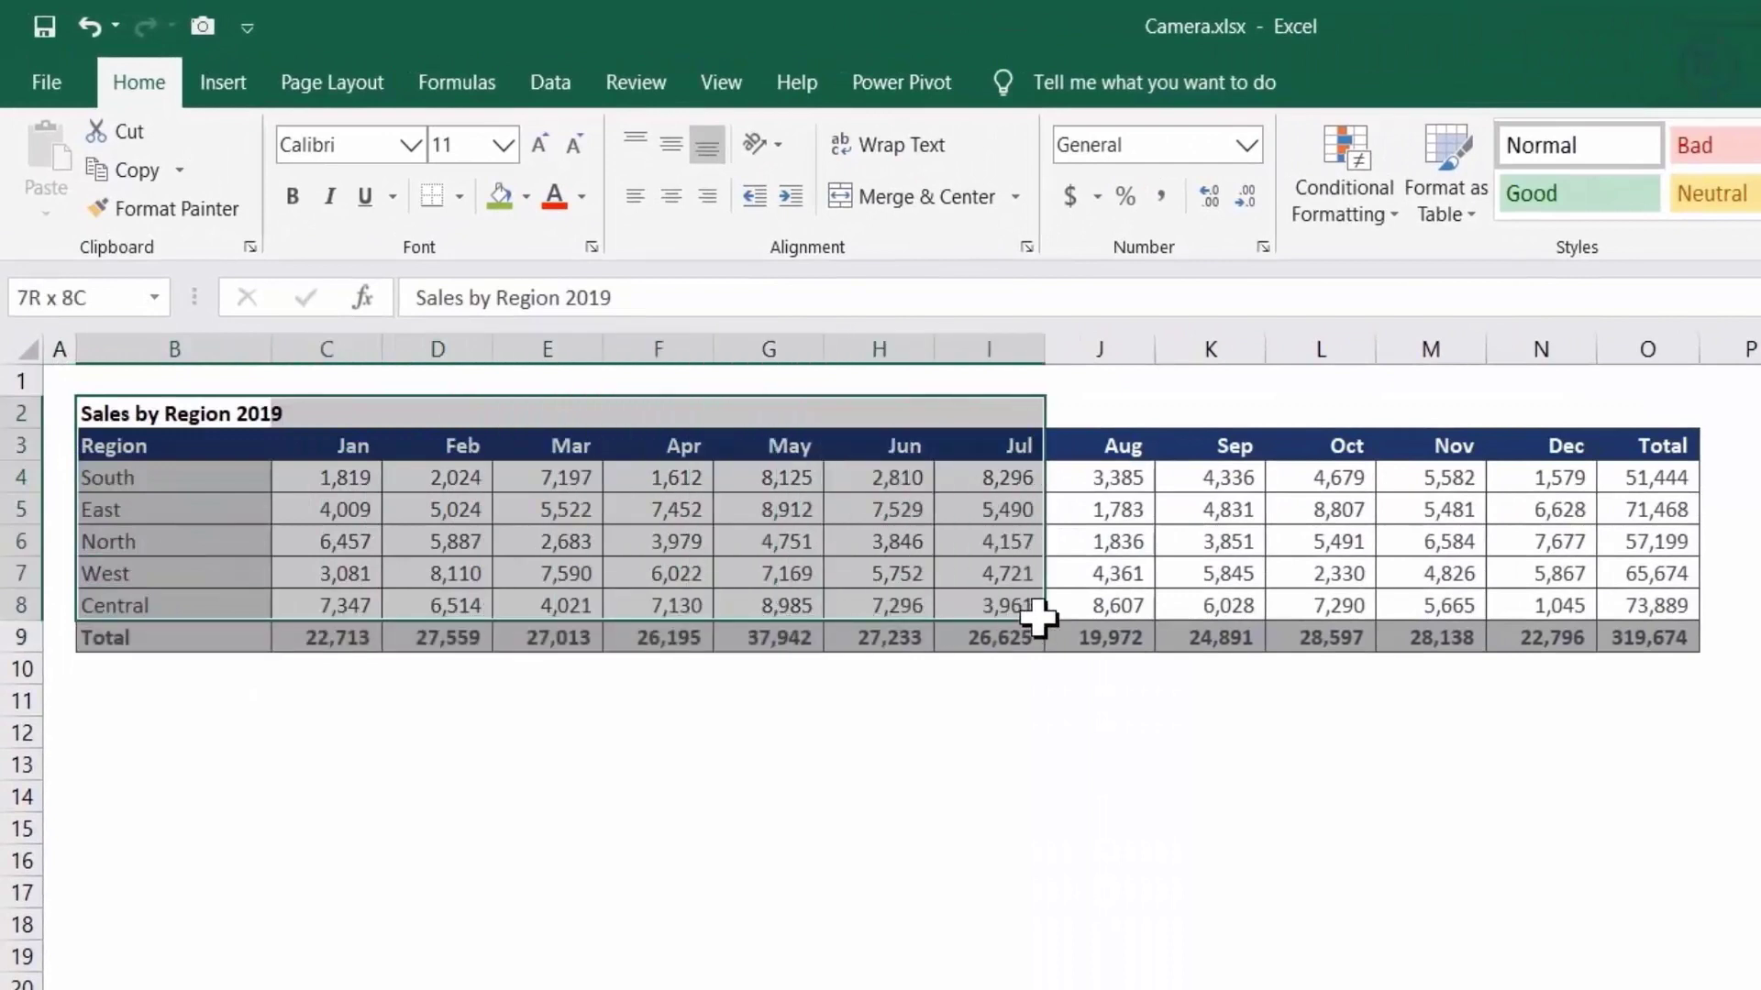
mouse_move(1036, 619)
left_mouse_down()
mouse_move(1498, 610)
mouse_move(1633, 629)
left_mouse_up()
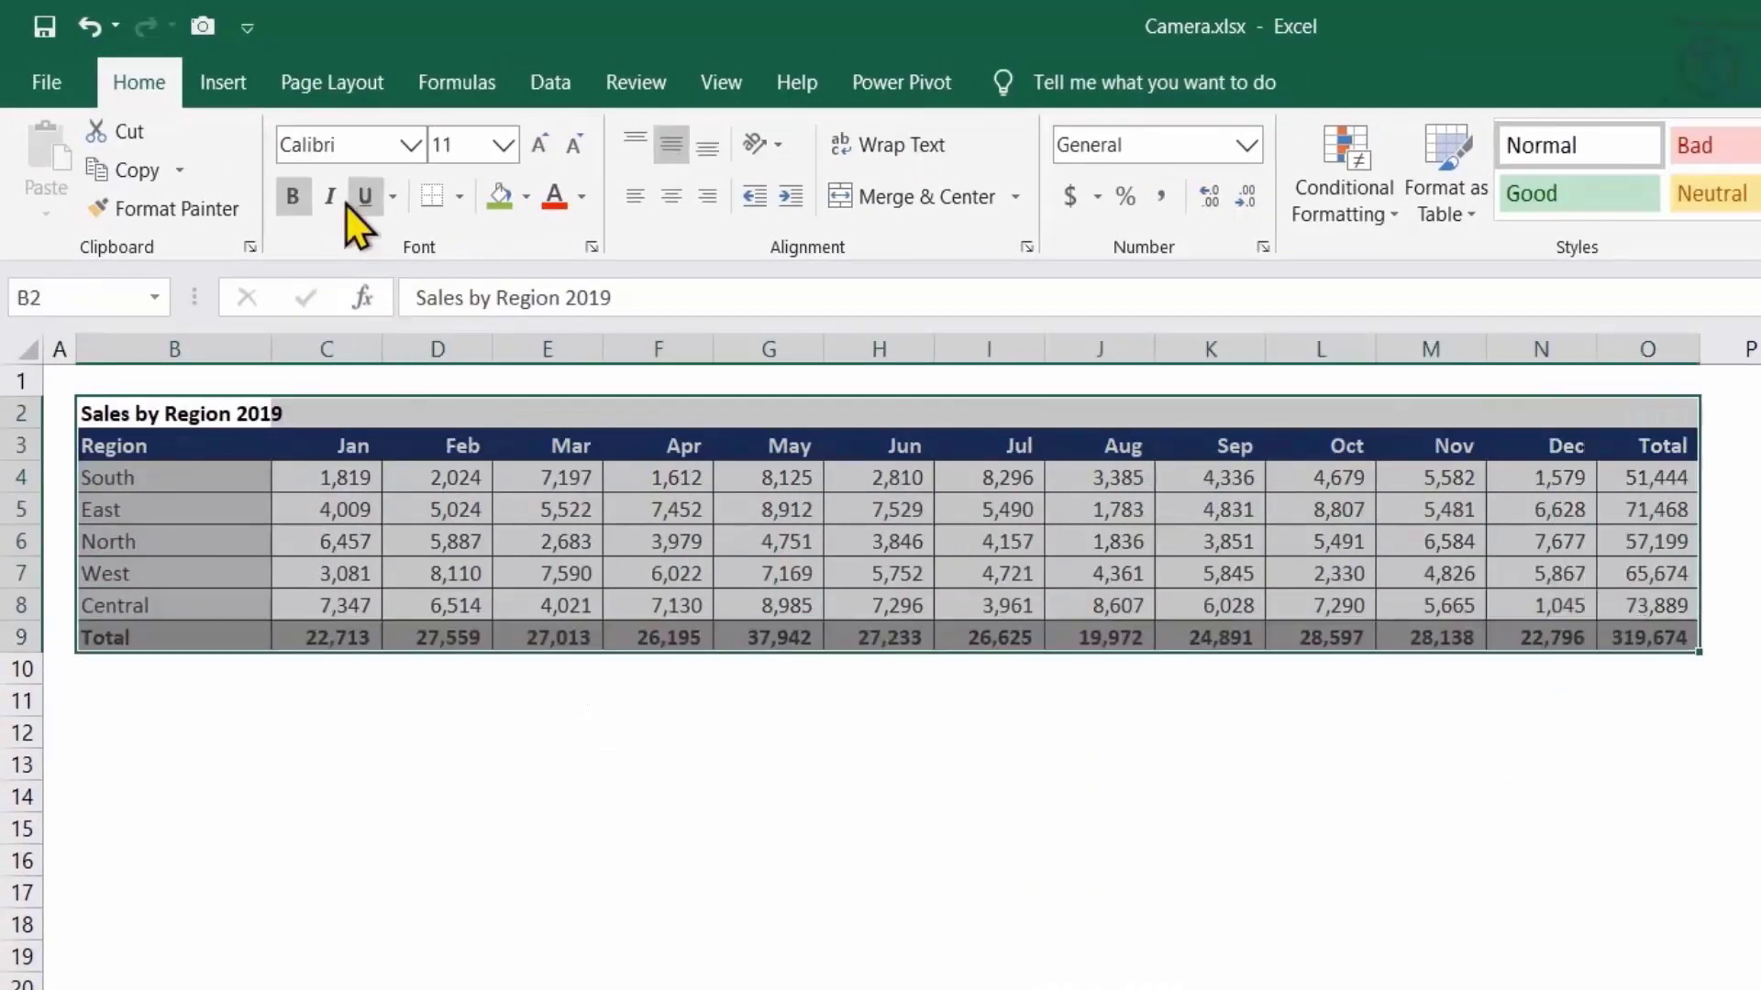
left_click(206, 27)
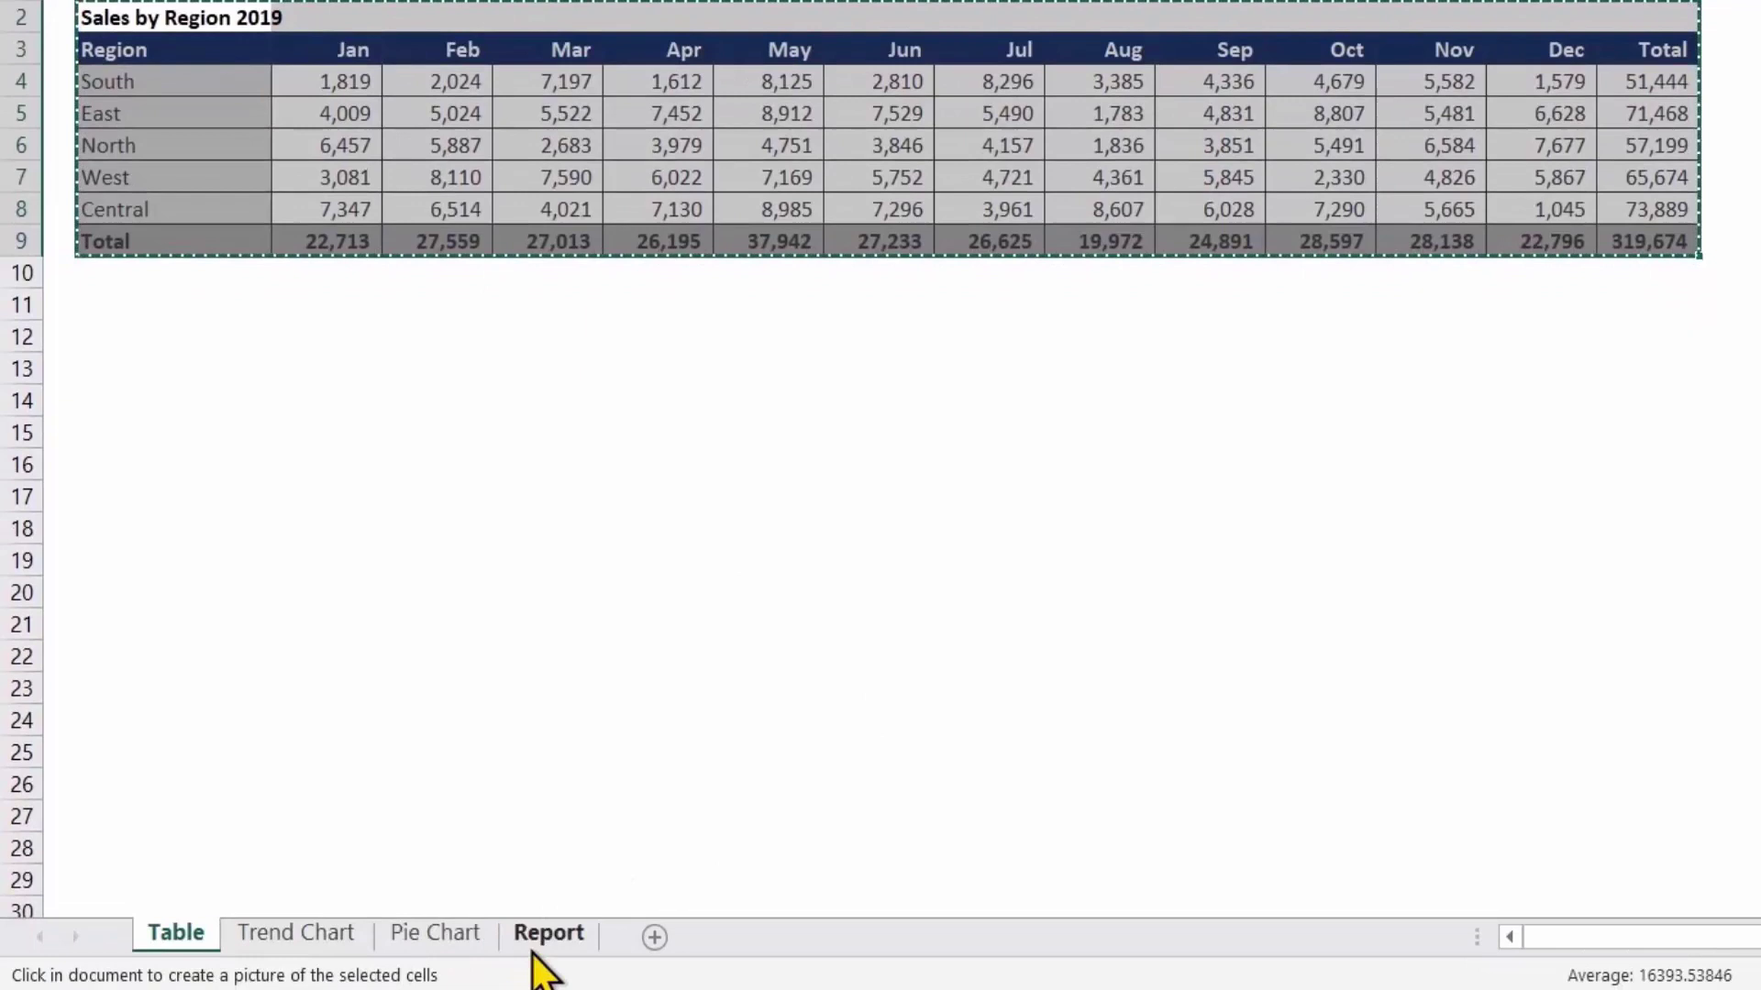
left_click(558, 937)
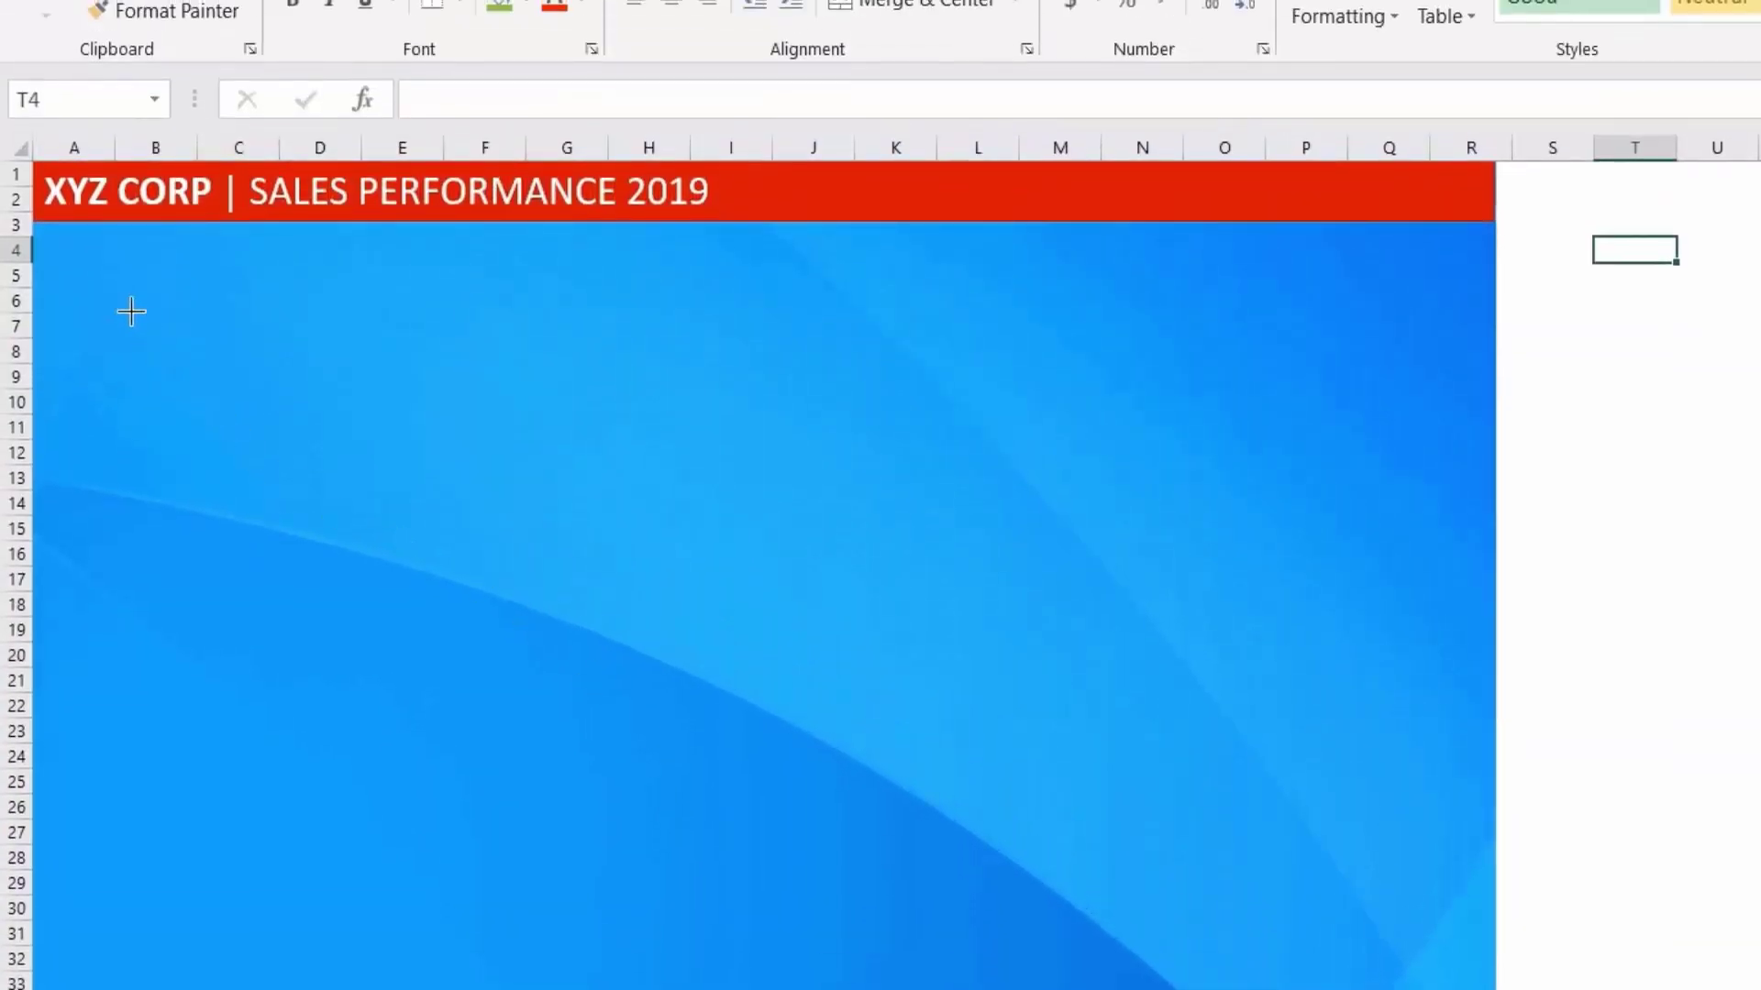
left_click(109, 284)
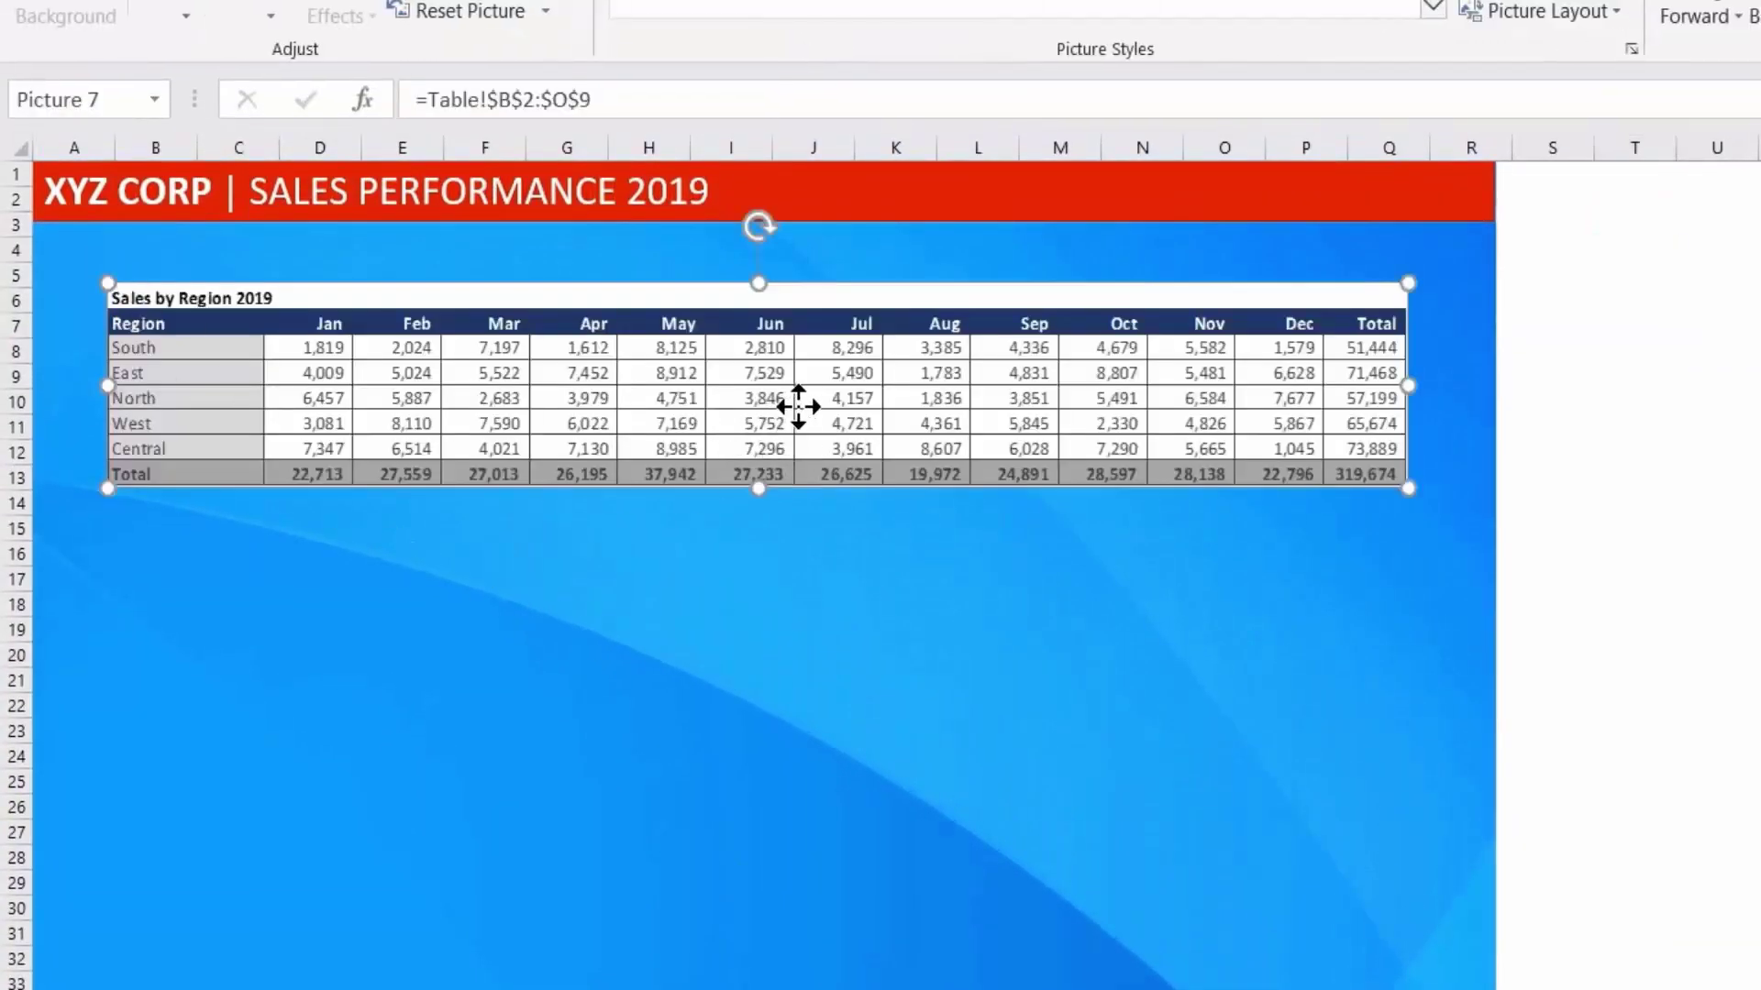
left_click_drag(798, 398, 796, 424)
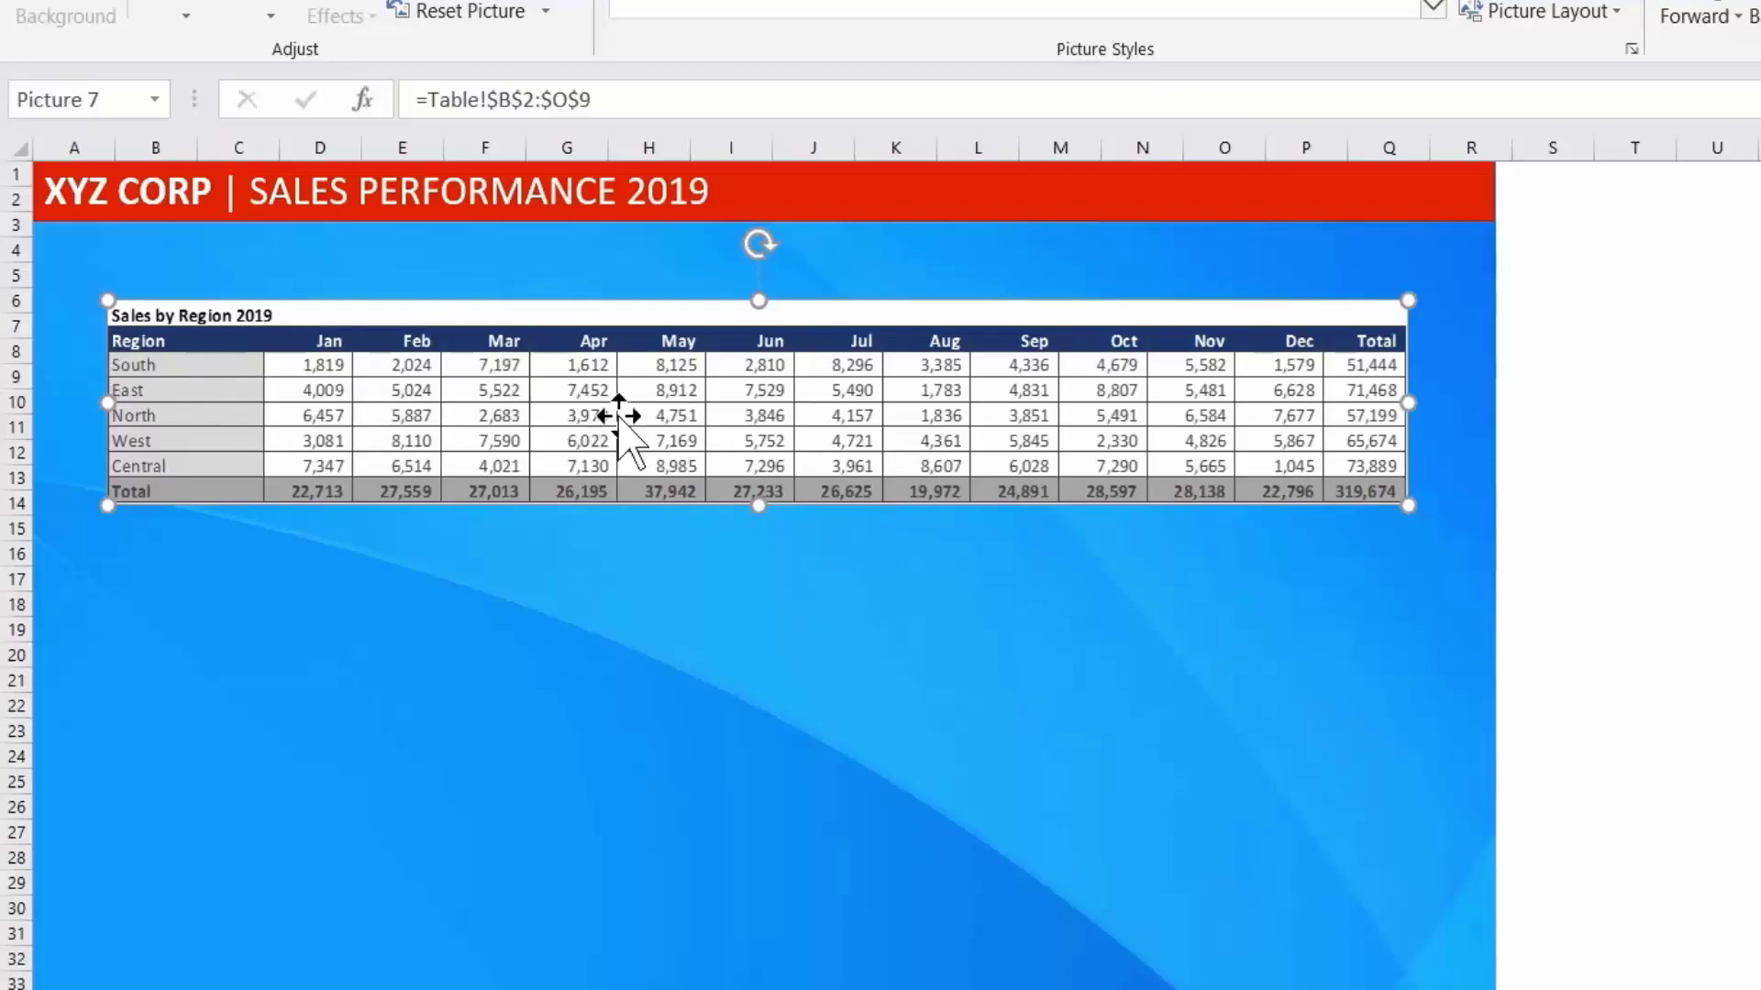
Set the table picture's fill to No fill and its line to No line.
right_click(590, 407)
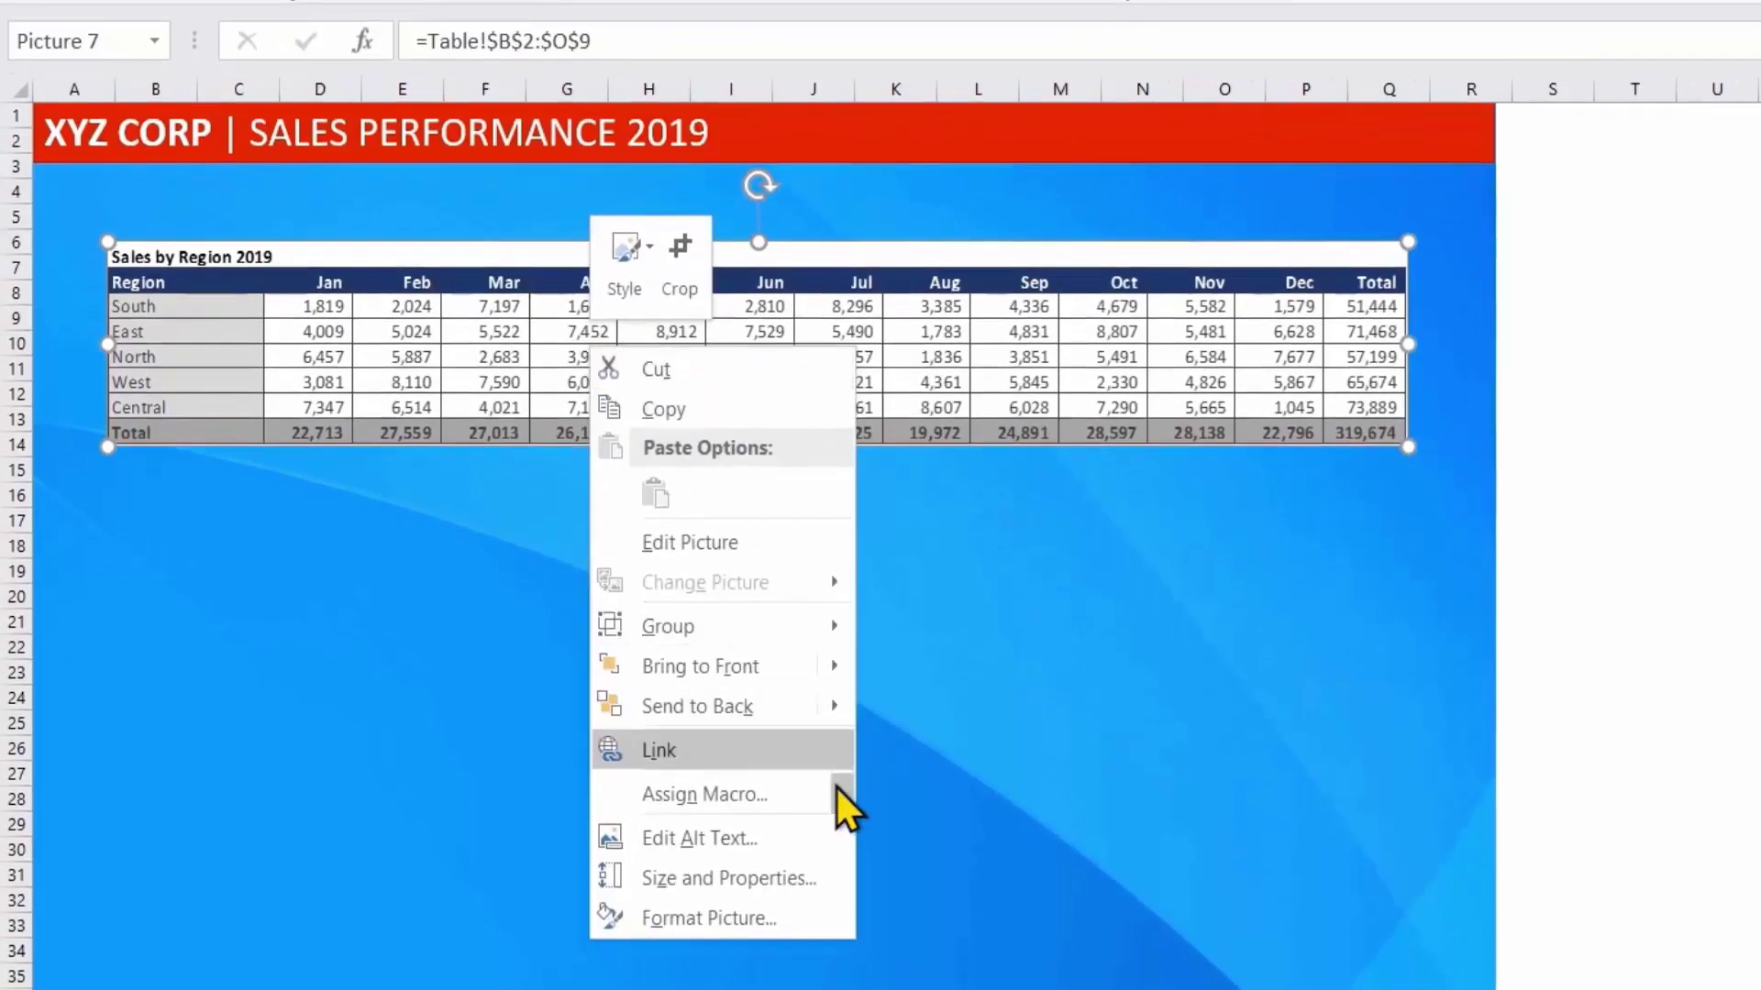
left_click(774, 912)
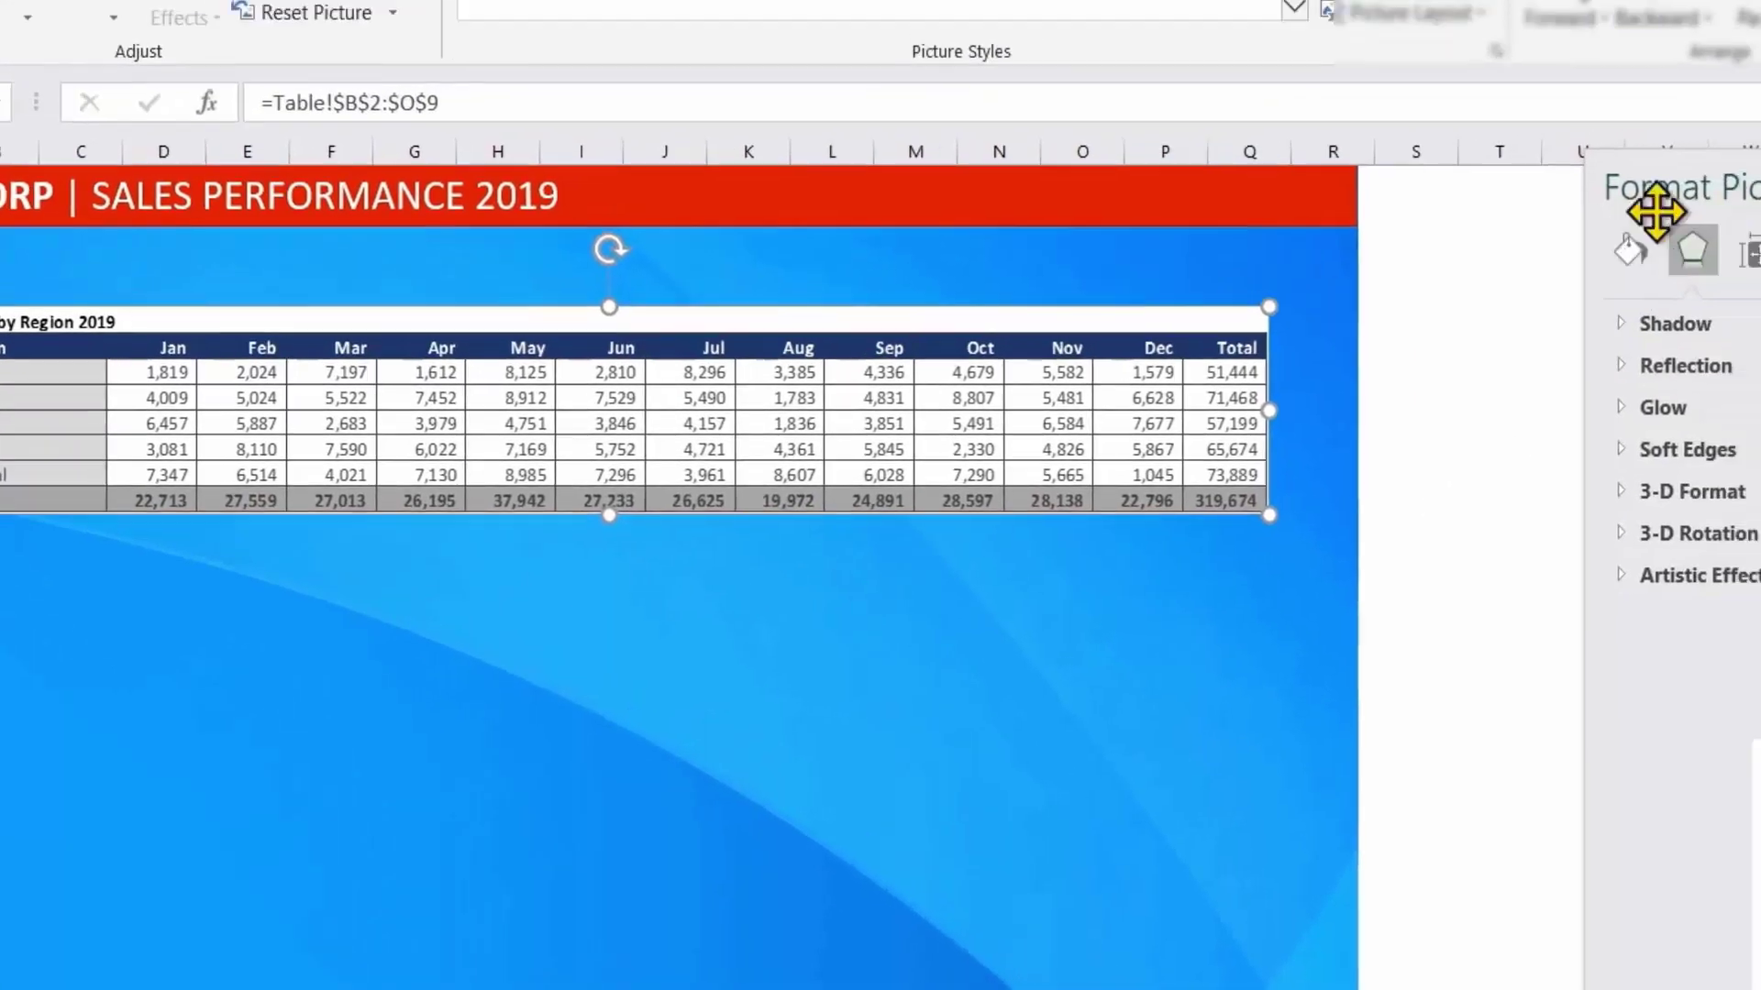
left_click_drag(1657, 209, 932, 410)
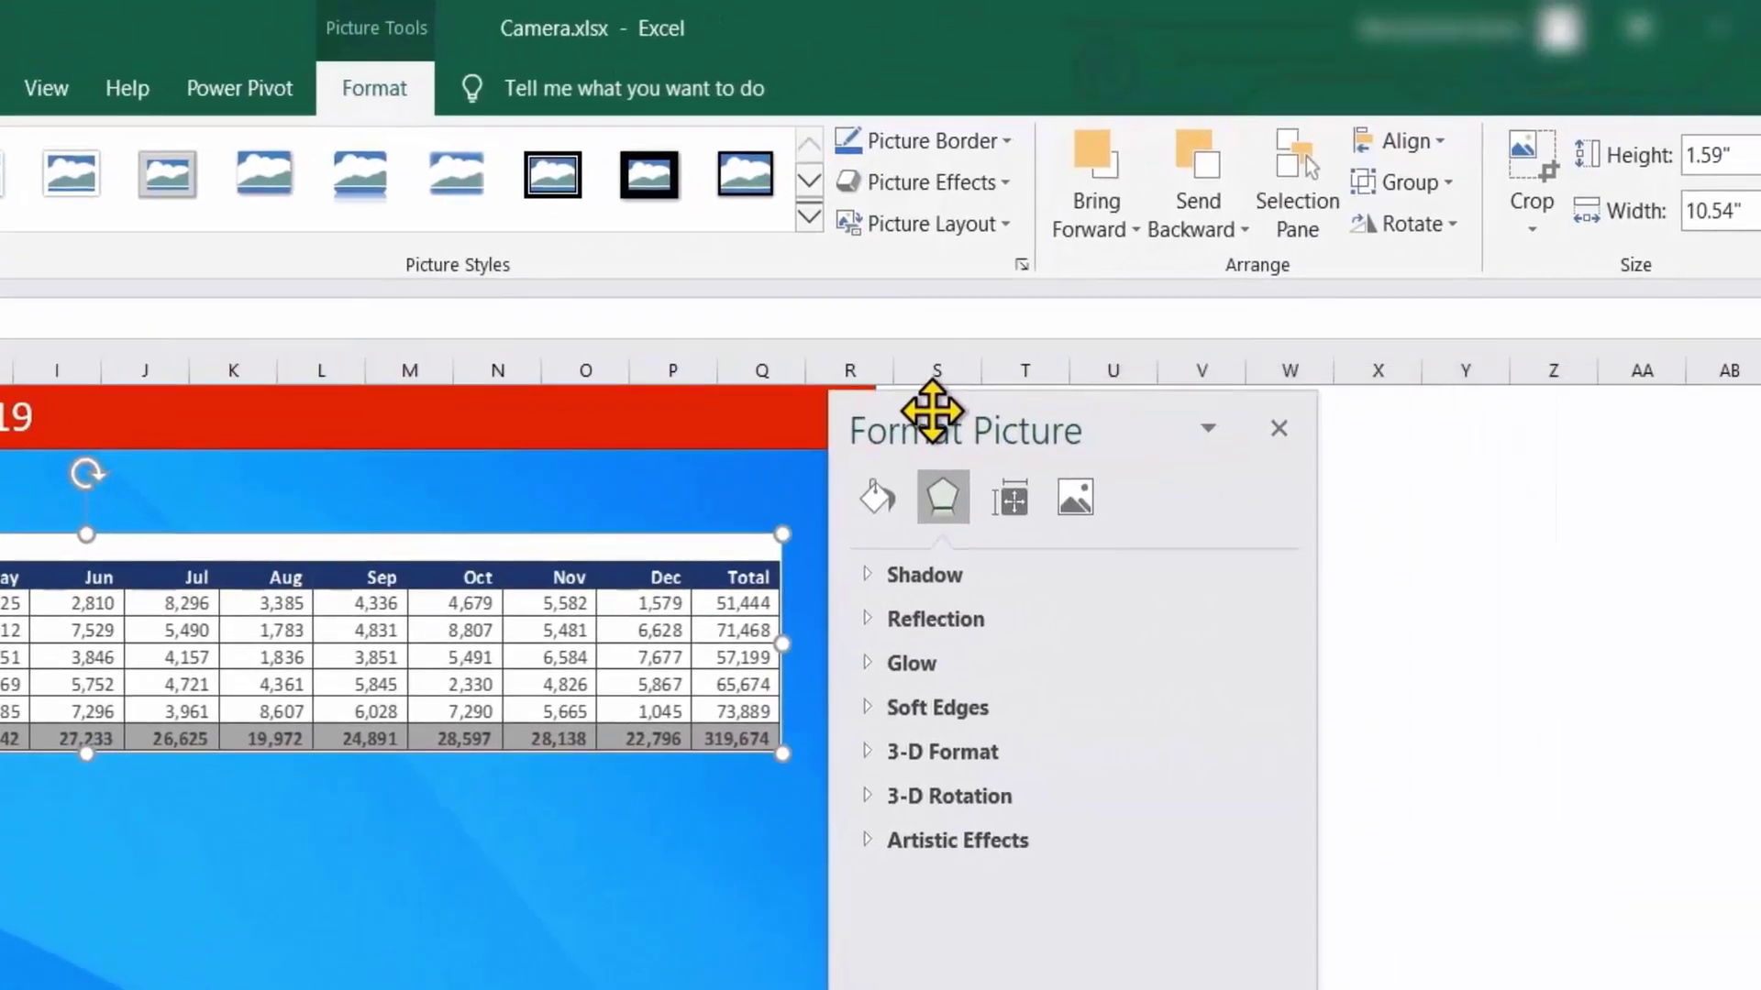
left_click(872, 492)
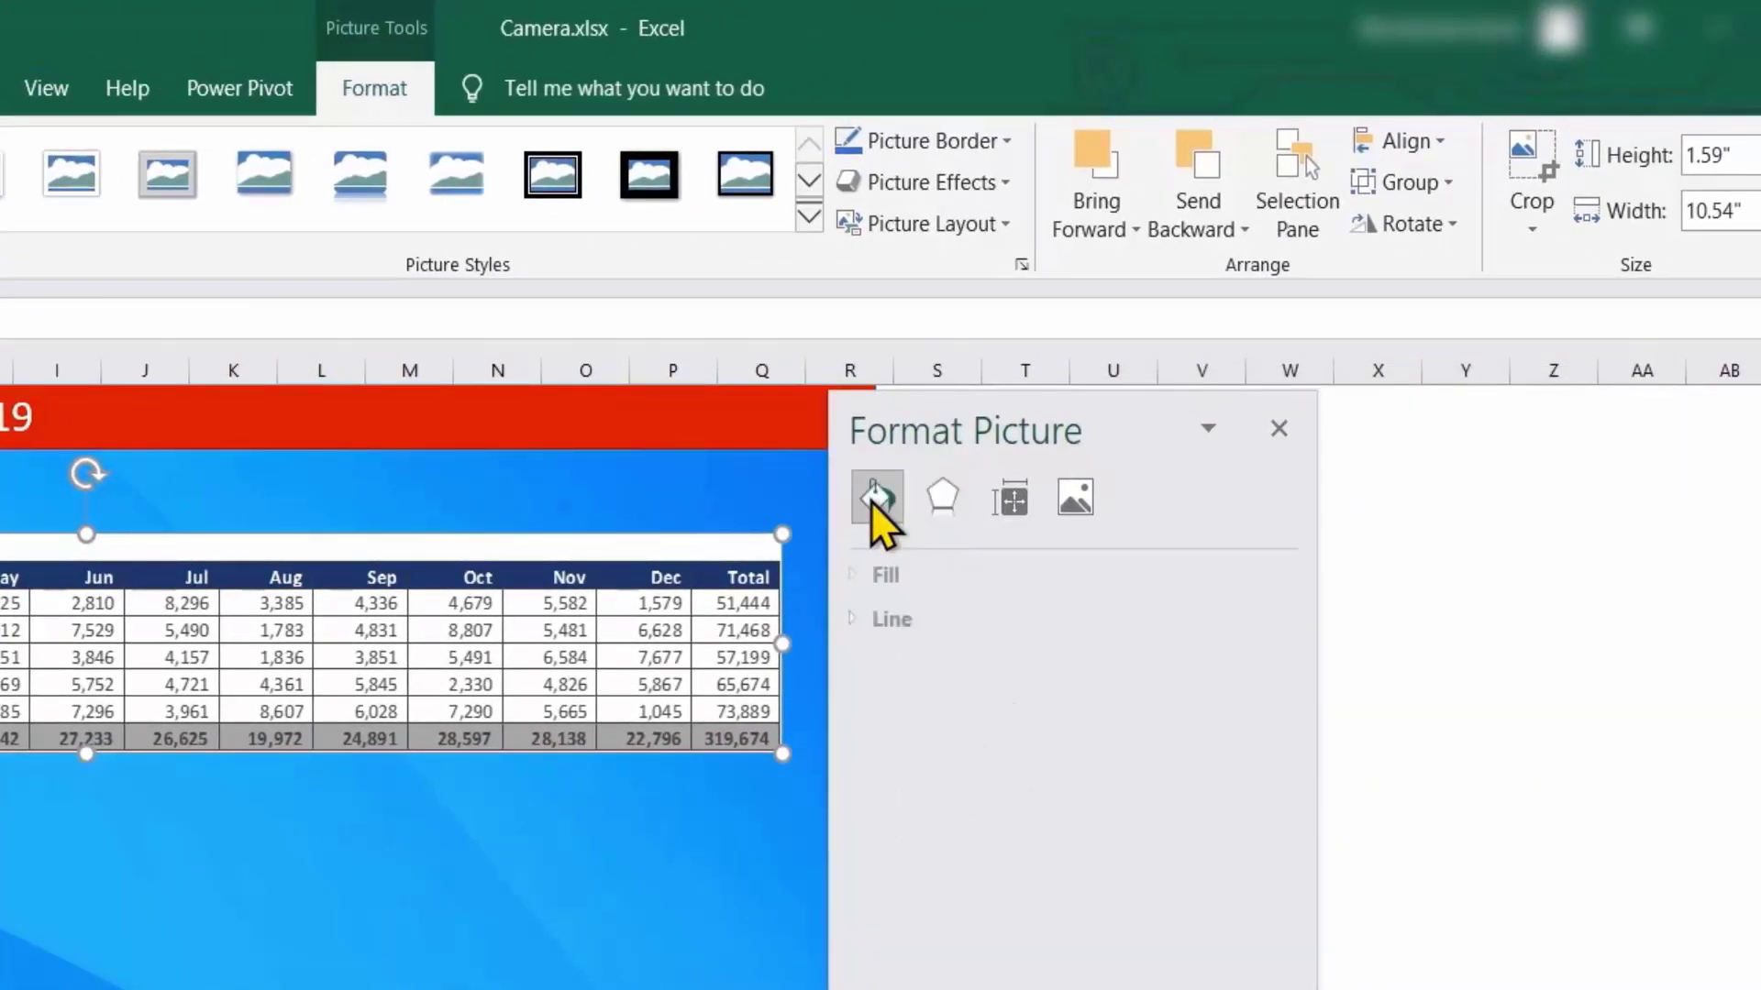
left_click(907, 565)
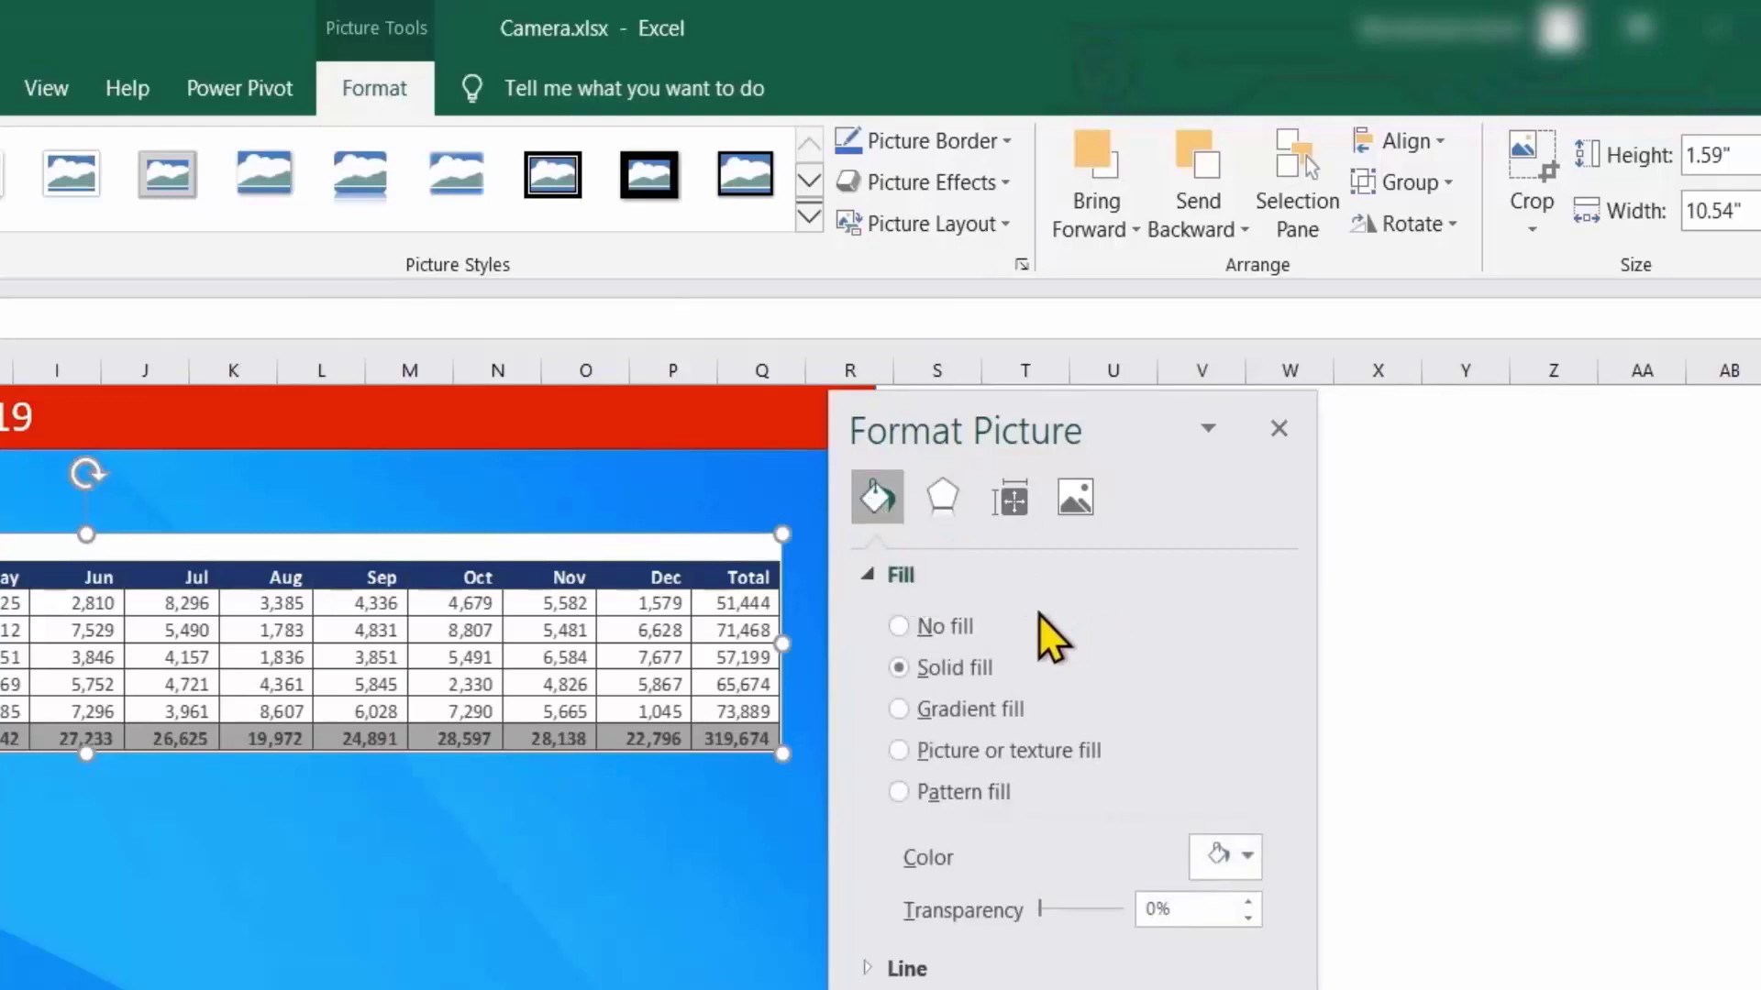
left_click(948, 626)
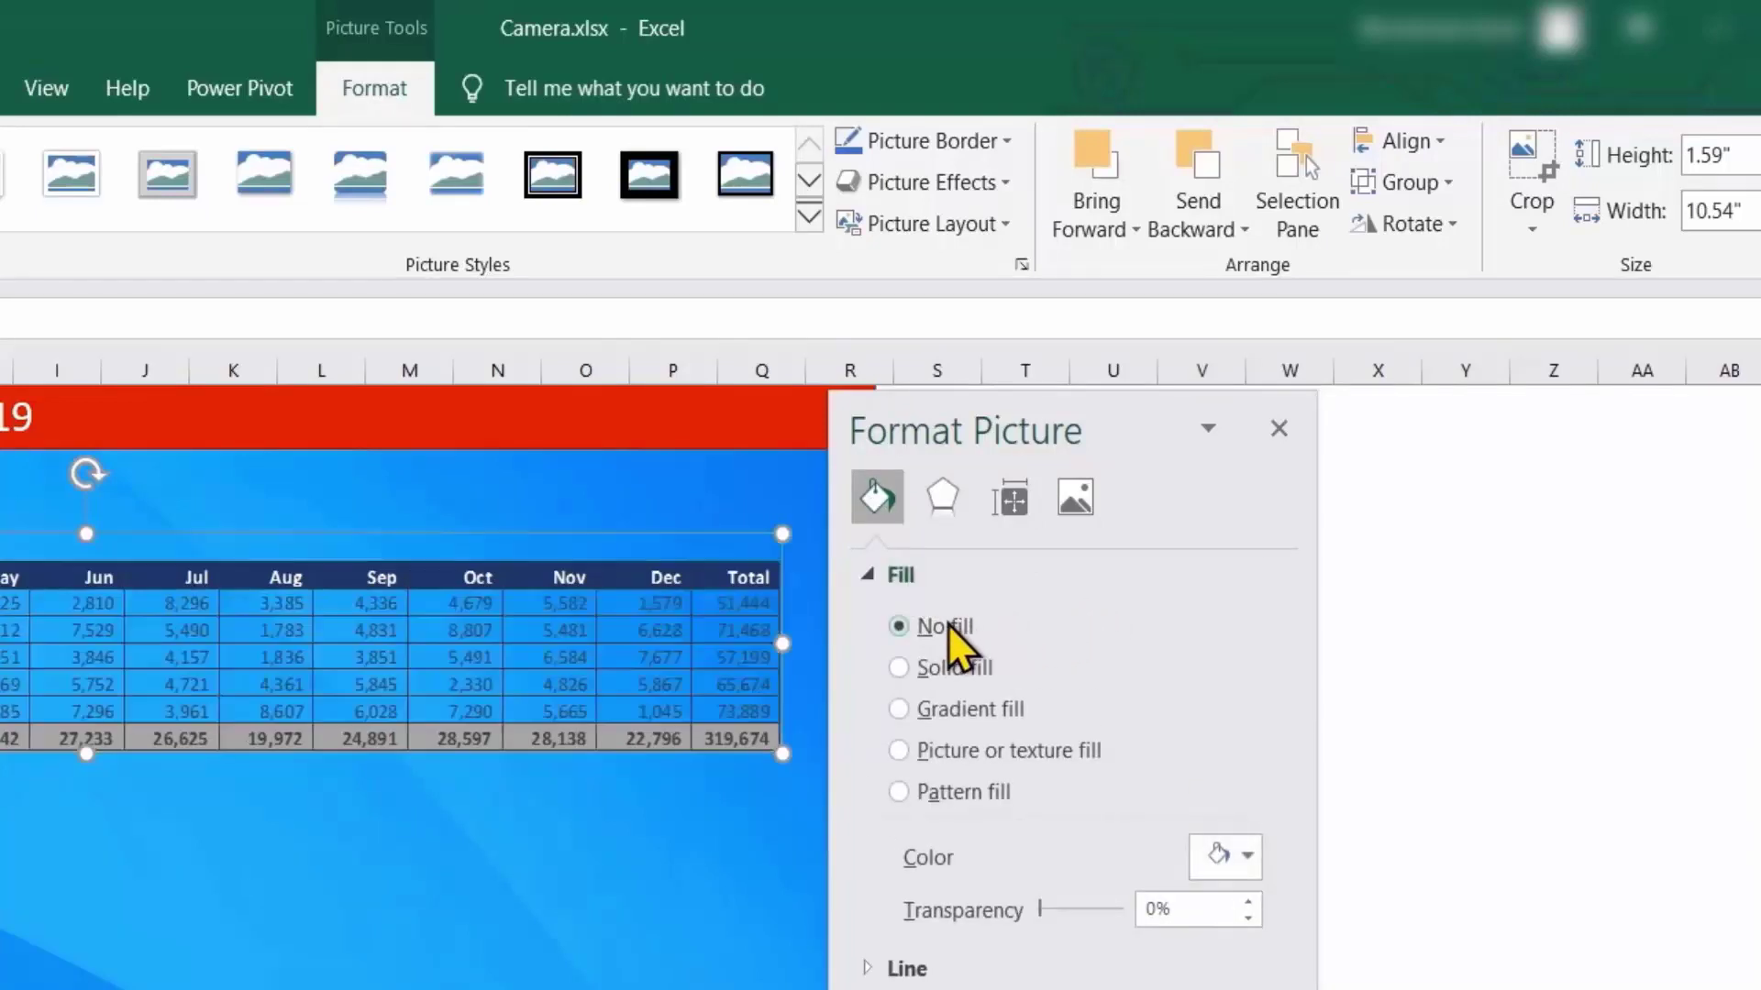
left_click(923, 852)
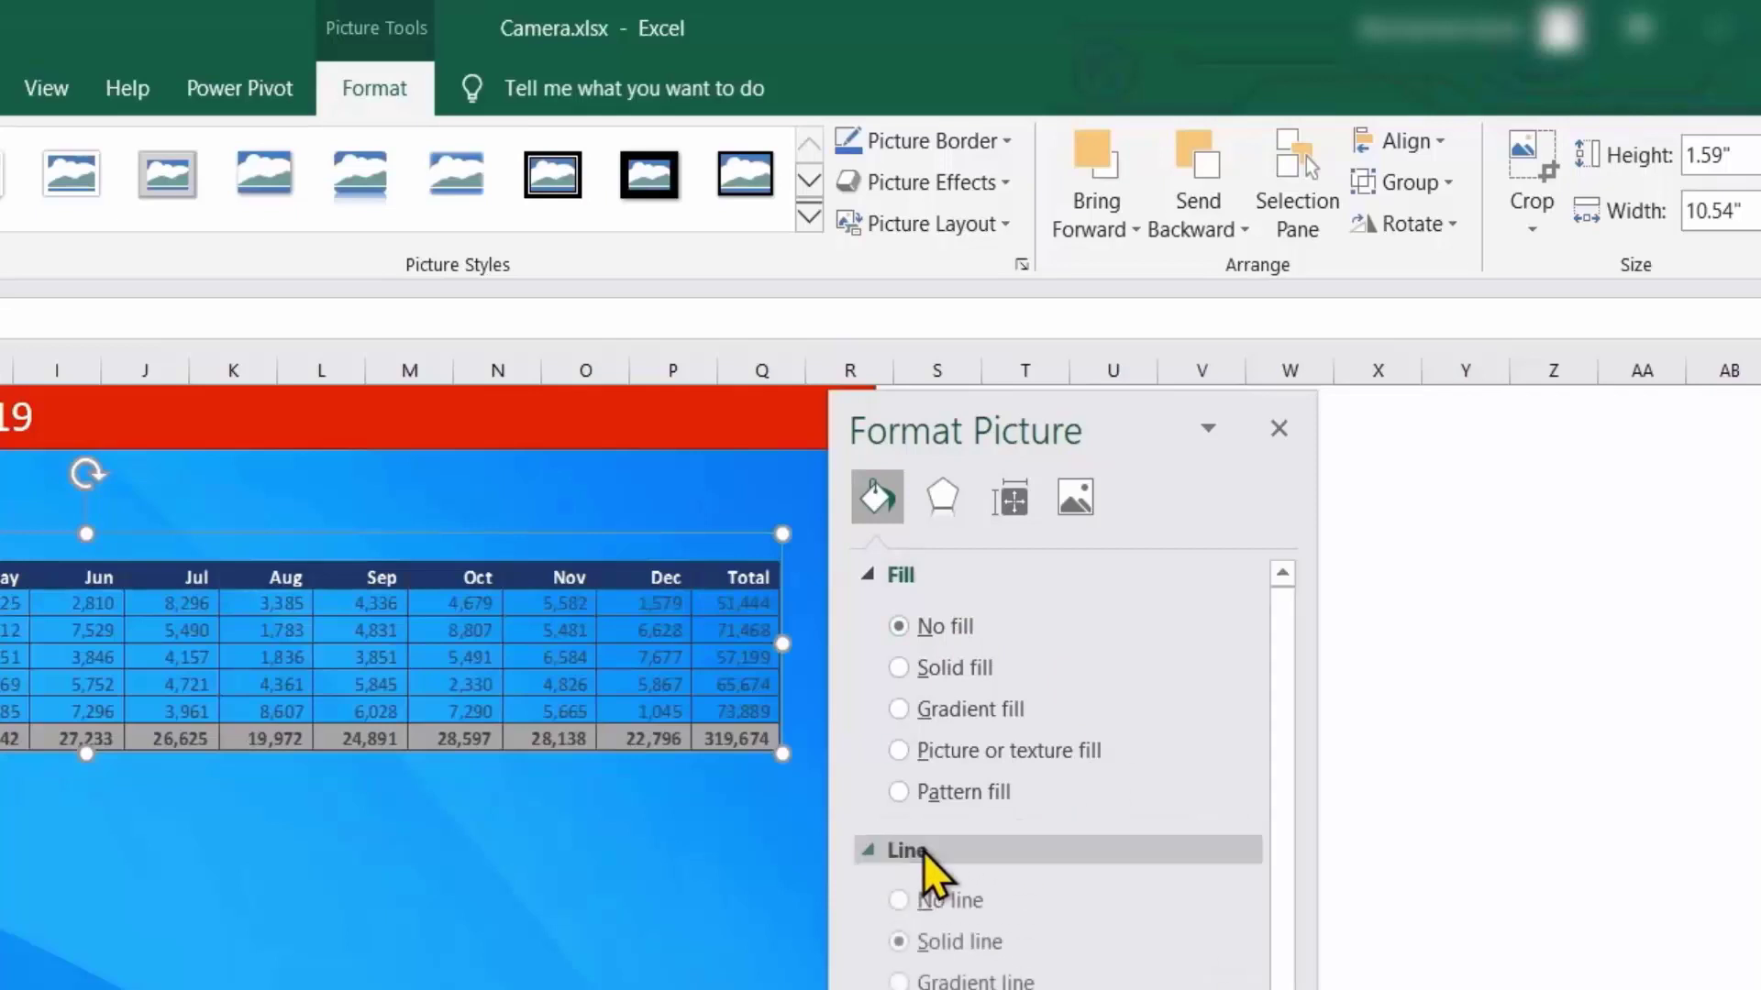
left_click(965, 904)
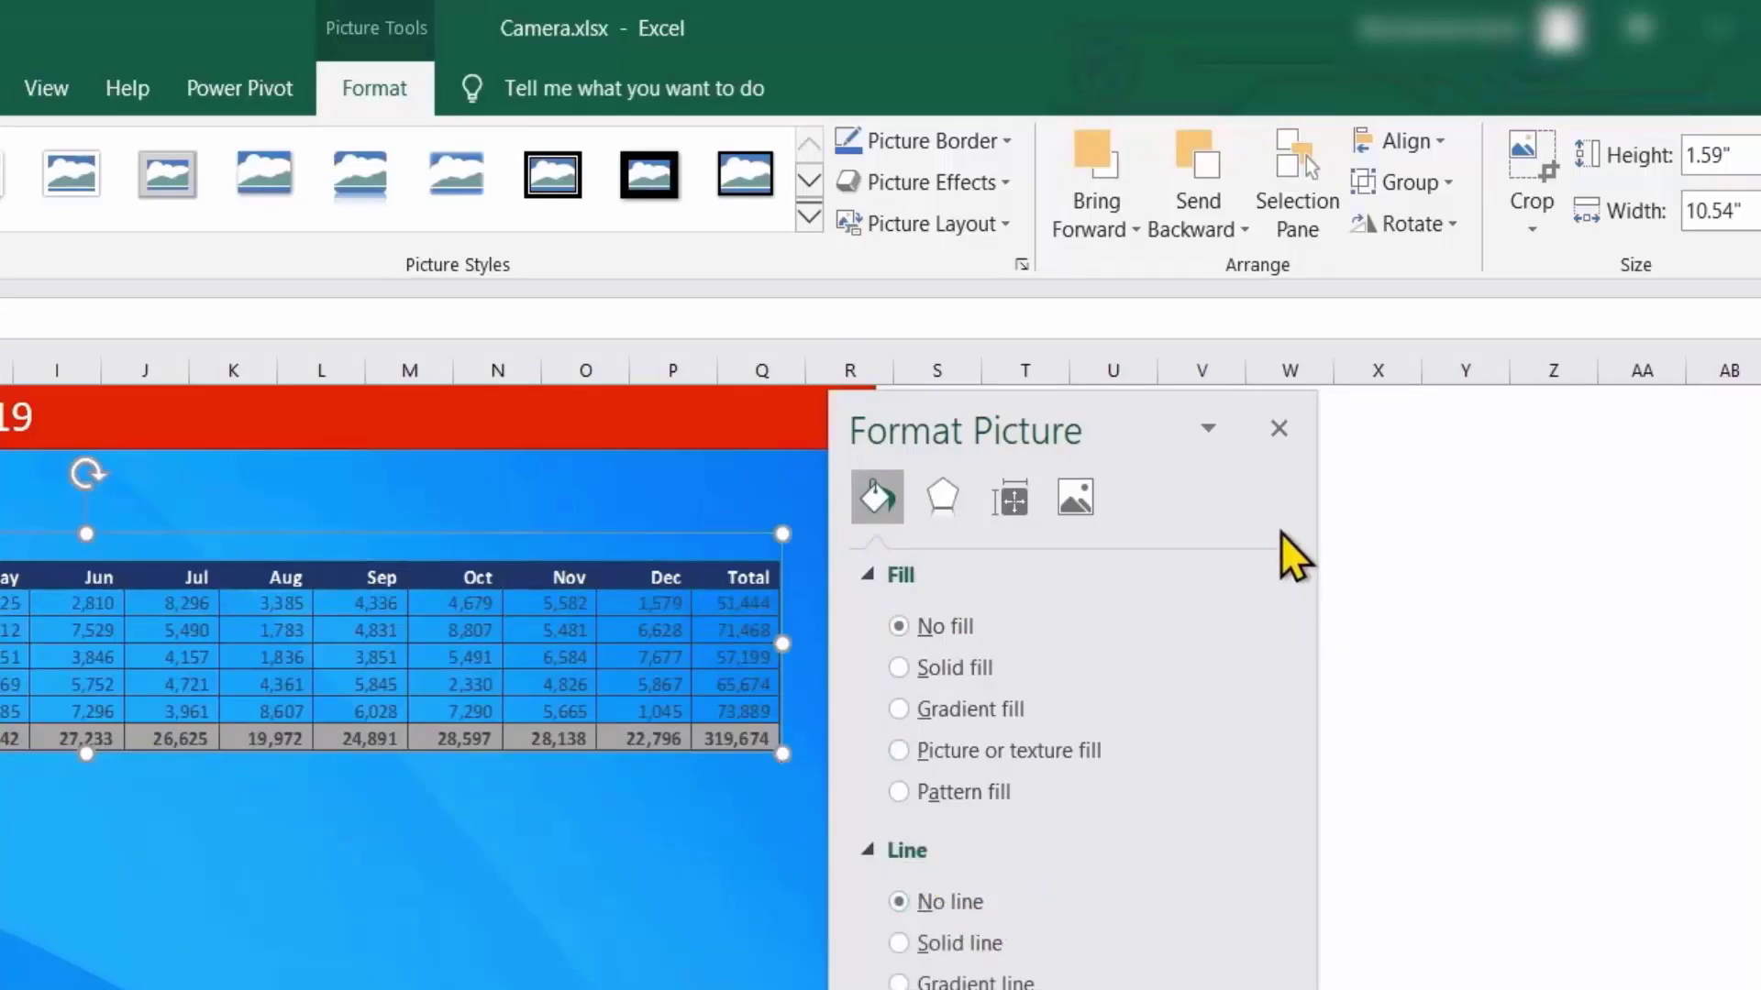
Close the Format Picture pane and fine-tune the table picture's position.
left_click(1278, 429)
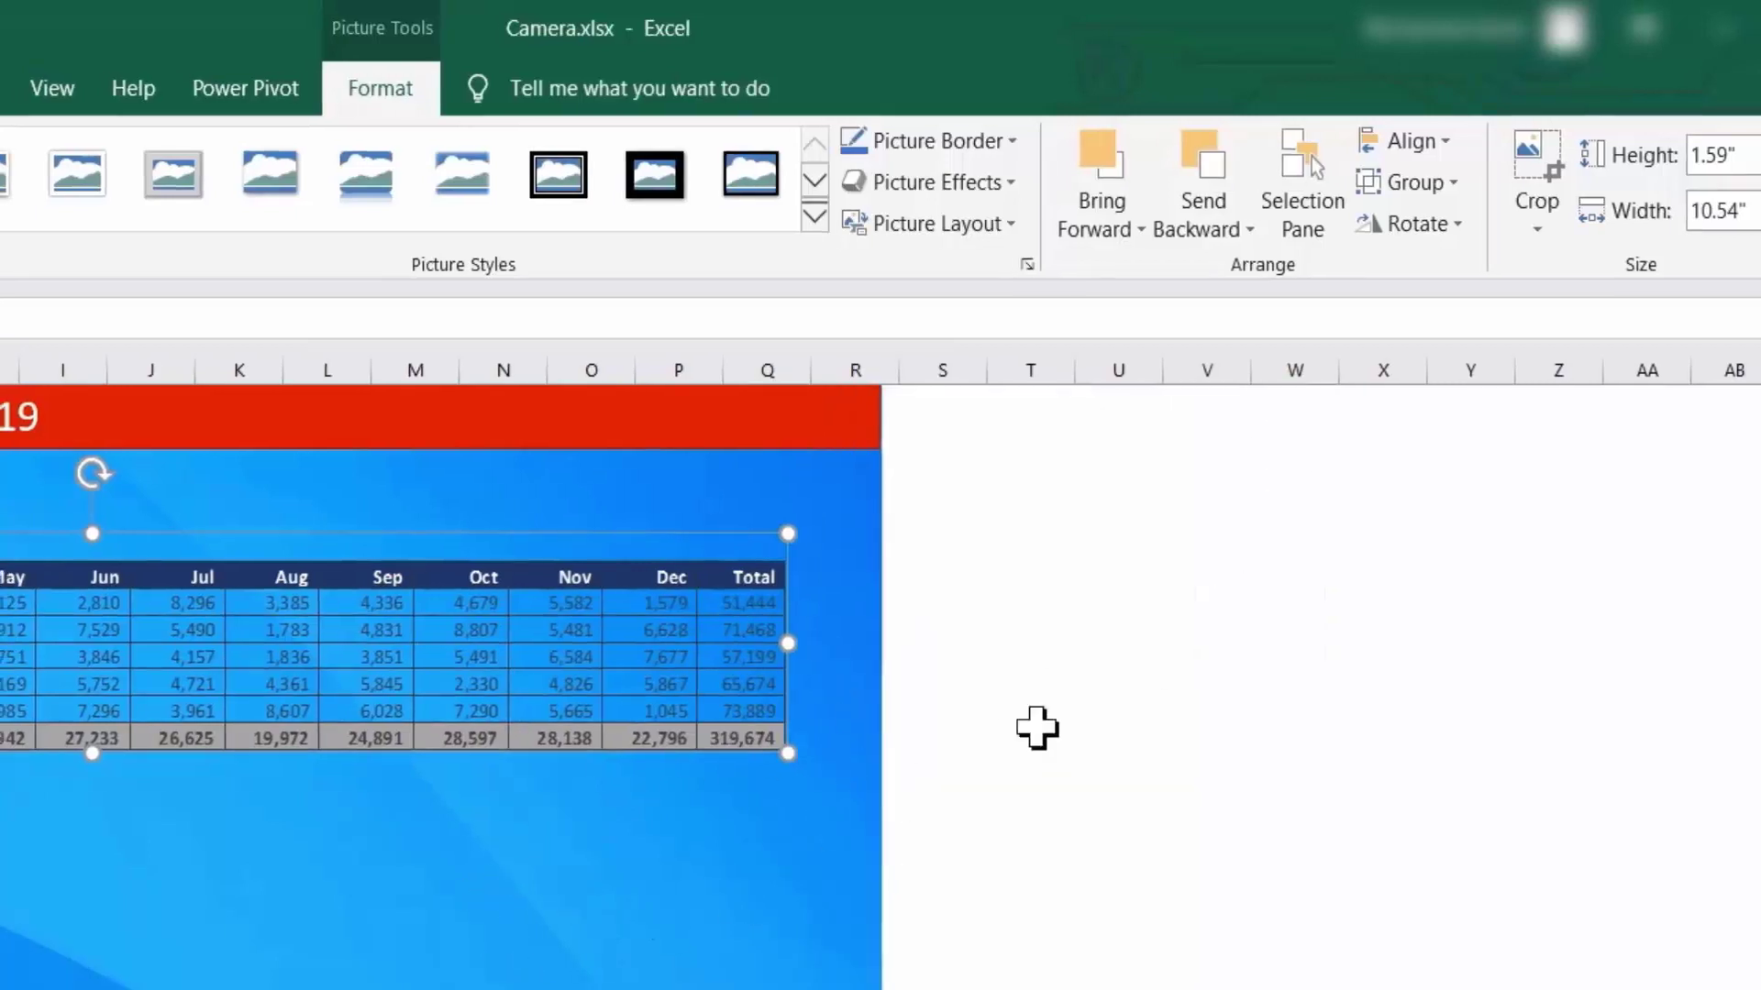
left_click(1029, 726)
left_click(674, 598)
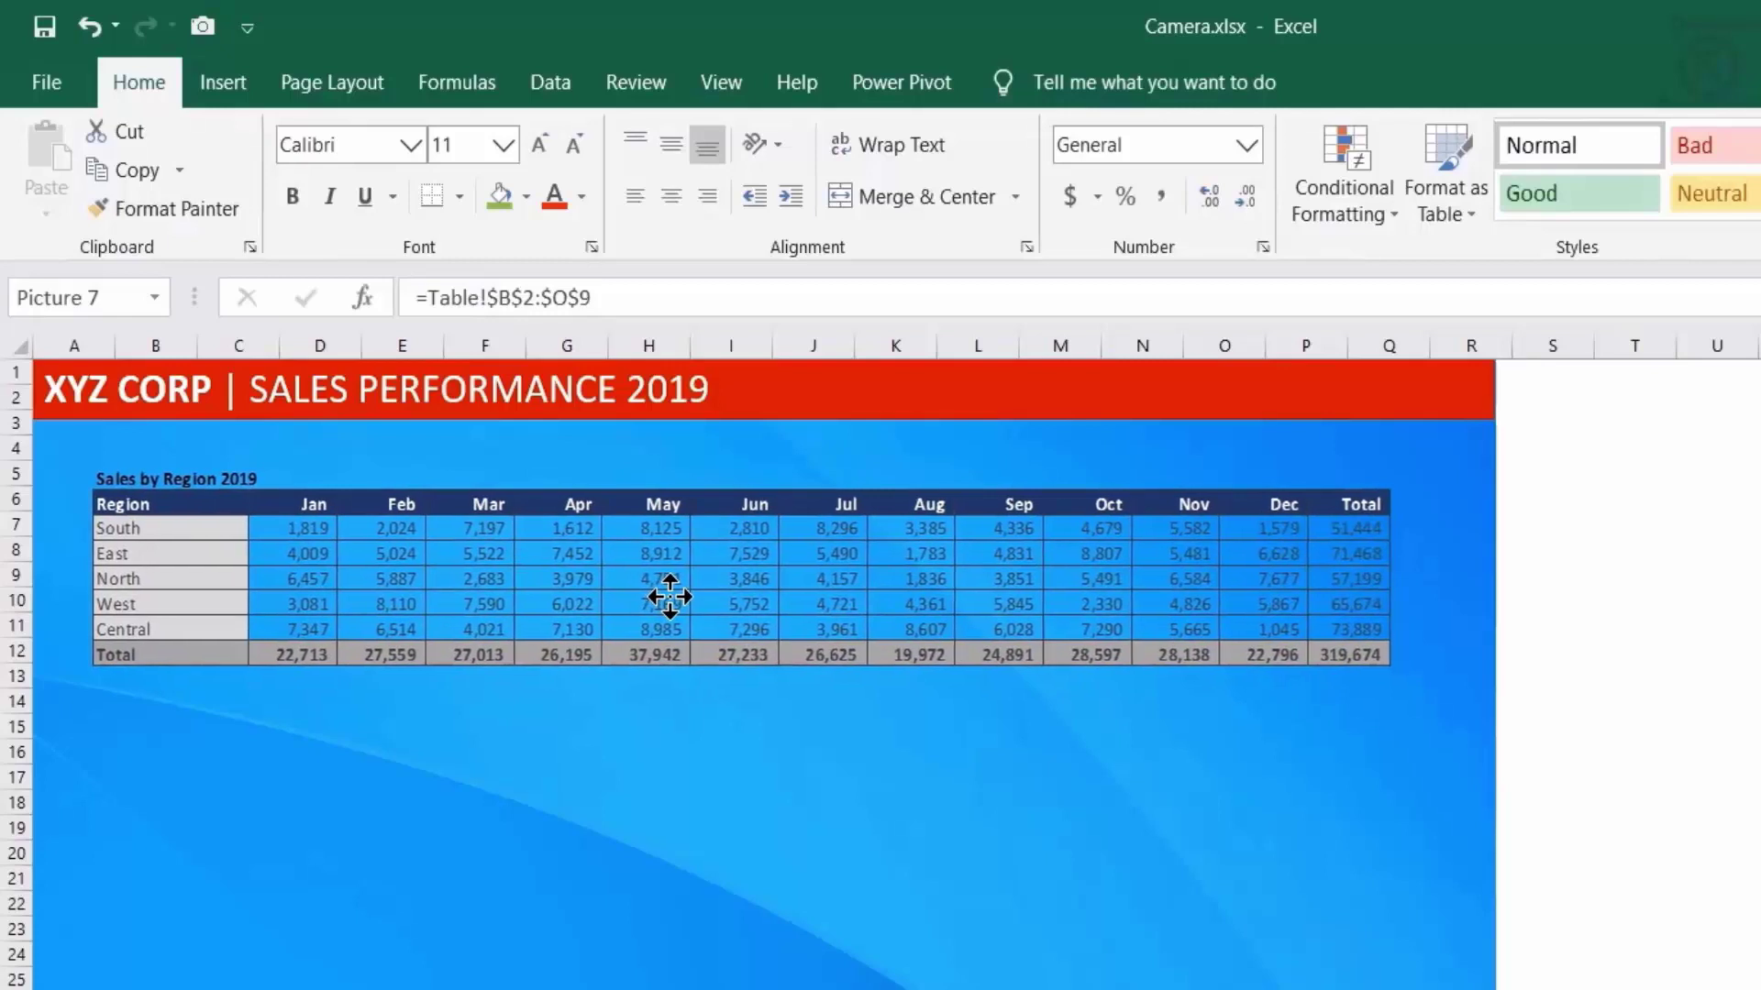
left_click_drag(674, 598, 675, 601)
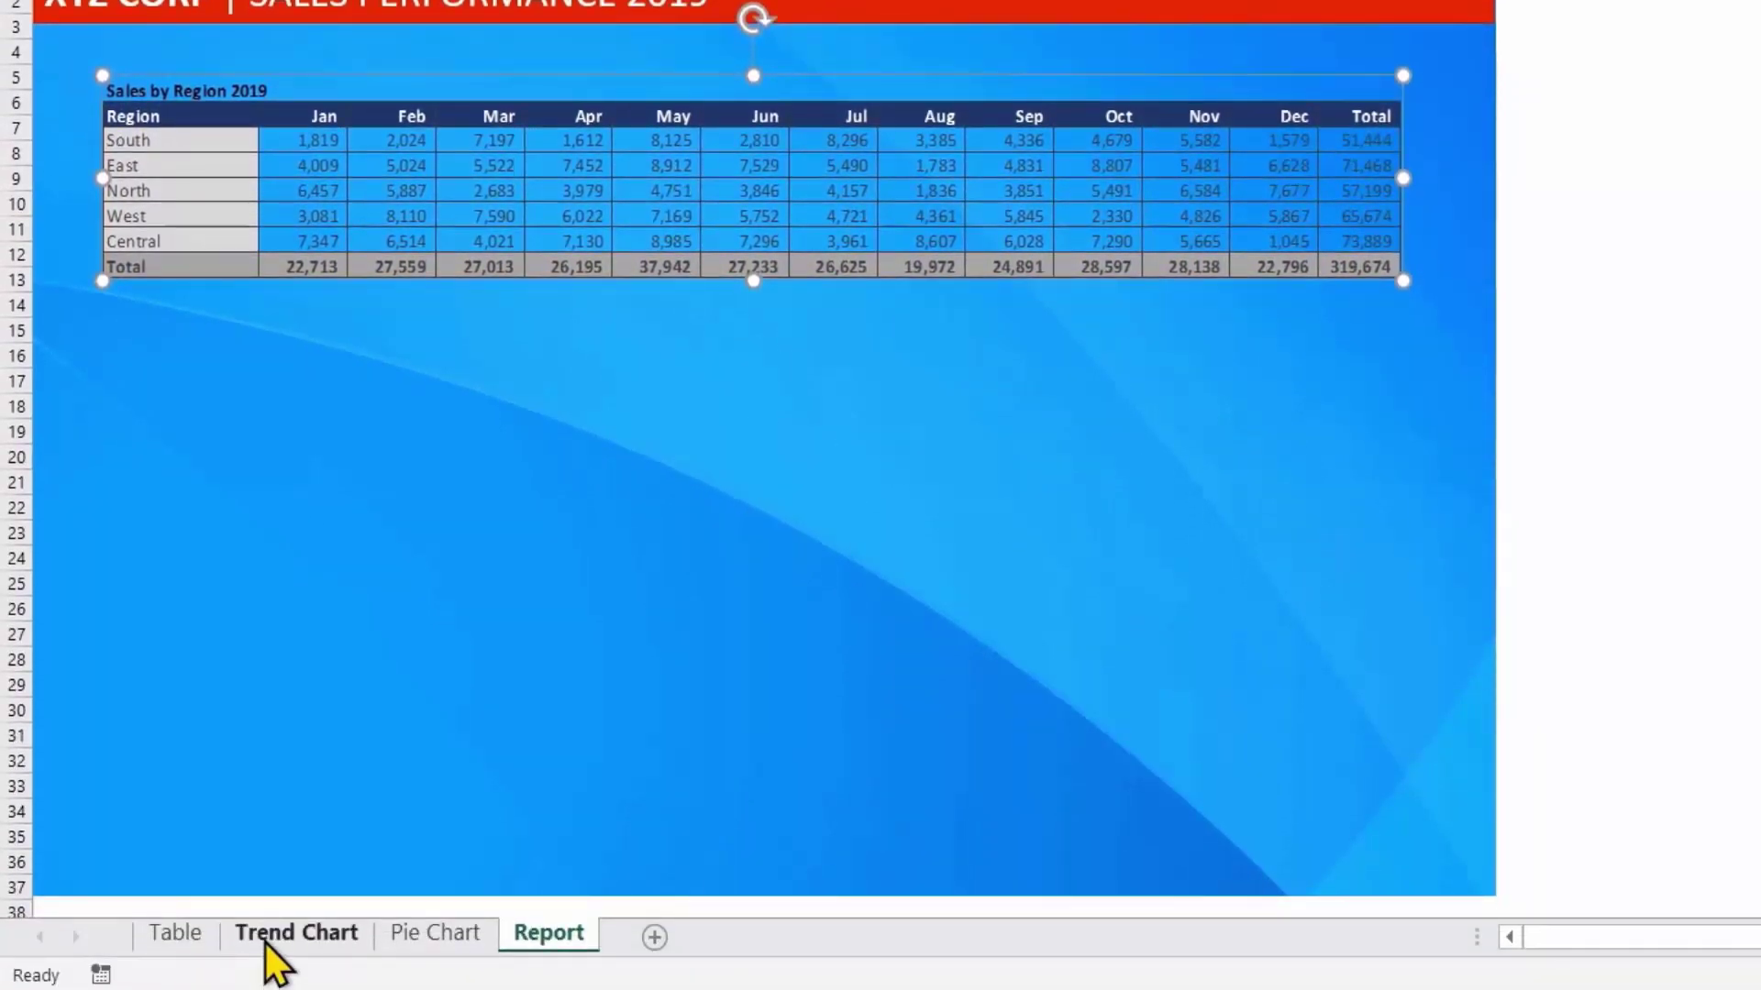
On the Trend Chart sheet, select the cells B2:M21 behind the chart and capture them with Camera.
left_click(268, 936)
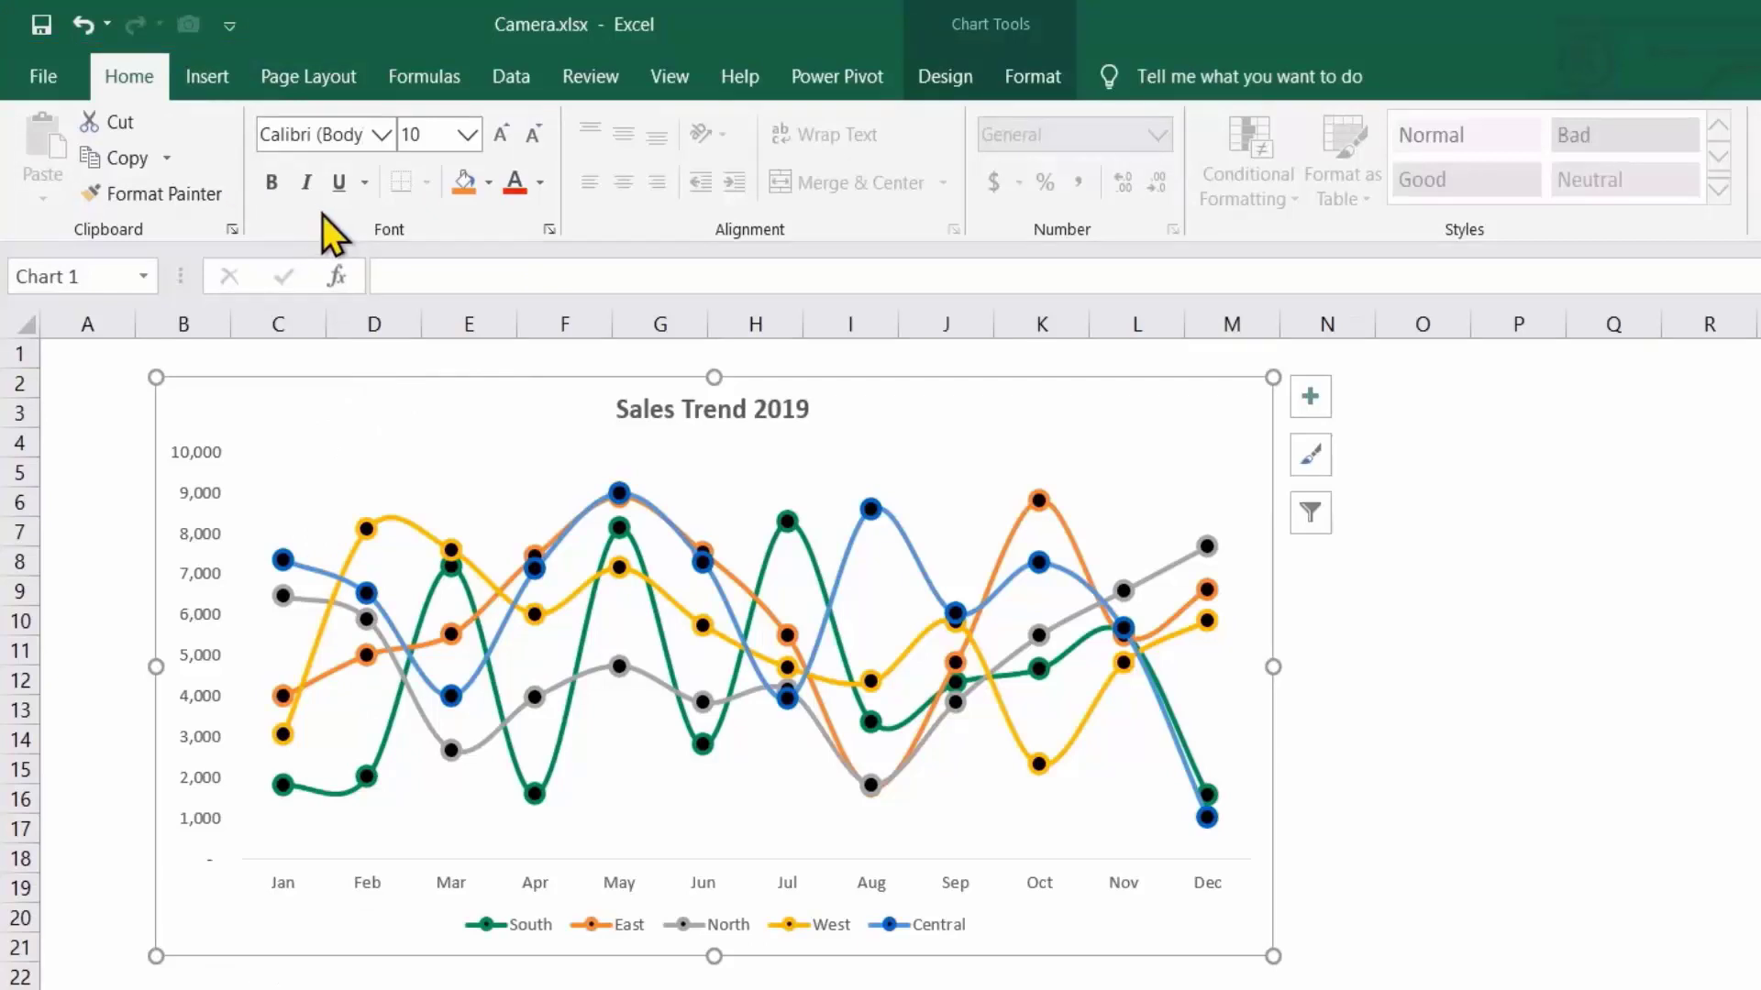
left_click(202, 357)
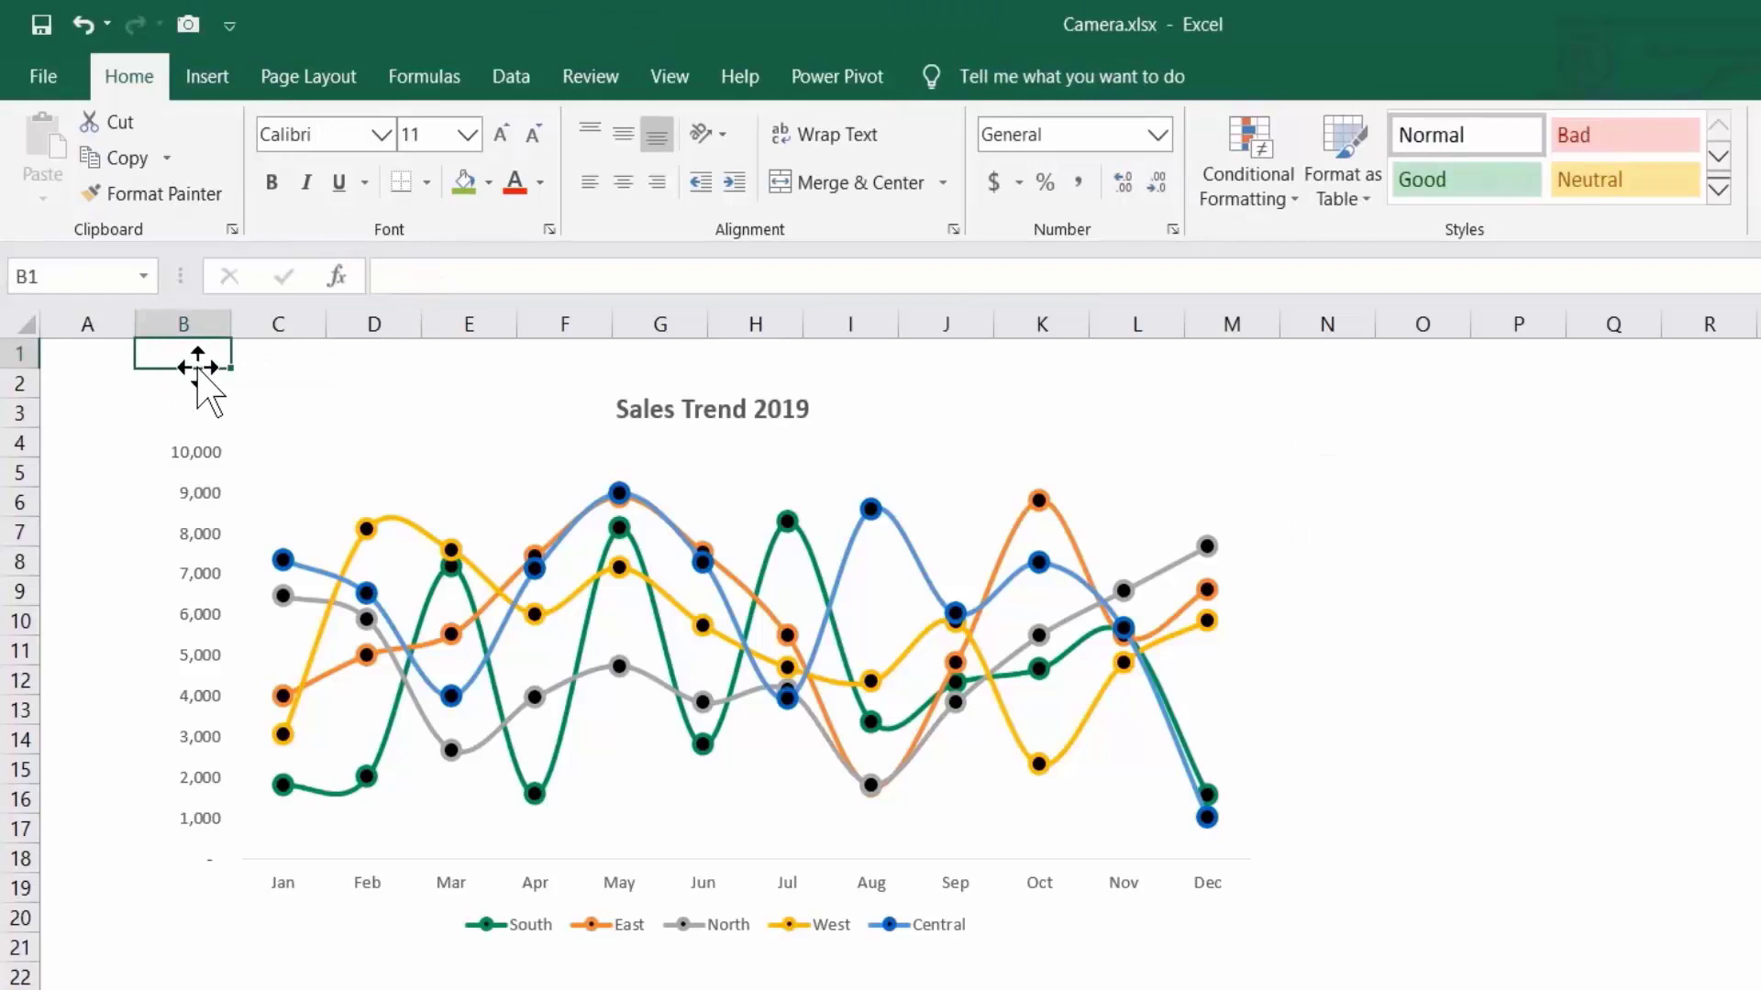
key("Down")
key("shift+Right")
key("shift+Right")
key("shift+Right")
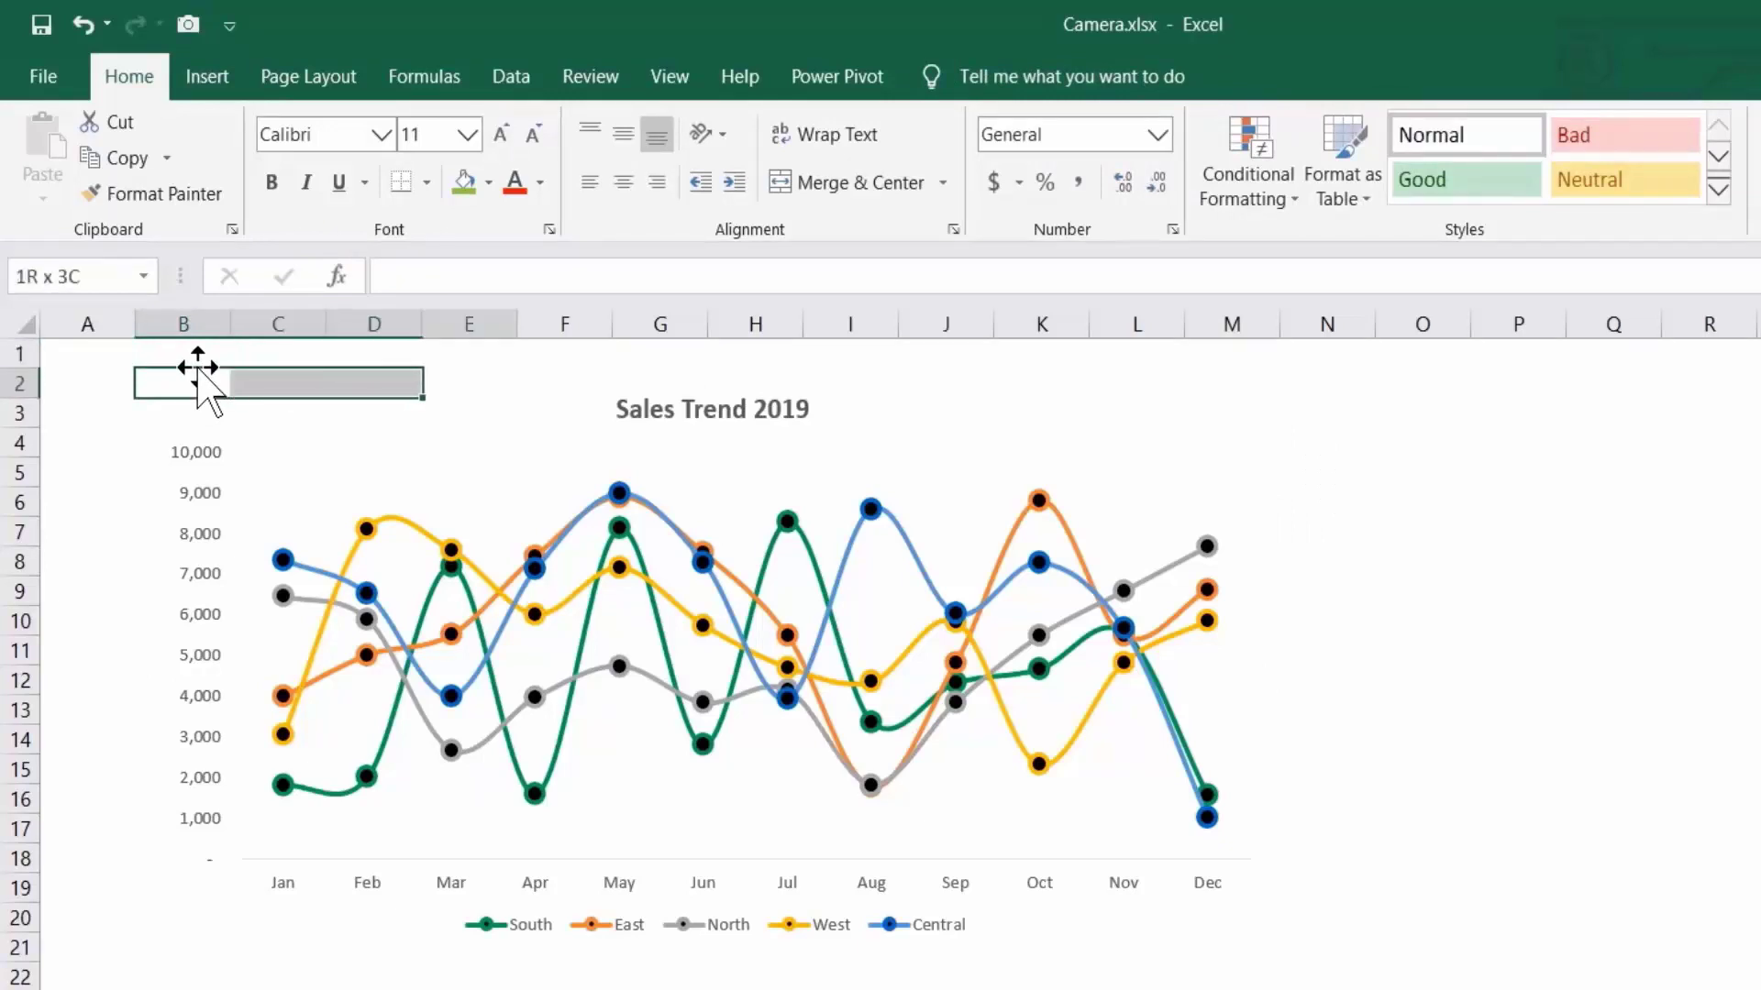
key("shift+Right")
key("shift+Right")
key("shift+Right")
key("shift+Right")
key("shift+Right")
key("shift+Right")
key("shift+Right")
key("shift+Right")
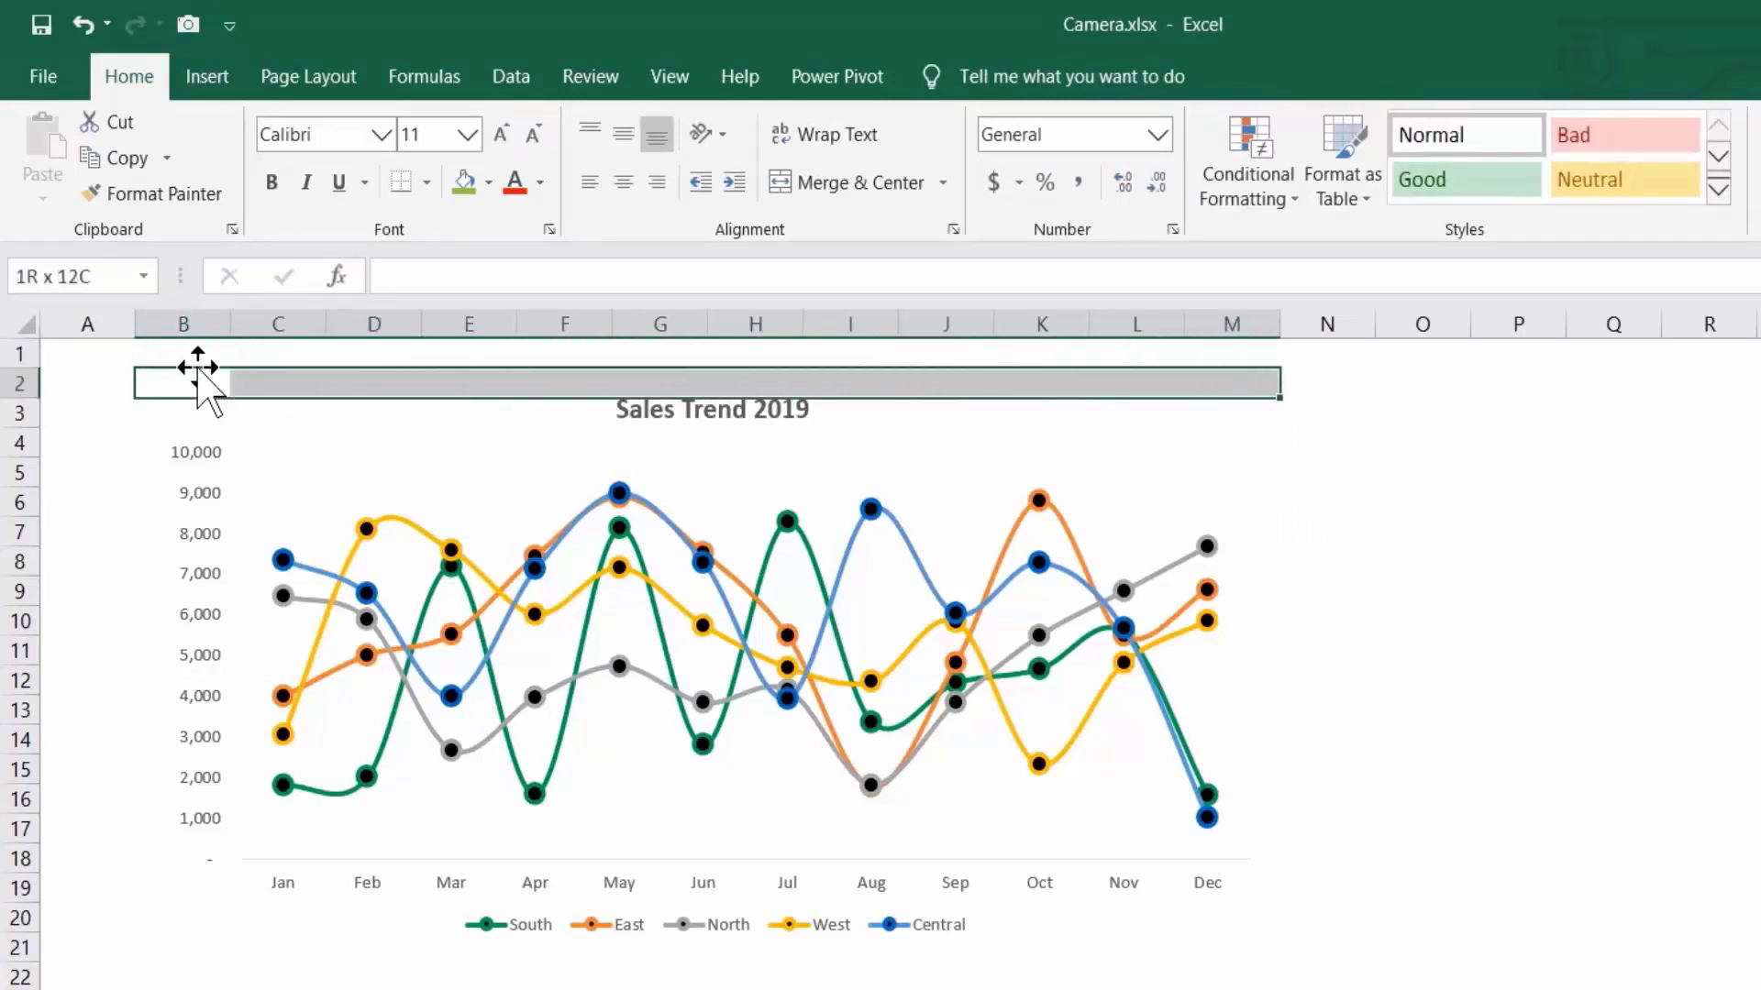
key("shift+Down")
key("shift+Down")
key("shift+Down")
key("shift+Down")
key("shift+Down")
key("shift+Down")
key("shift+Down")
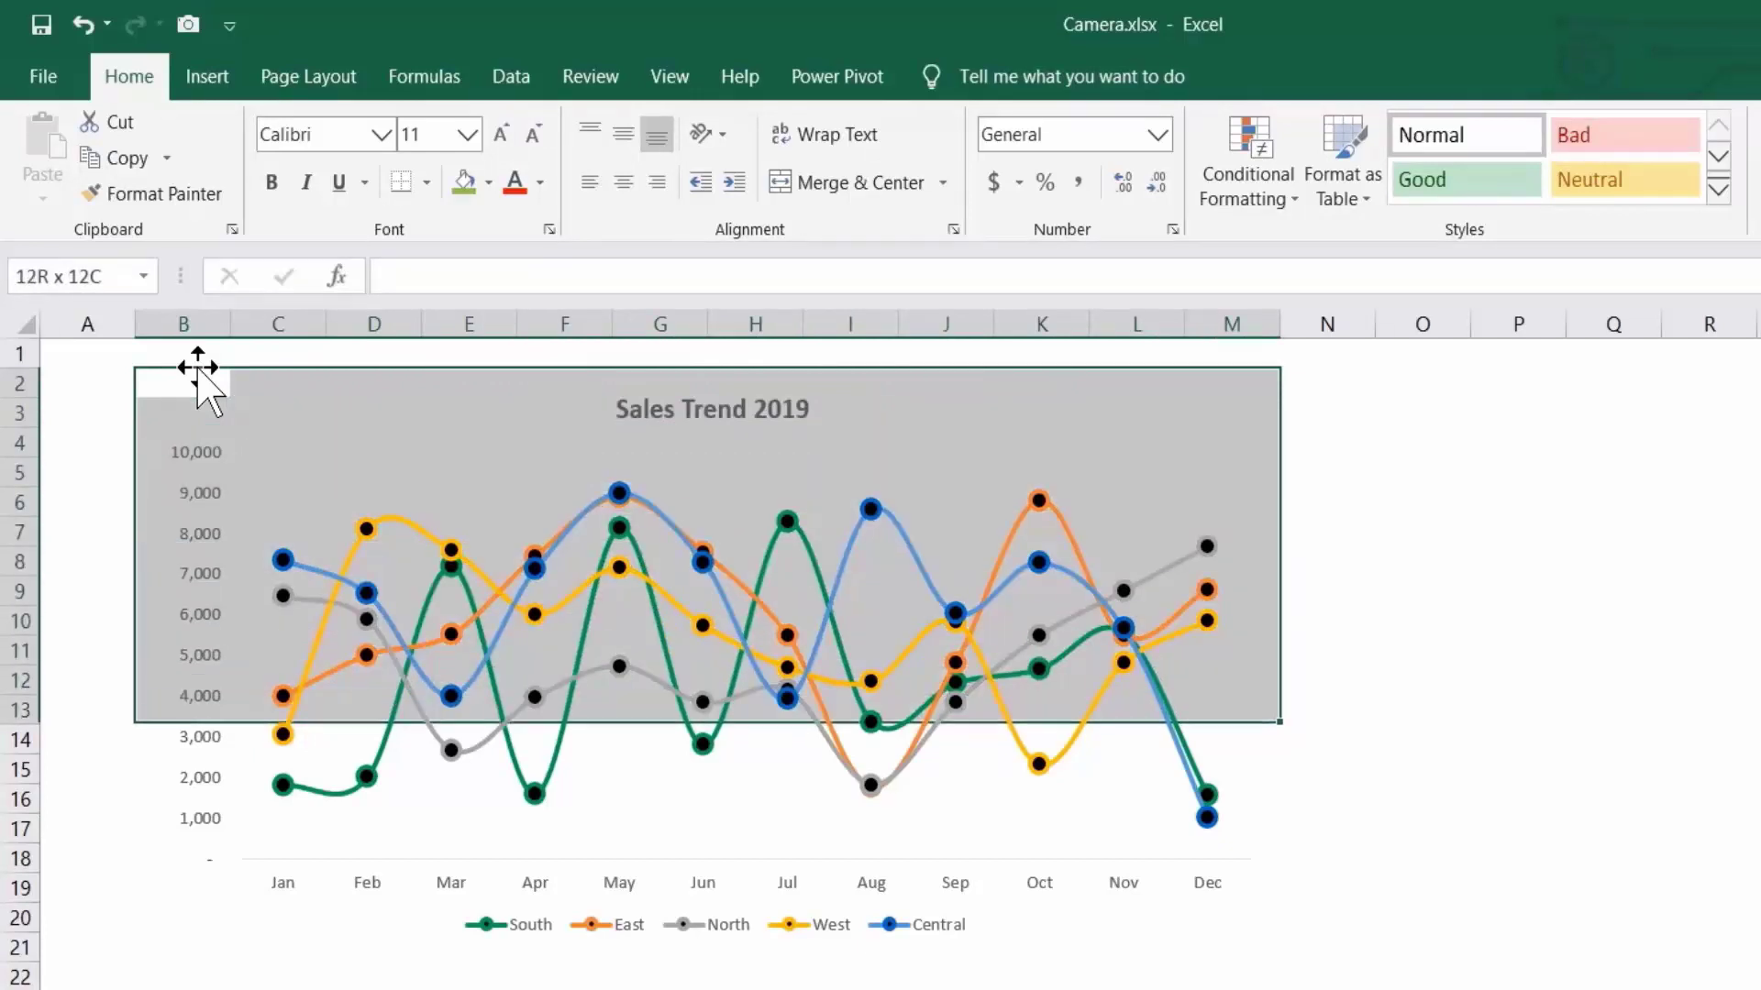
key("shift+Down")
key("shift+Down")
key("shift+Down")
key("shift+Down")
key("shift+Down")
key("shift+Down")
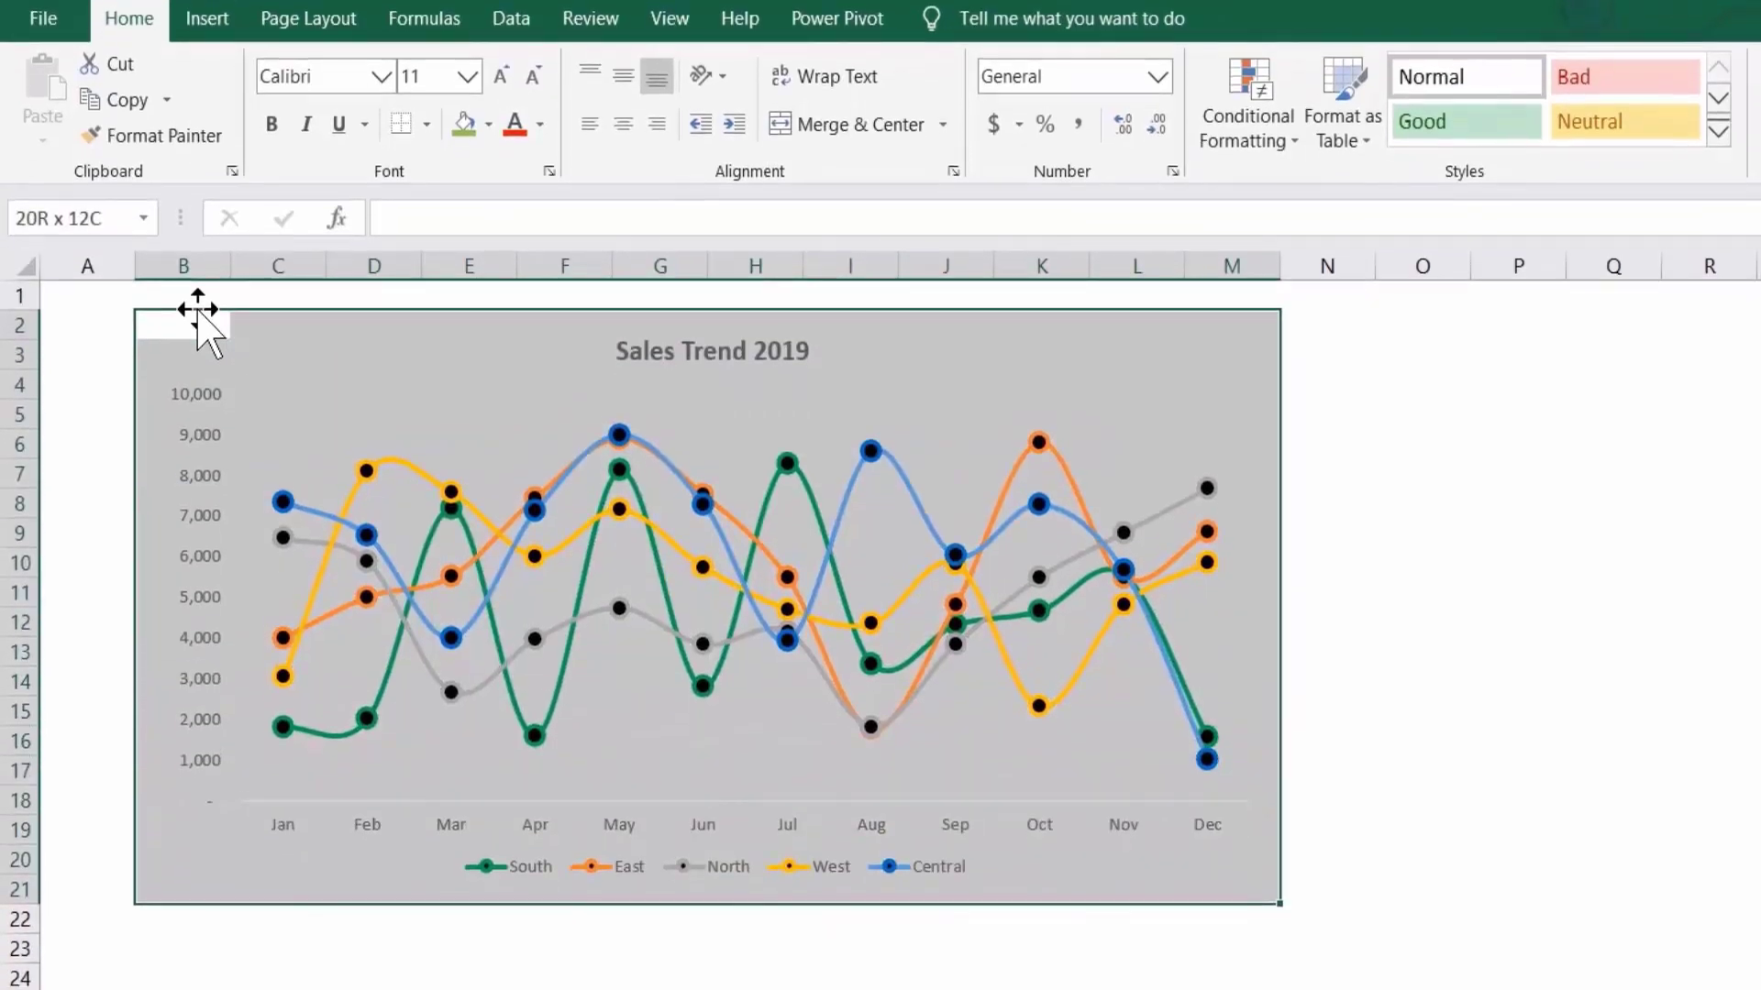
key("shift+Down")
key("shift+Up")
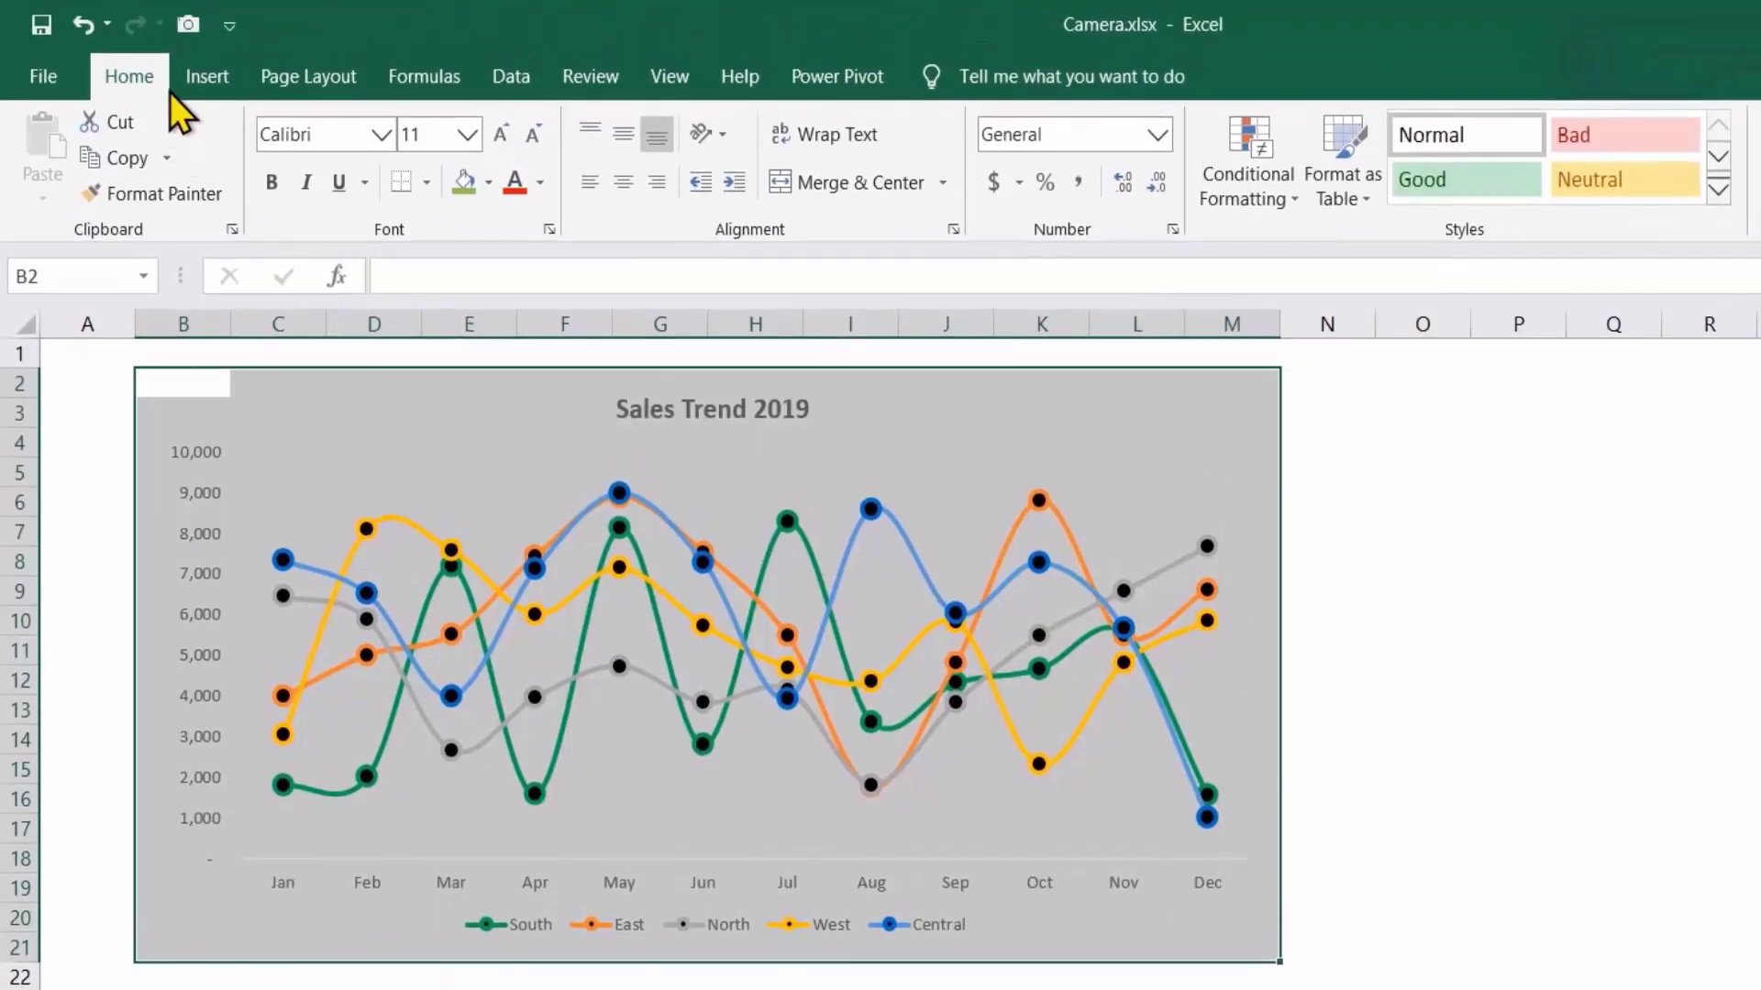
left_click(186, 26)
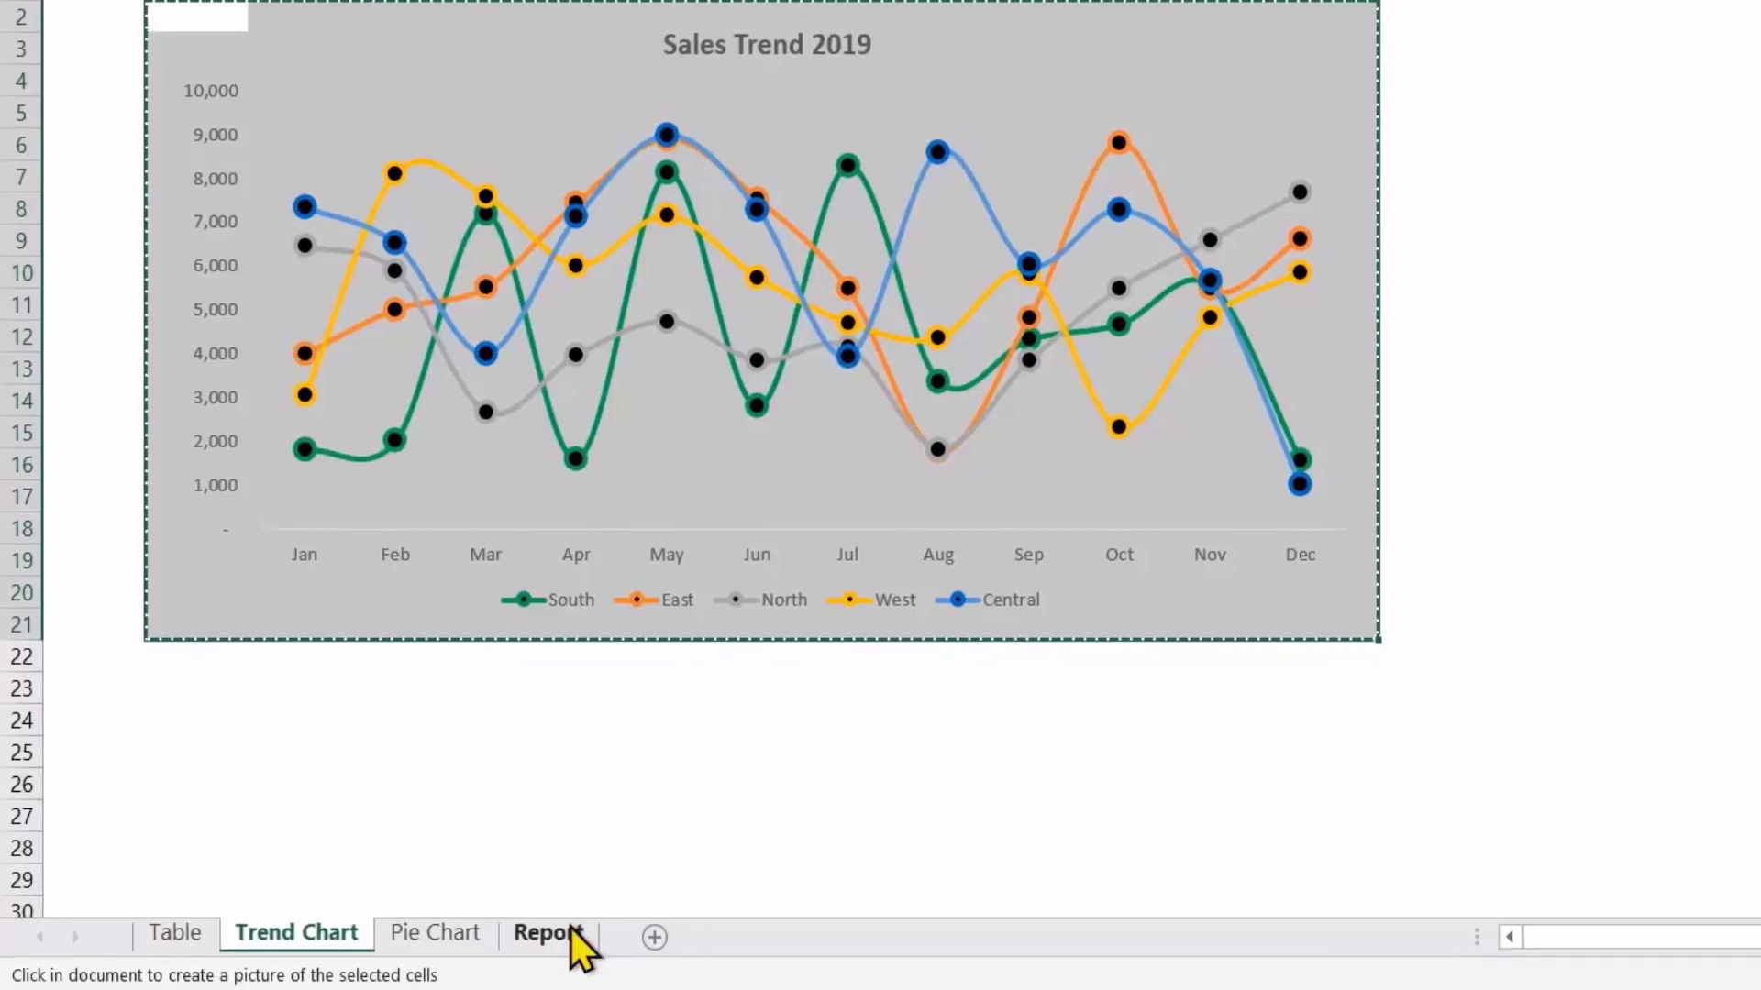
Place the trend chart picture on the Report sheet below the table.
left_click(575, 941)
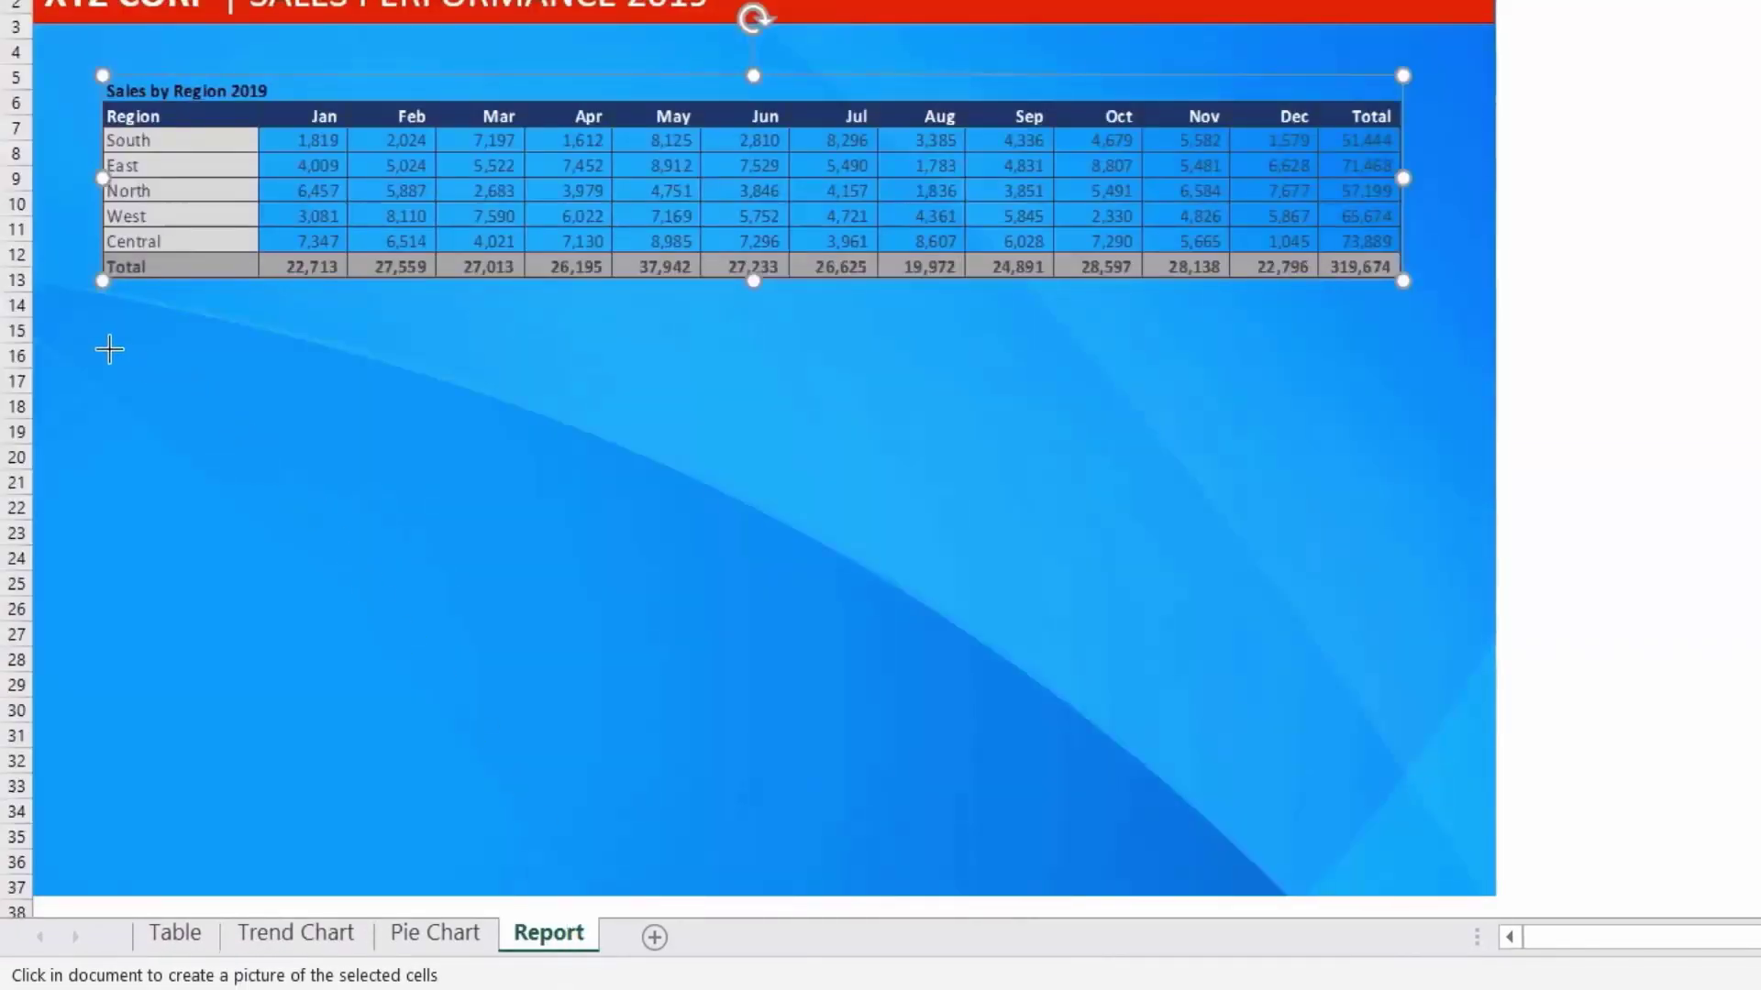
left_click(108, 349)
mouse_move(676, 591)
left_mouse_down()
mouse_move(636, 581)
mouse_move(664, 575)
left_mouse_up()
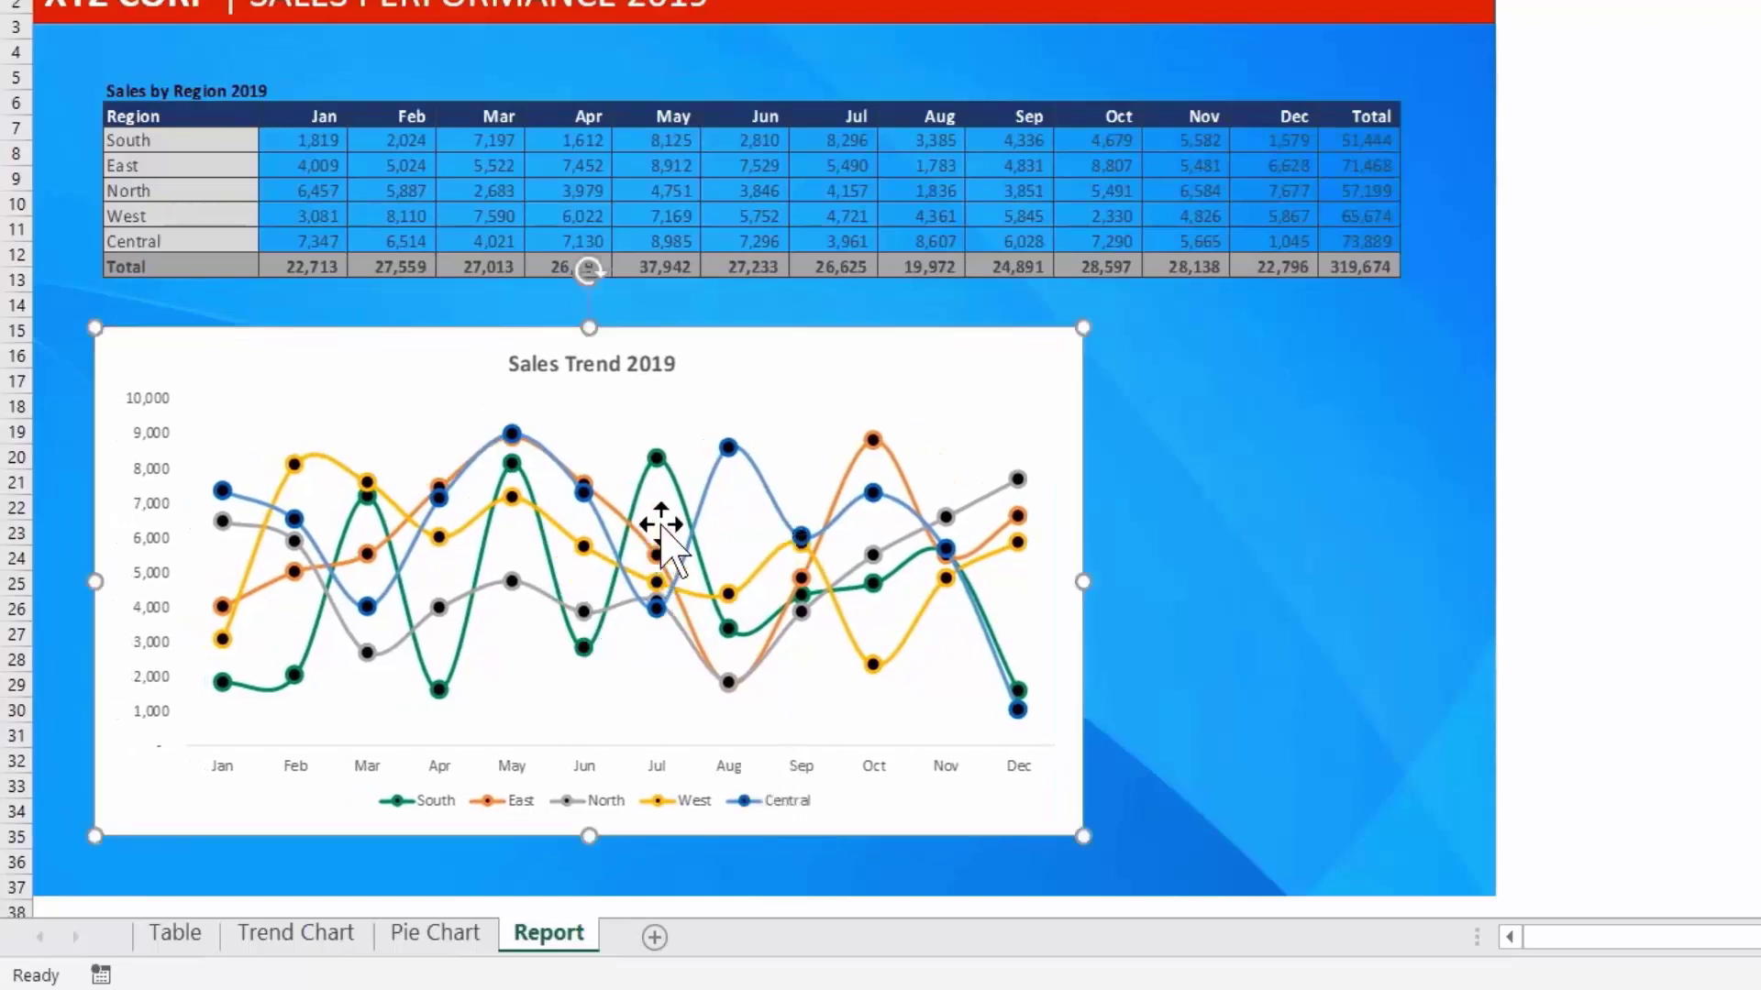
Give the trend chart picture no fill and no outline in Format Picture.
right_click(738, 533)
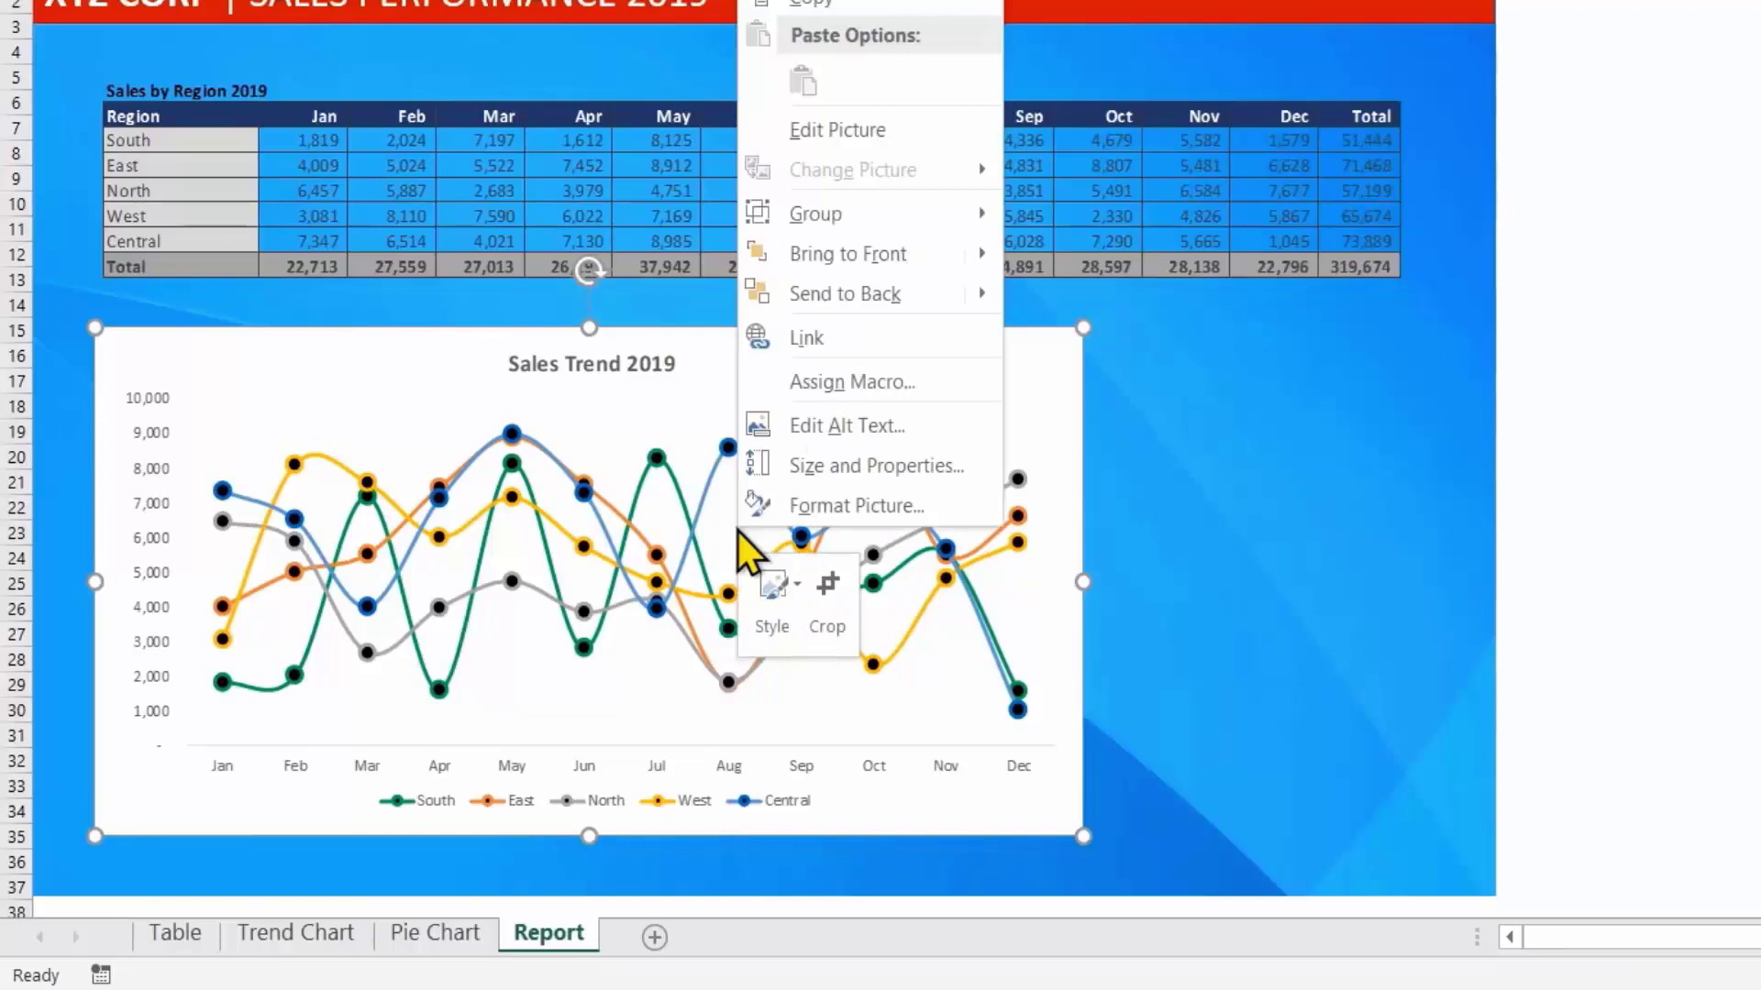
left_click(928, 505)
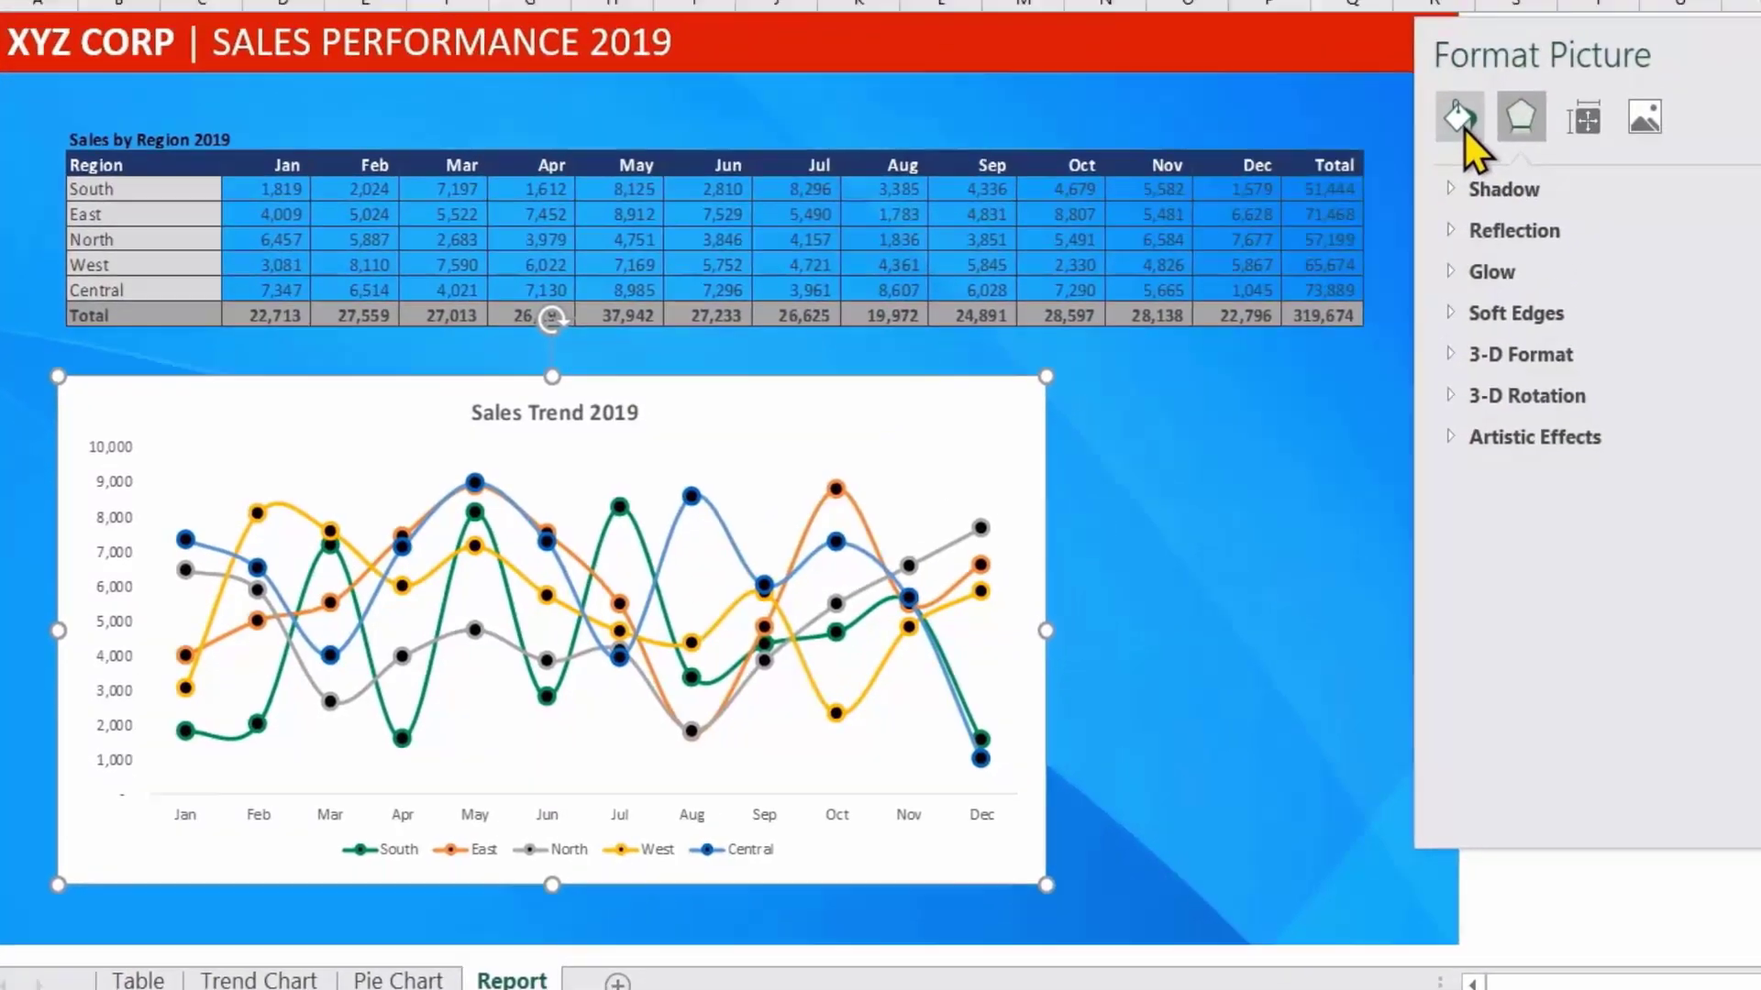
left_click(1500, 80)
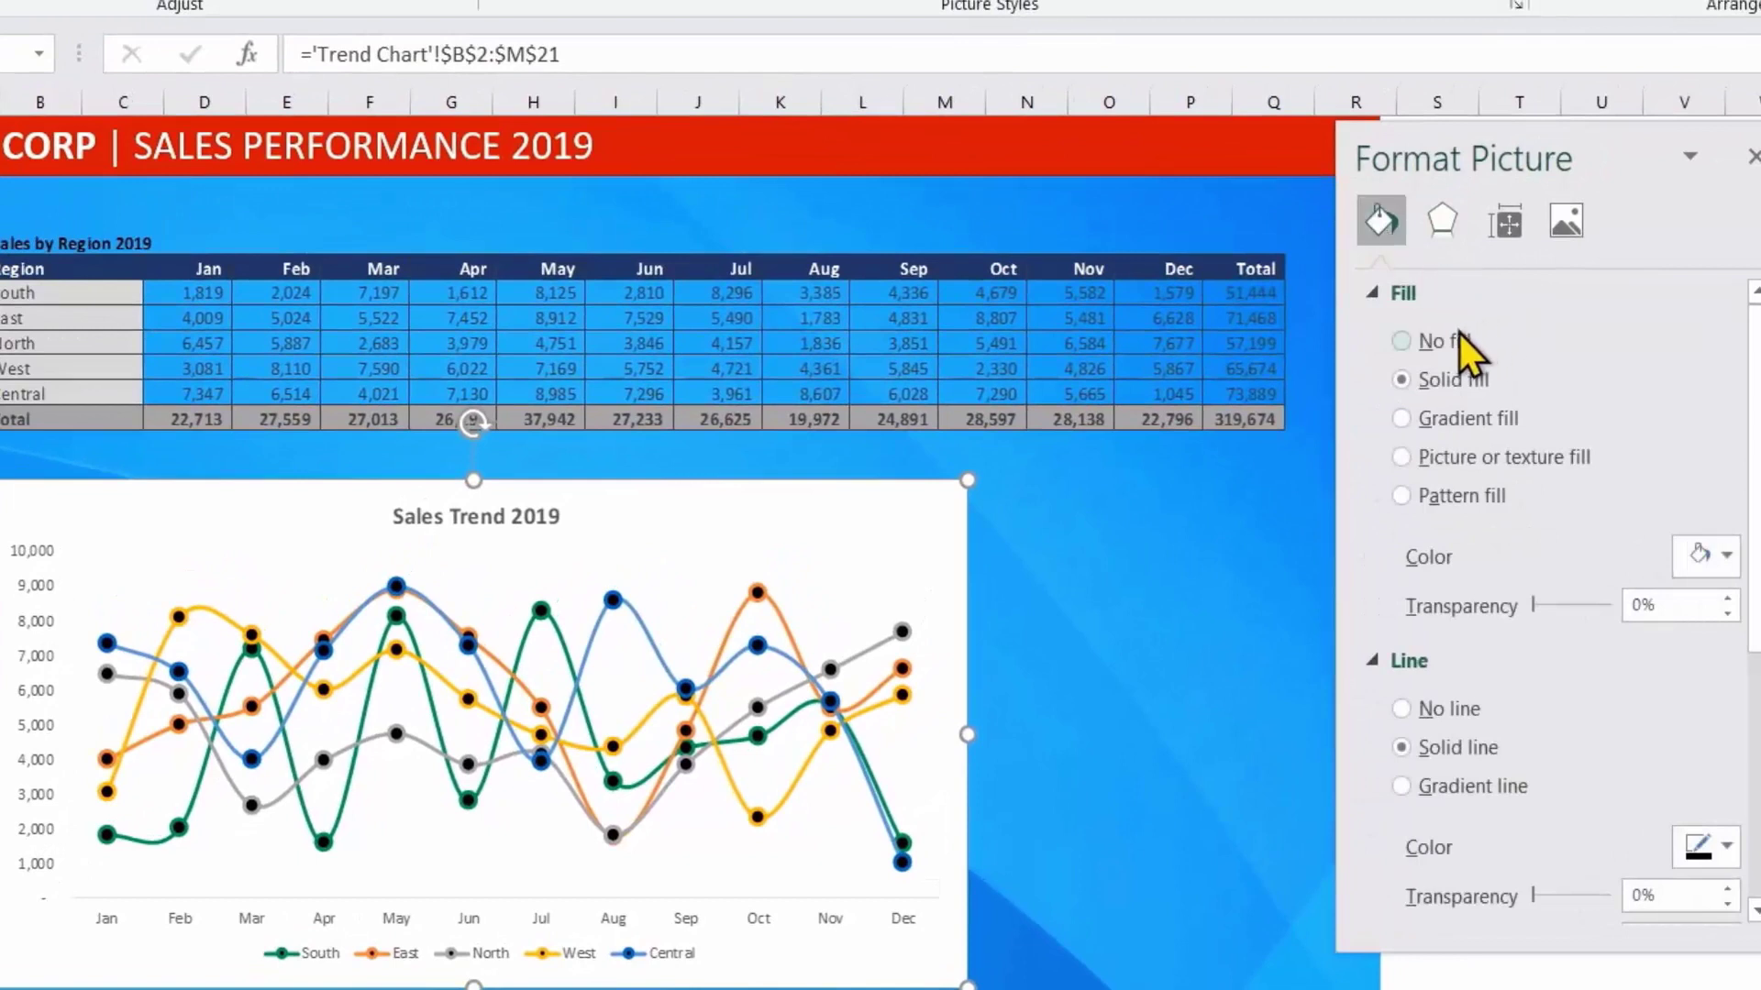
left_click(1430, 341)
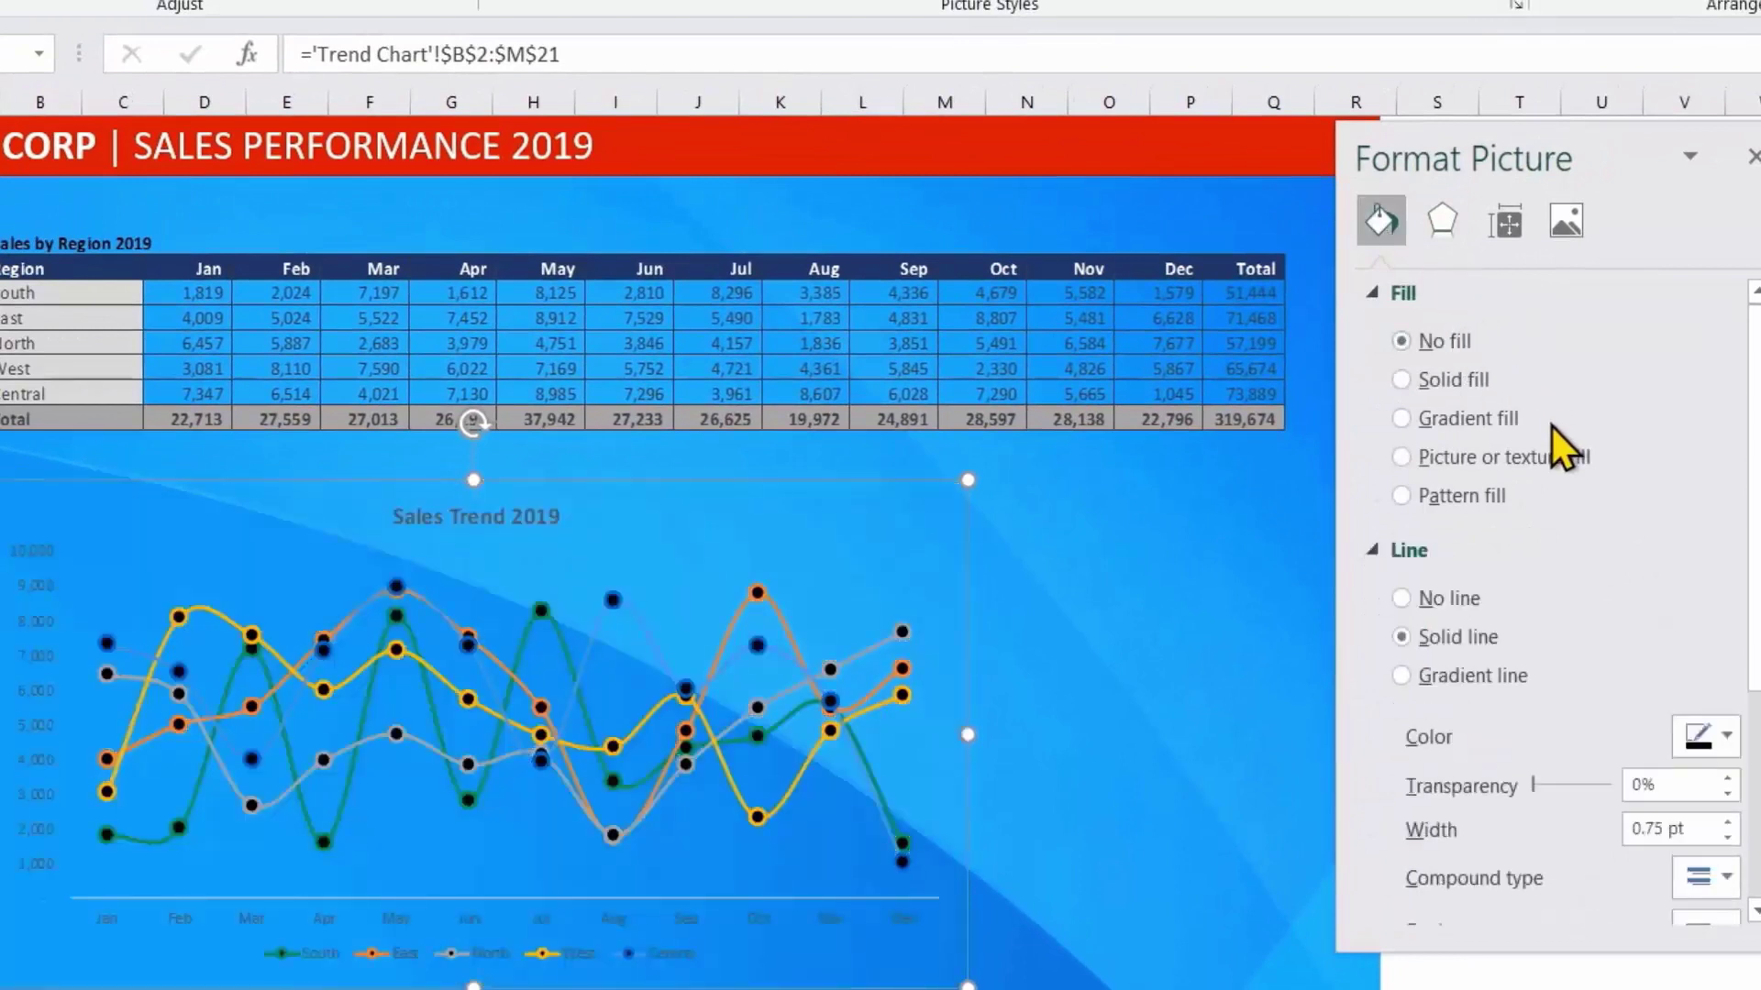
left_click(1460, 592)
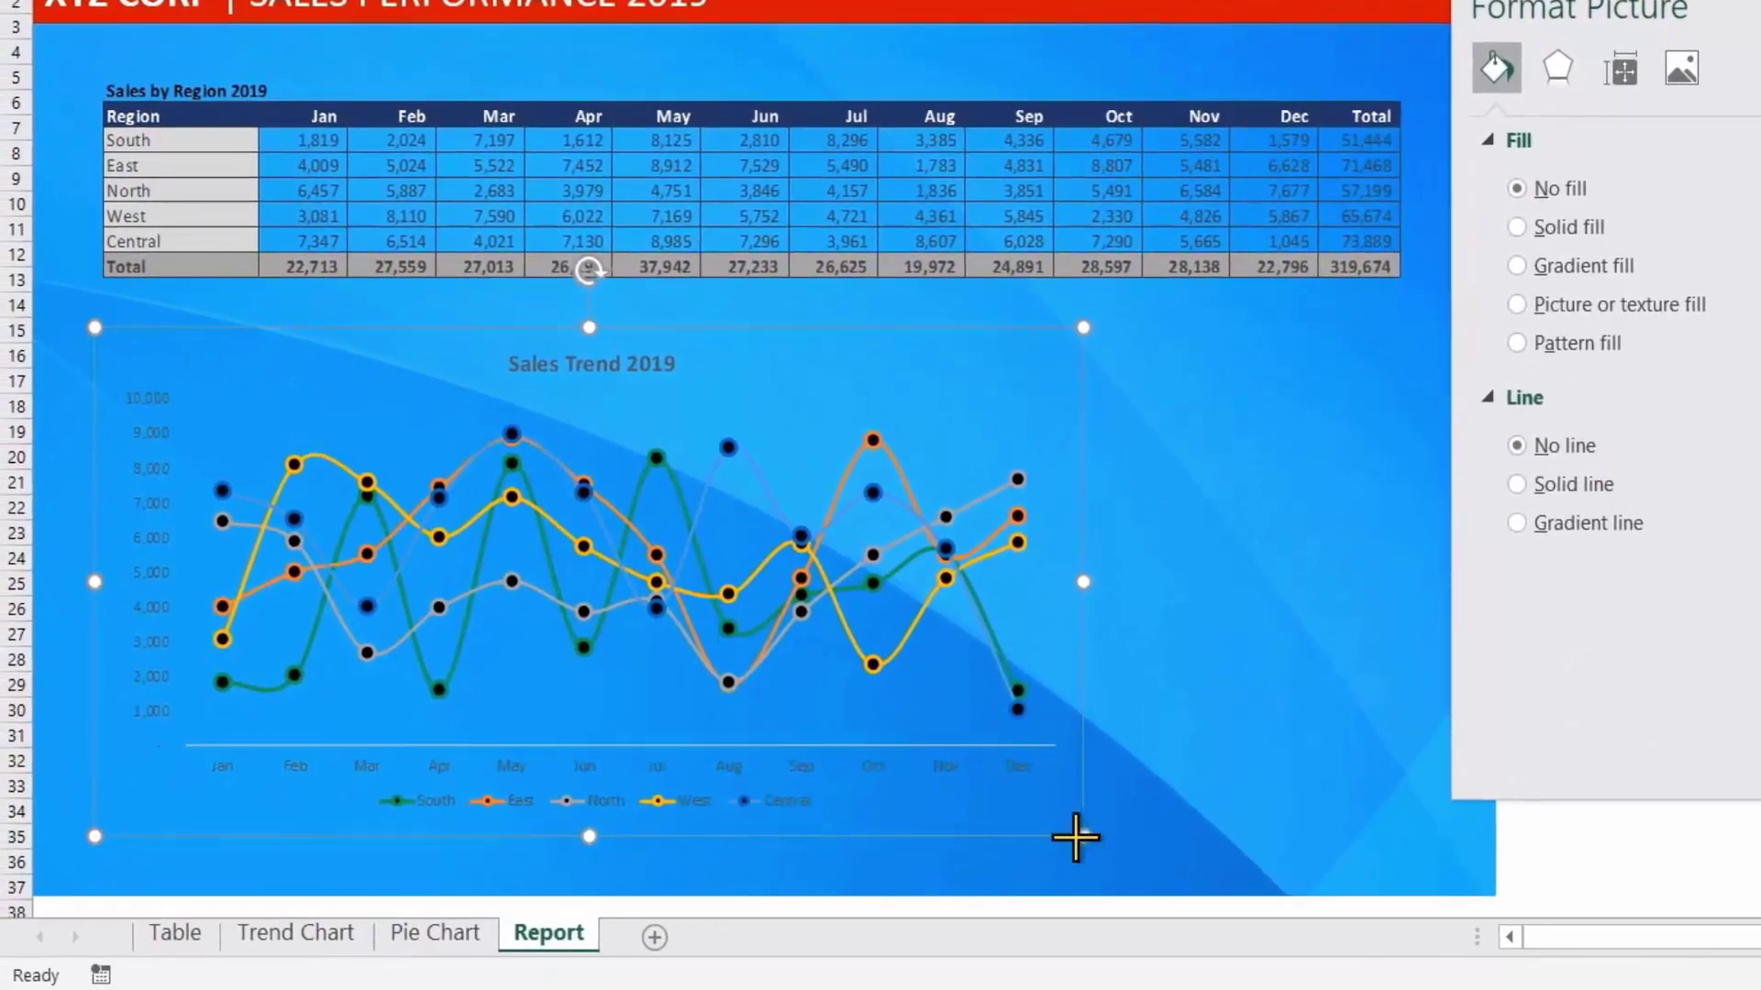
Resize the Sales Trend 2019 picture and position it beneath the sales table's left side.
left_click_drag(1074, 836, 921, 766)
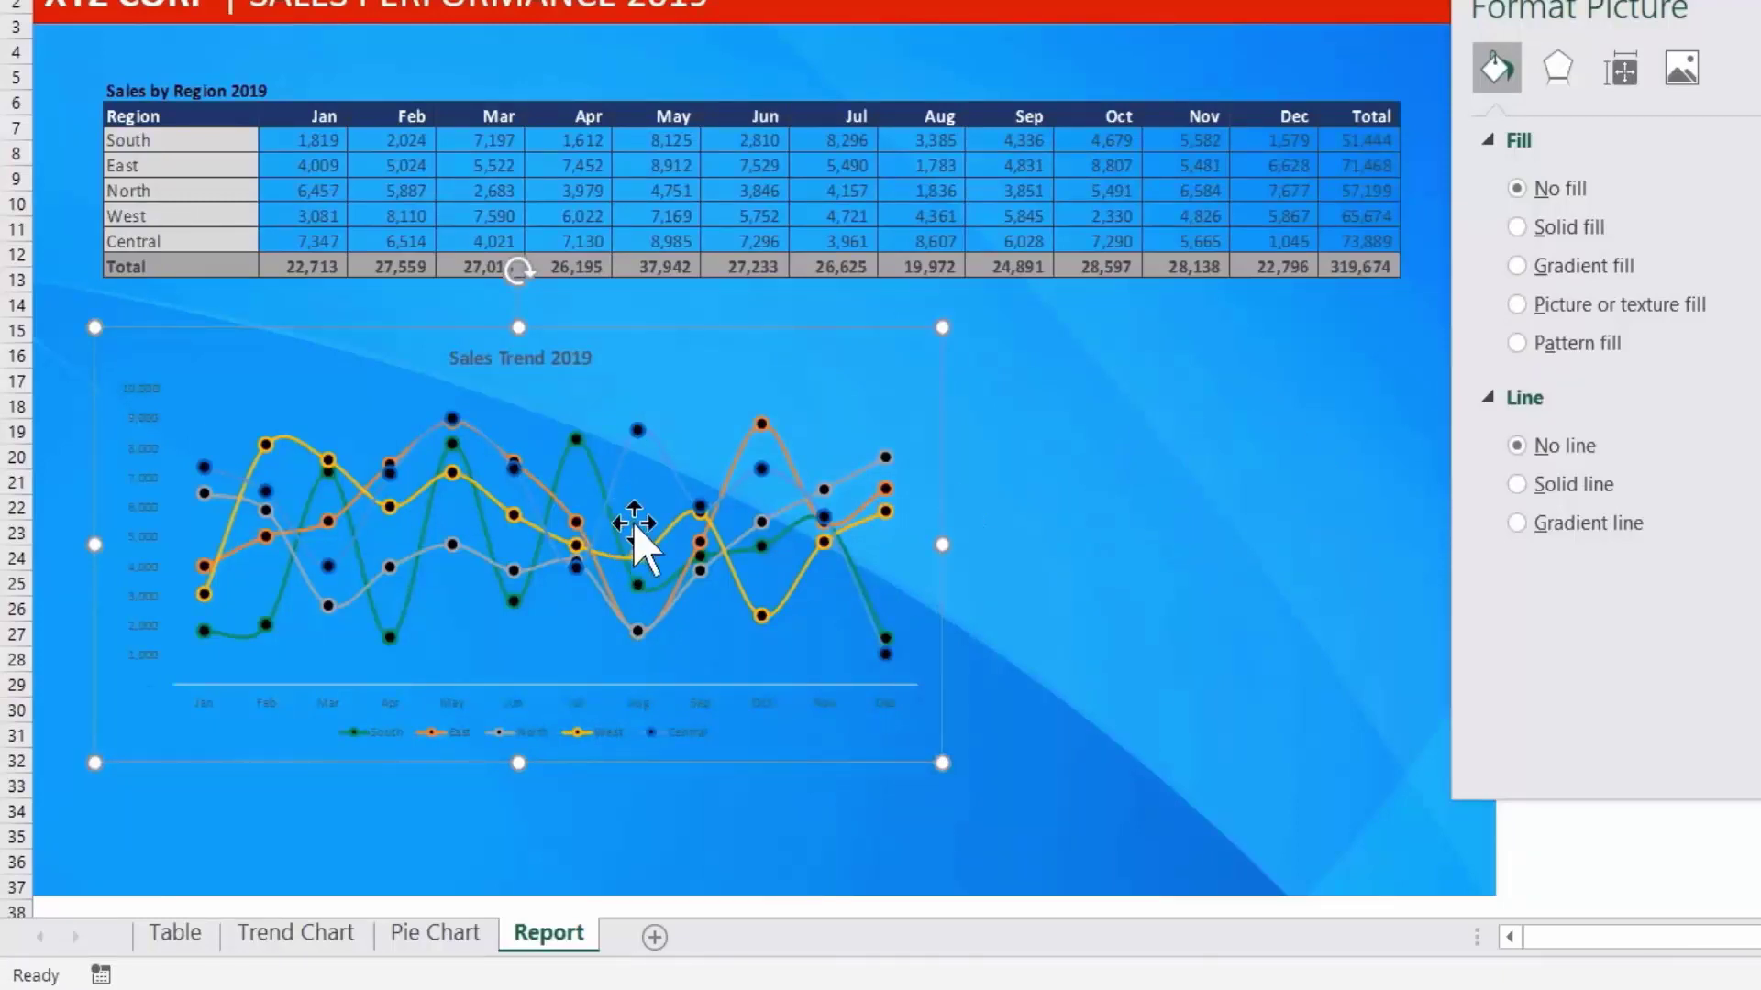
mouse_move(768, 757)
left_mouse_down()
mouse_move(745, 768)
mouse_move(755, 786)
left_mouse_up()
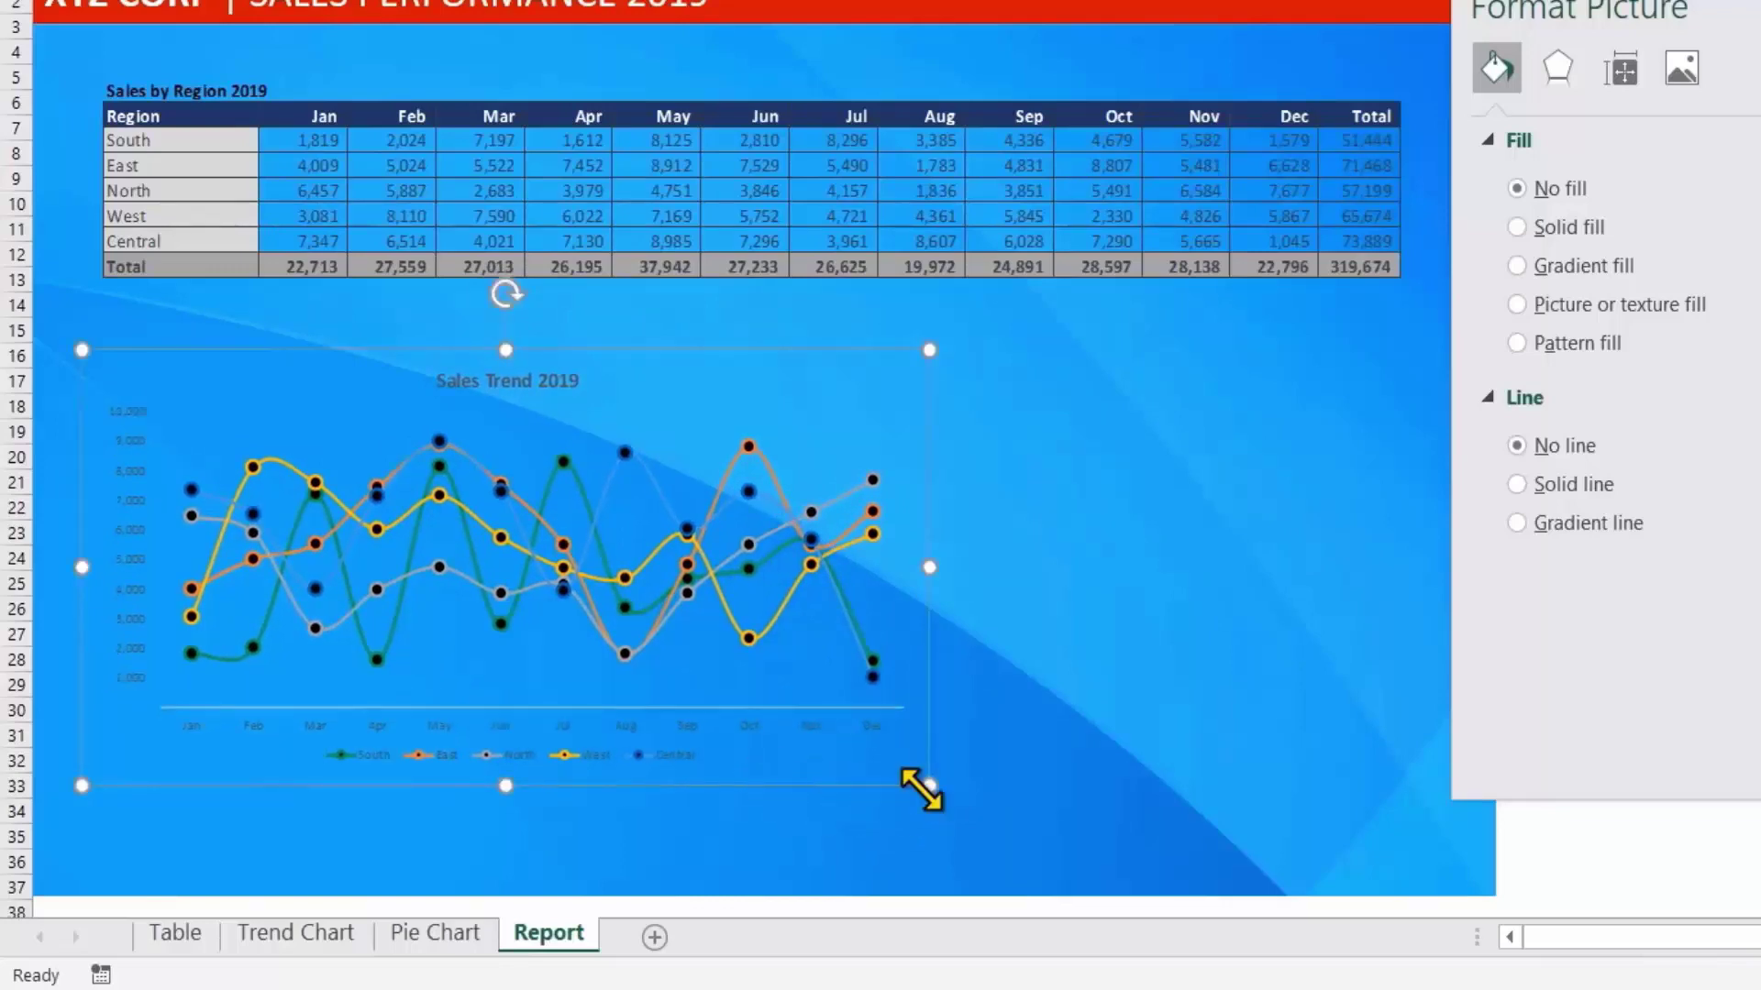
left_click_drag(930, 786, 887, 764)
left_click_drag(769, 784, 769, 782)
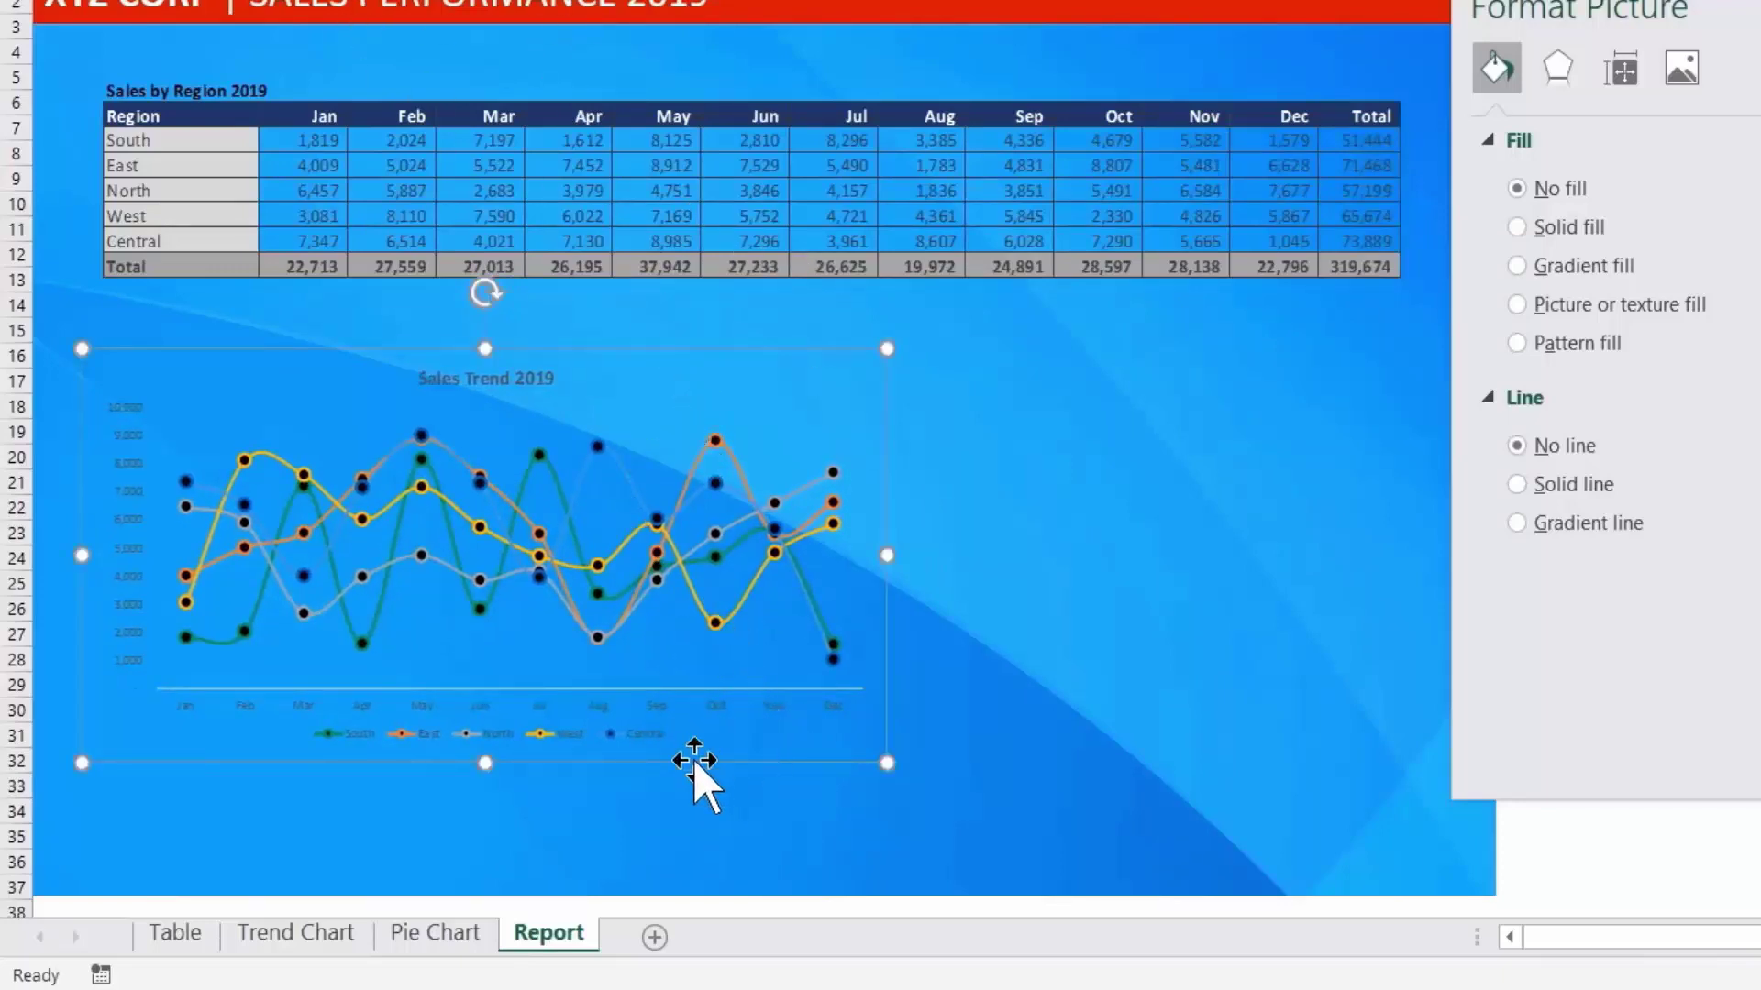
left_click_drag(881, 766, 759, 704)
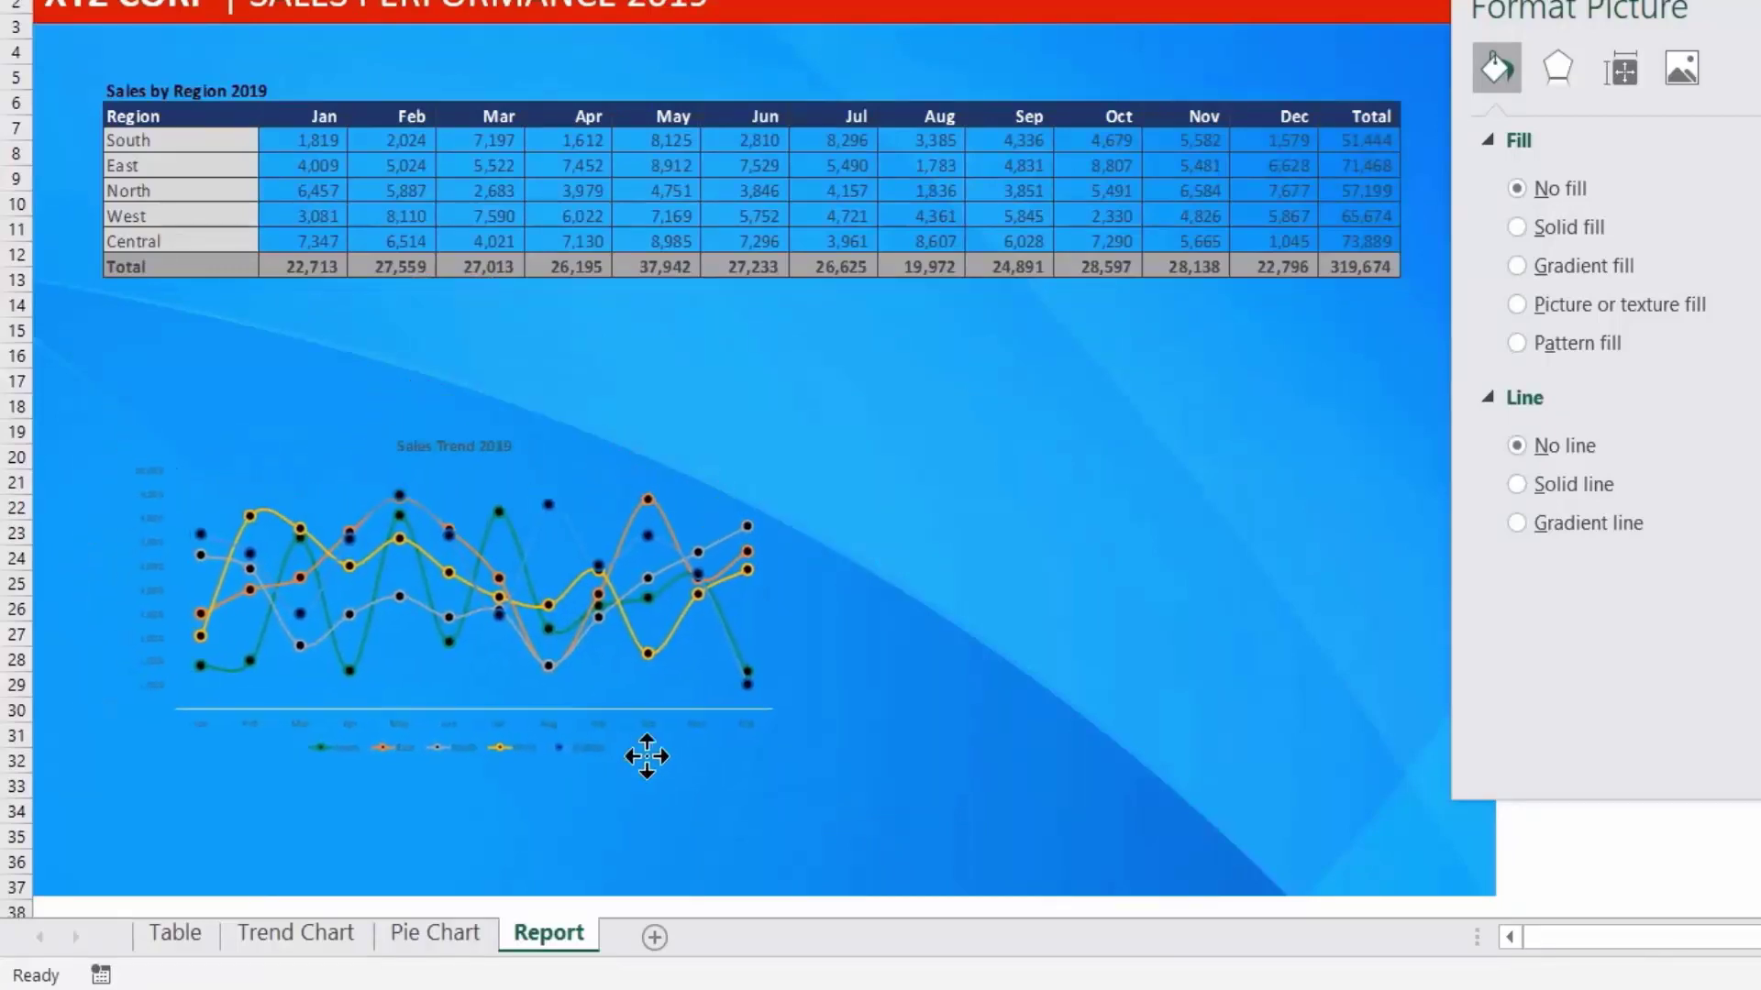
left_click_drag(612, 716, 651, 767)
mouse_move(803, 753)
left_mouse_down()
mouse_move(825, 787)
mouse_move(723, 762)
left_mouse_up()
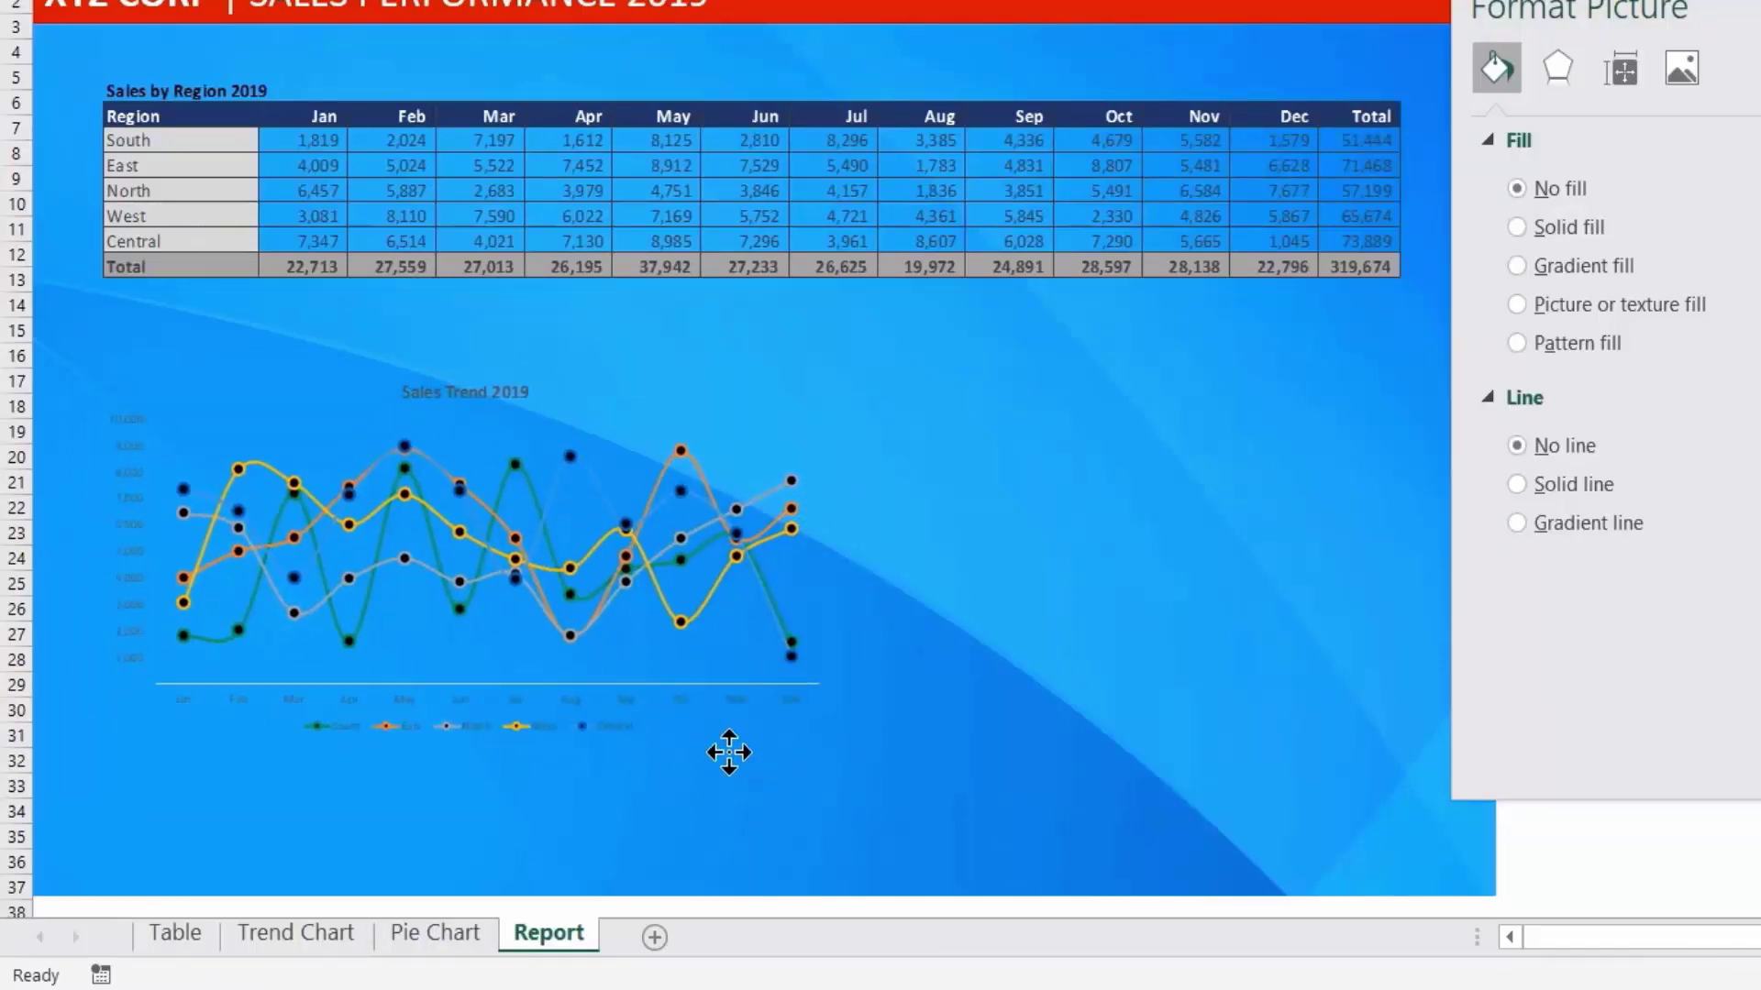
left_click(723, 763)
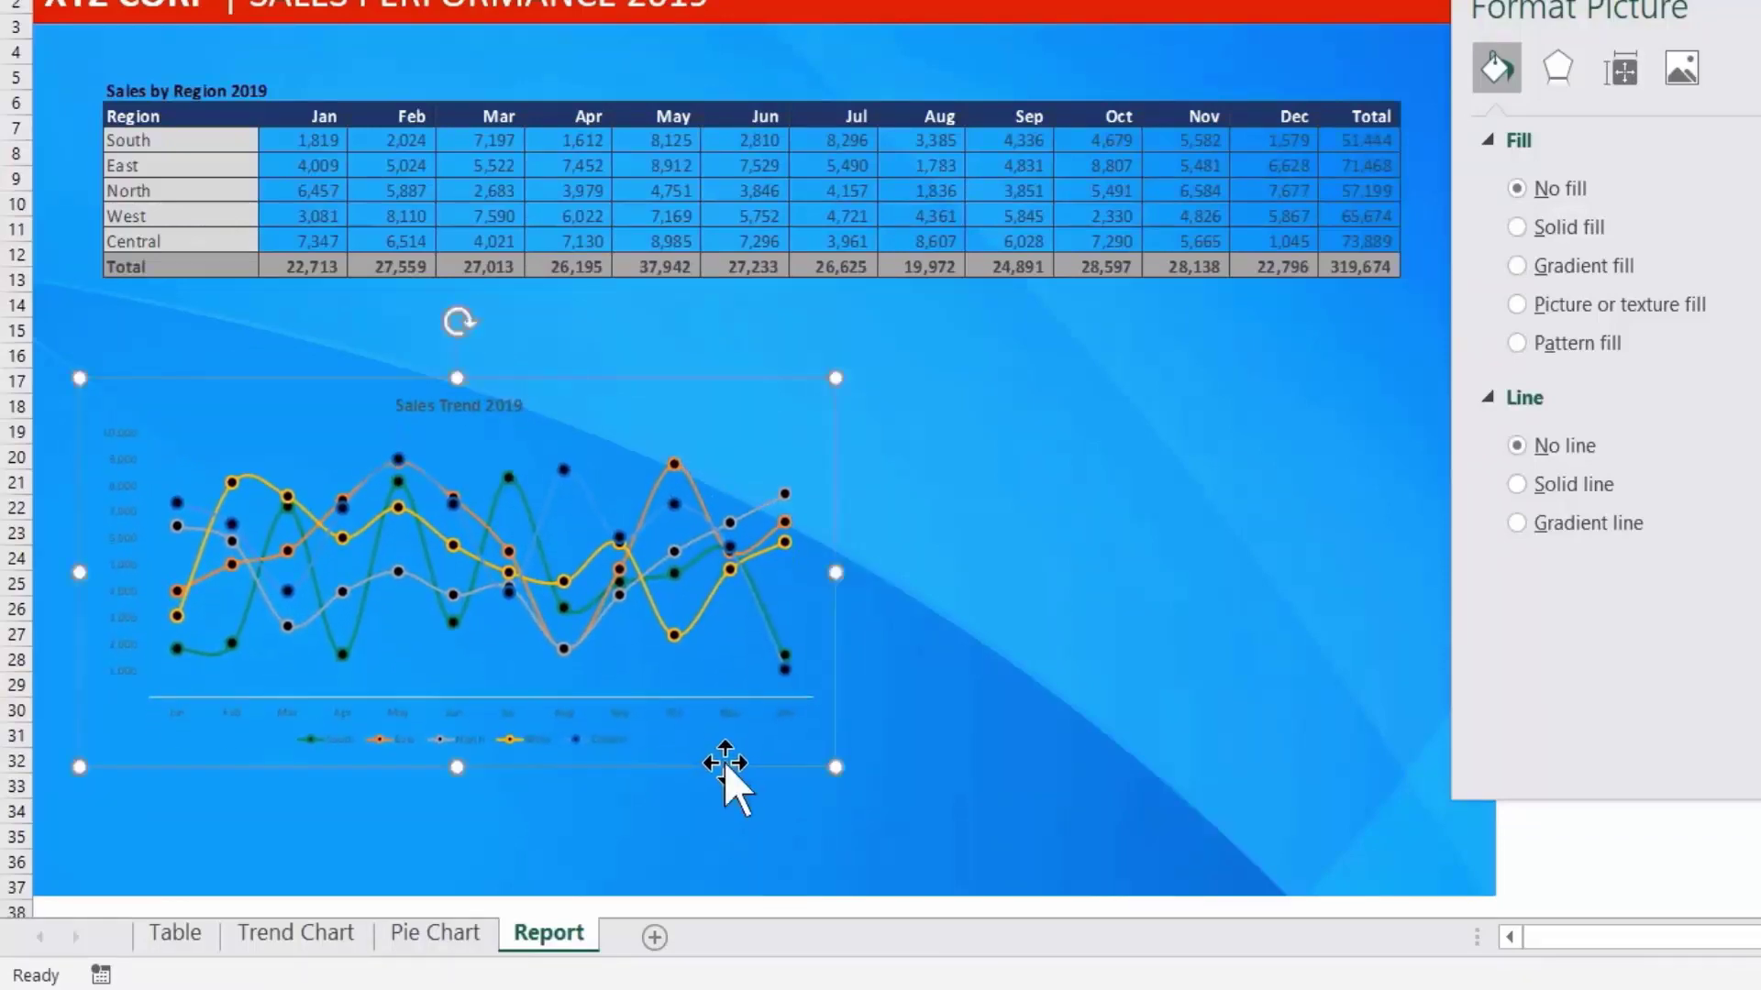
left_click_drag(832, 774, 905, 802)
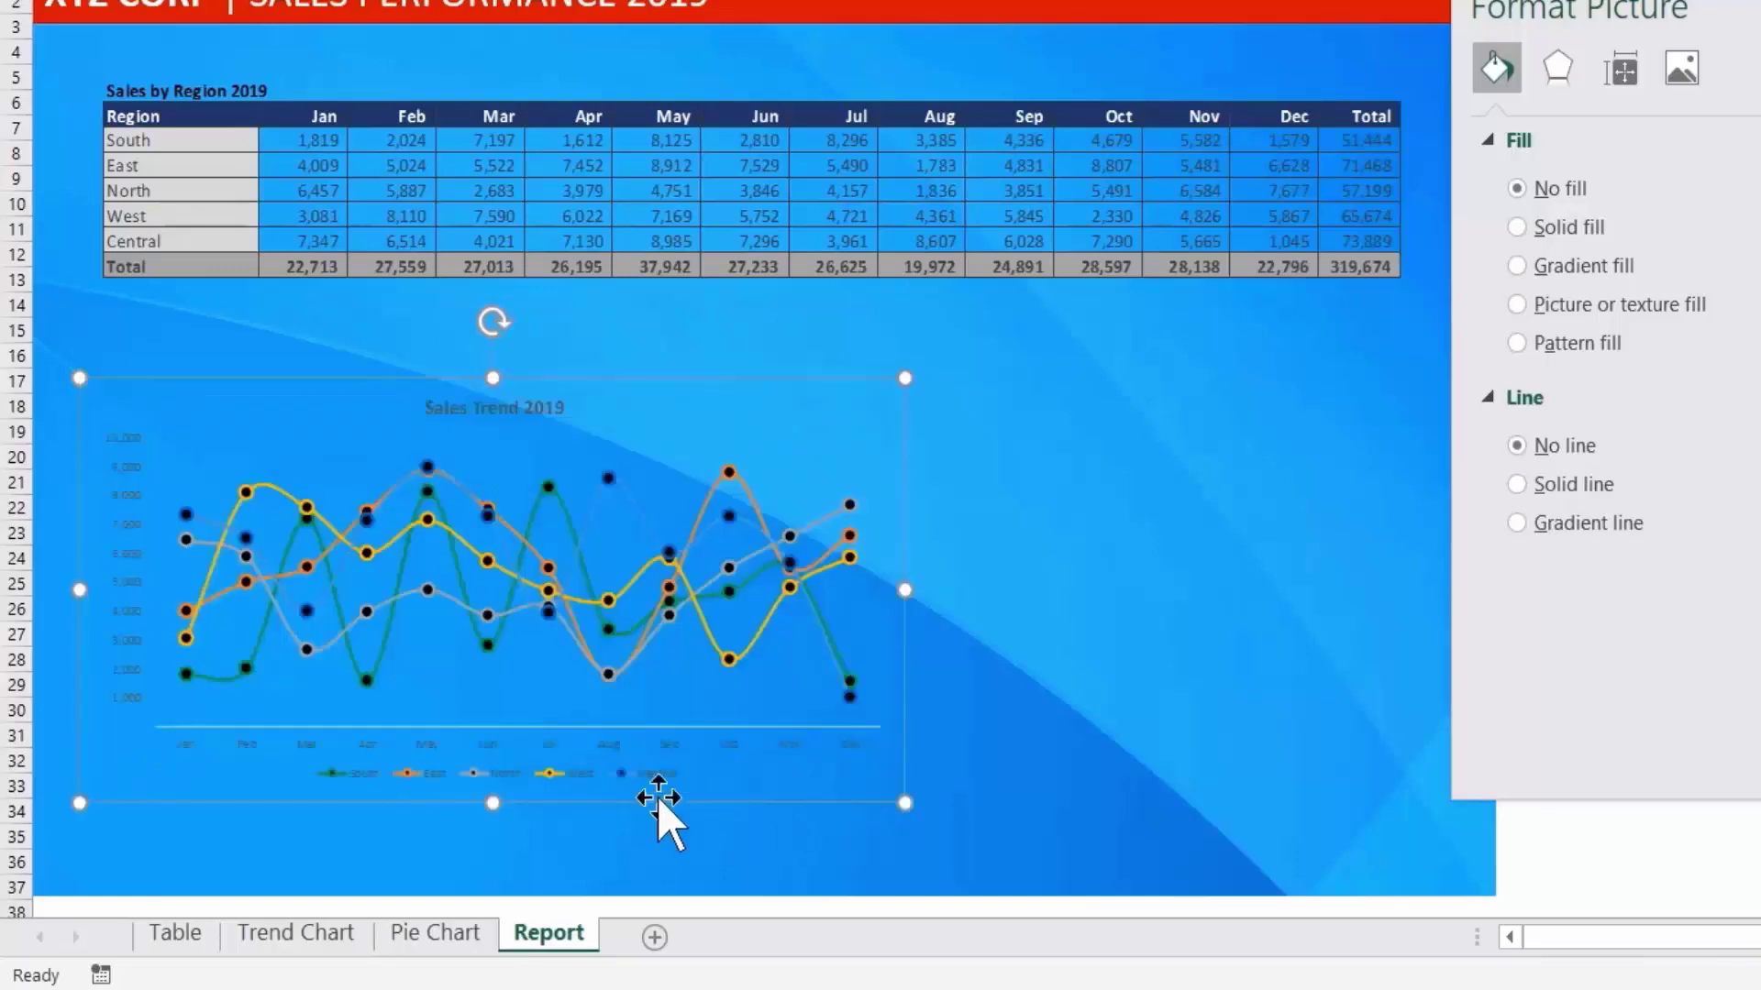
Nudge the trend chart picture up, then move to the cells under the pie chart on Pie Chart.
left_click_drag(712, 798, 714, 788)
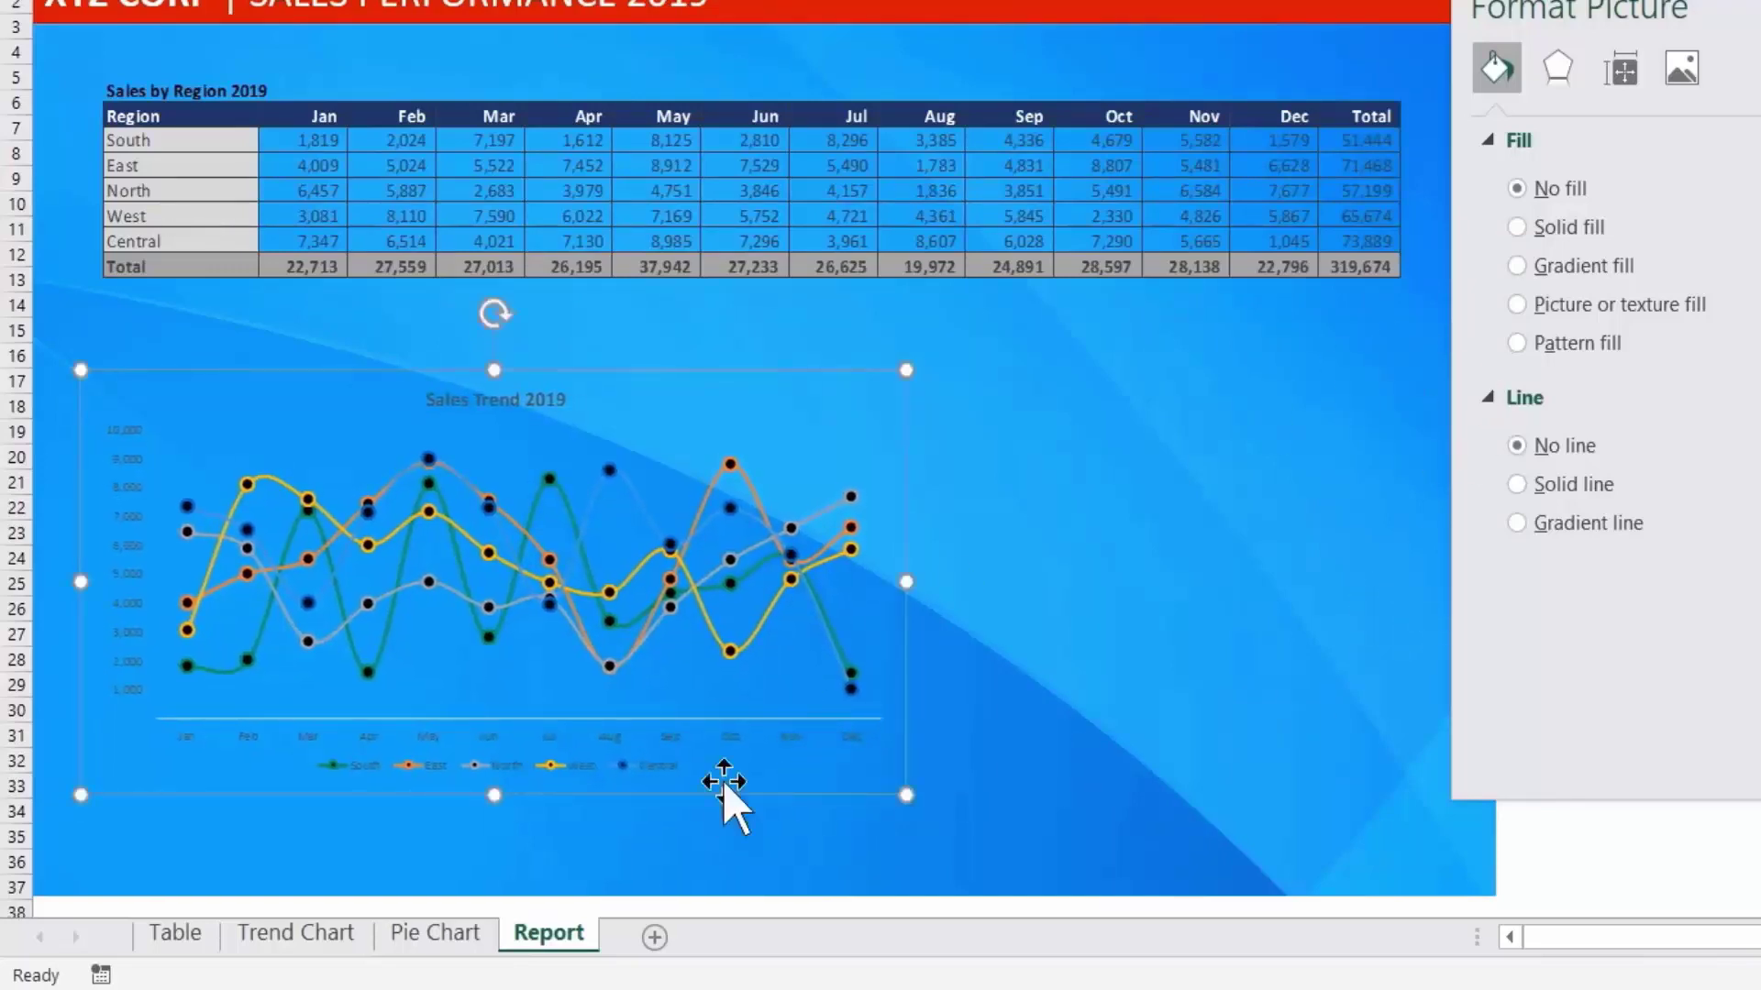
left_click(417, 935)
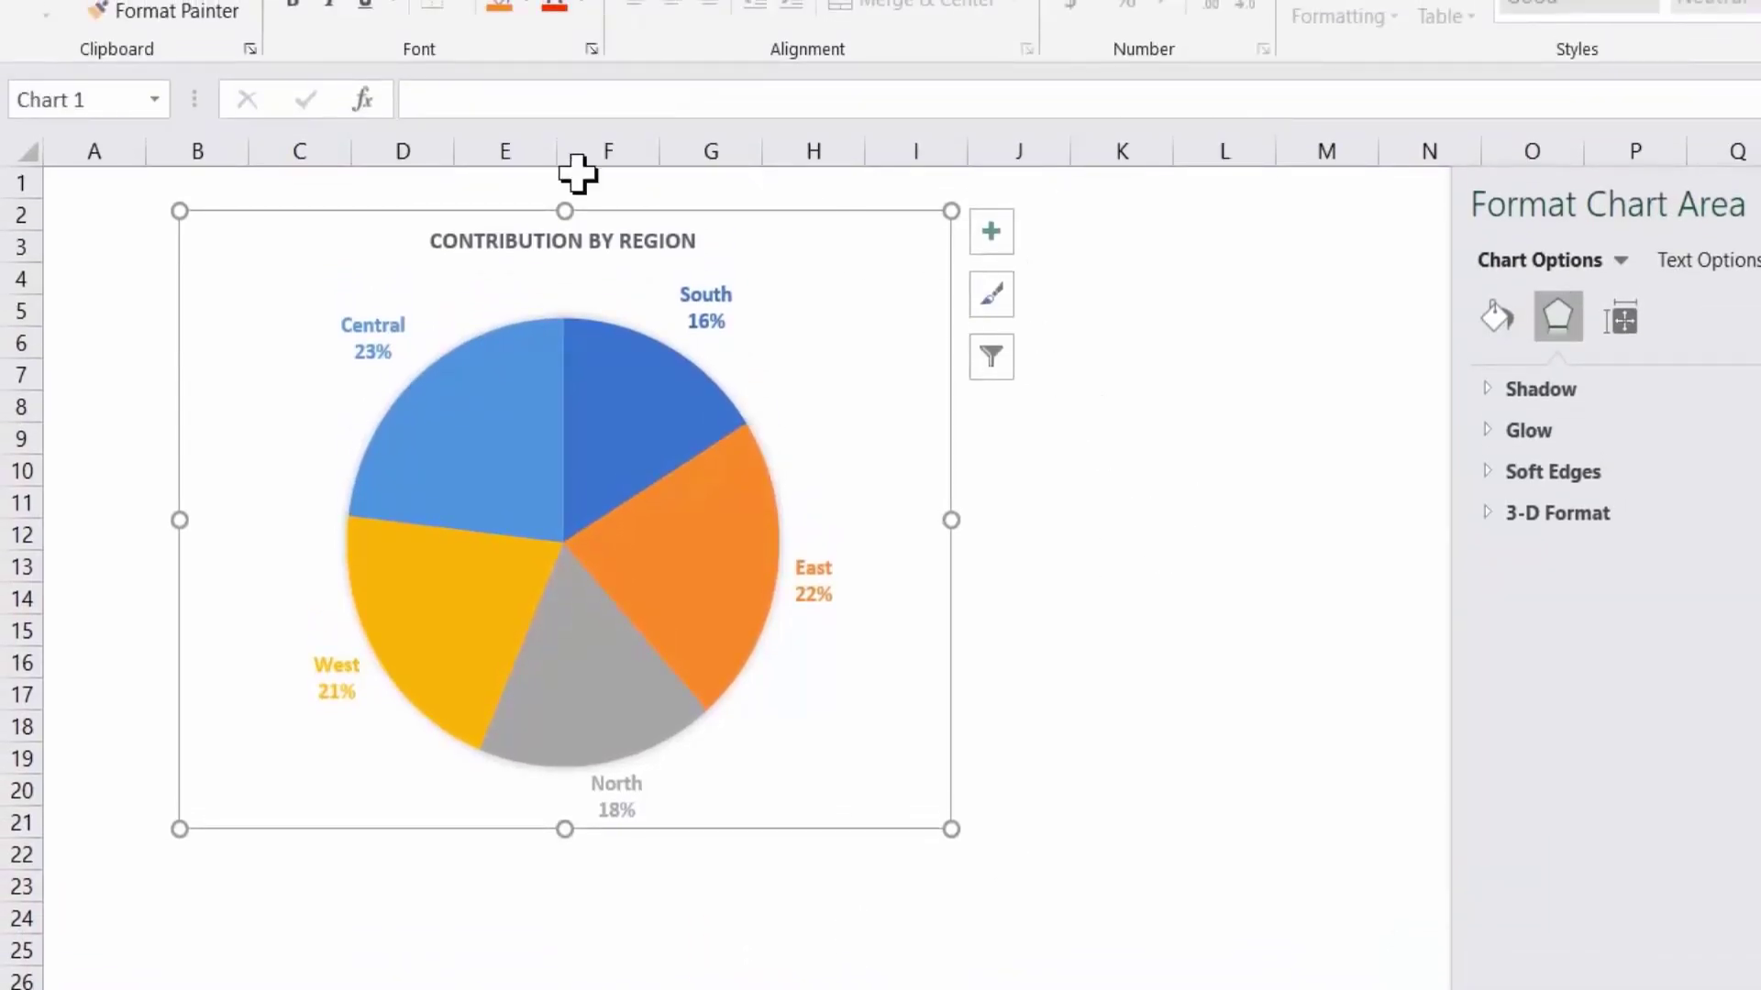
left_click(197, 193)
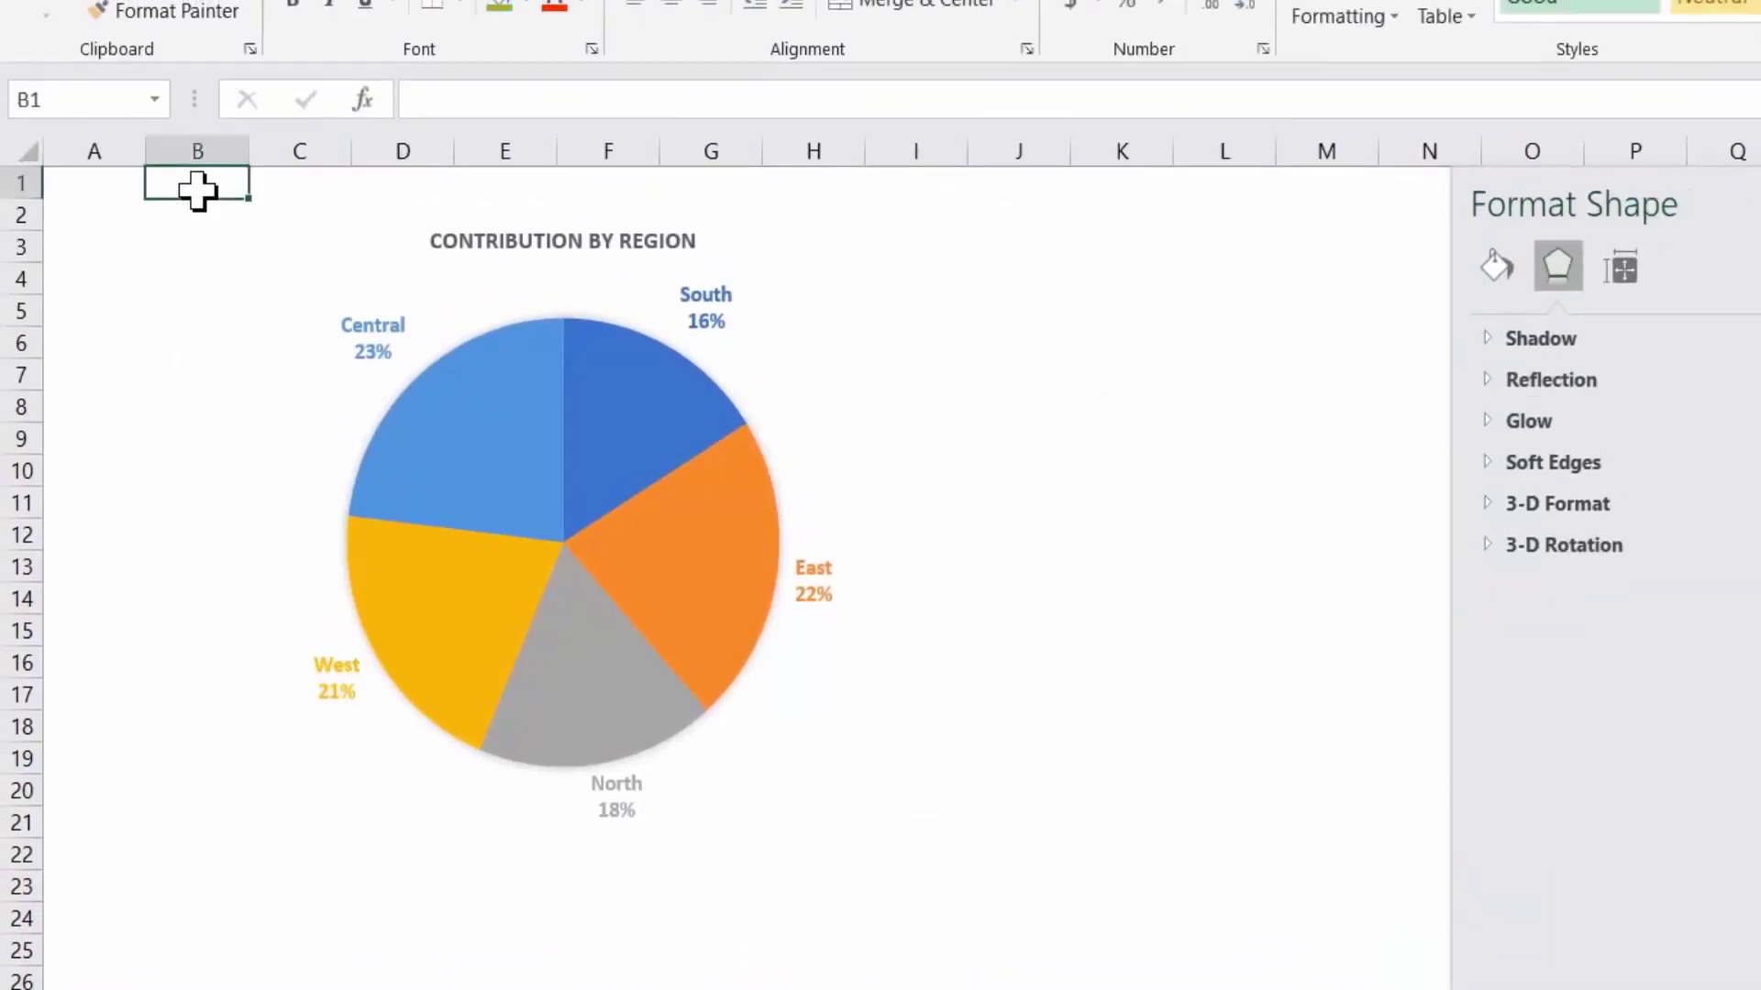
key("Down")
key("Right")
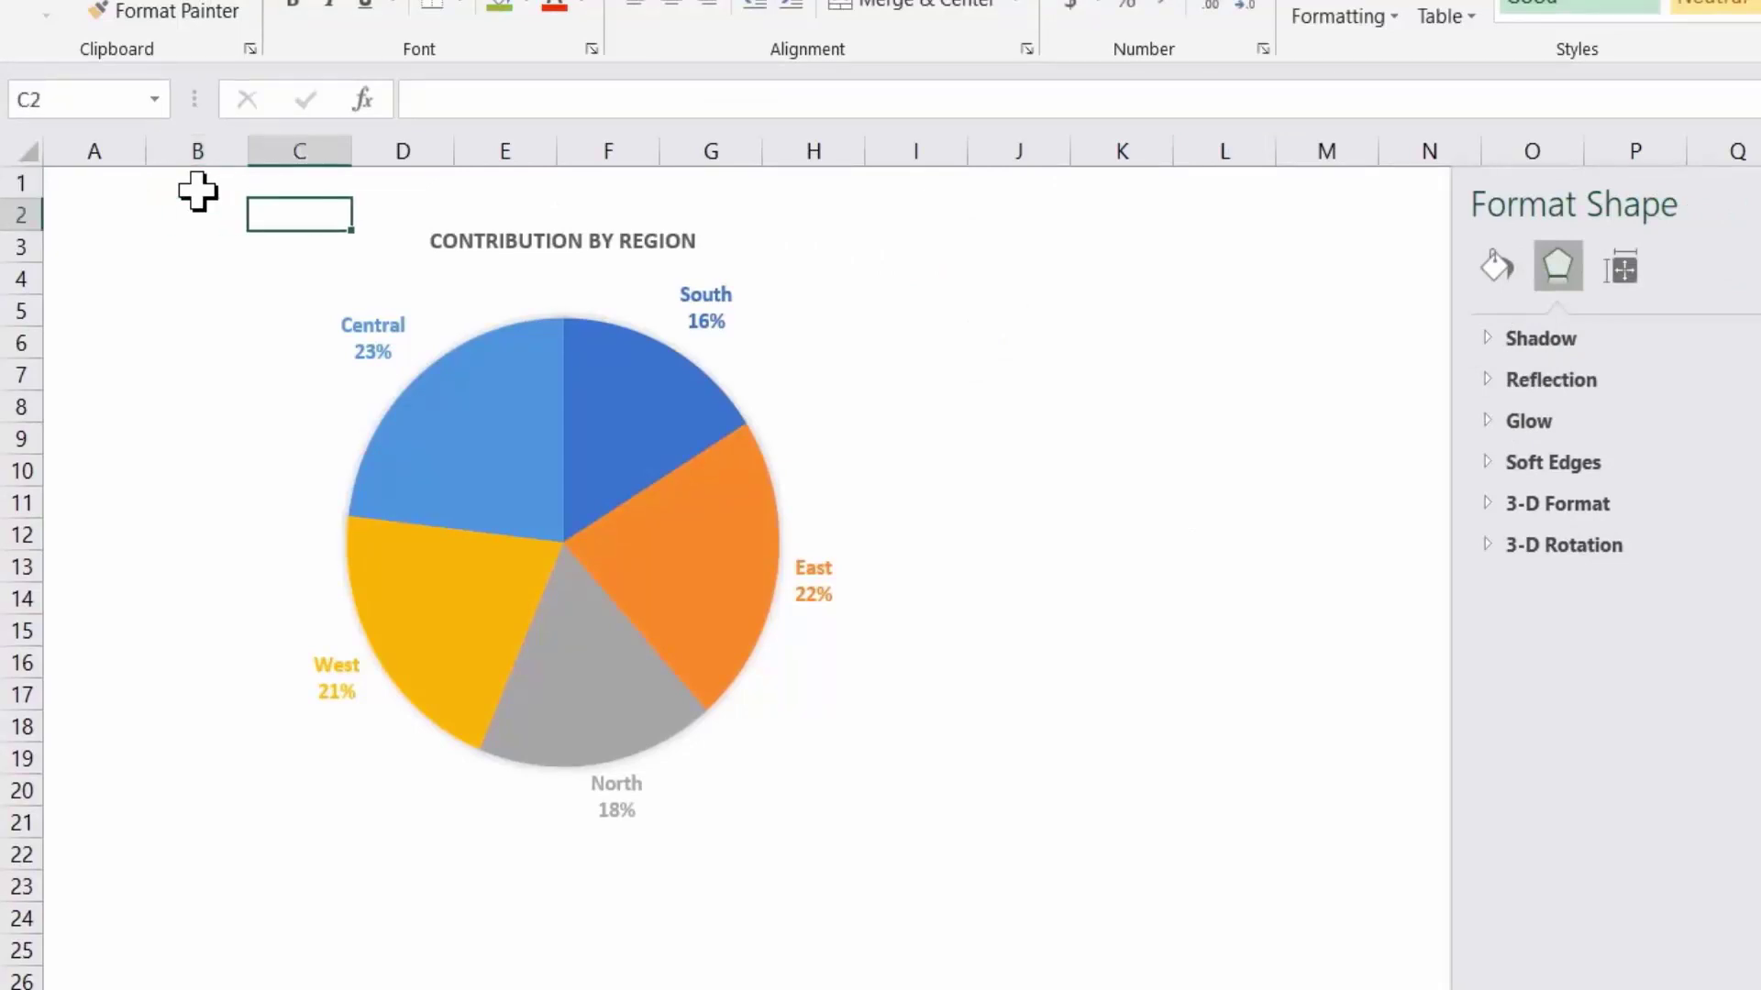
key("Left")
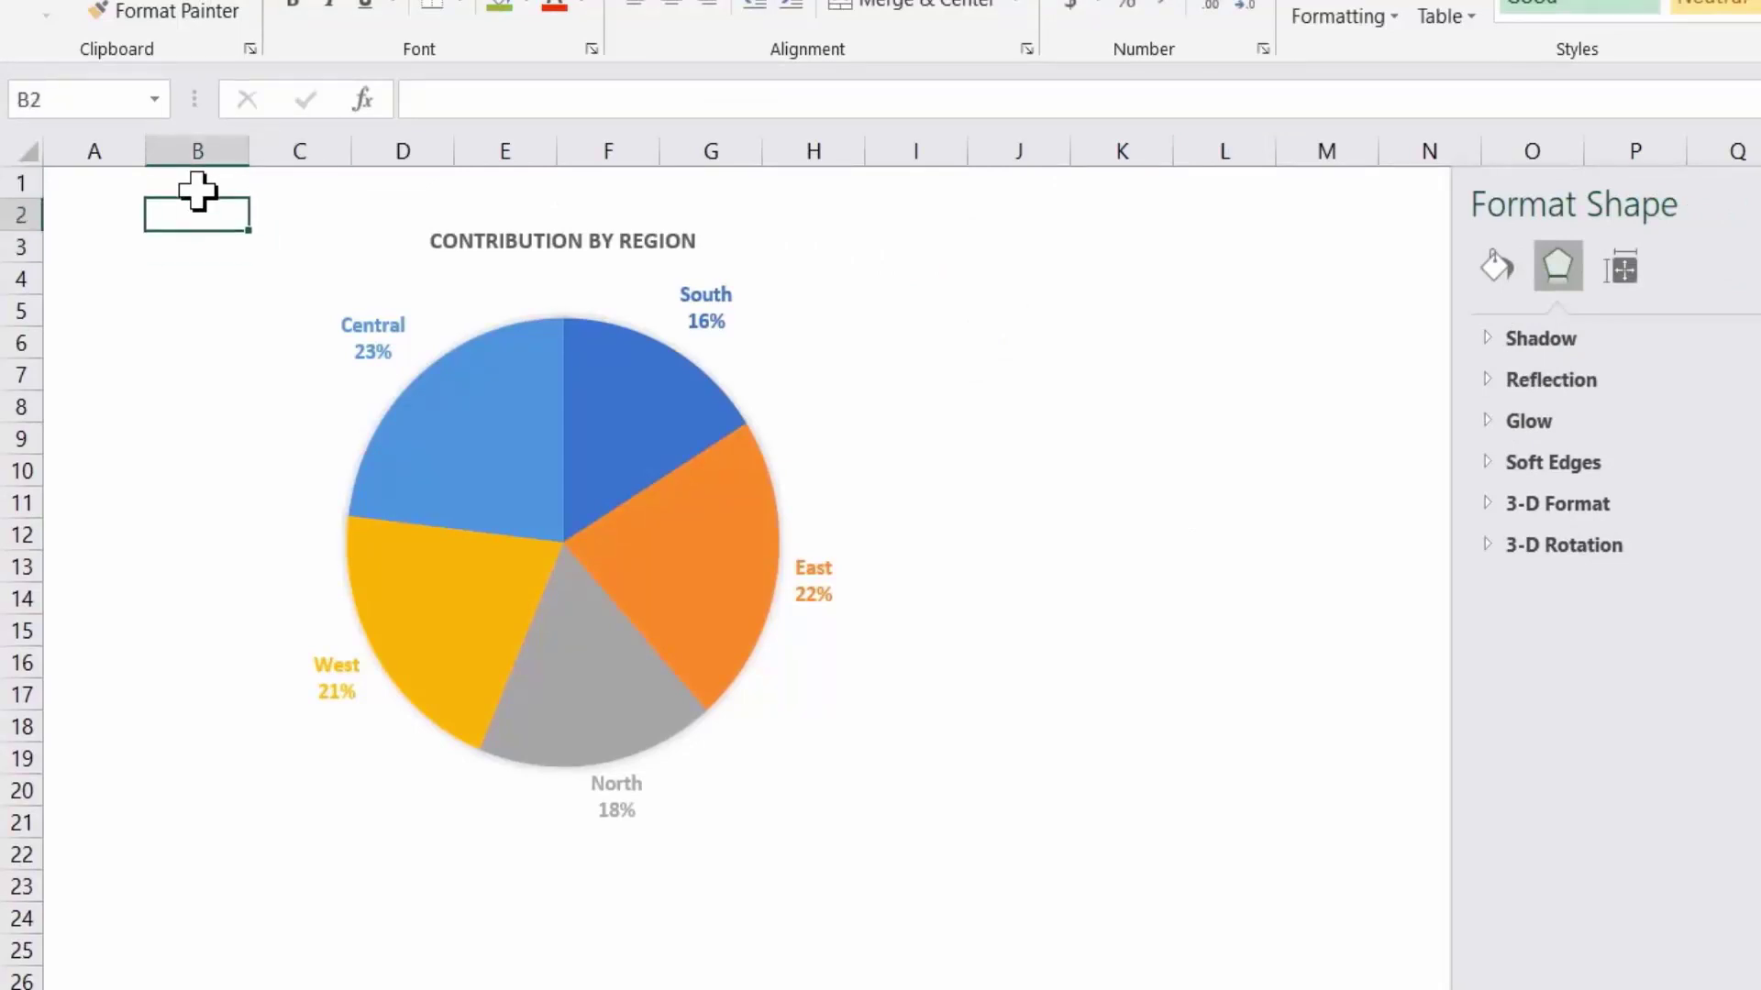
Select B2:I22 under the pie chart and capture it with the Camera tool.
key("shift+Right")
key("shift+Right")
key("shift+Right")
key("shift+Right")
key("Right")
key("Left")
key("shift+Right")
key("shift+Right")
key("shift+Right")
key("shift+Right")
key("shift+Left")
key("shift+Down")
key("shift+Down")
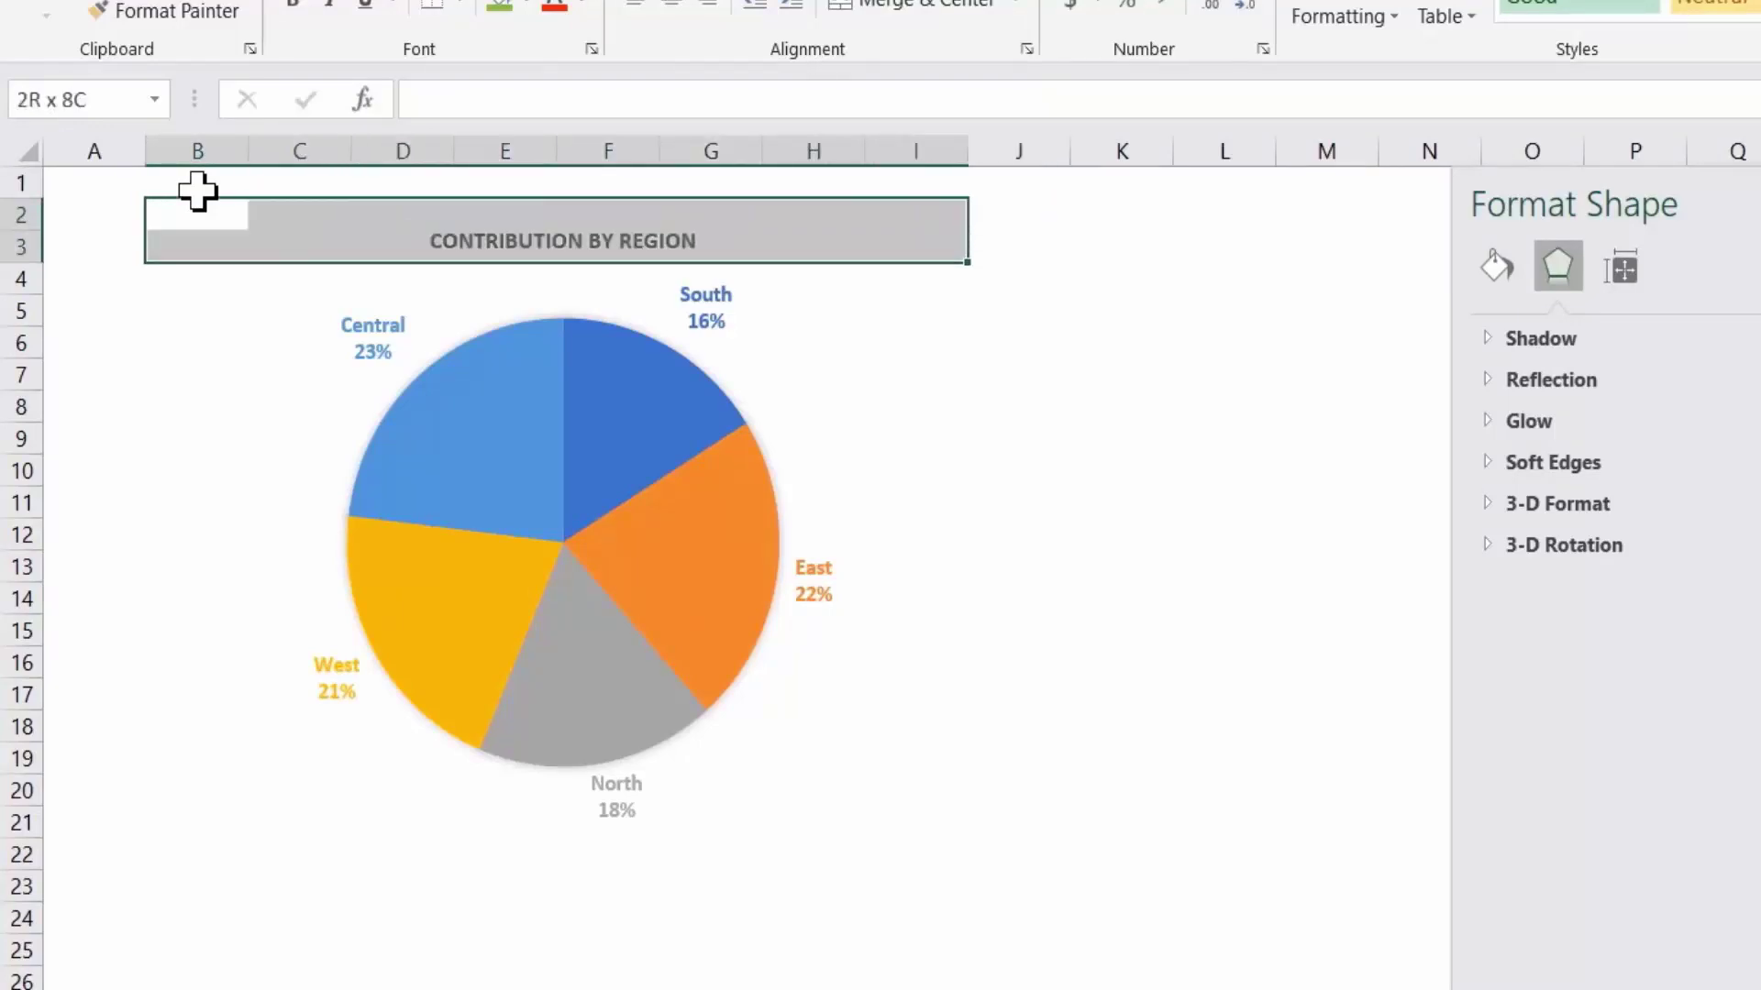
key("shift+Down")
key("shift+Down")
key("shift+Down")
key("shift+Down")
key("shift+Down")
key("shift+Down")
key("shift+Down")
key("shift+Down")
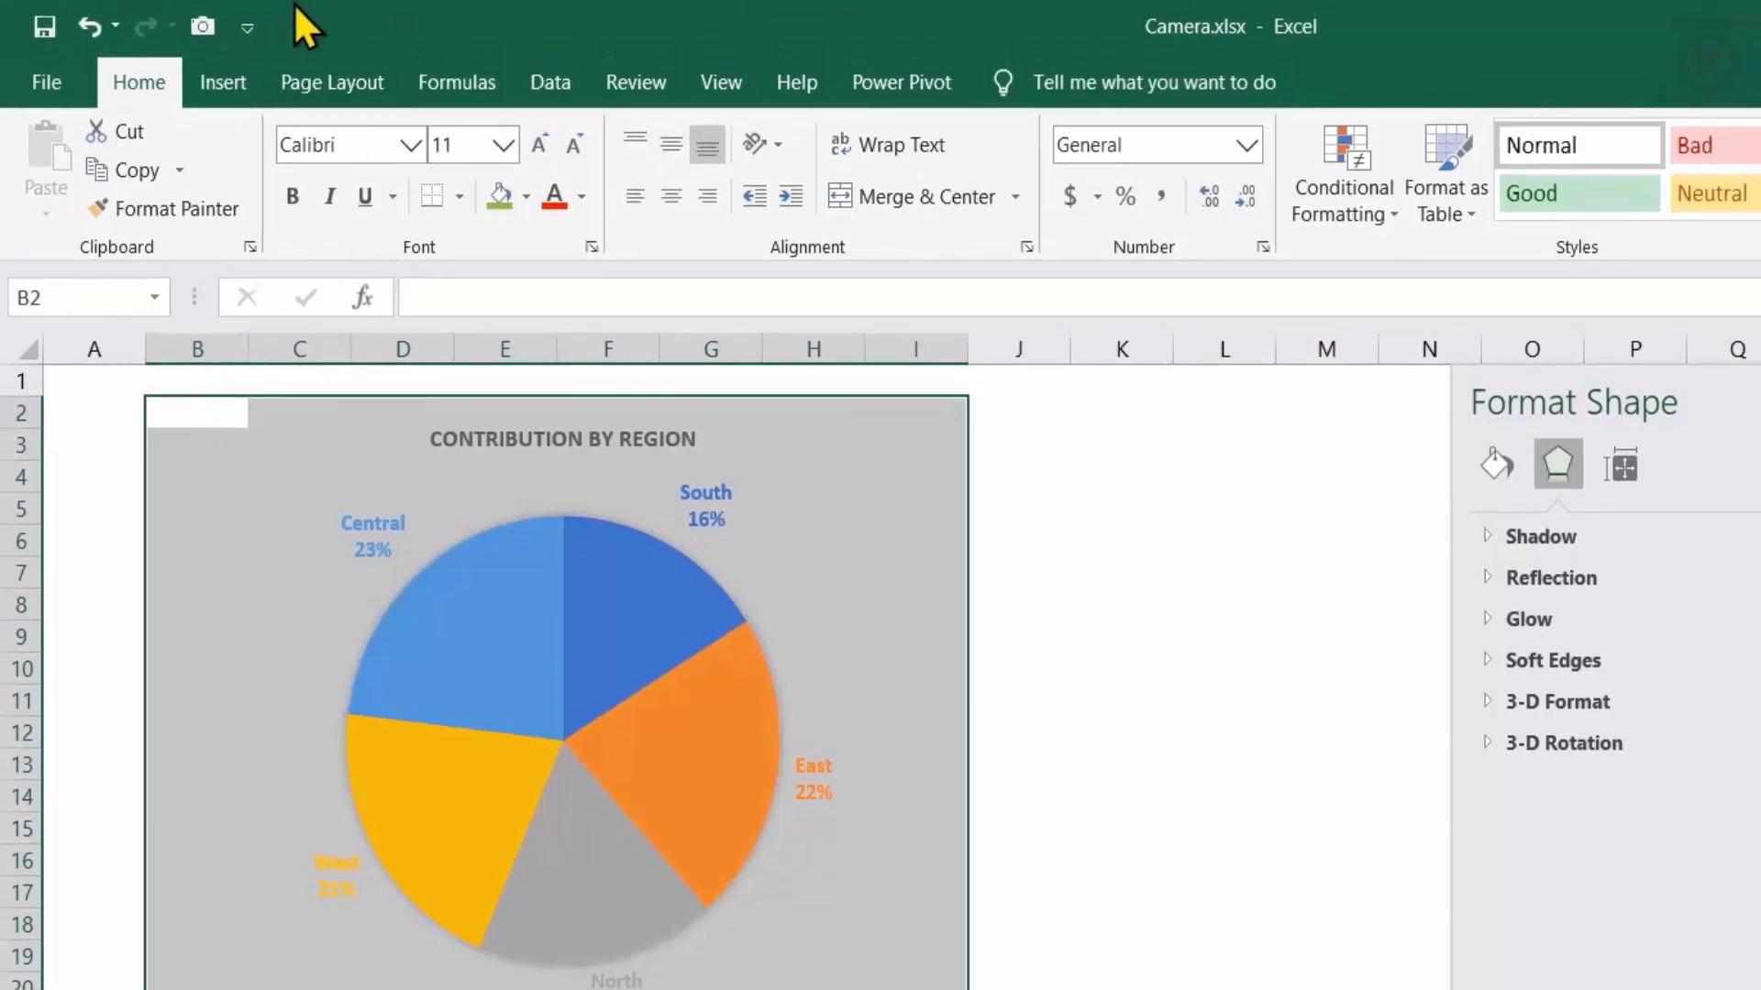
left_click(204, 28)
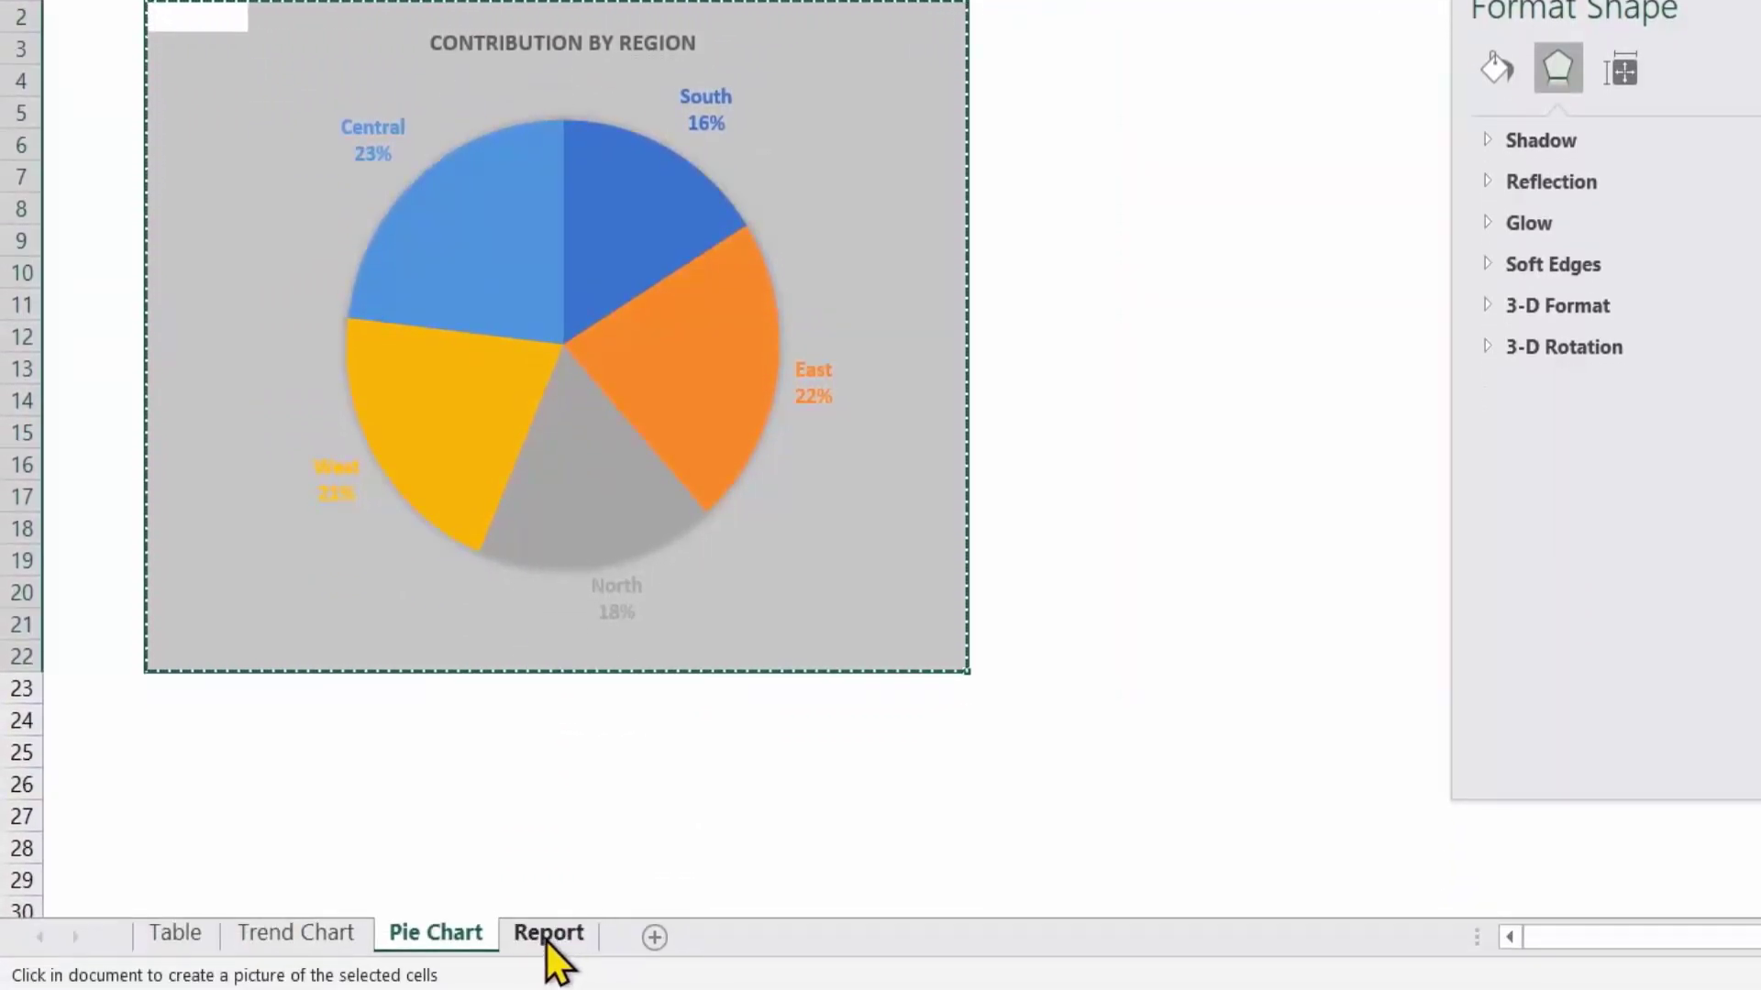
Drop the pie chart camera picture on the Report sheet, shrink it, and position it beside the trend chart.
left_click(554, 932)
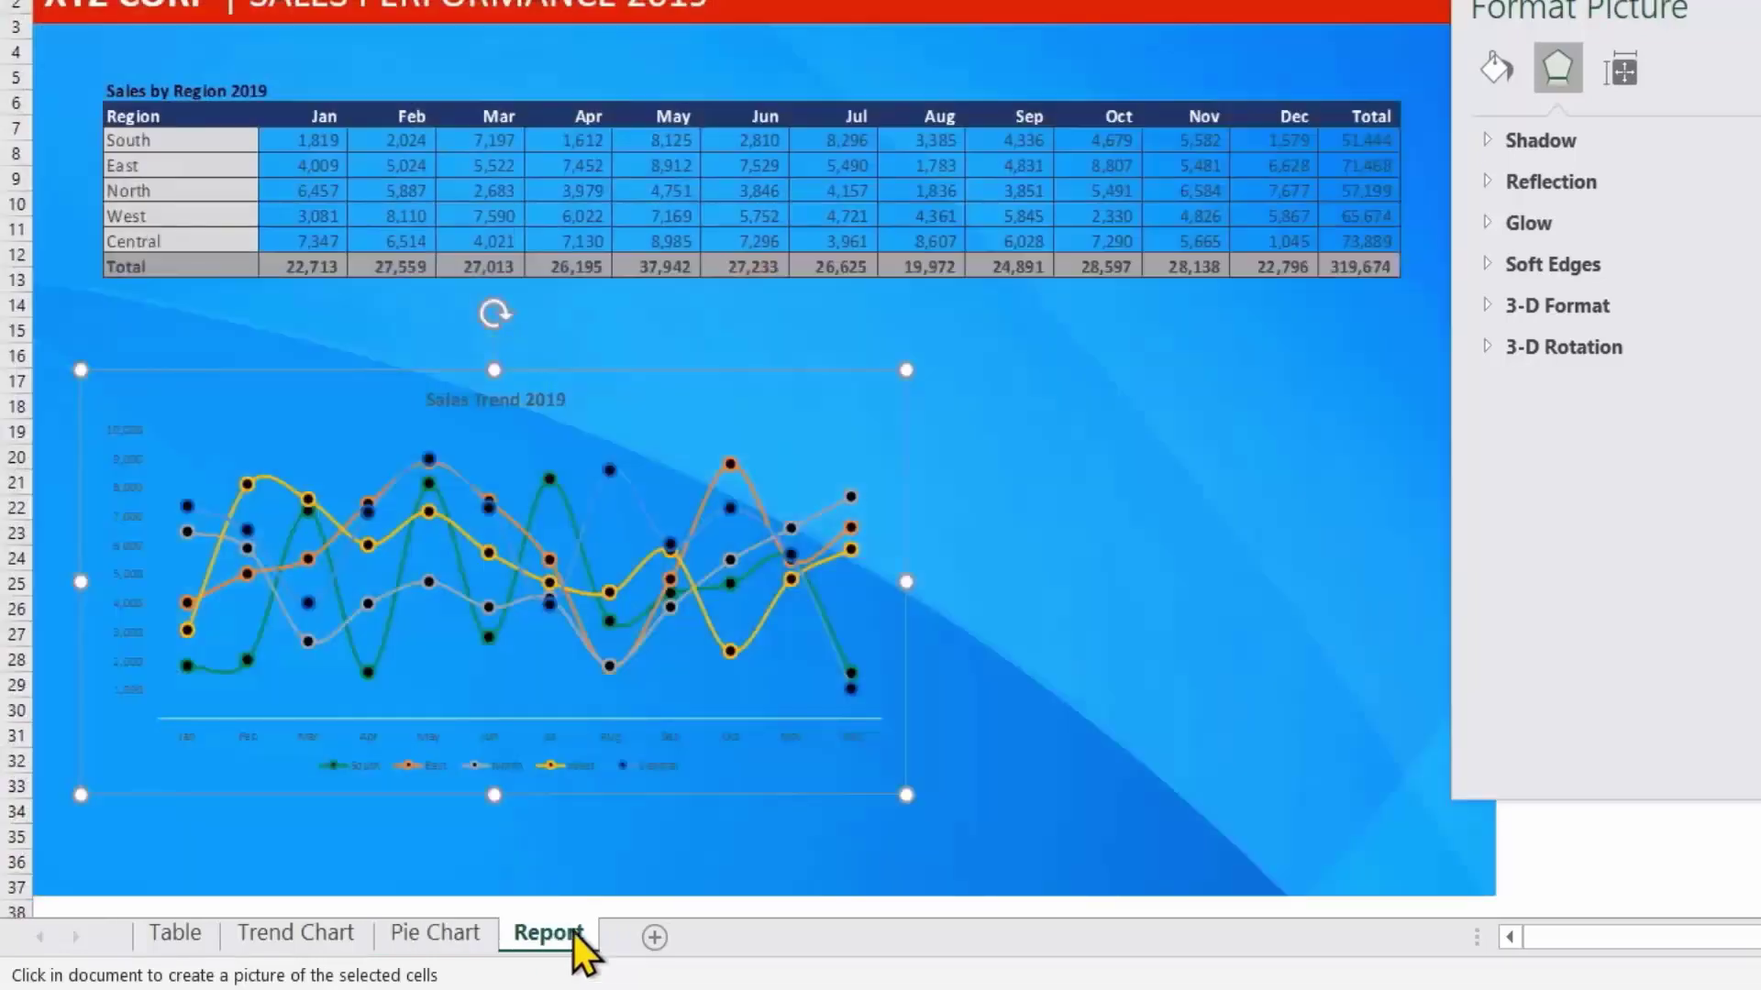
left_click(995, 368)
mouse_move(1132, 511)
left_mouse_down()
mouse_move(1050, 471)
mouse_move(1051, 501)
left_mouse_up()
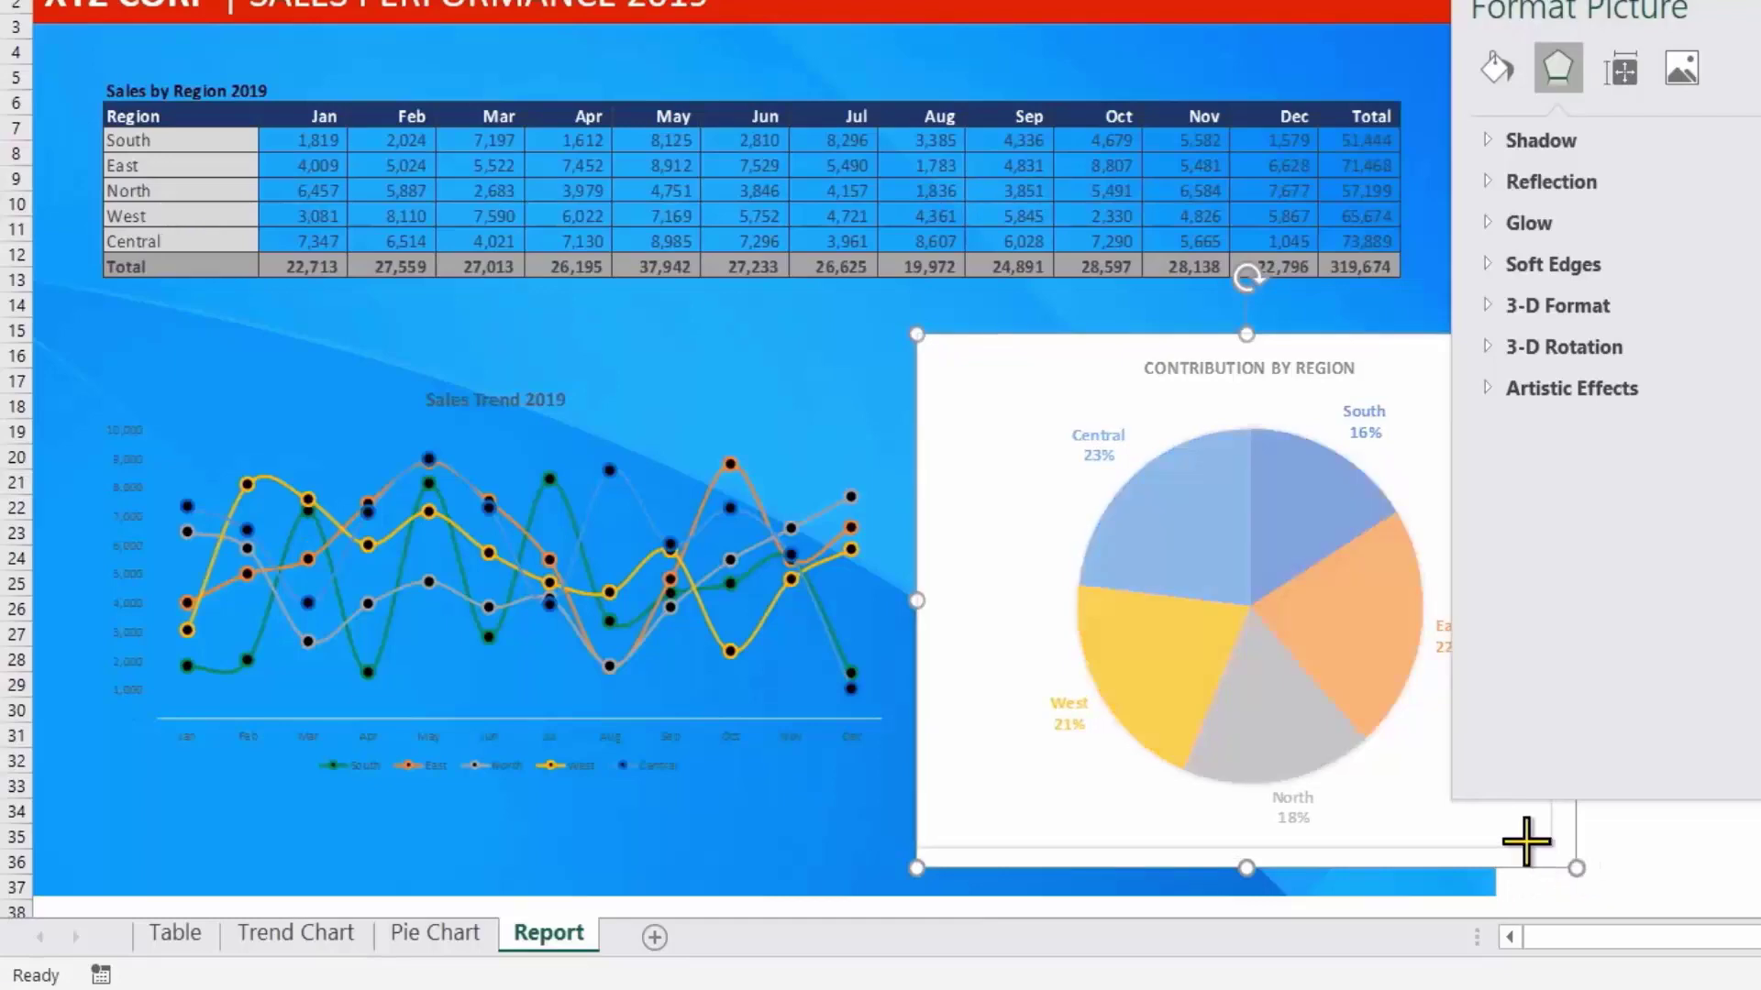
left_click_drag(1579, 871, 1491, 801)
mouse_move(1320, 719)
left_mouse_down()
mouse_move(1277, 765)
mouse_move(1289, 740)
left_mouse_up()
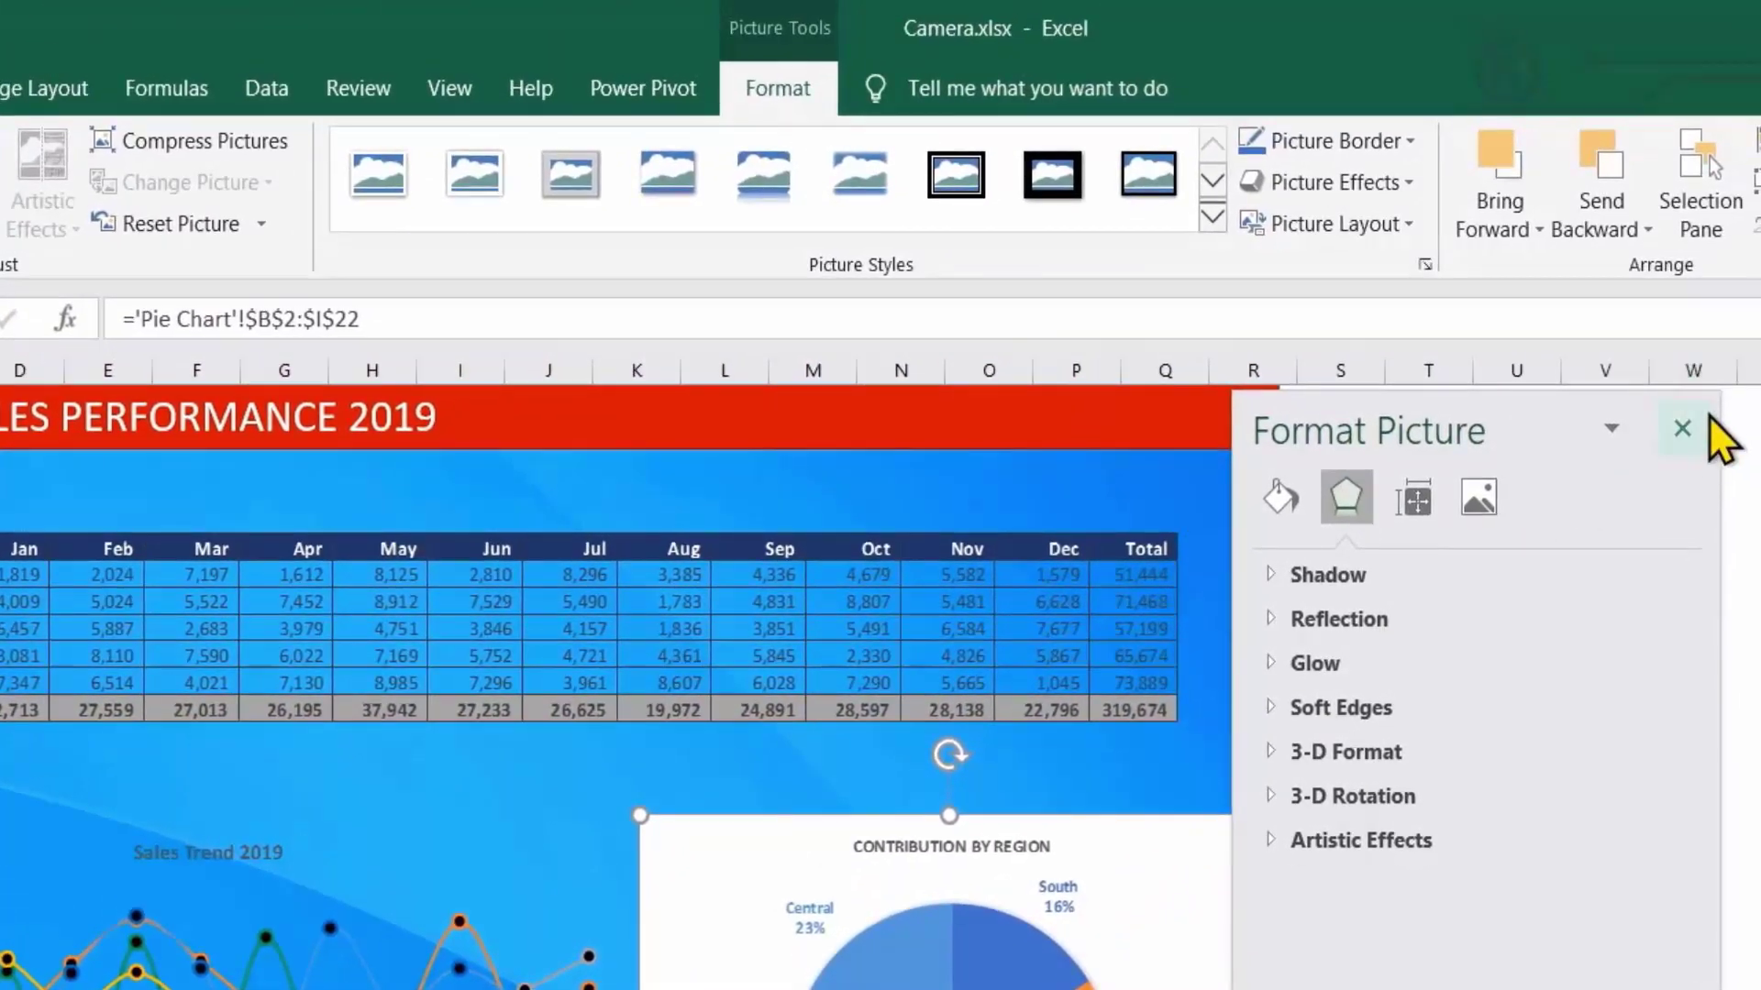
left_click(1682, 428)
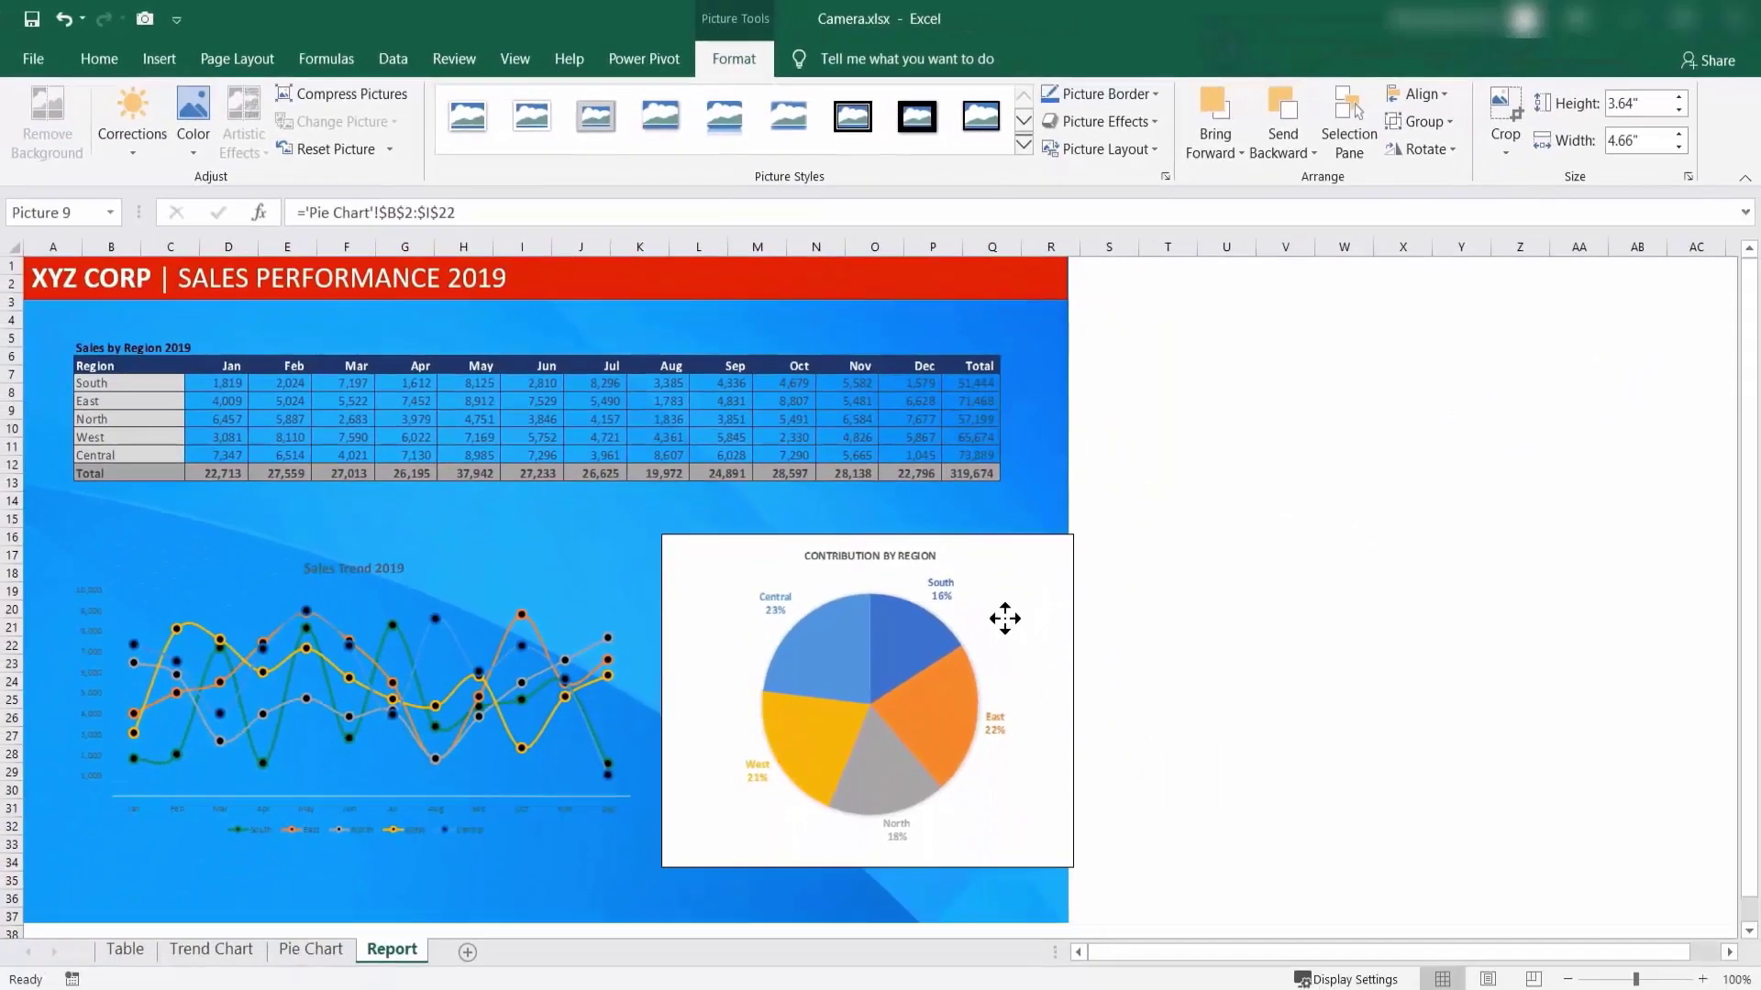
left_click_drag(1005, 619, 987, 614)
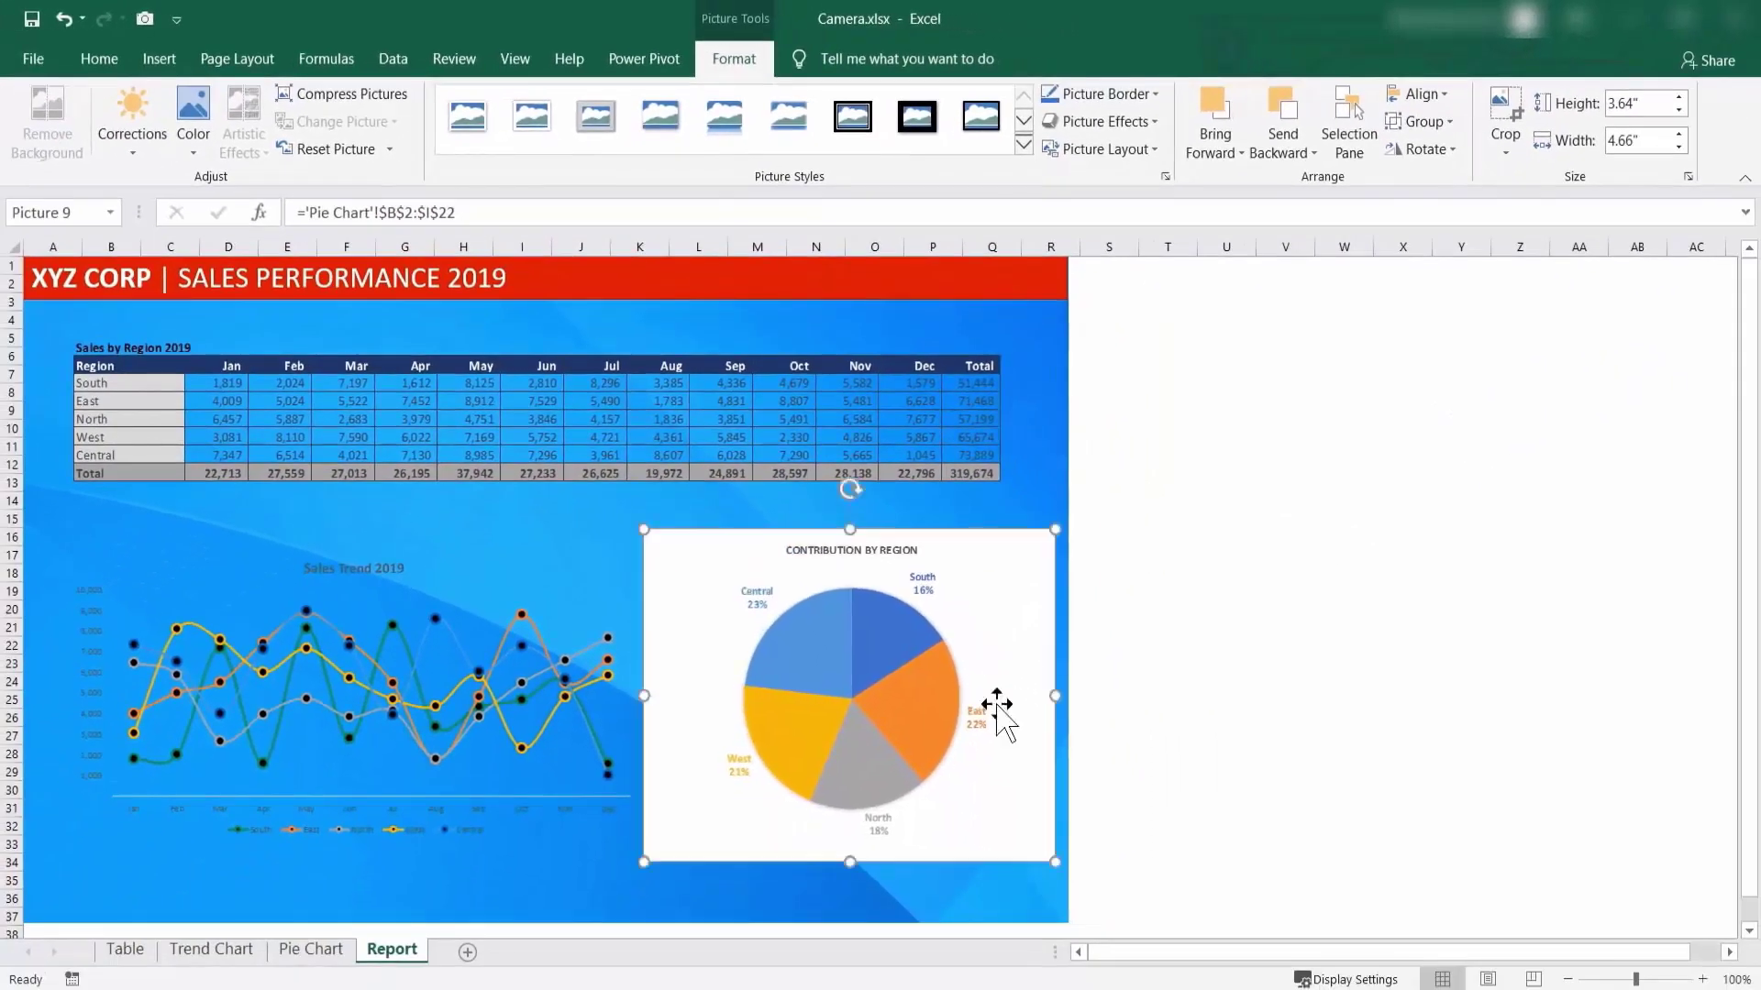
left_click_drag(1054, 863, 1012, 807)
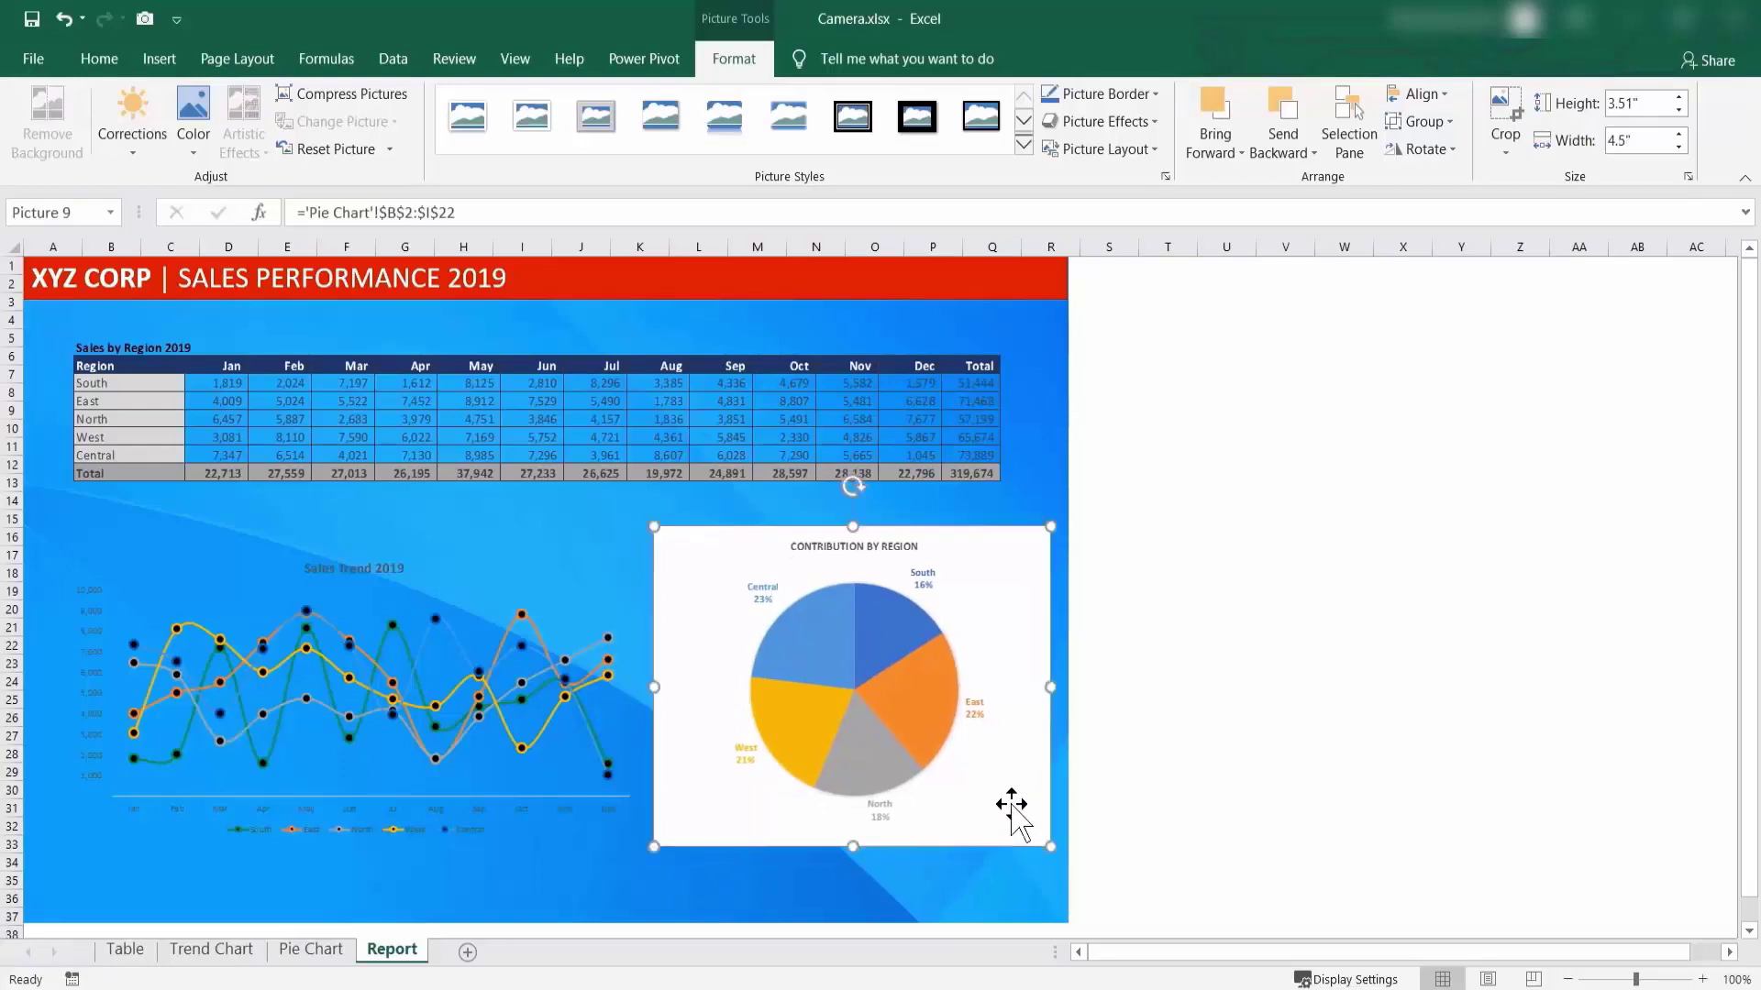
Set the pie chart picture to No fill and No line in Format Picture.
right_click(966, 812)
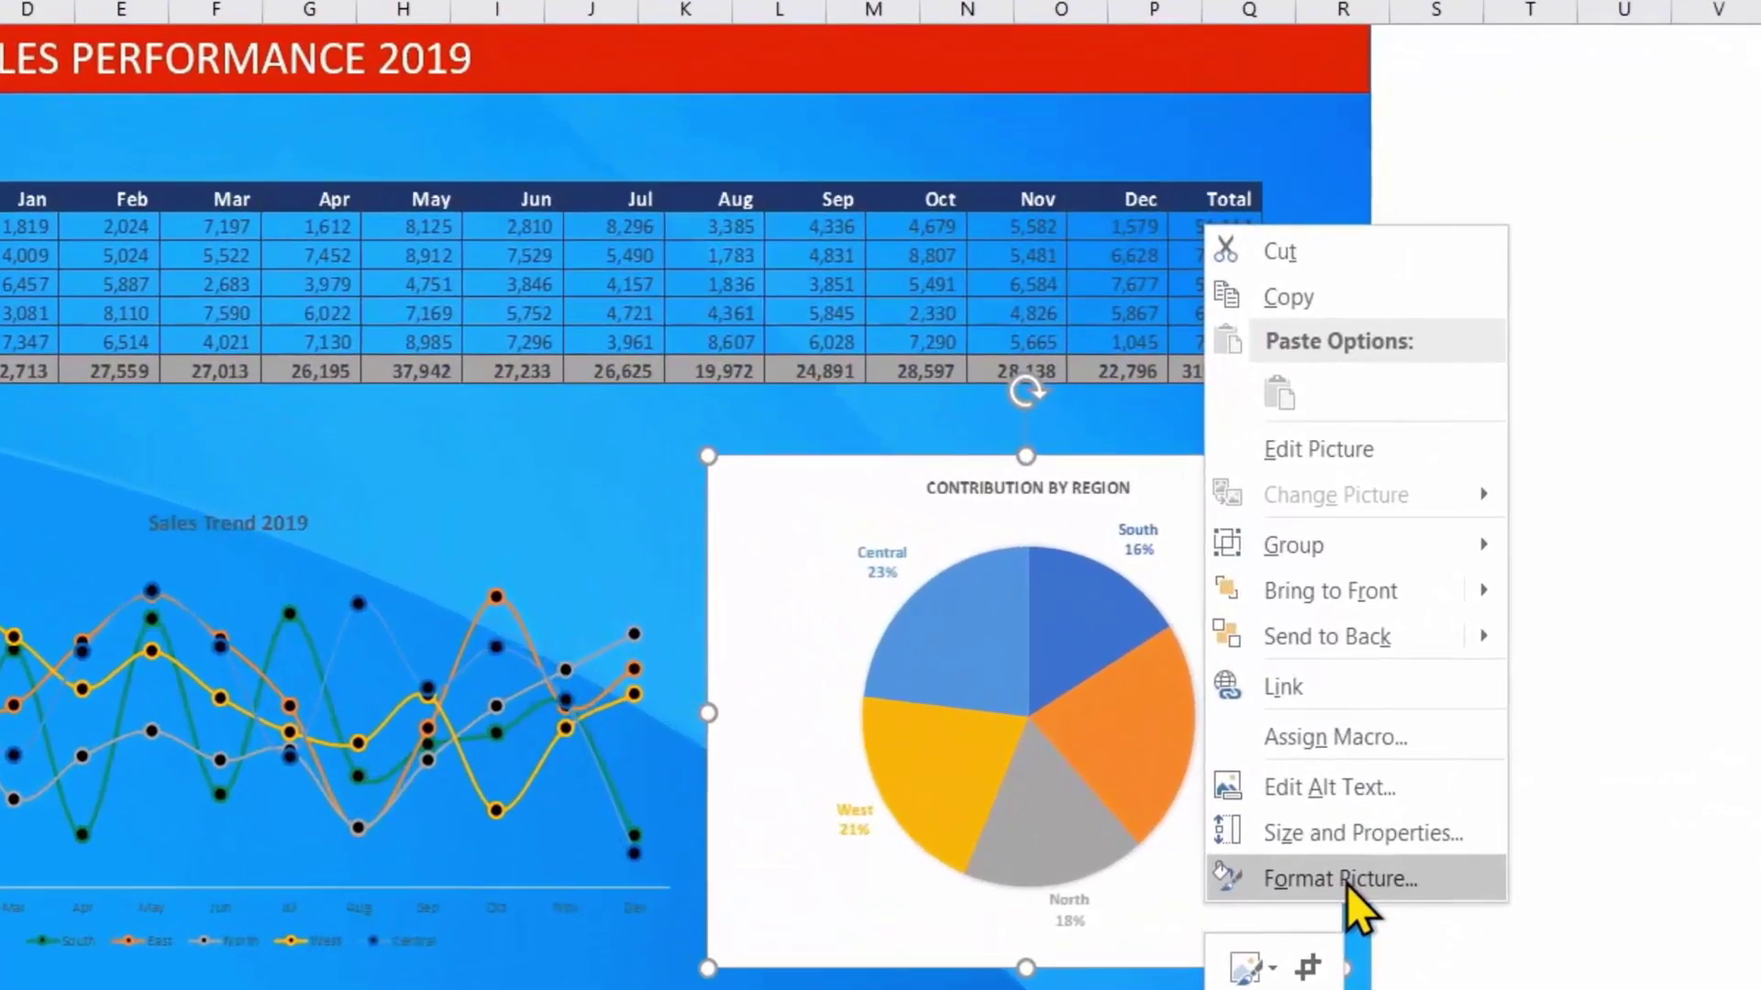
left_click(1062, 794)
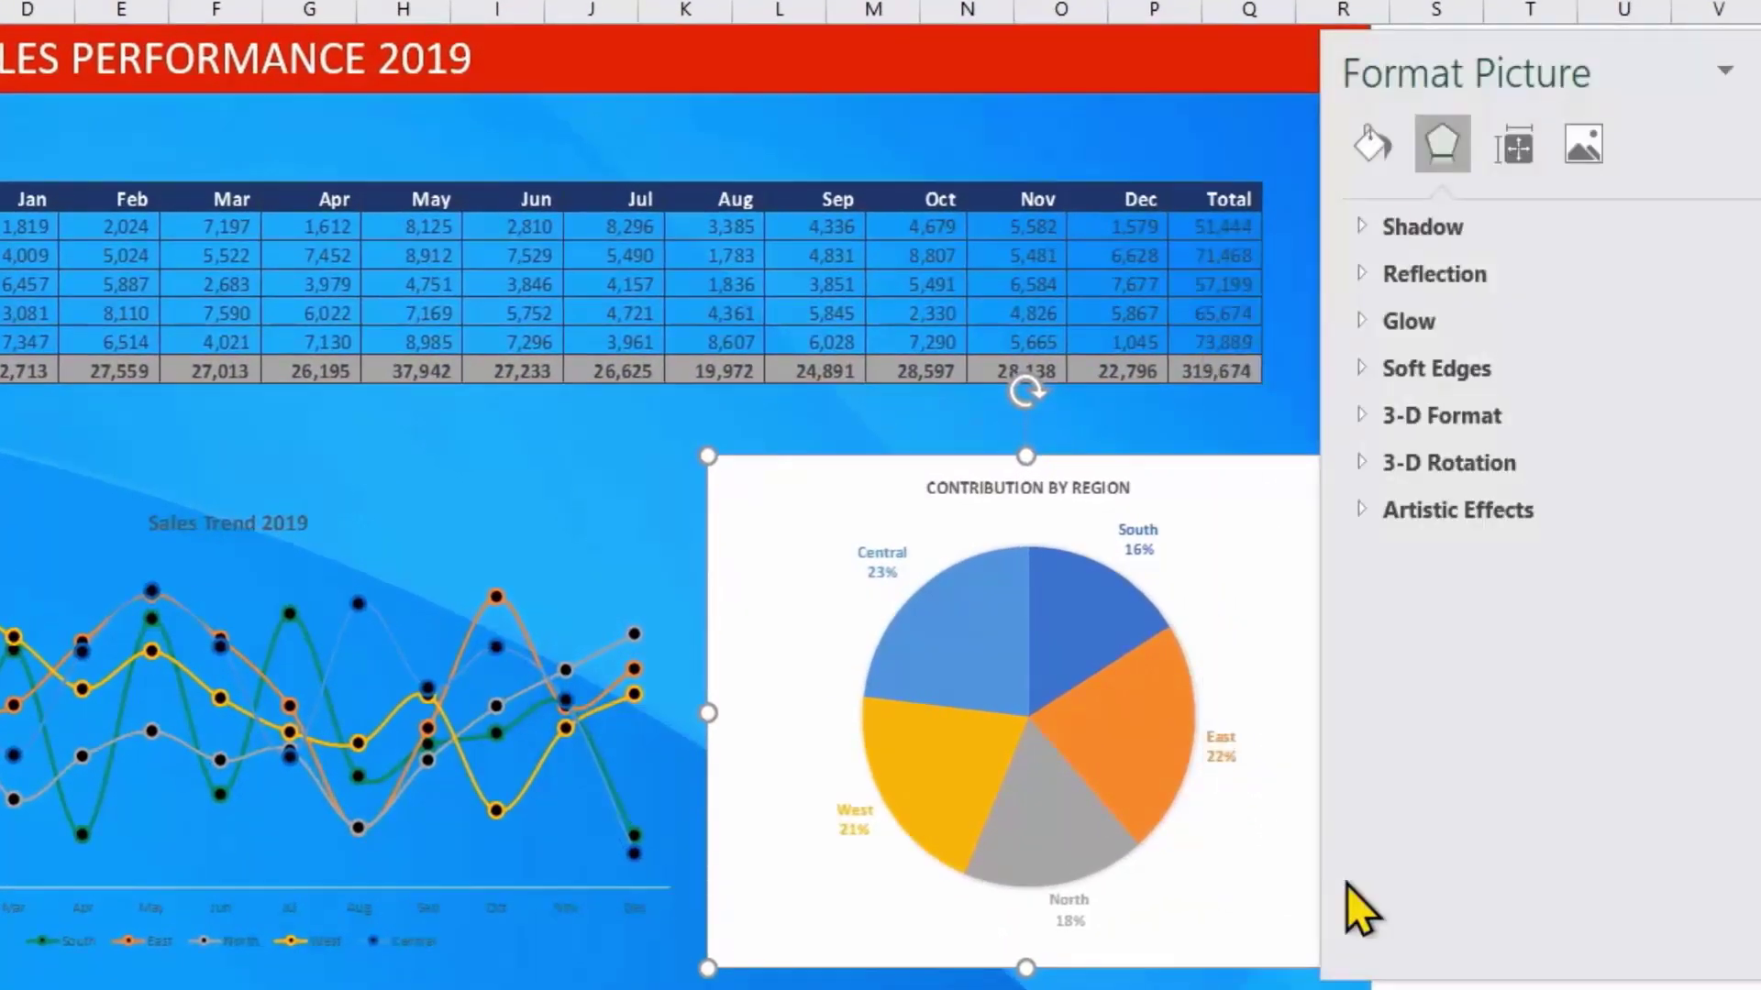
left_click(1371, 141)
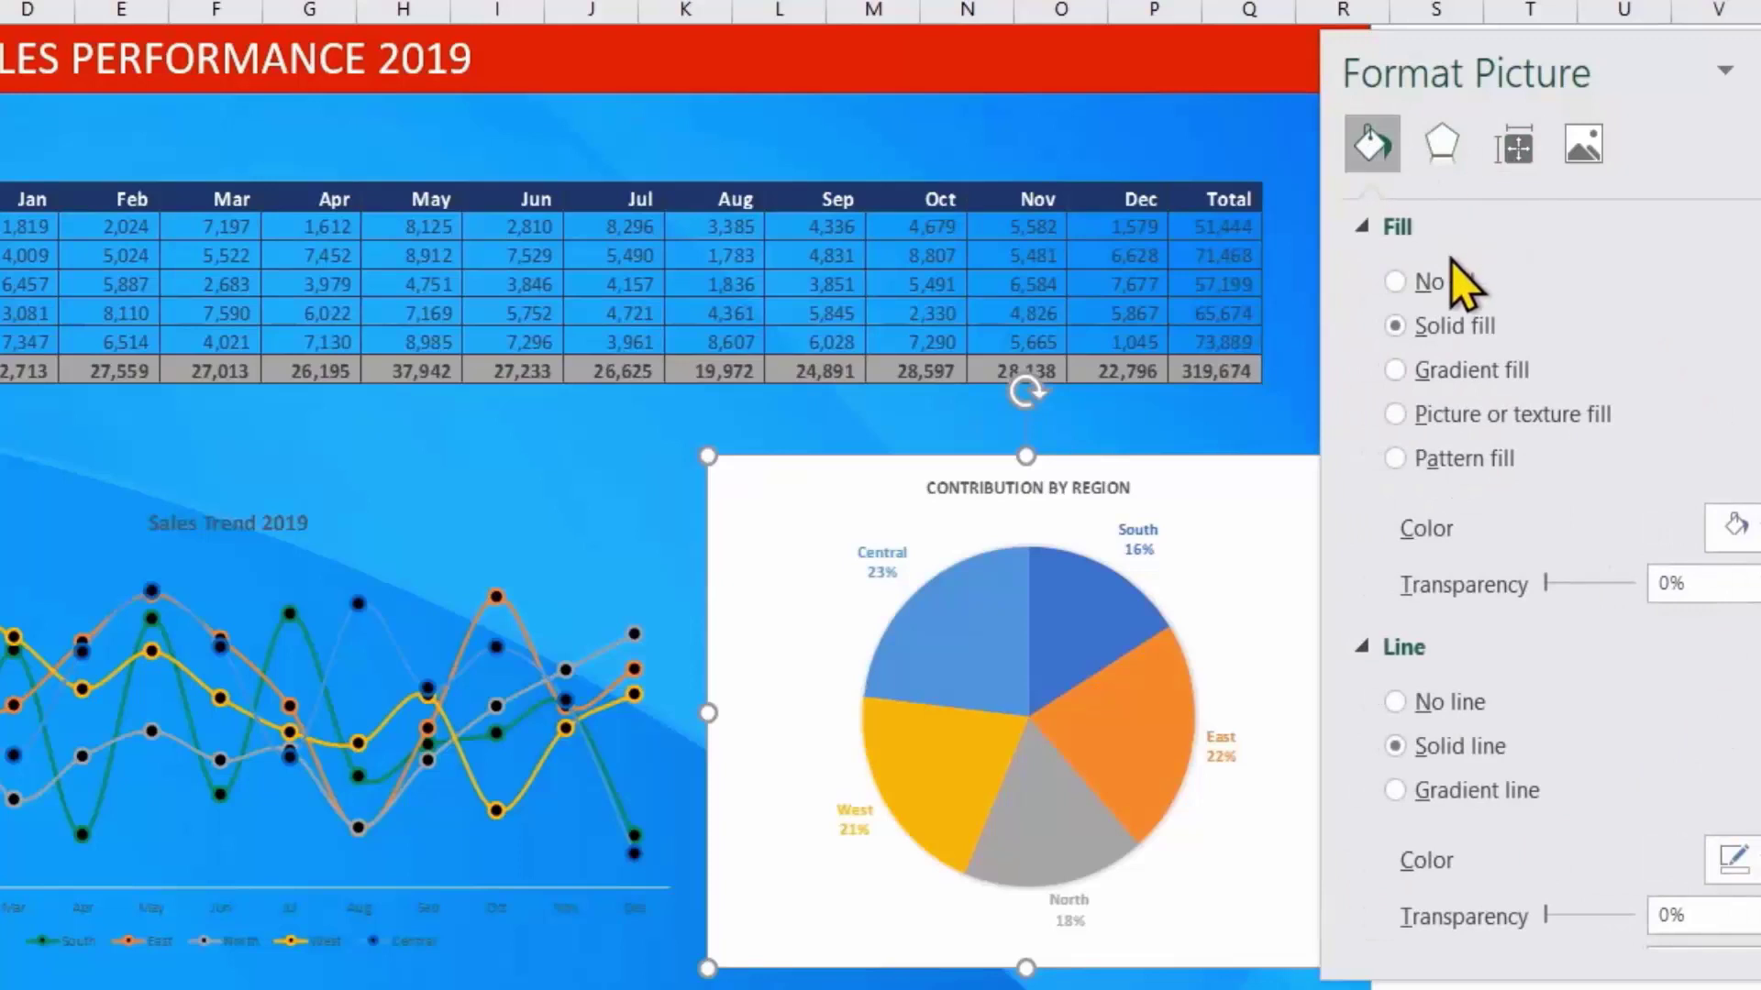
left_click(1431, 282)
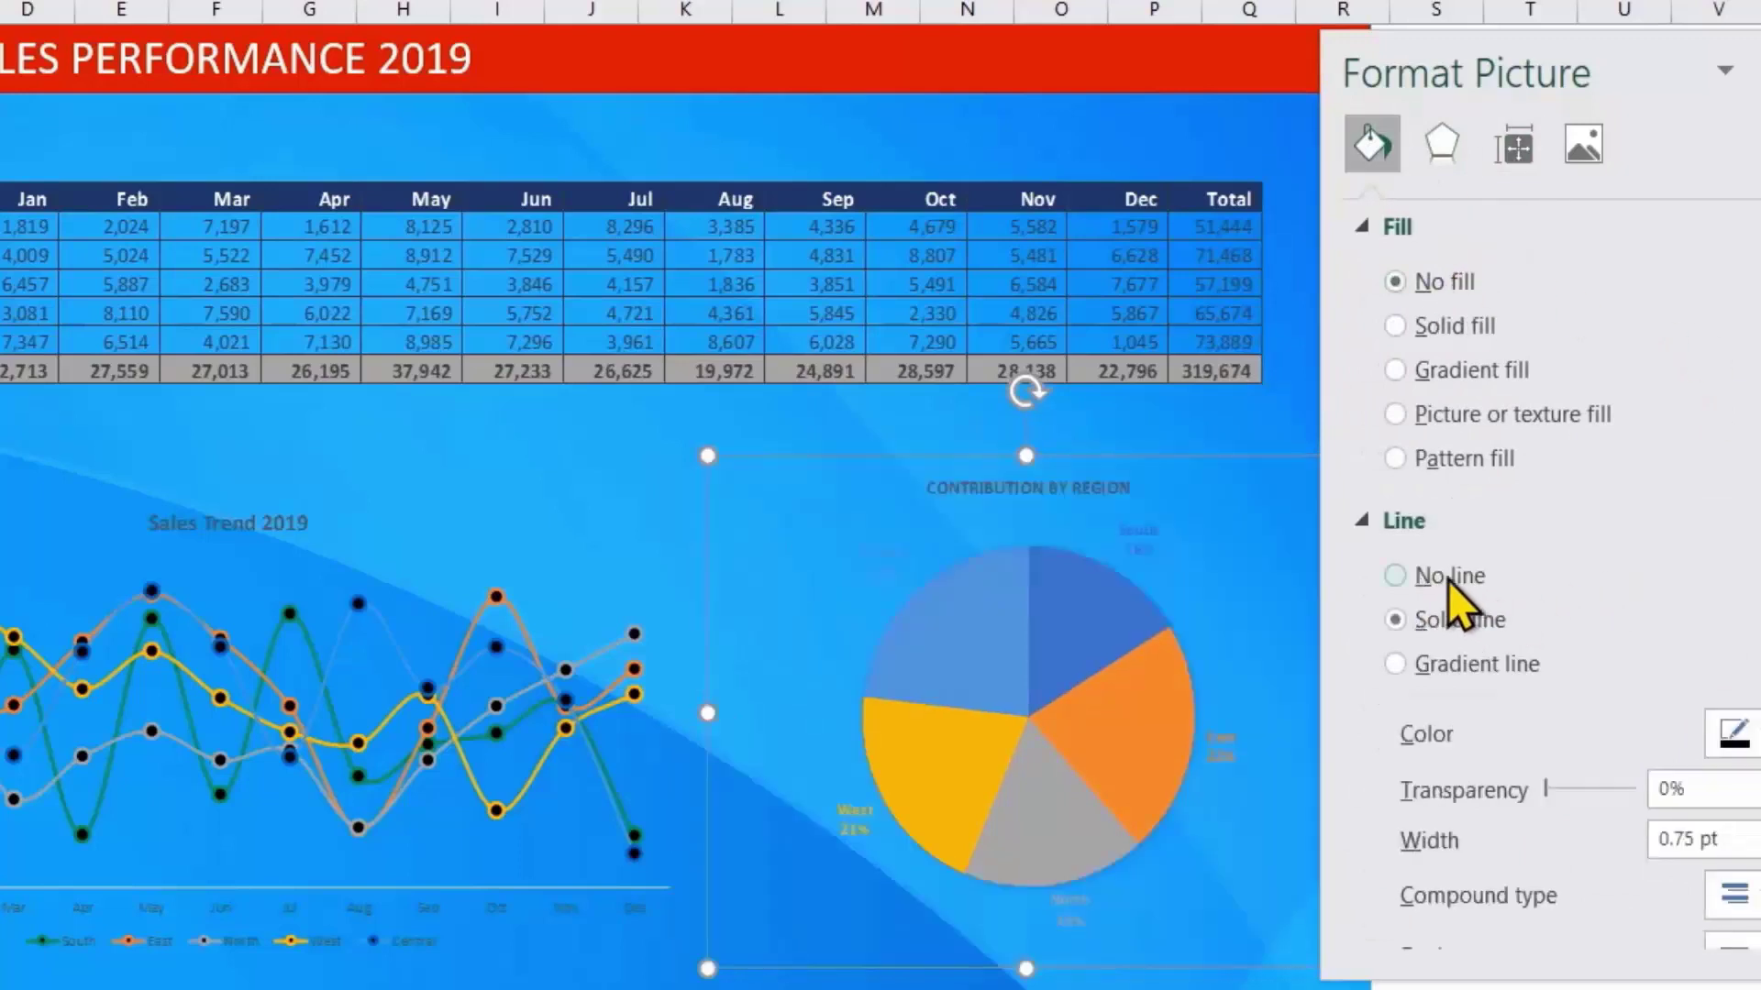
left_click(1457, 579)
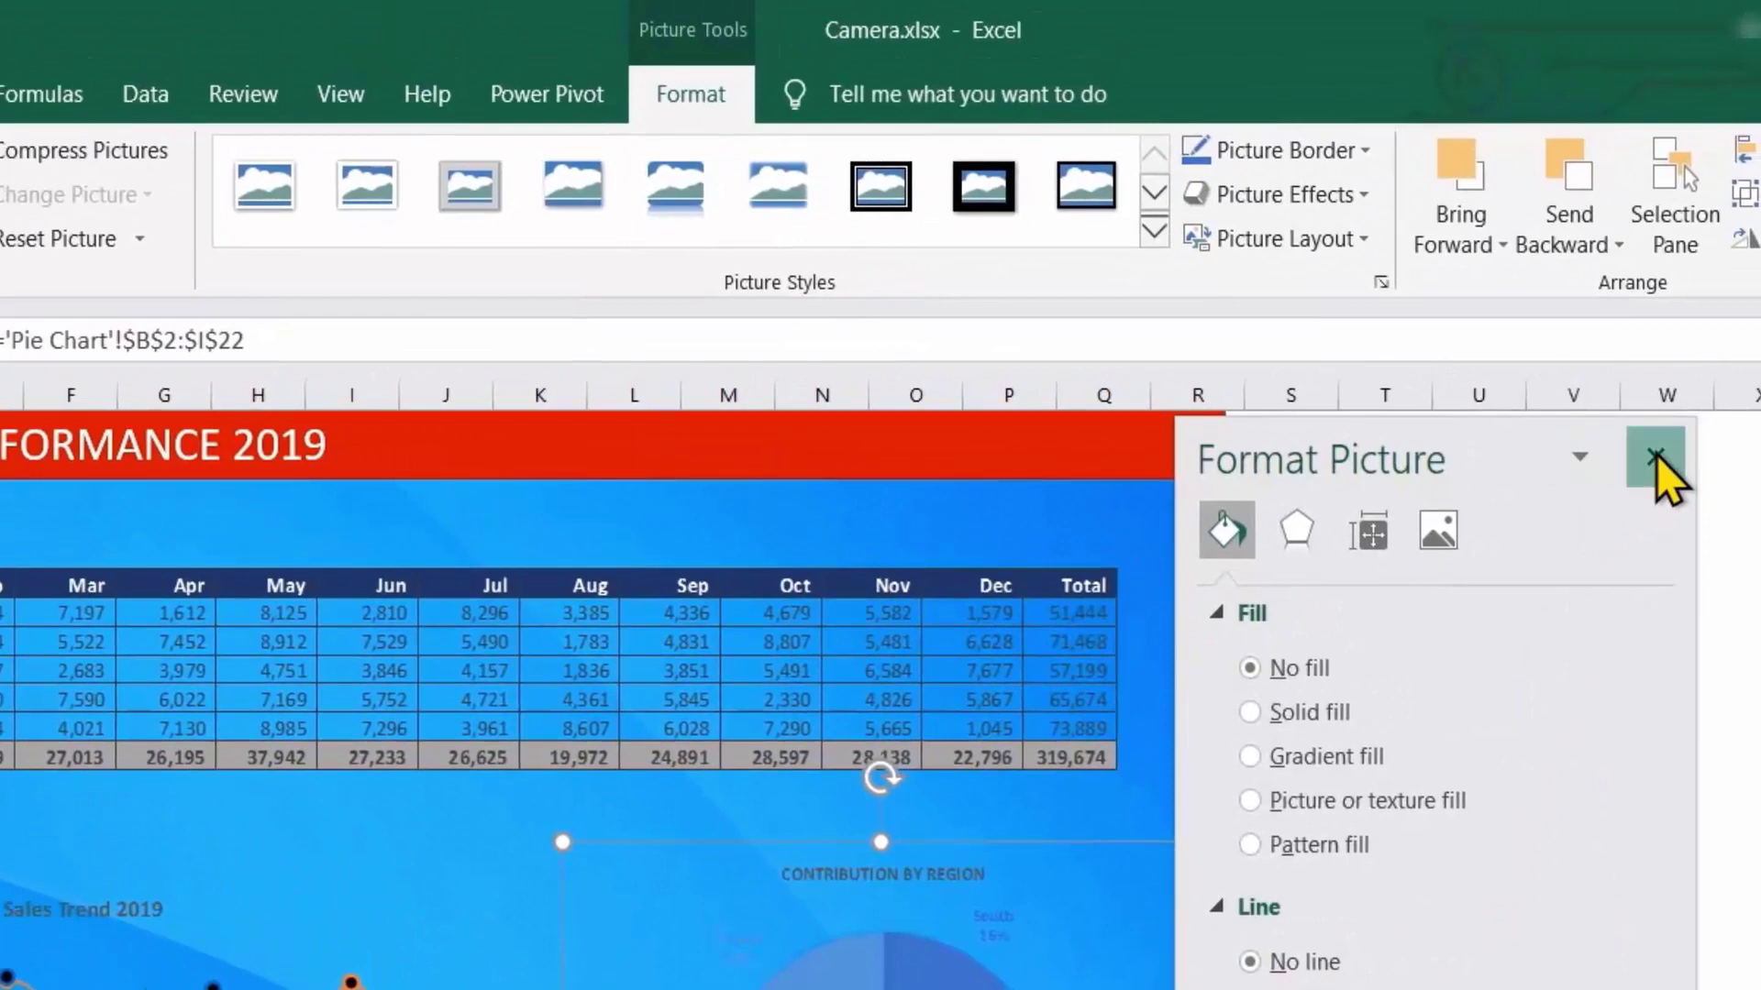
left_click(1654, 459)
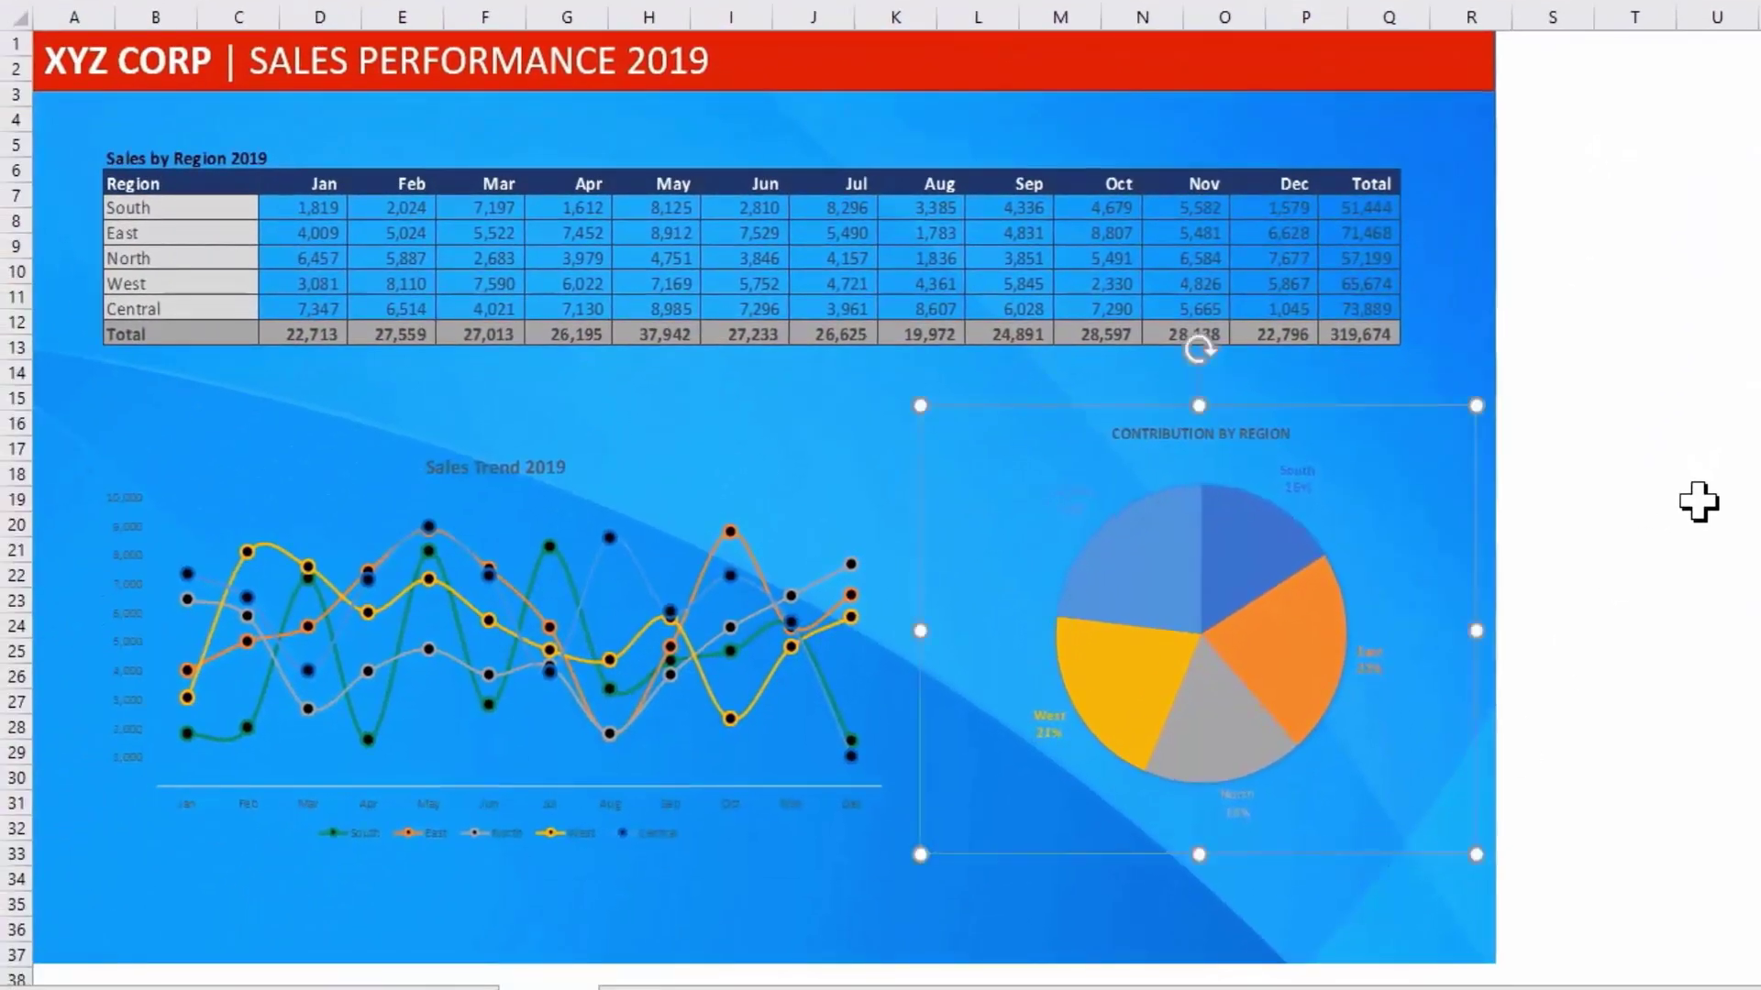
left_click(1706, 498)
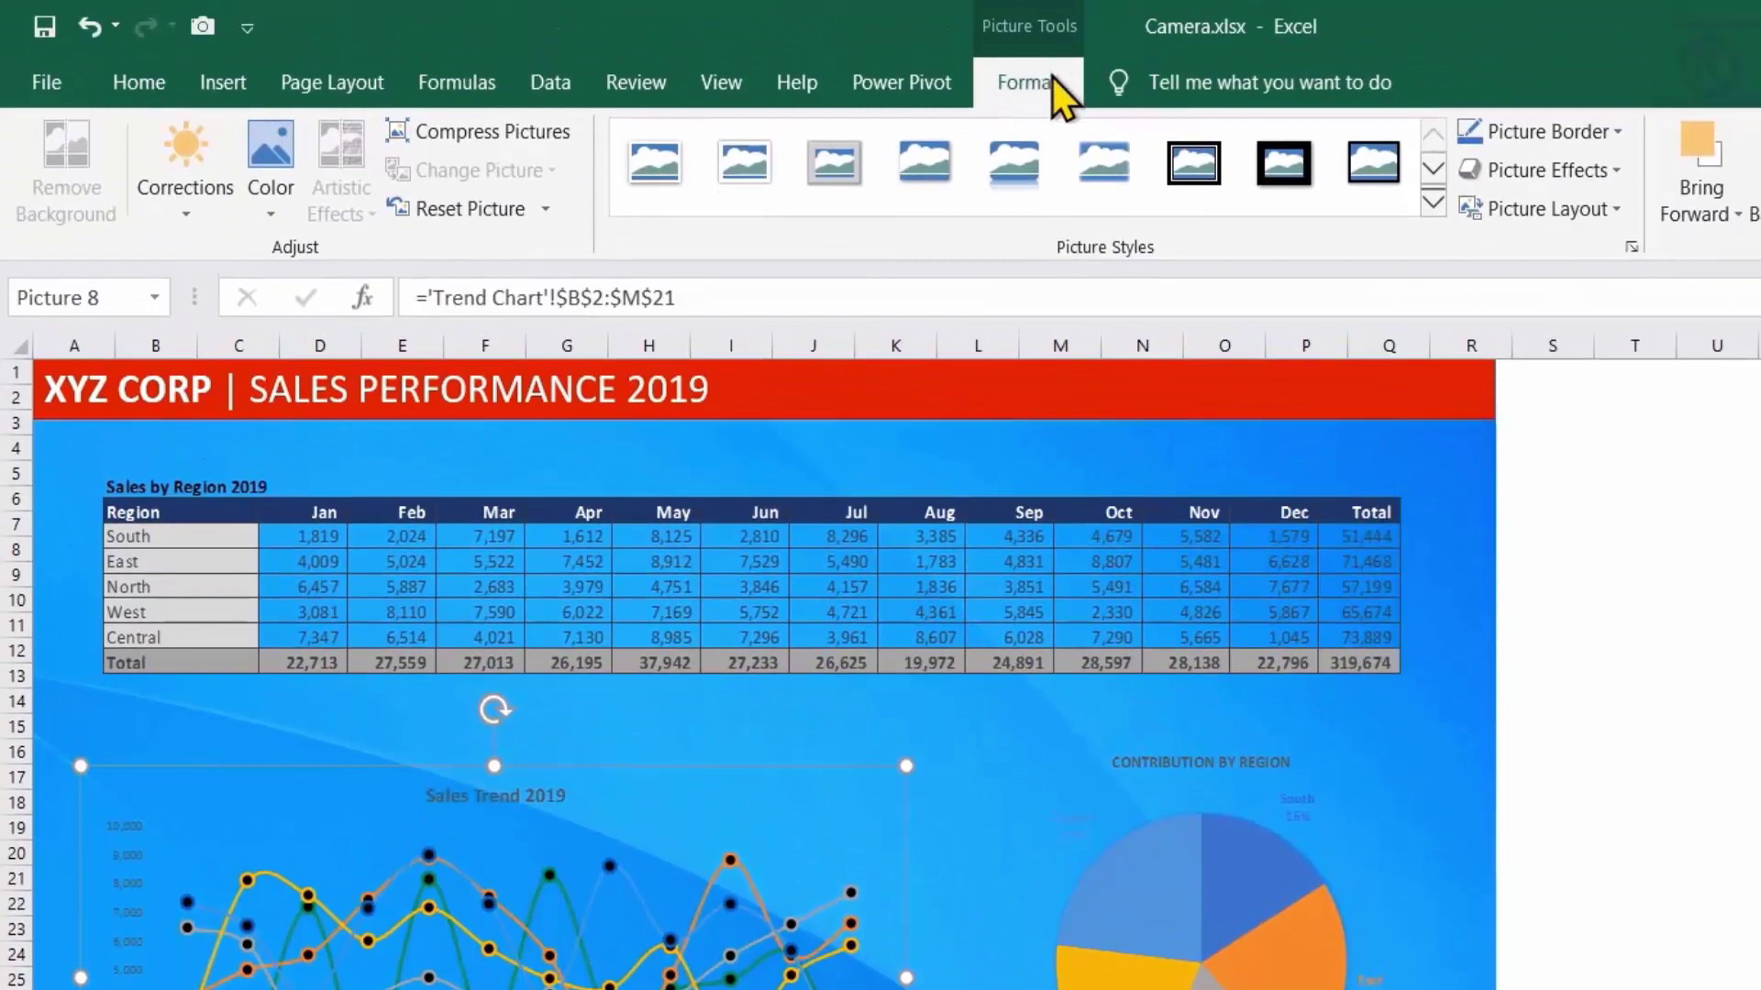
Apply Reflected Rounded Rectangle to the Sales Trend 2019 picture and move it beneath the table.
left_click(1431, 203)
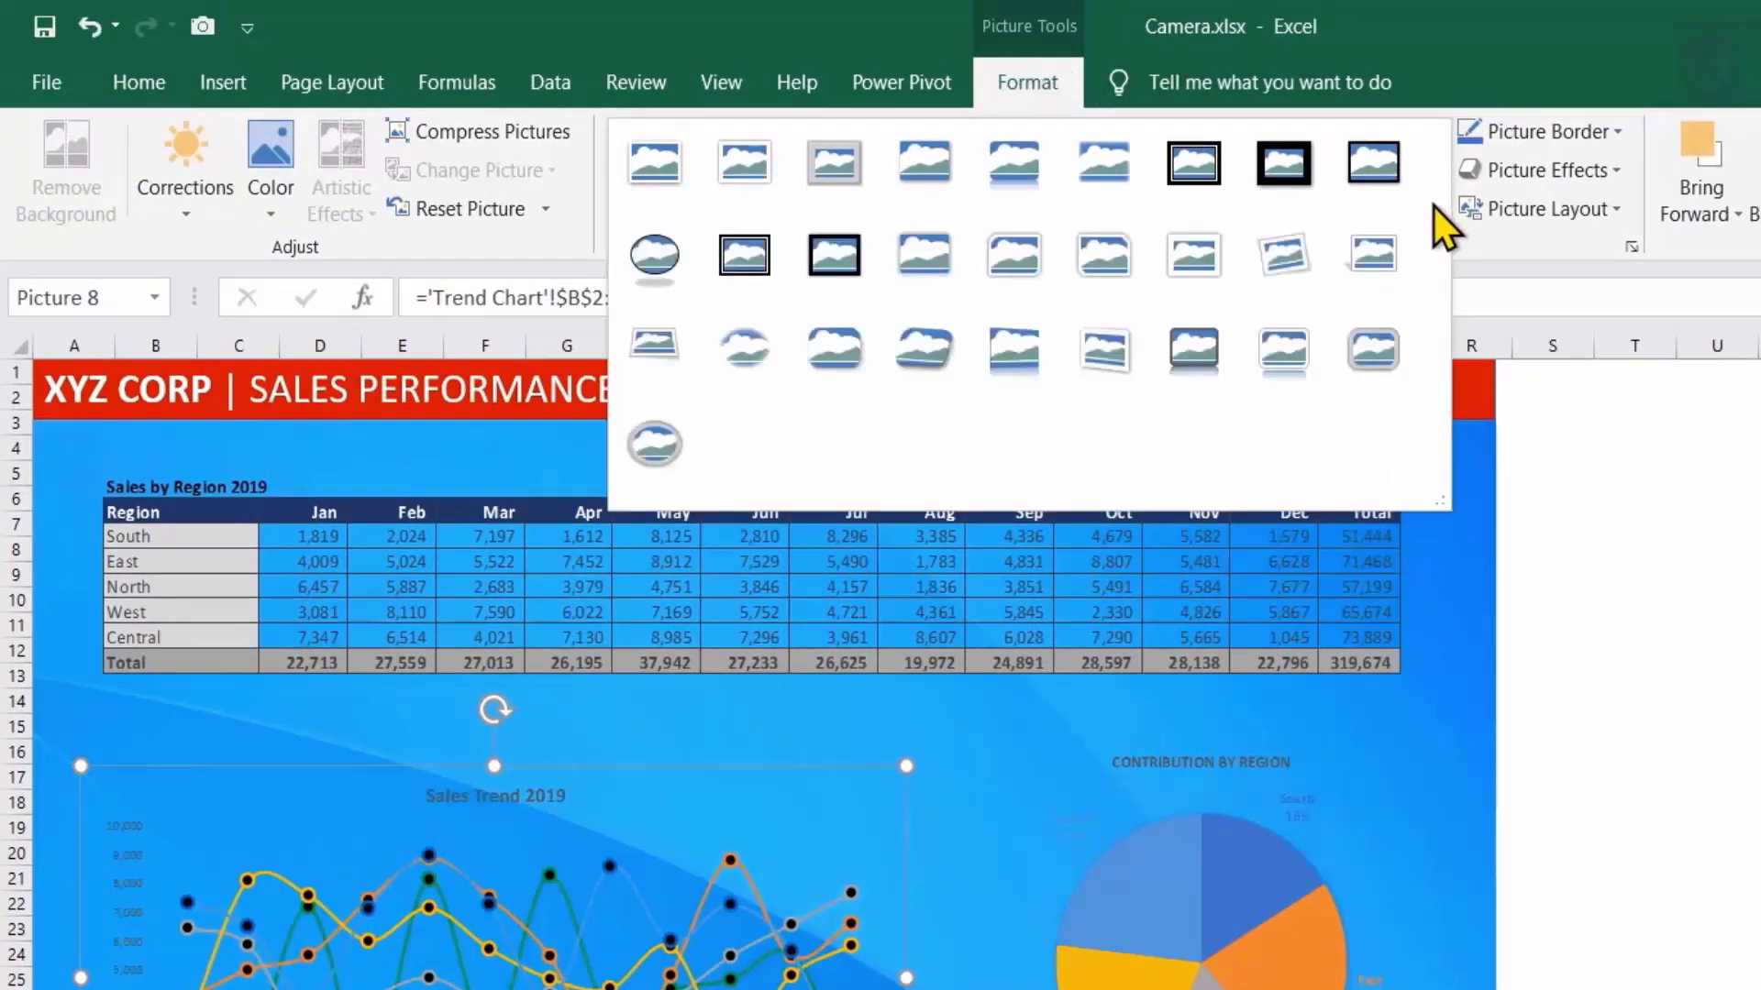
left_click(1006, 168)
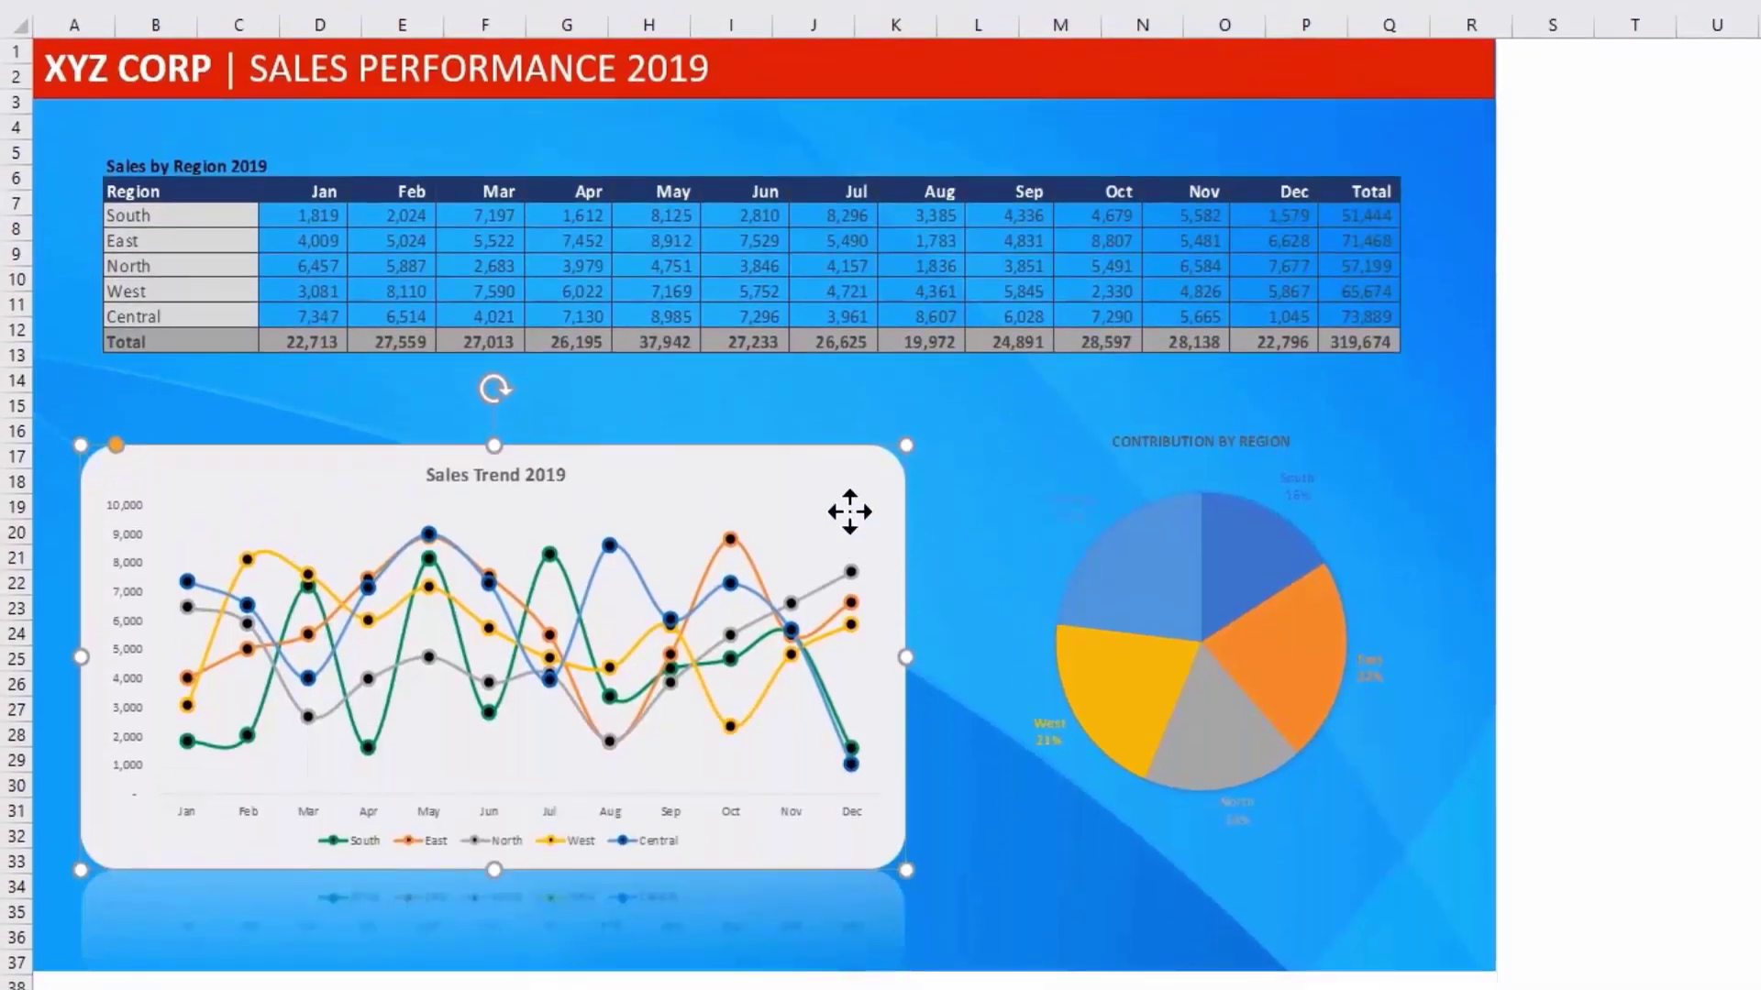
left_click_drag(849, 512, 869, 477)
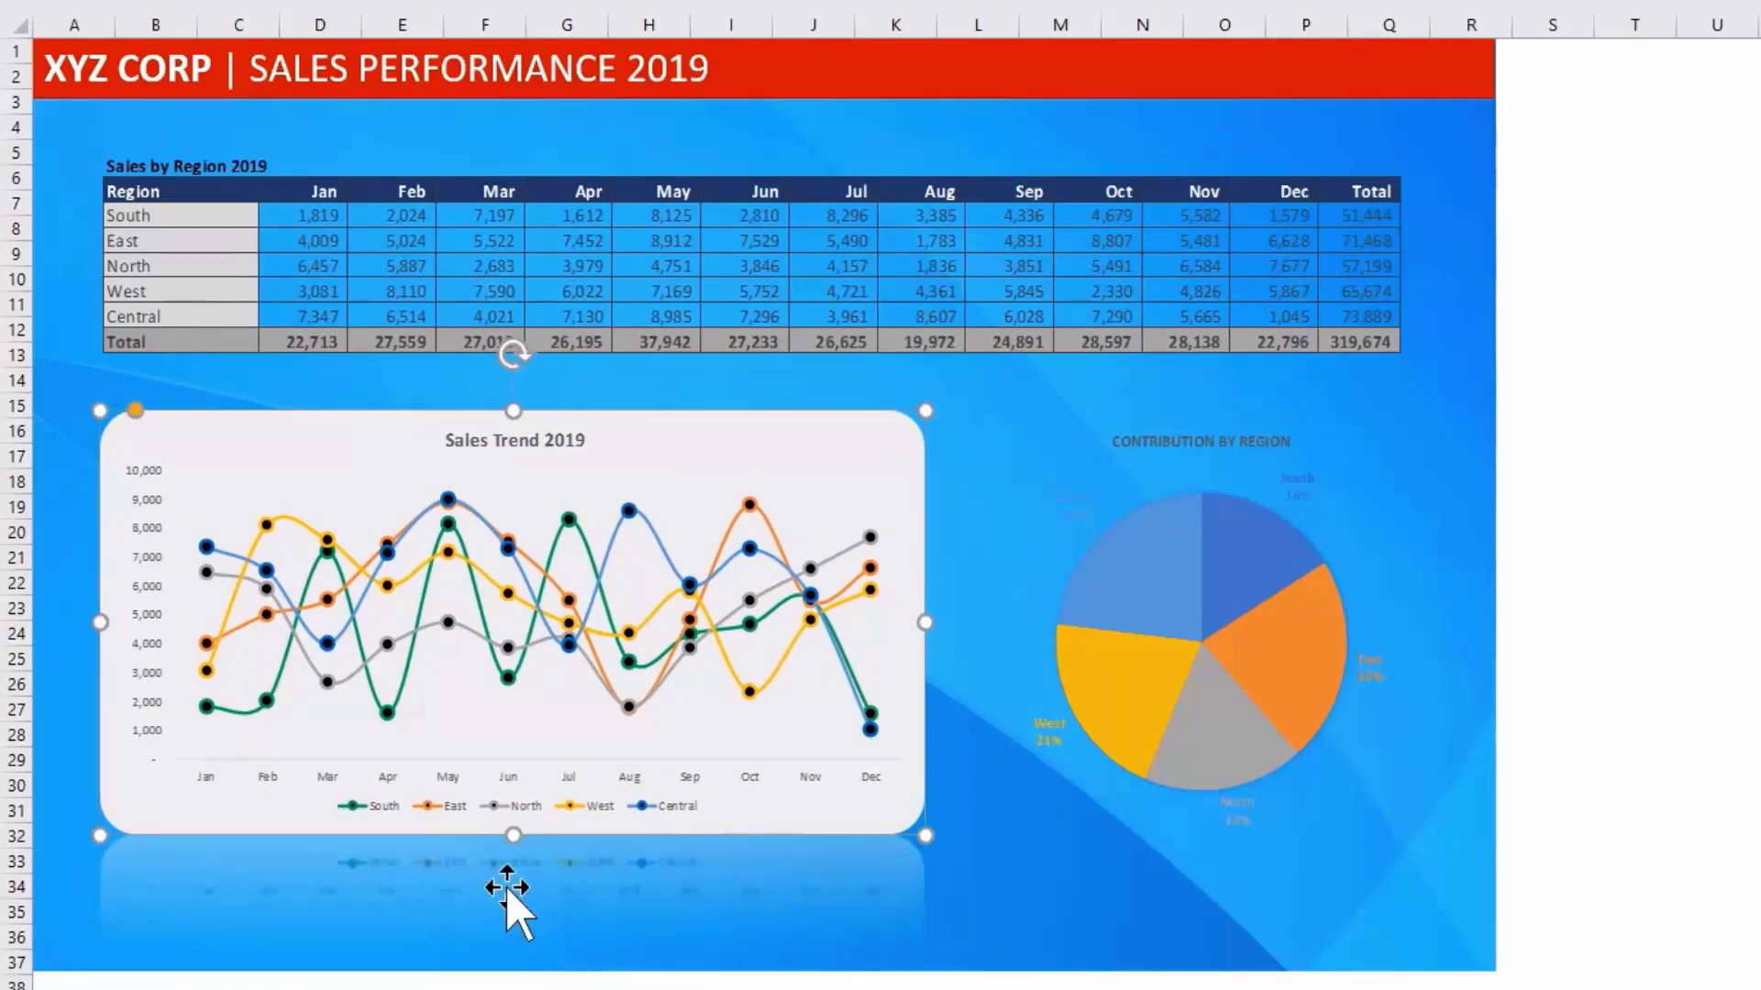
left_click(1341, 762)
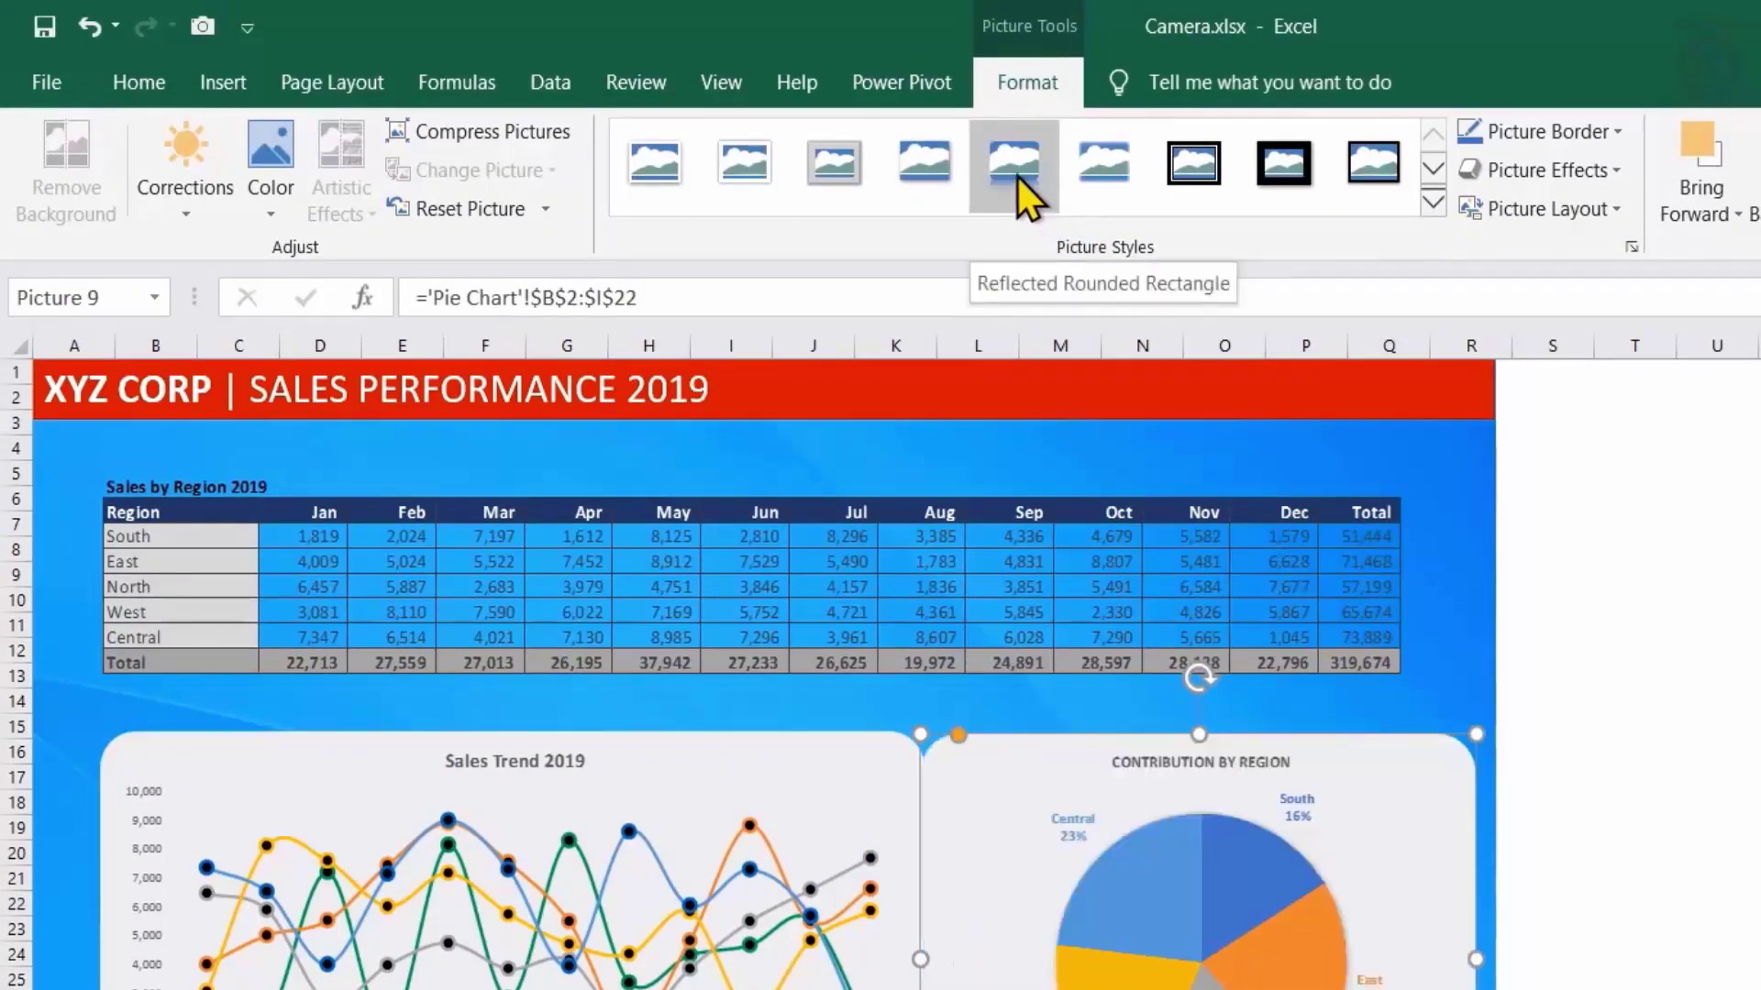
Apply Reflected Rounded Rectangle to the pie picture, shrink it, and align it beside the trend chart.
left_click(1018, 178)
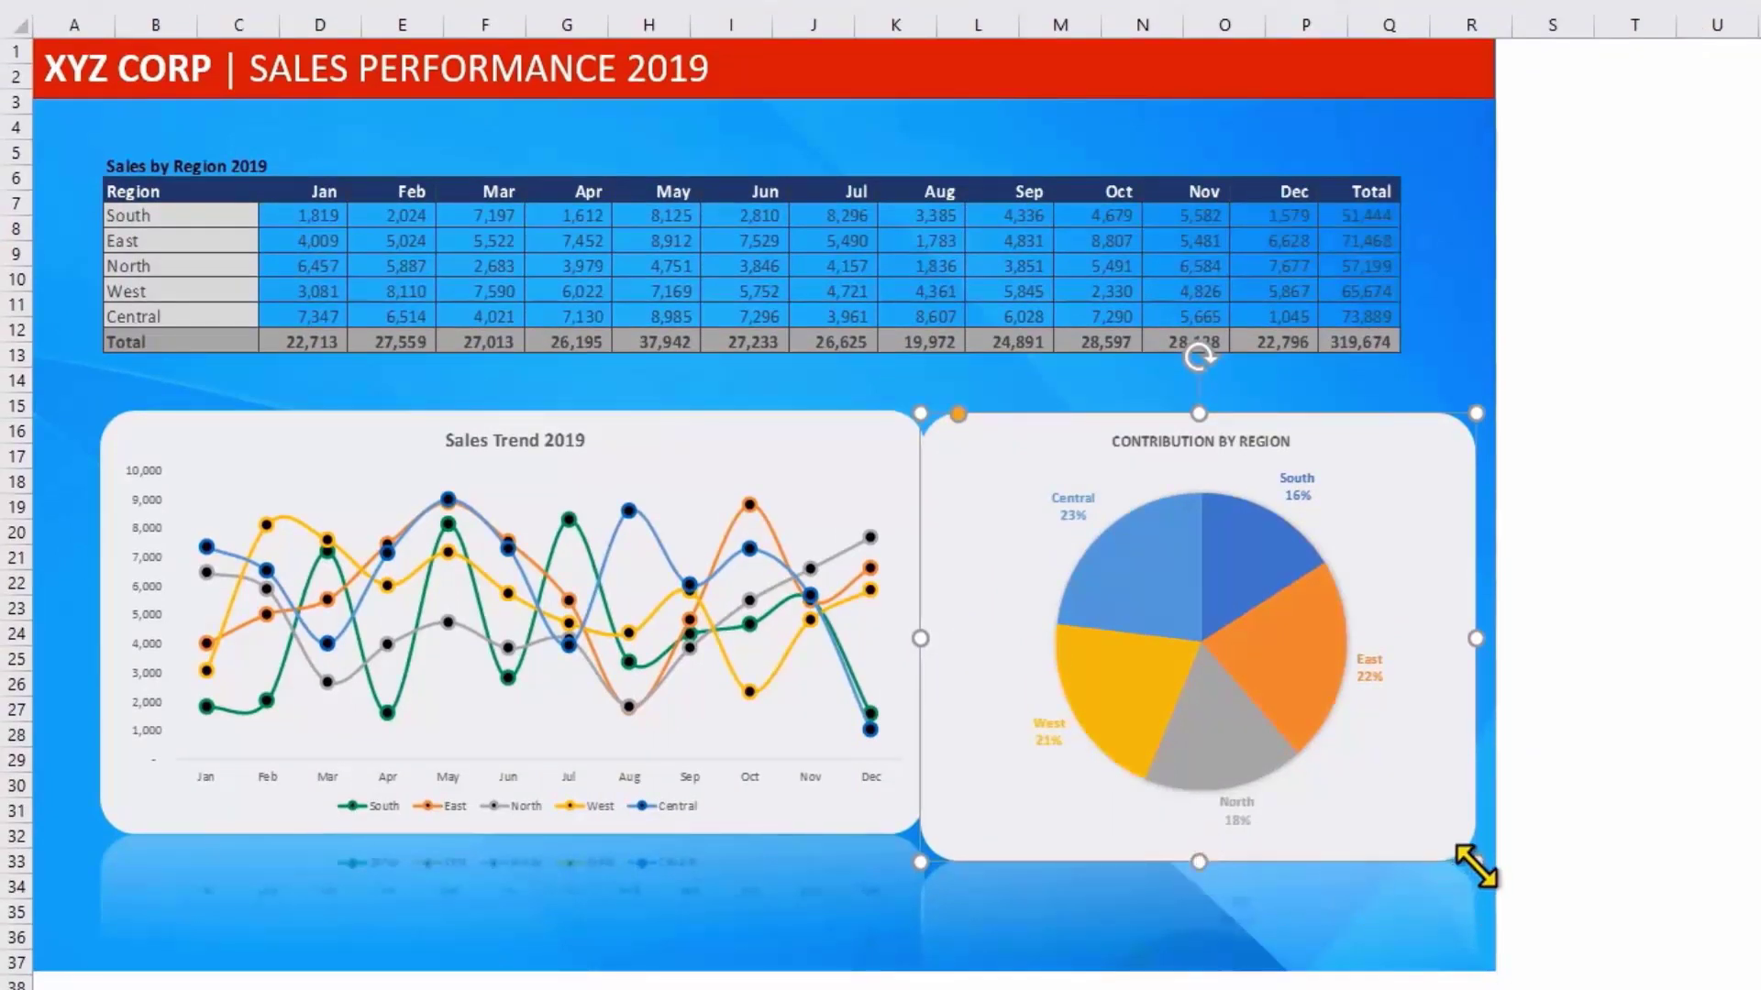
left_click_drag(1474, 859, 1442, 822)
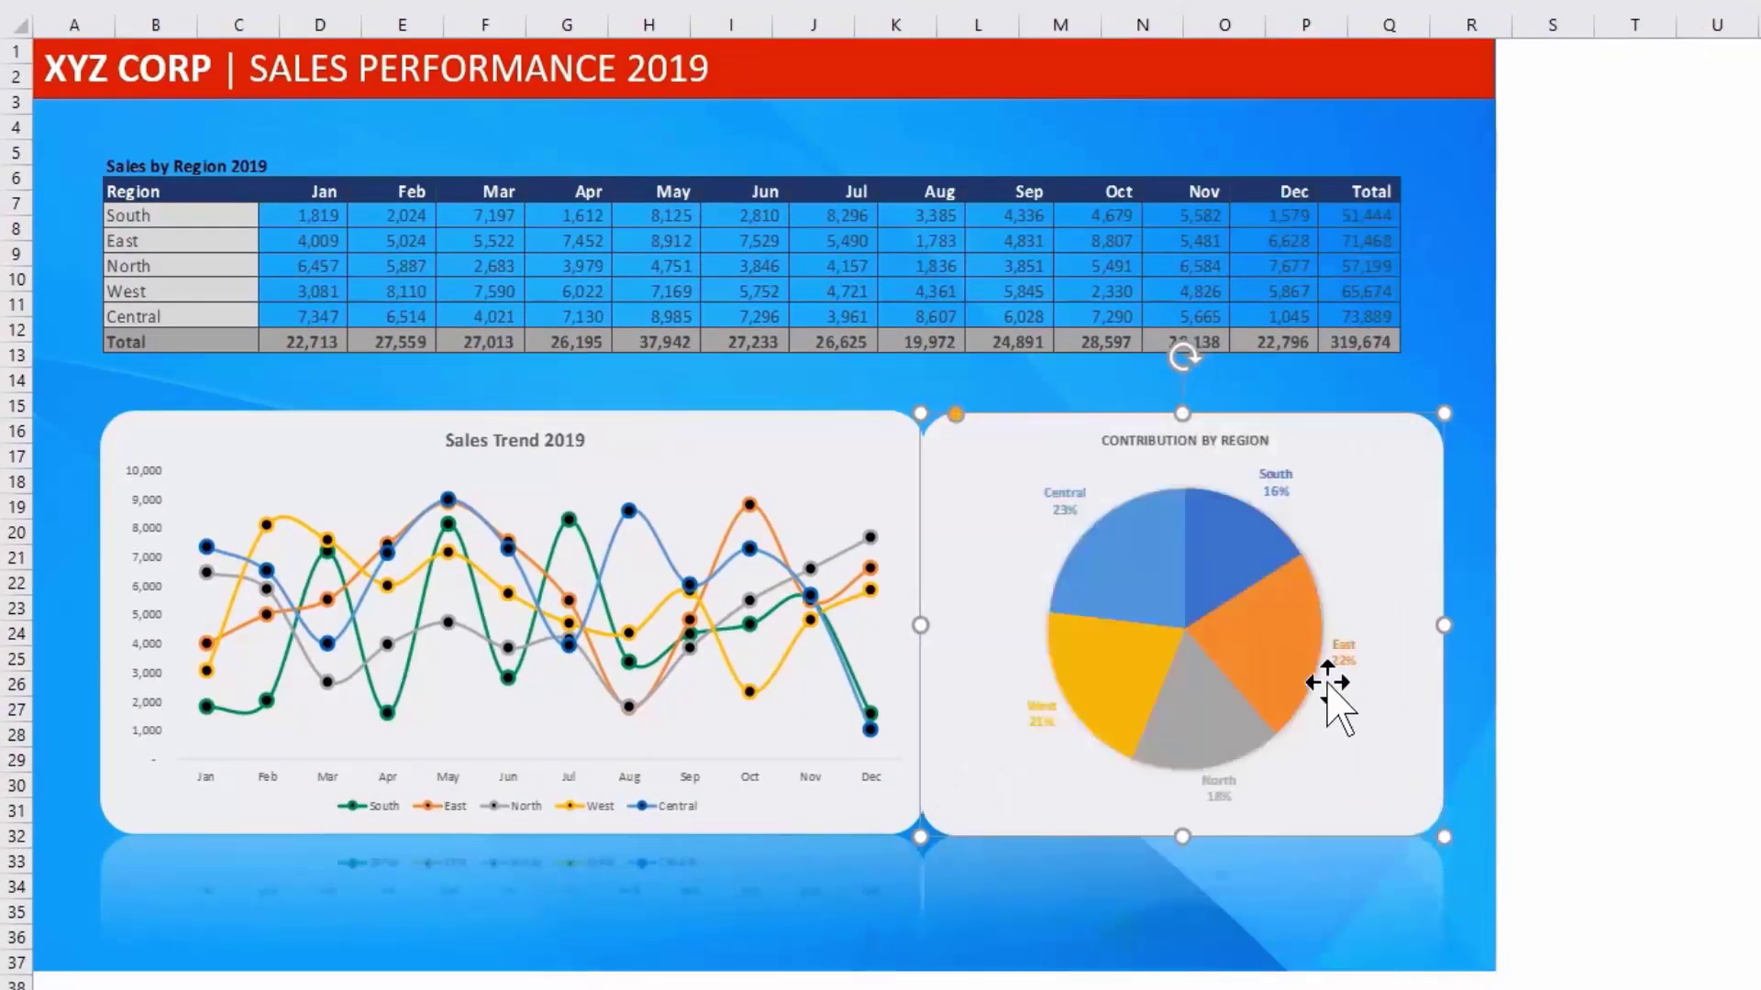
left_click_drag(1351, 674, 1352, 685)
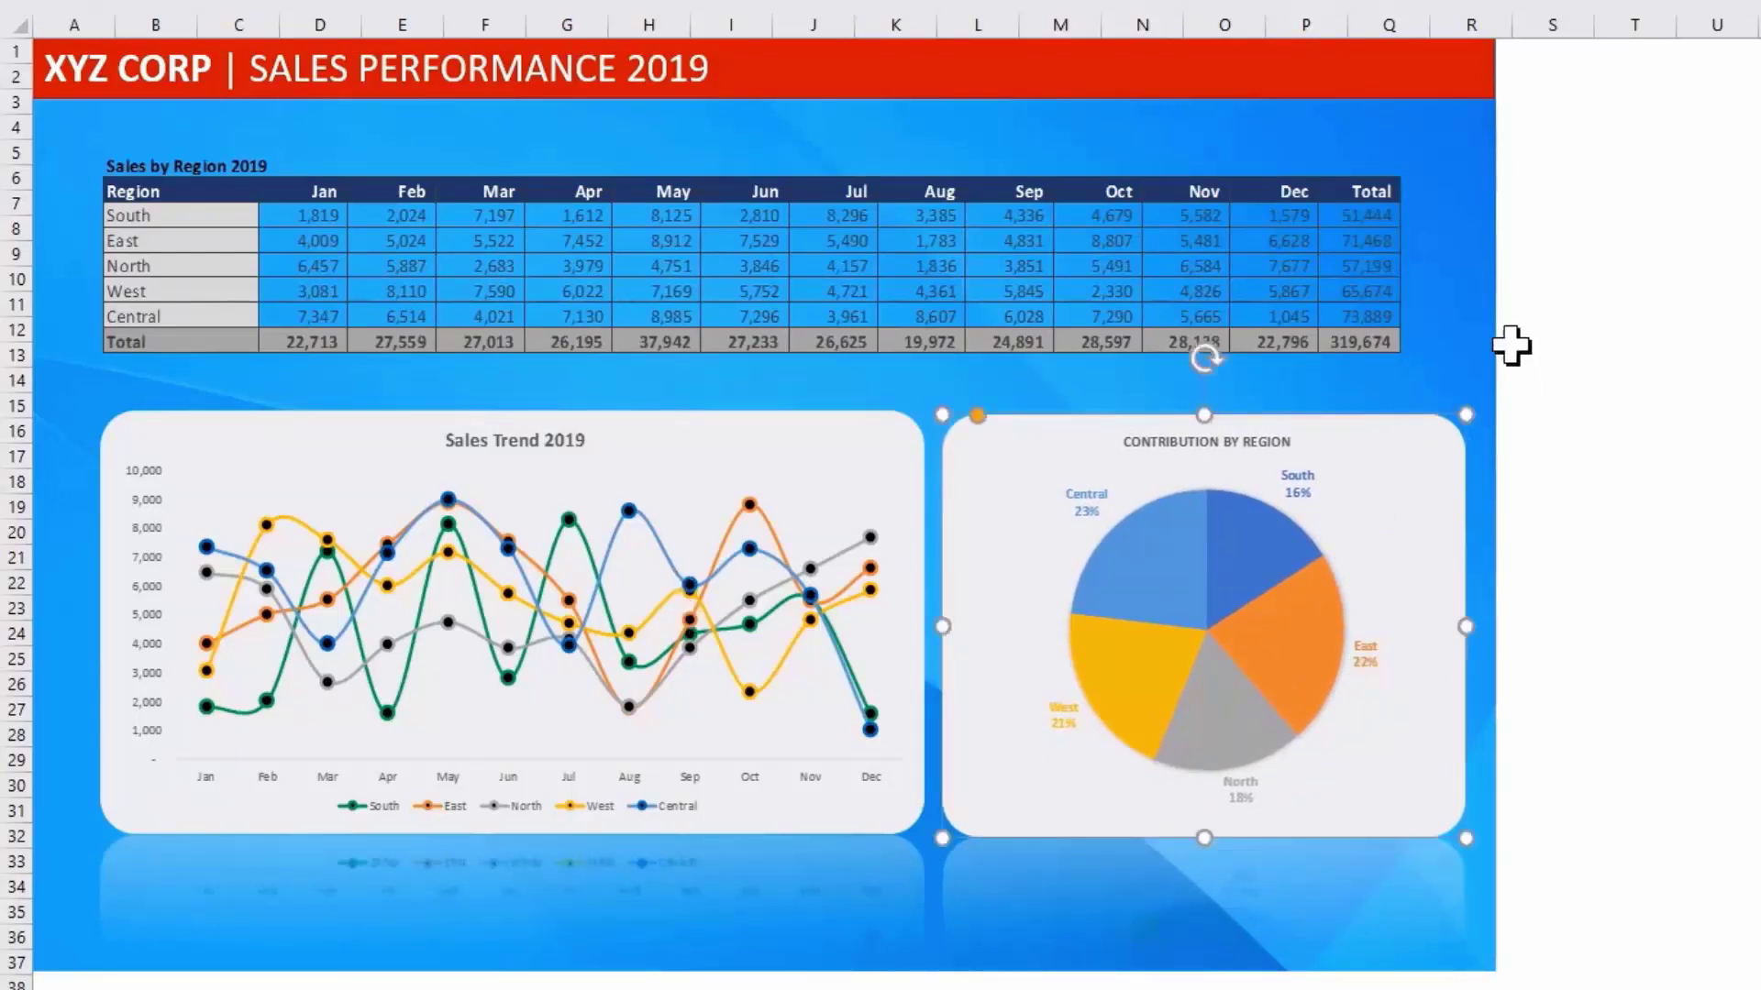
left_click(1716, 133)
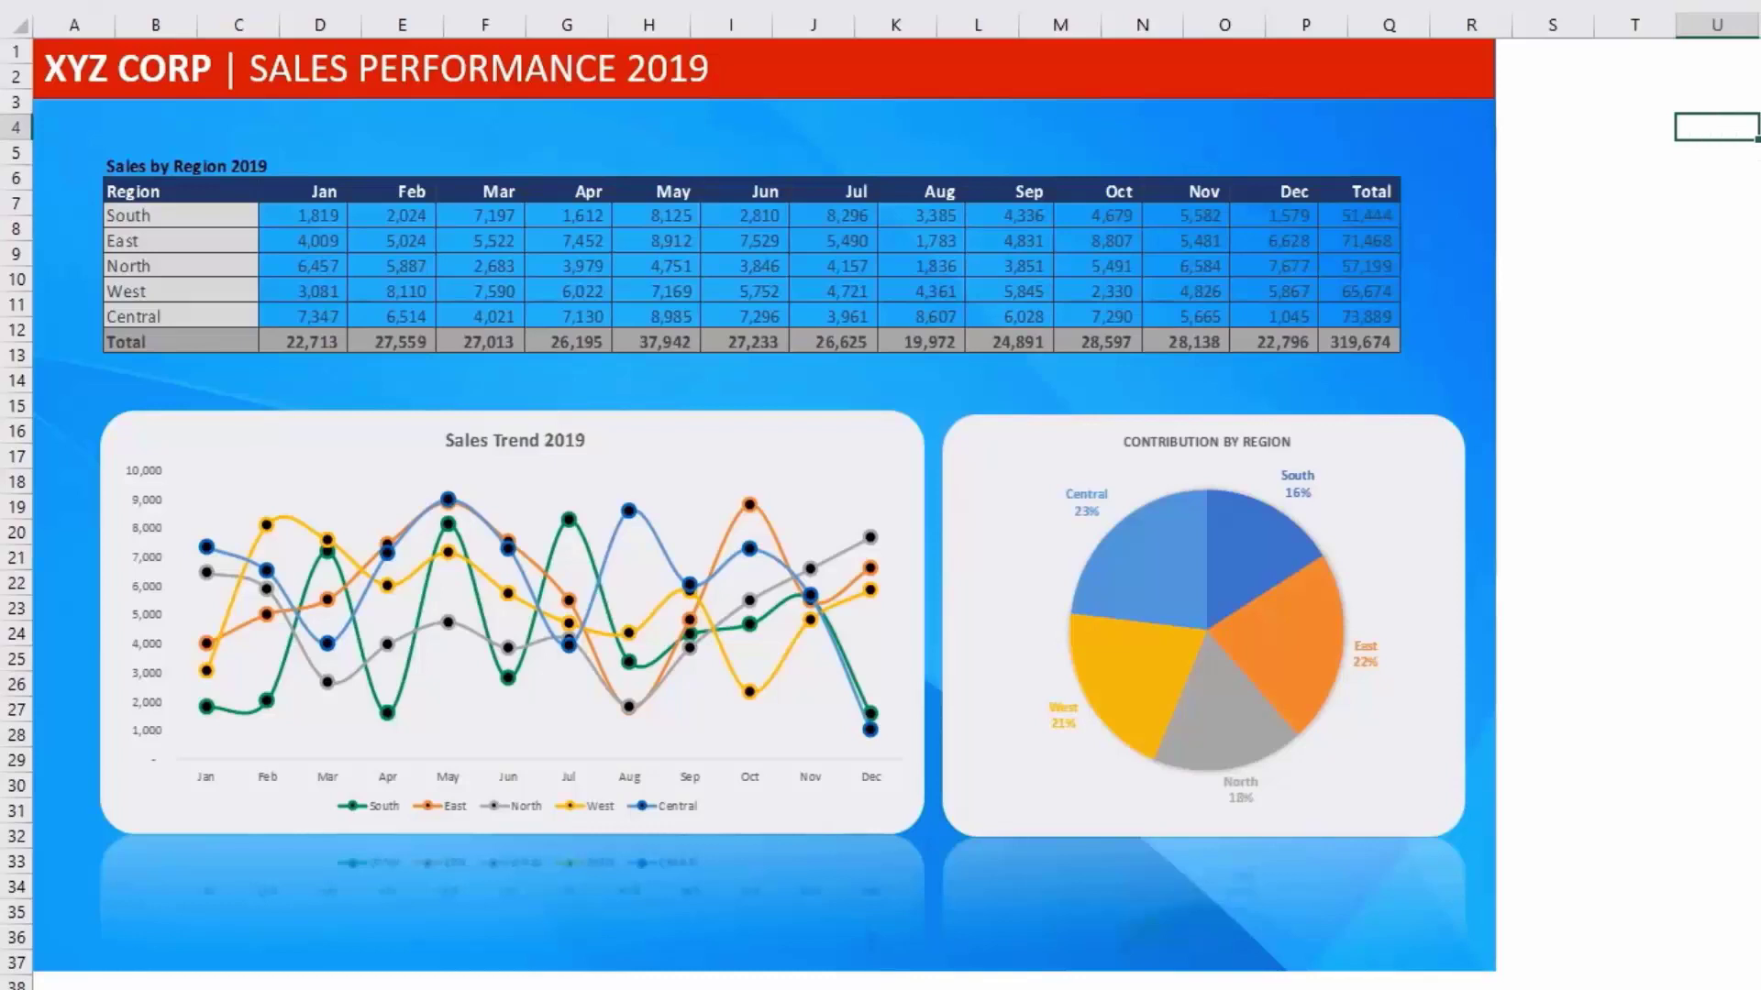
left_click(1631, 106)
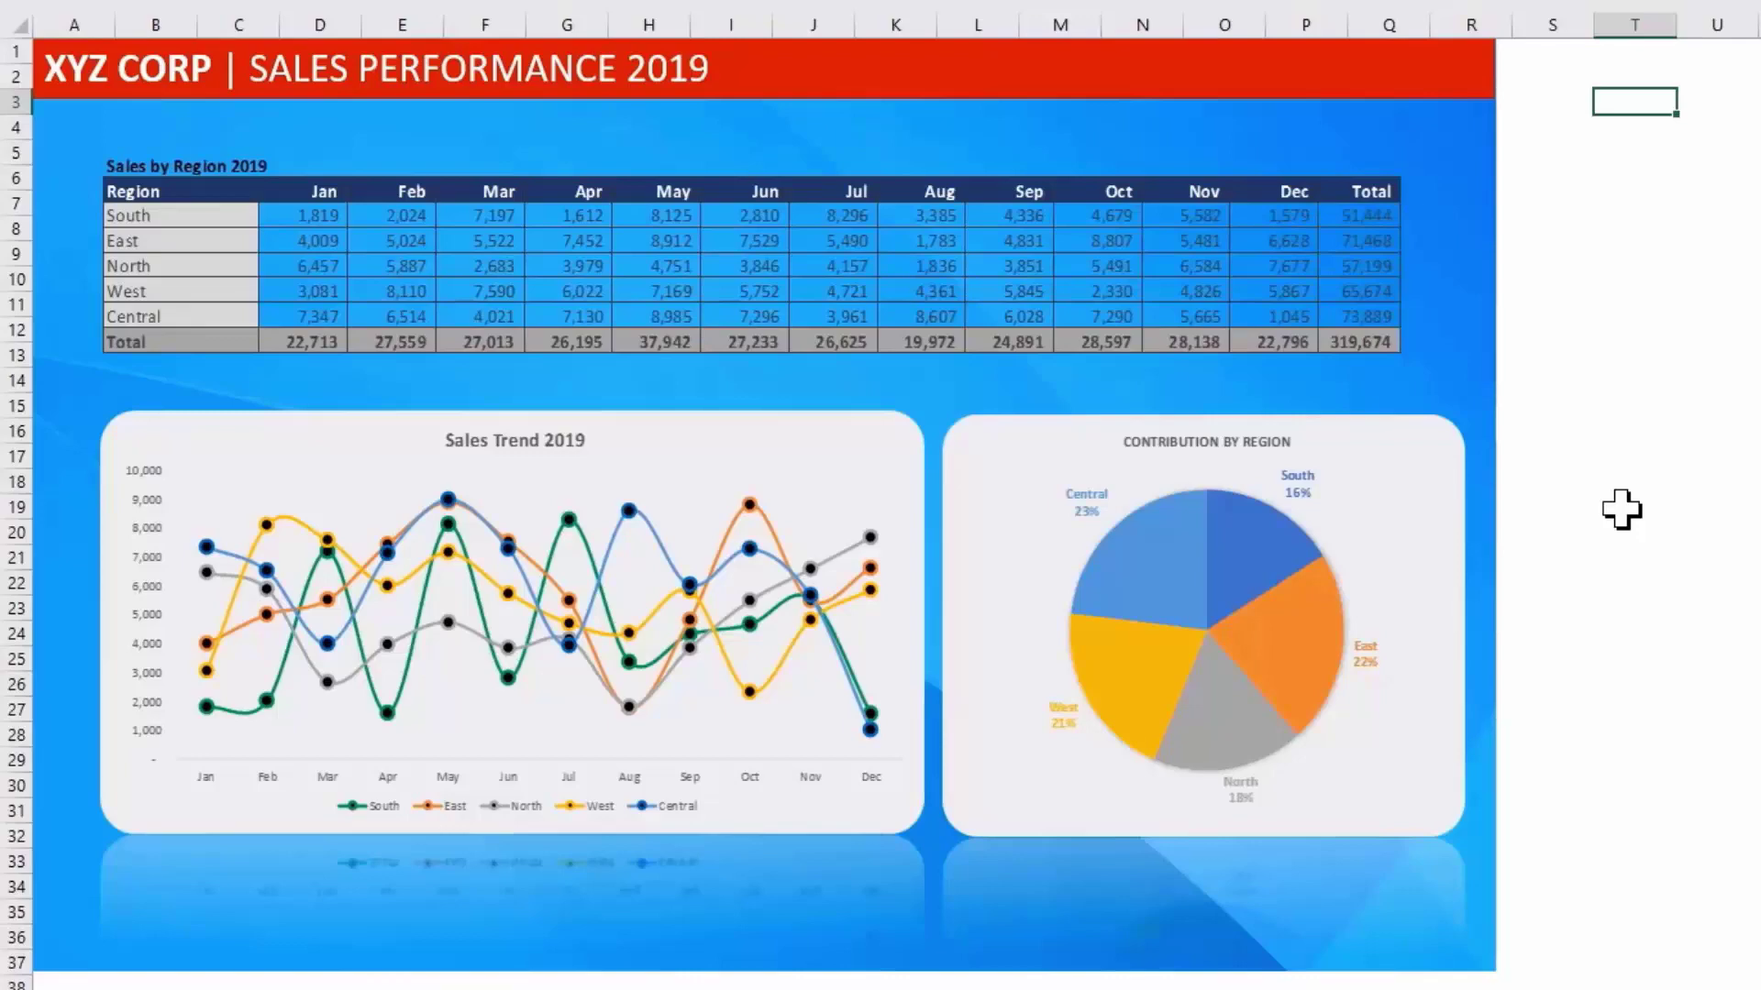
left_click(971, 267)
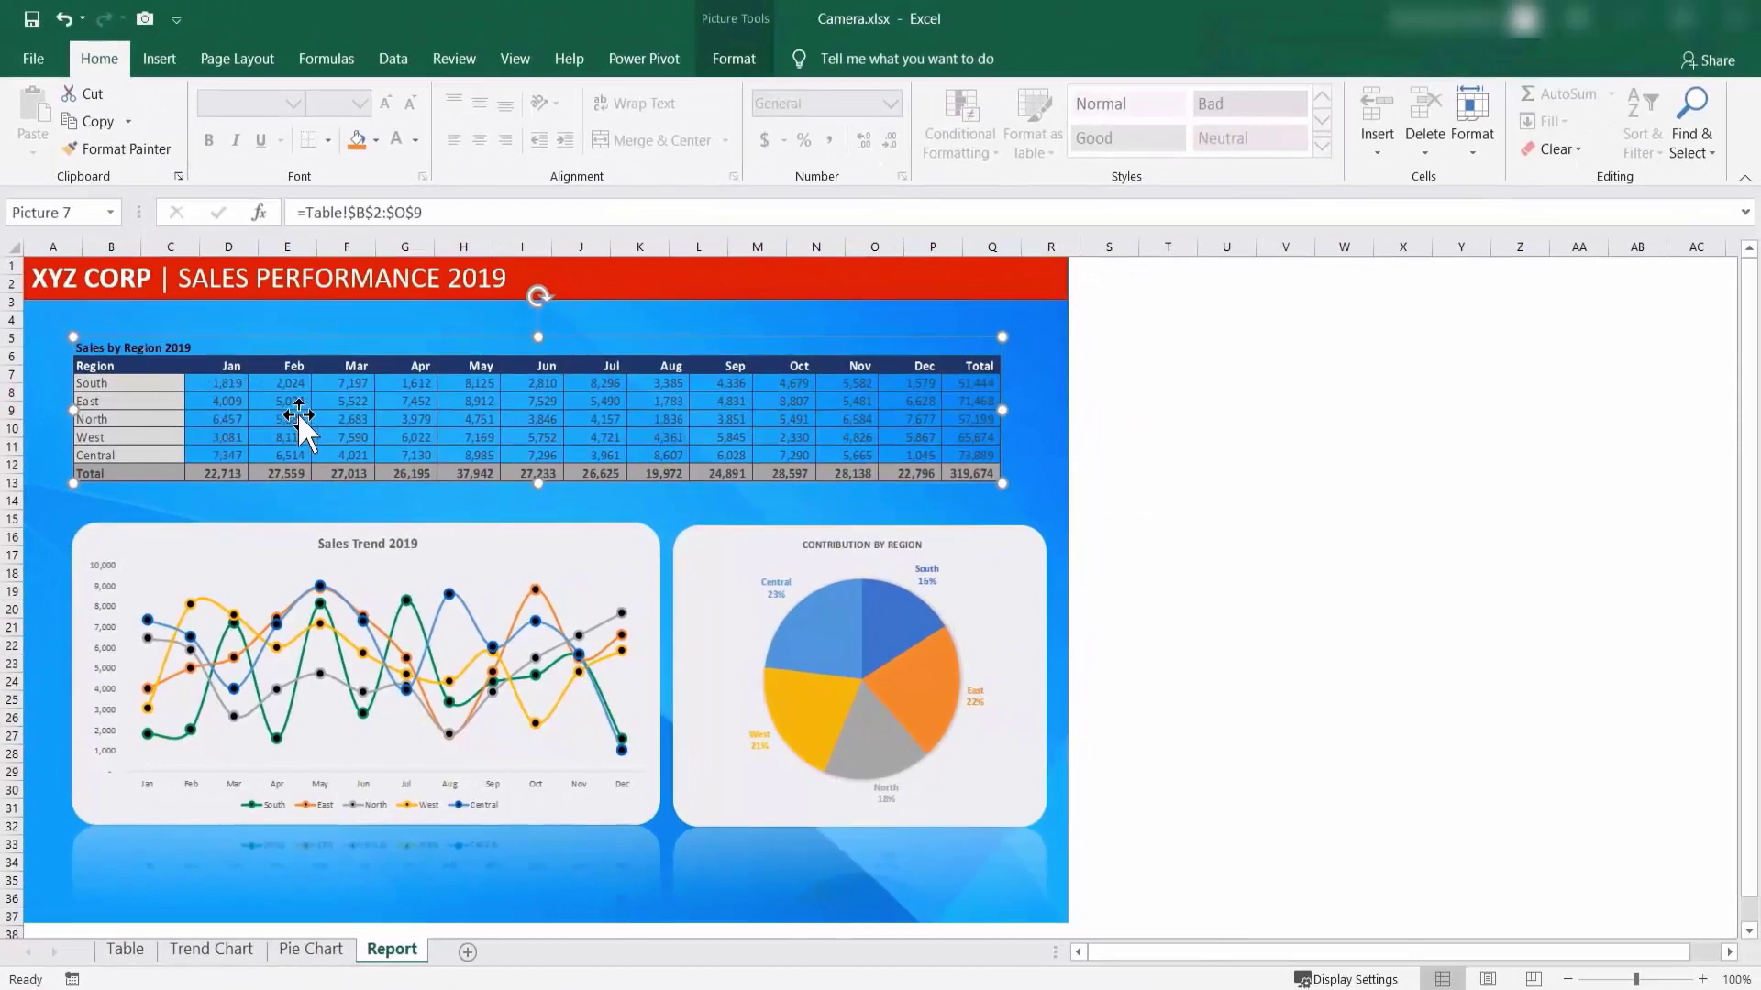
Jump to the table picture's source range Table!B2:O9 and fill the East row green.
double_click(459, 406)
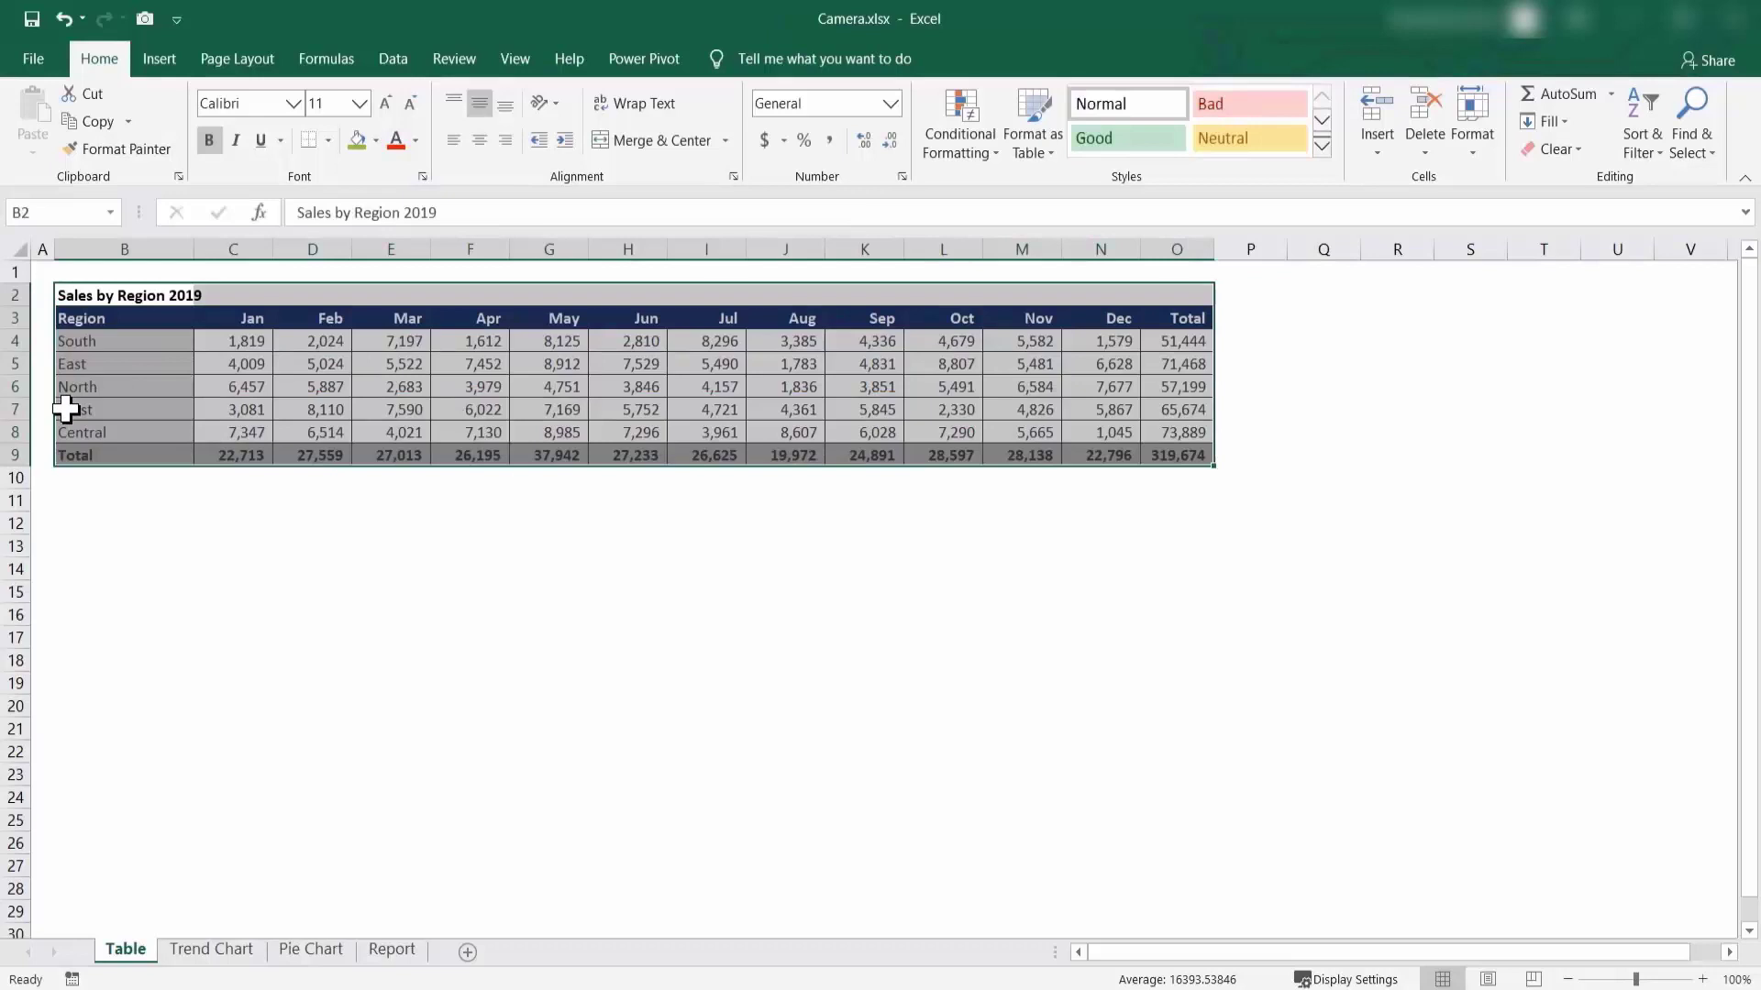
left_click(246, 365)
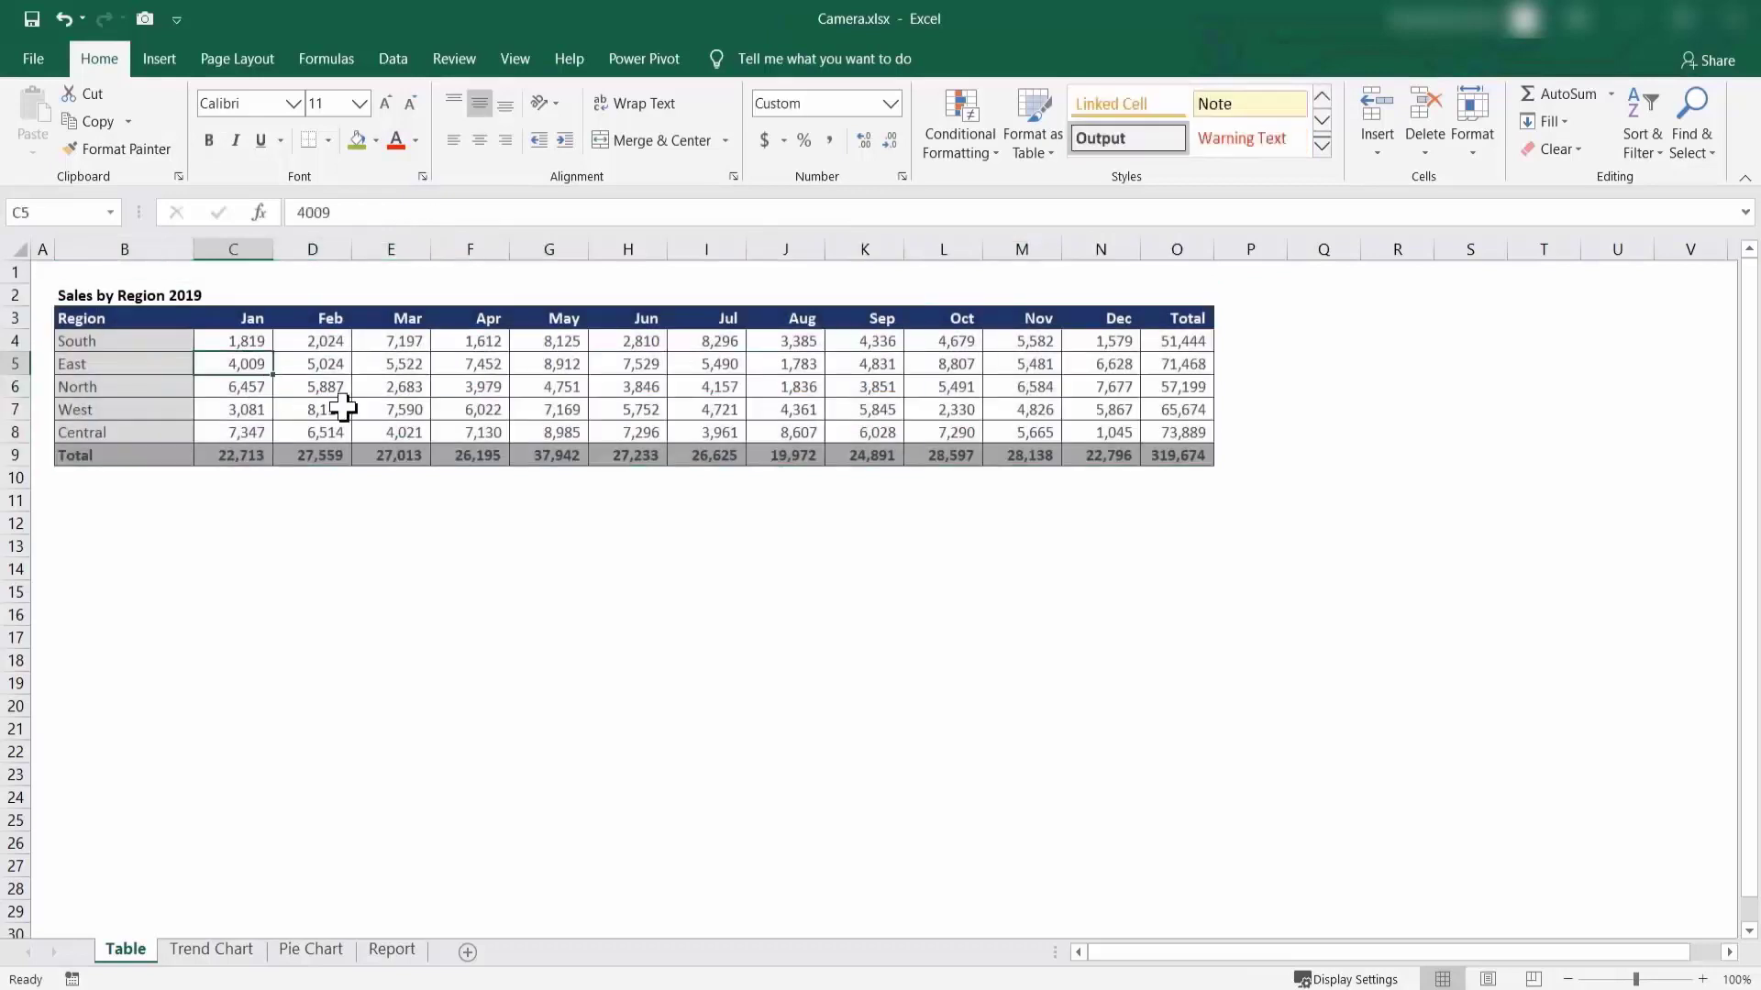
left_click_drag(101, 365, 1187, 362)
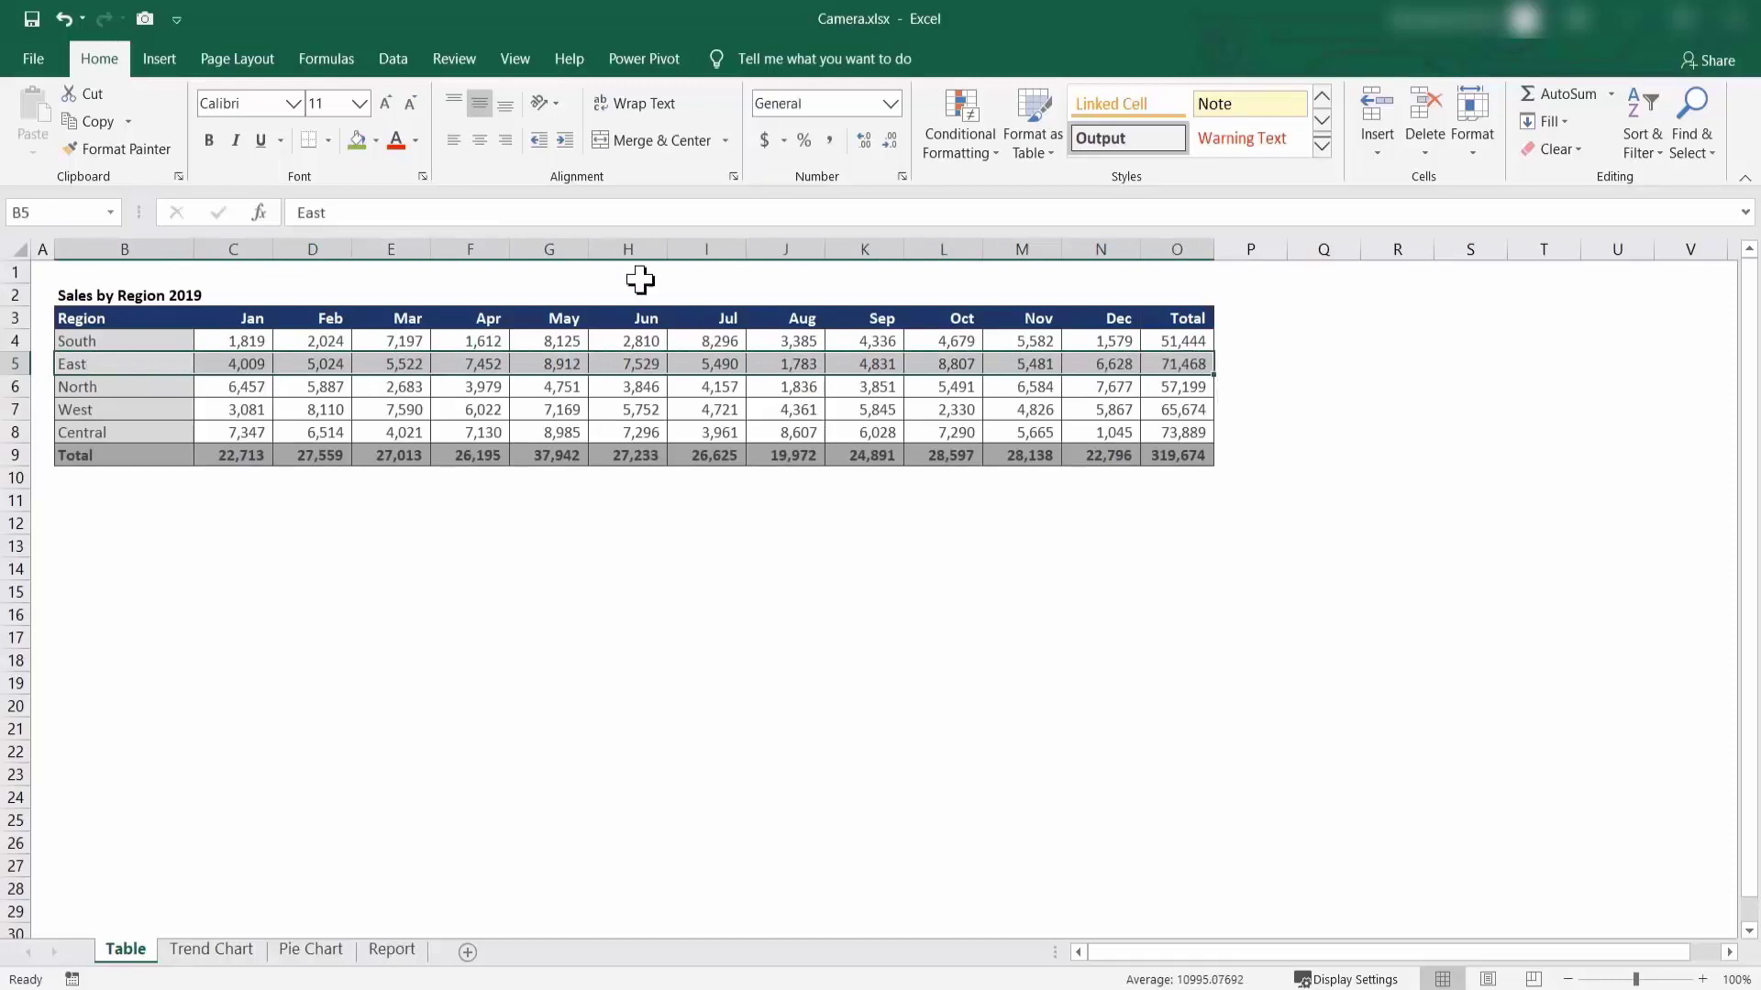
left_click(355, 140)
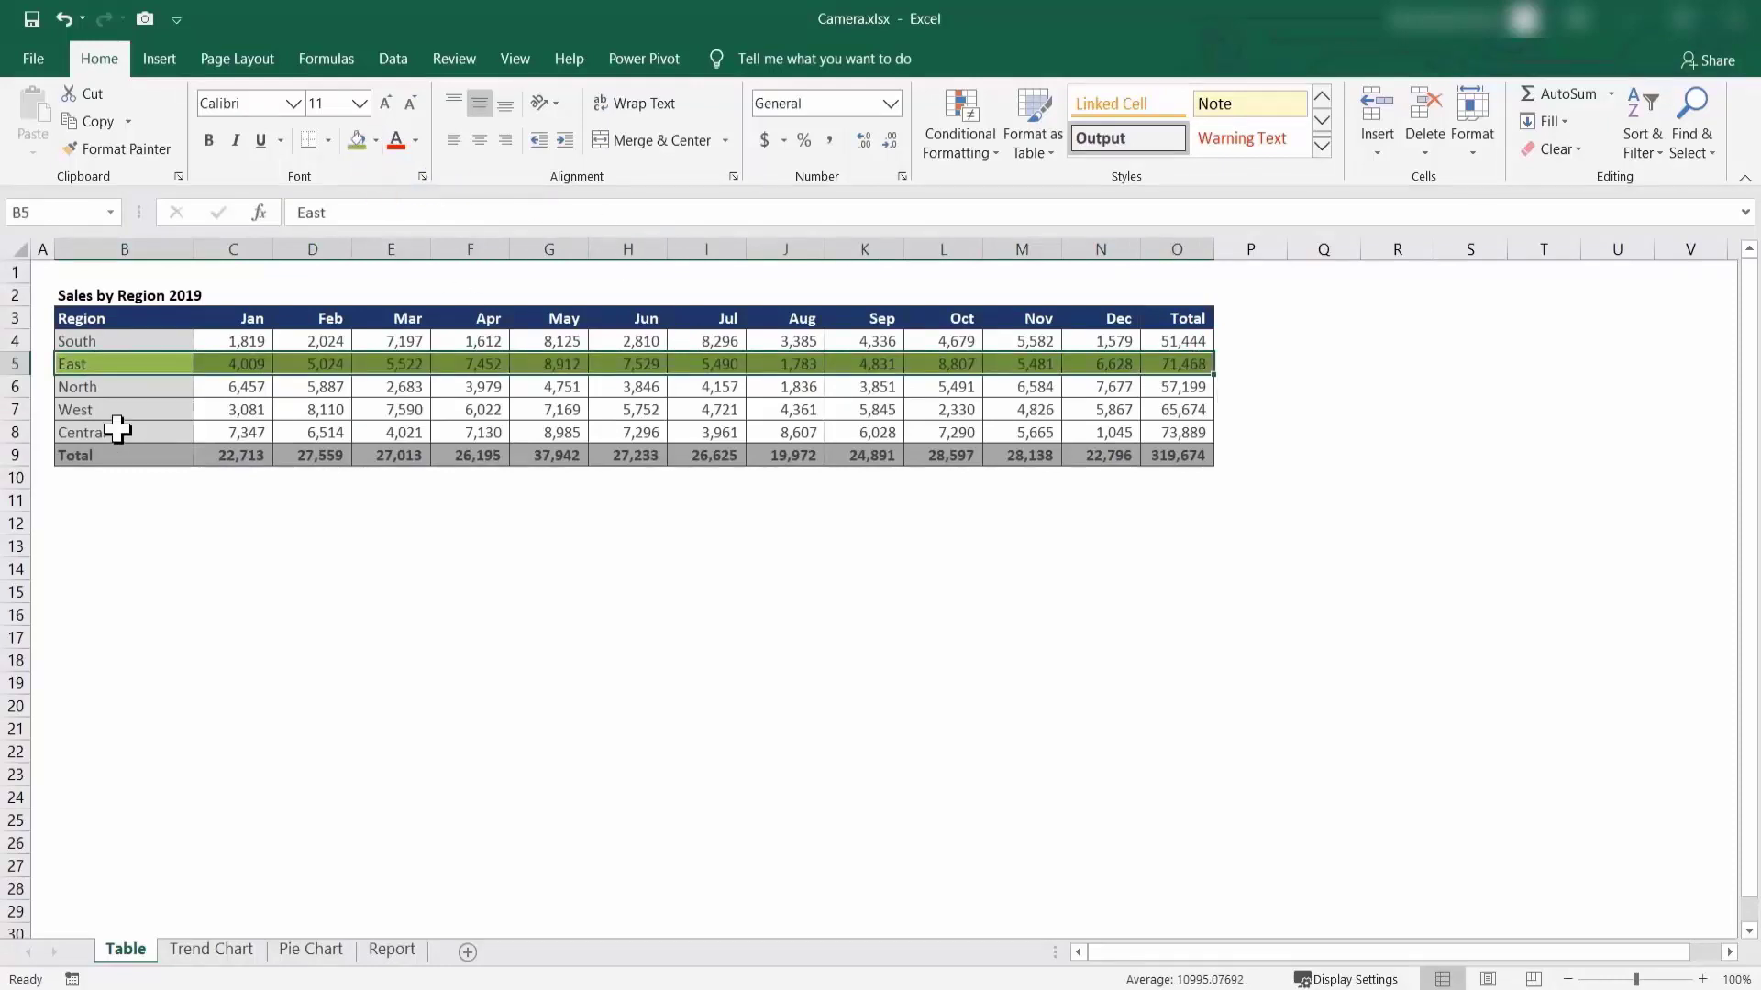
Fill the West row yellow and confirm the Report's linked table shows the colours.
left_click_drag(111, 410, 1197, 419)
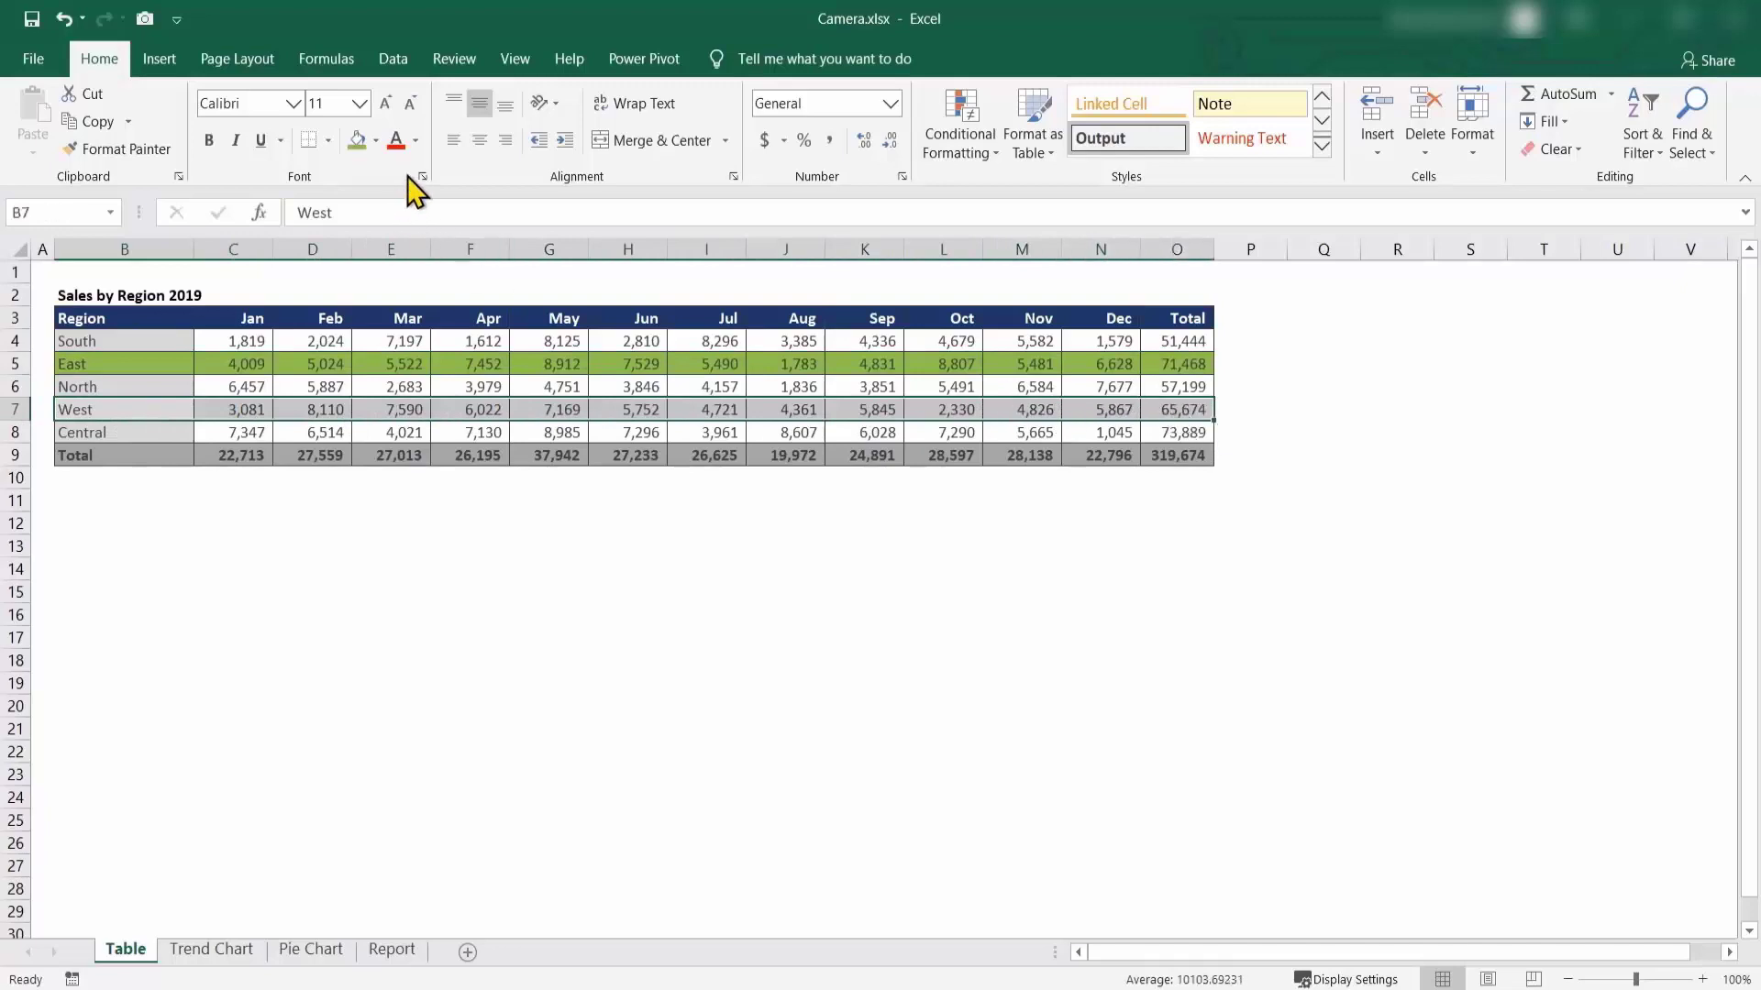
left_click(375, 141)
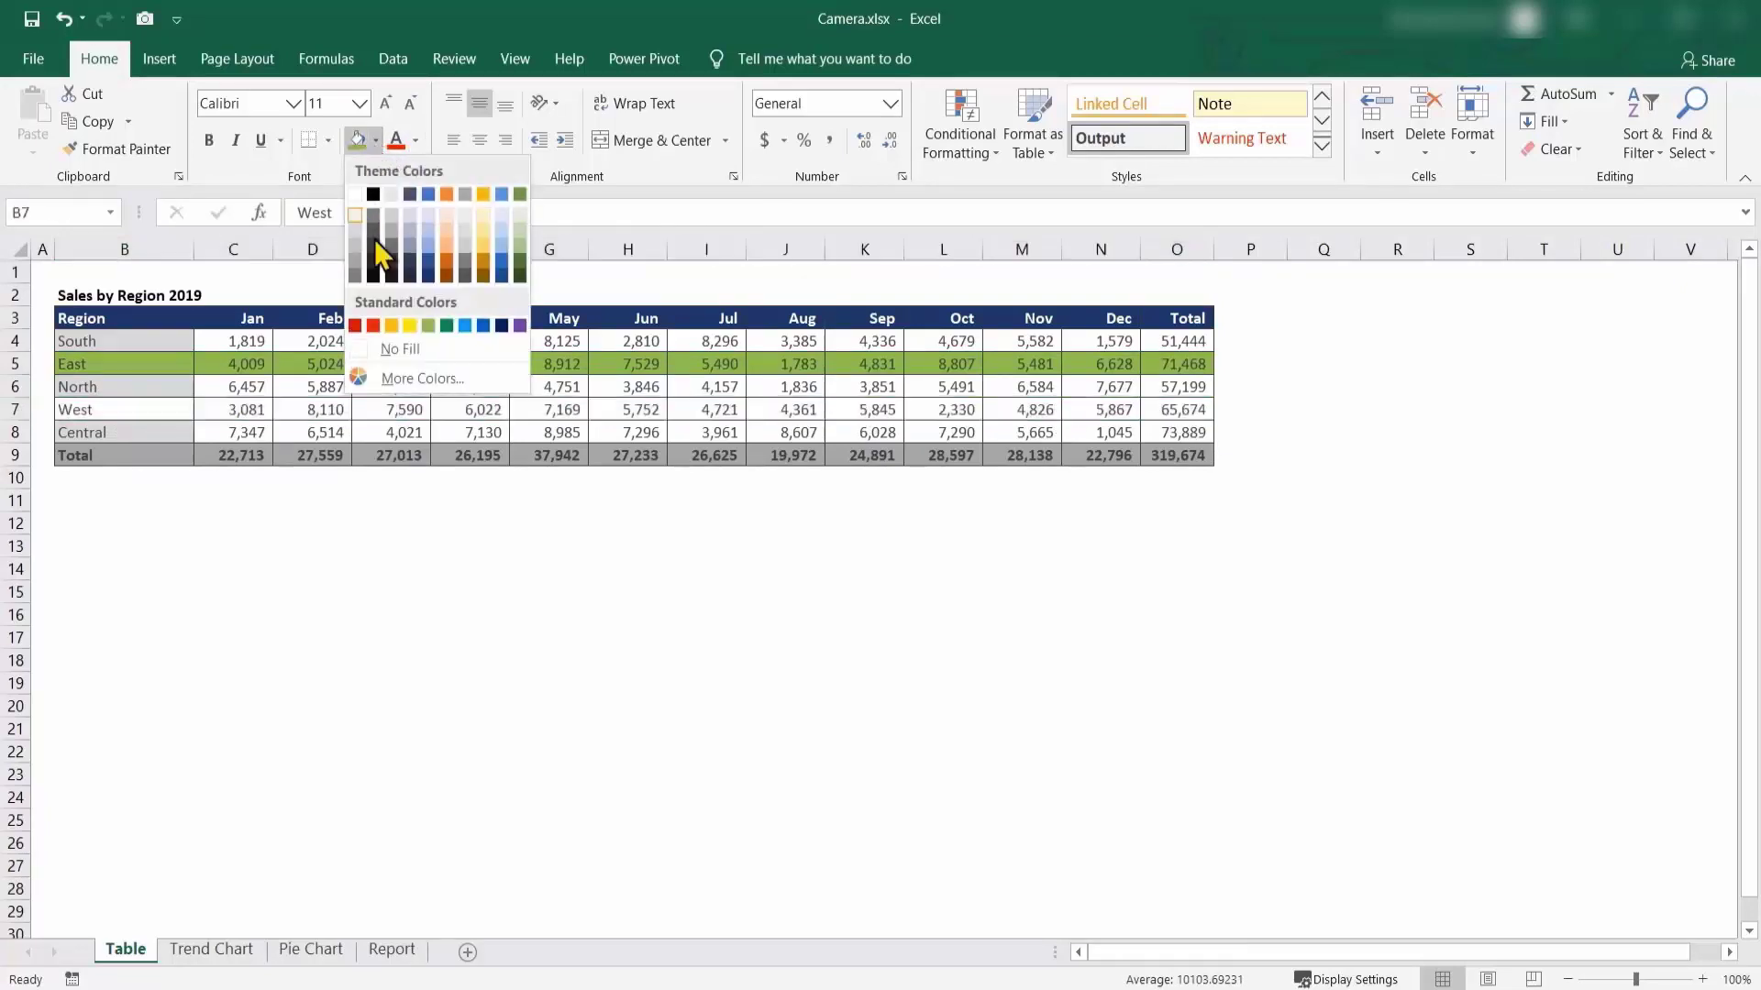
left_click(409, 326)
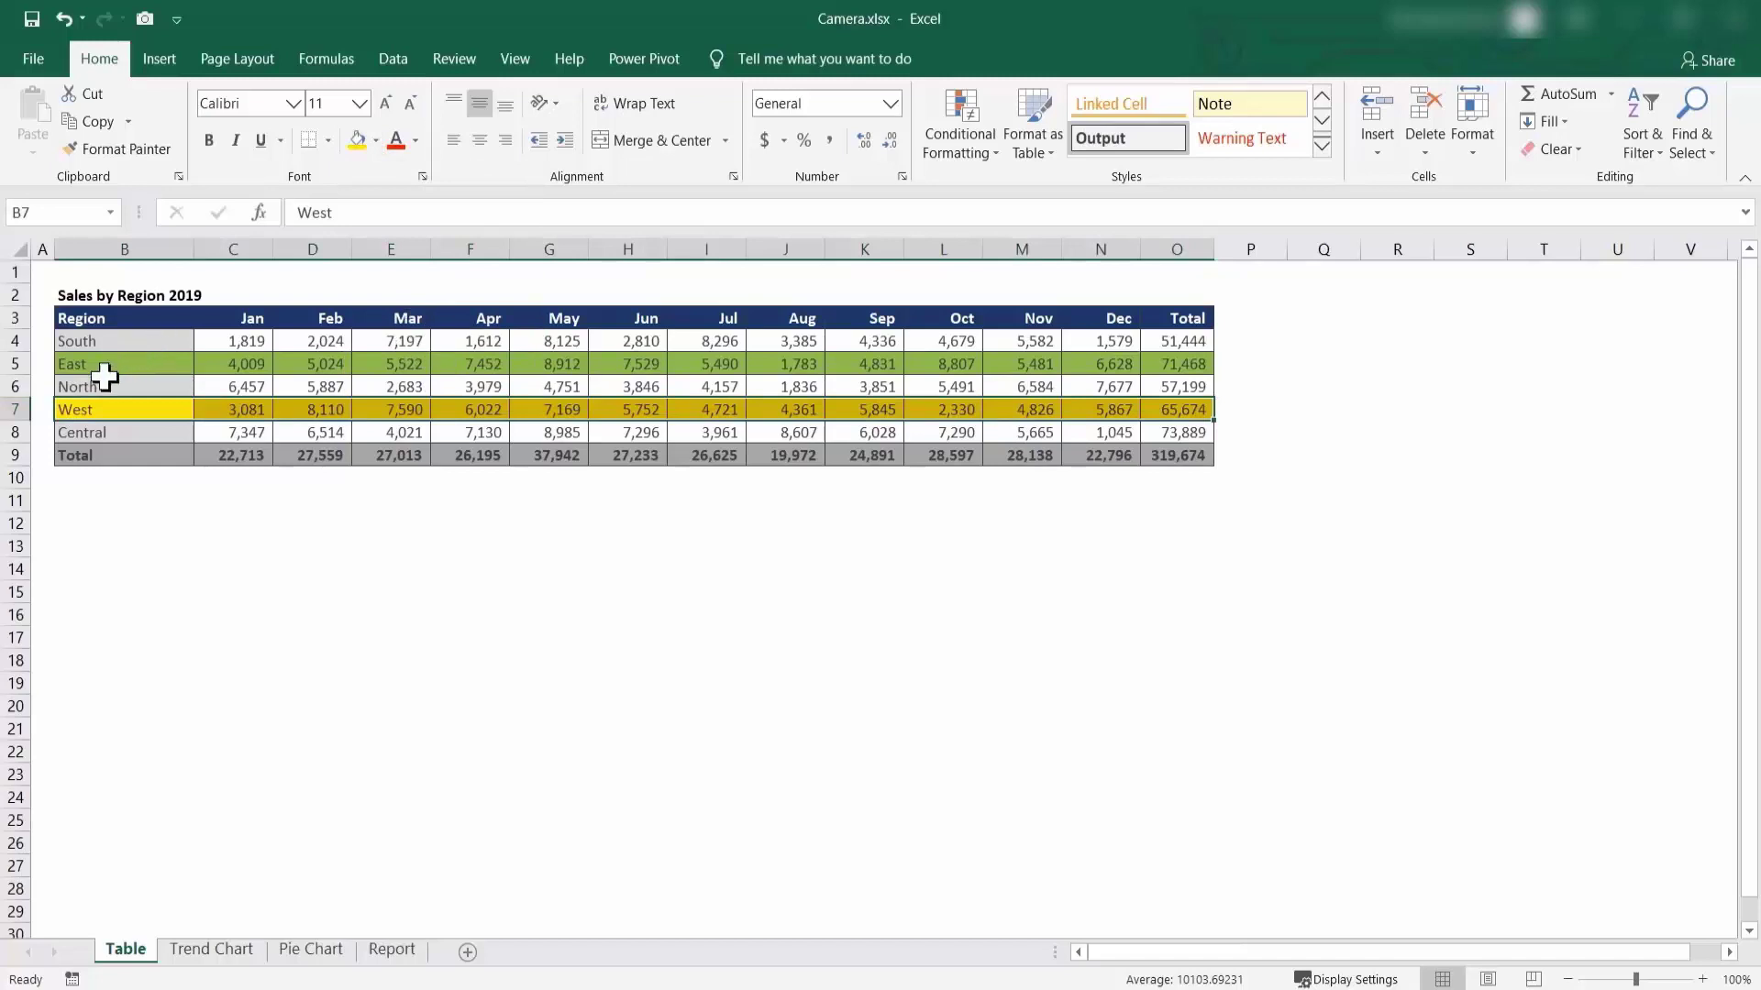
left_click(392, 949)
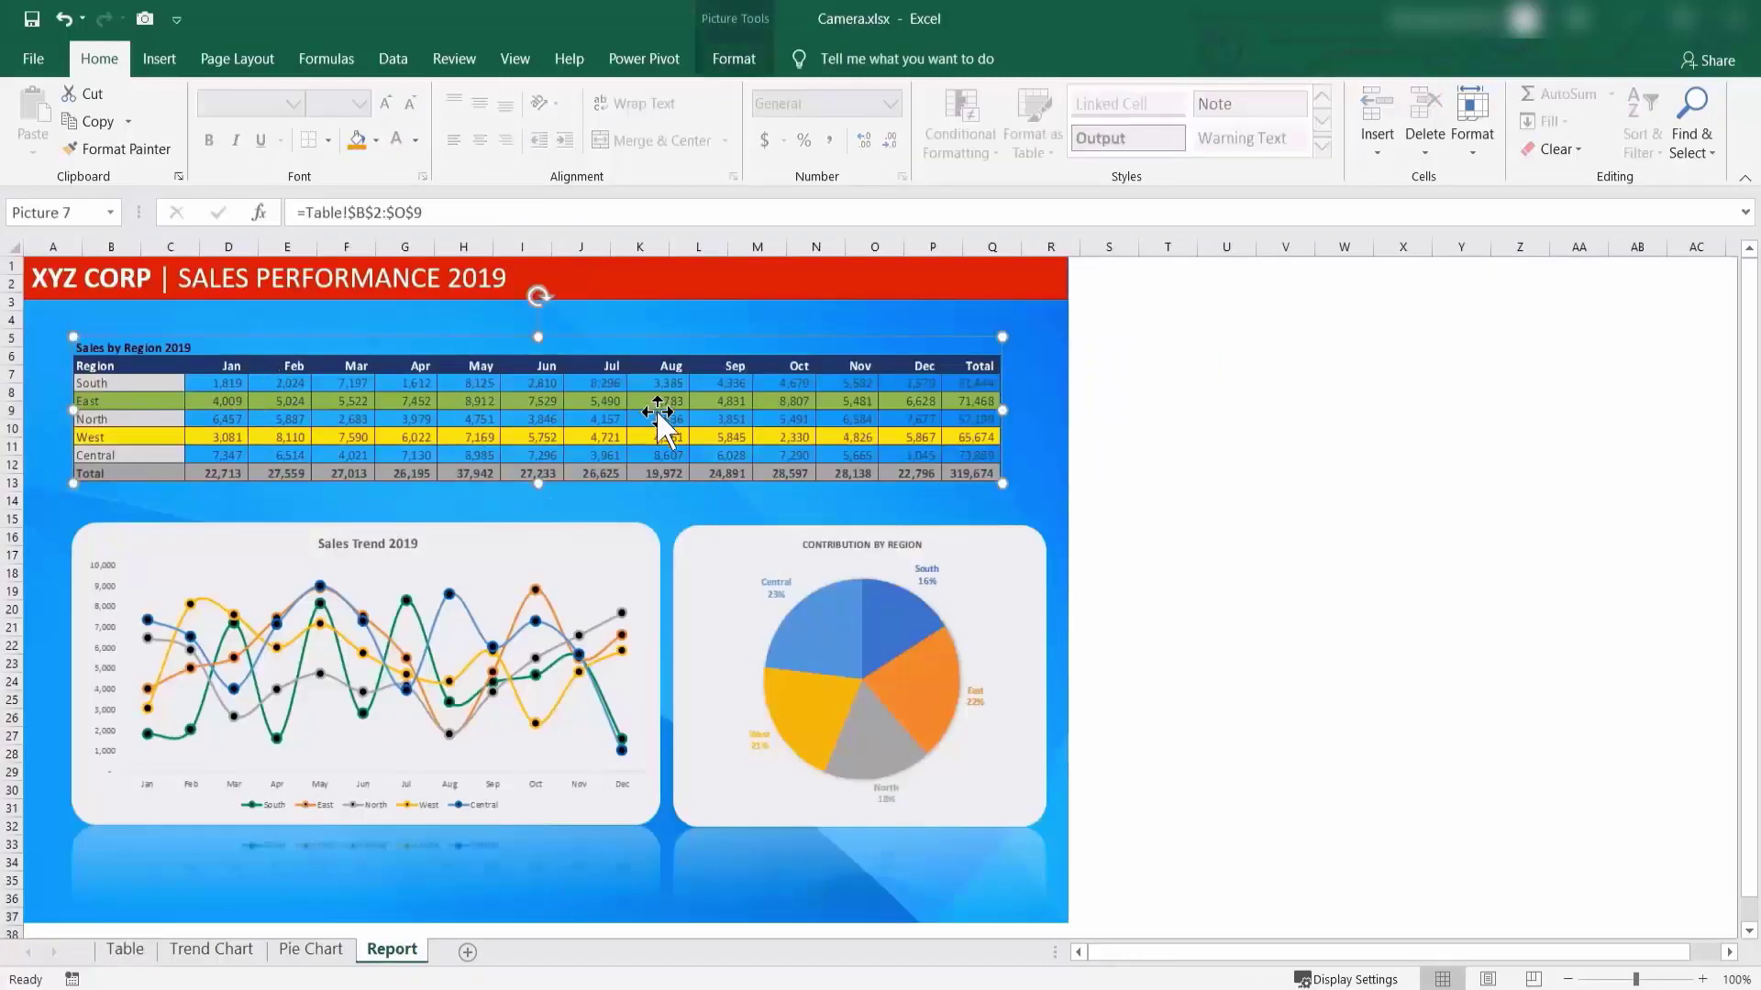
left_click(1109, 321)
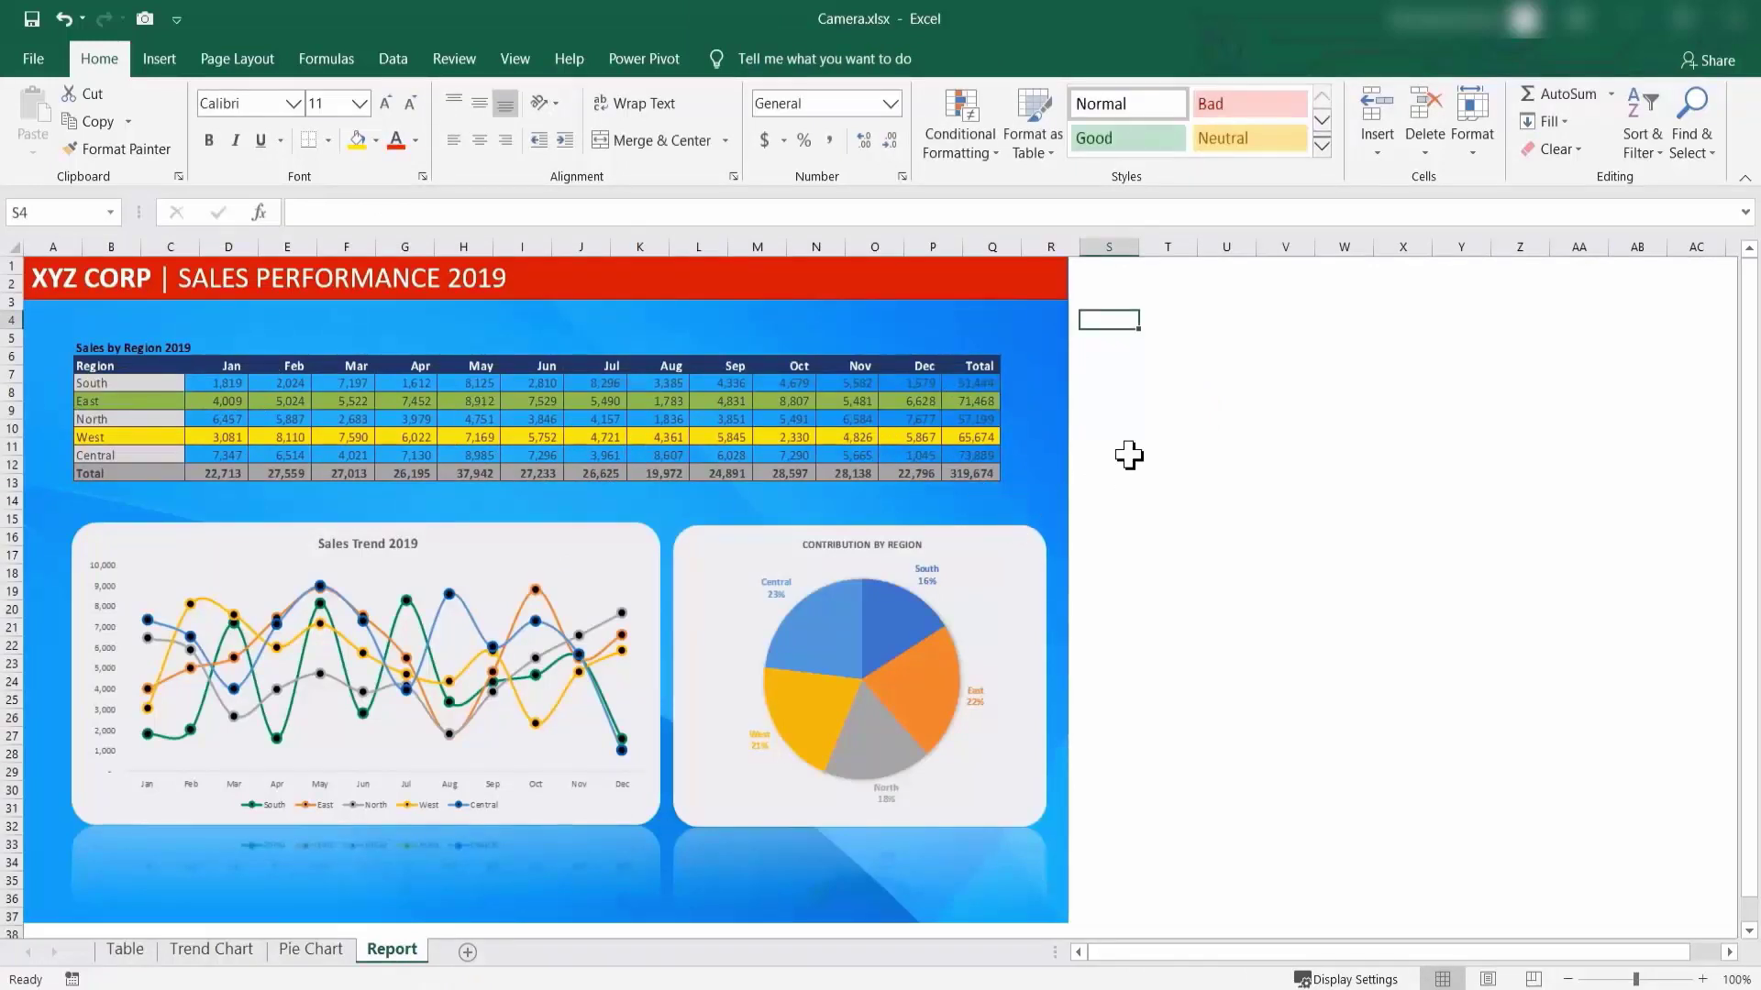
Copy the Sales by Region 2019 table (B2:O9) and select B12 as the destination.
left_click(125, 950)
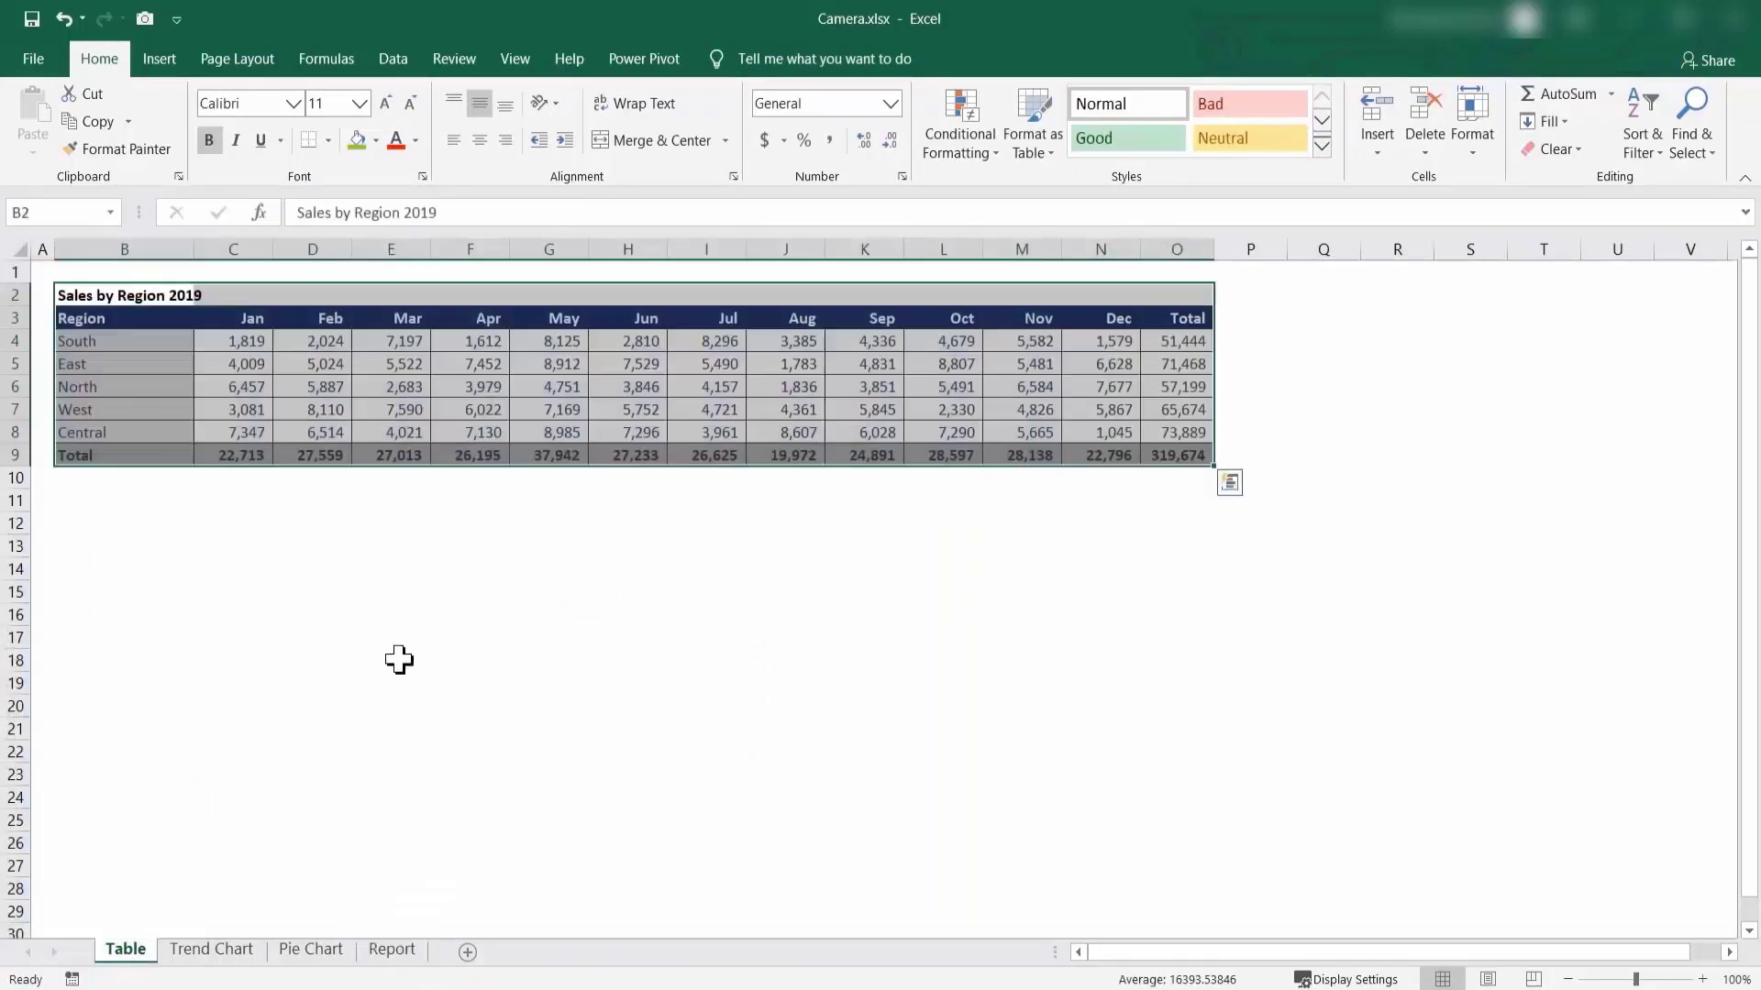
left_click(141, 540)
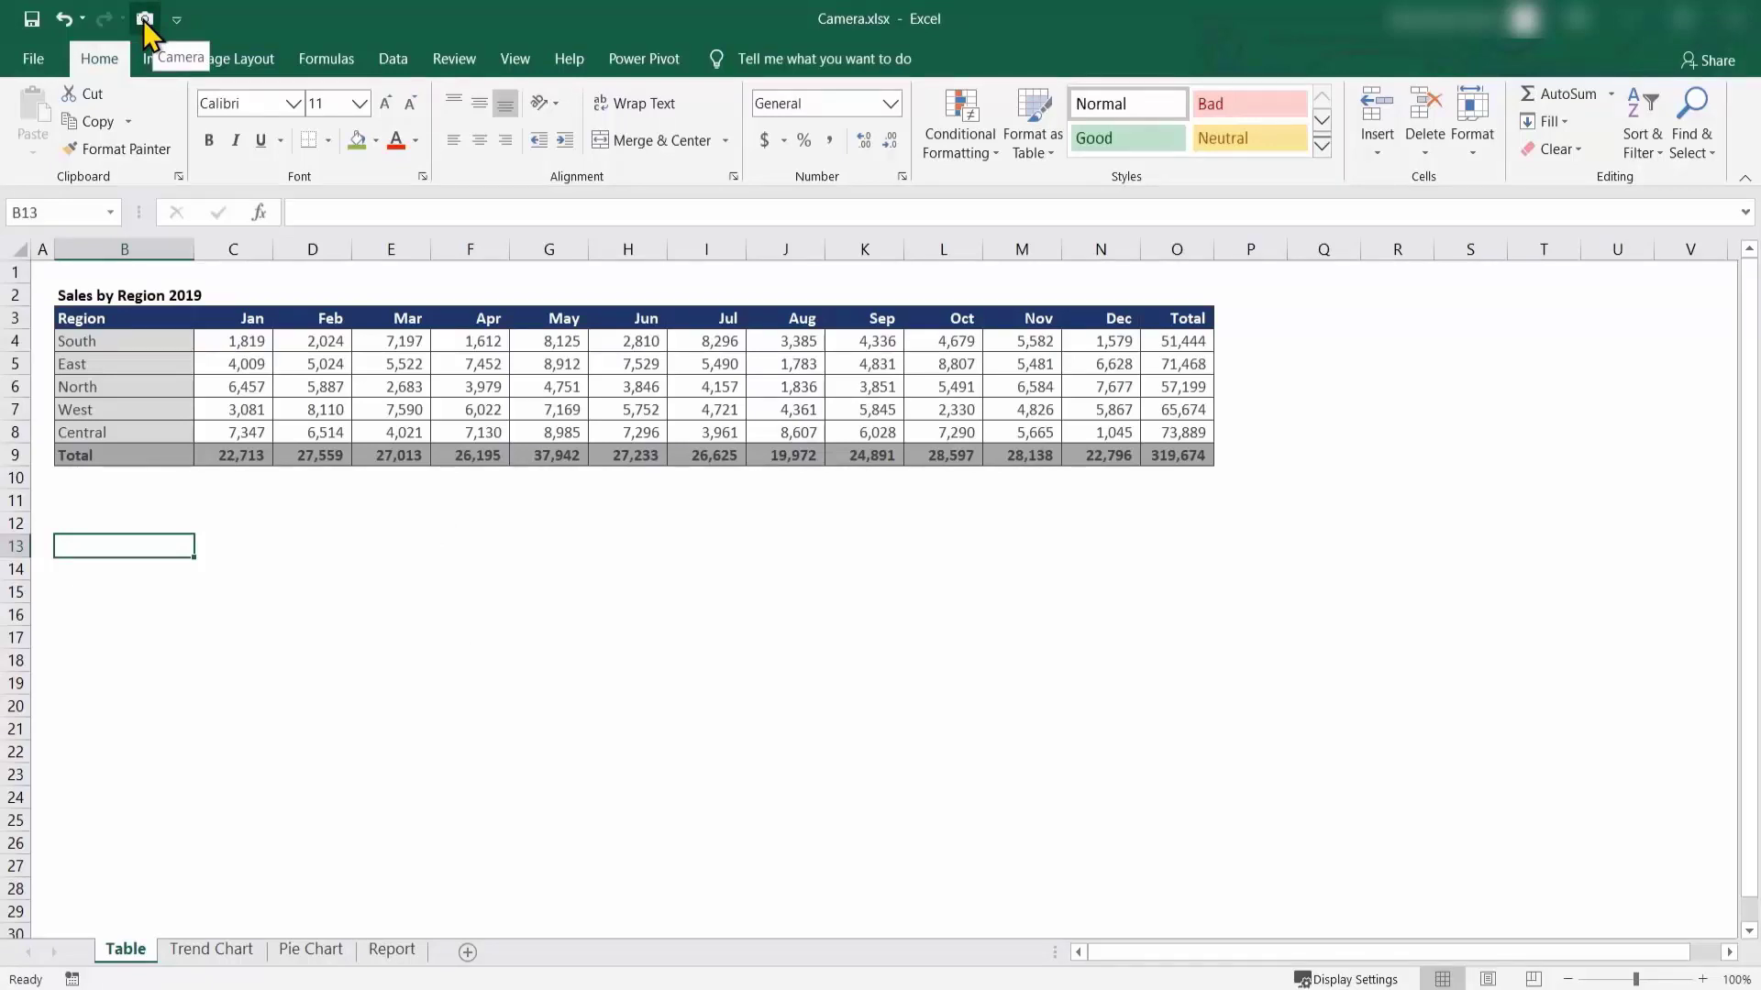
left_click(86, 295)
left_click_drag(87, 296, 1183, 454)
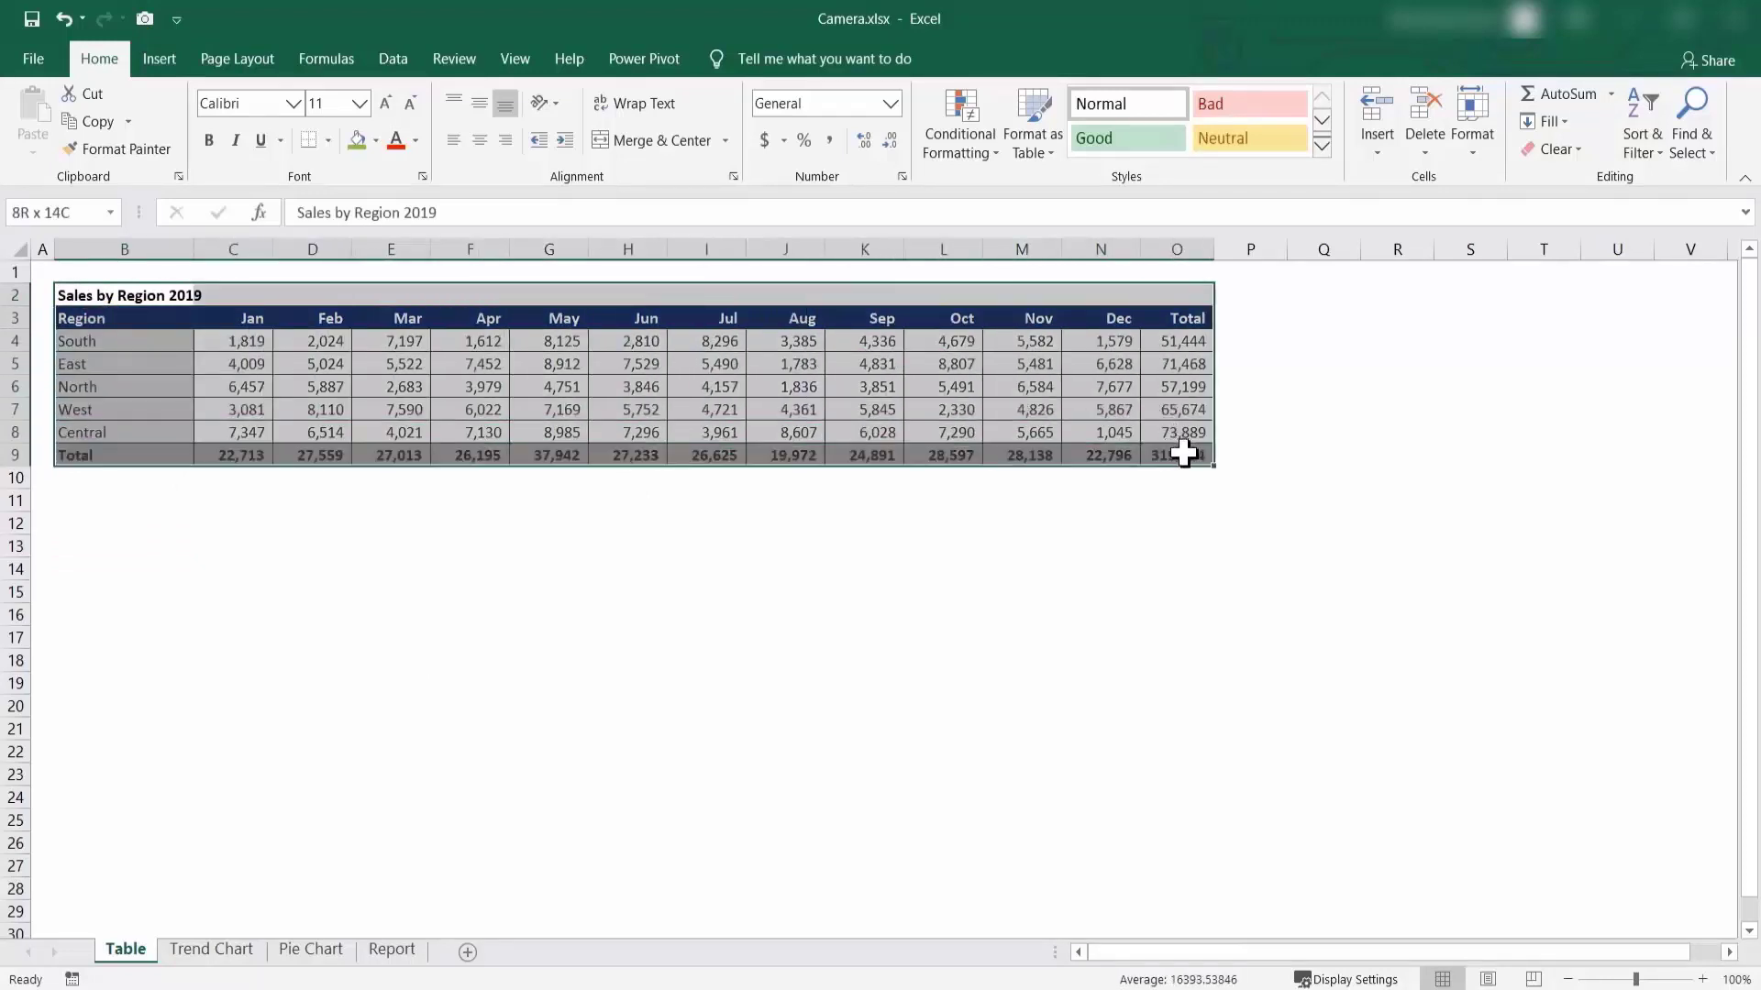
key("ctrl+c")
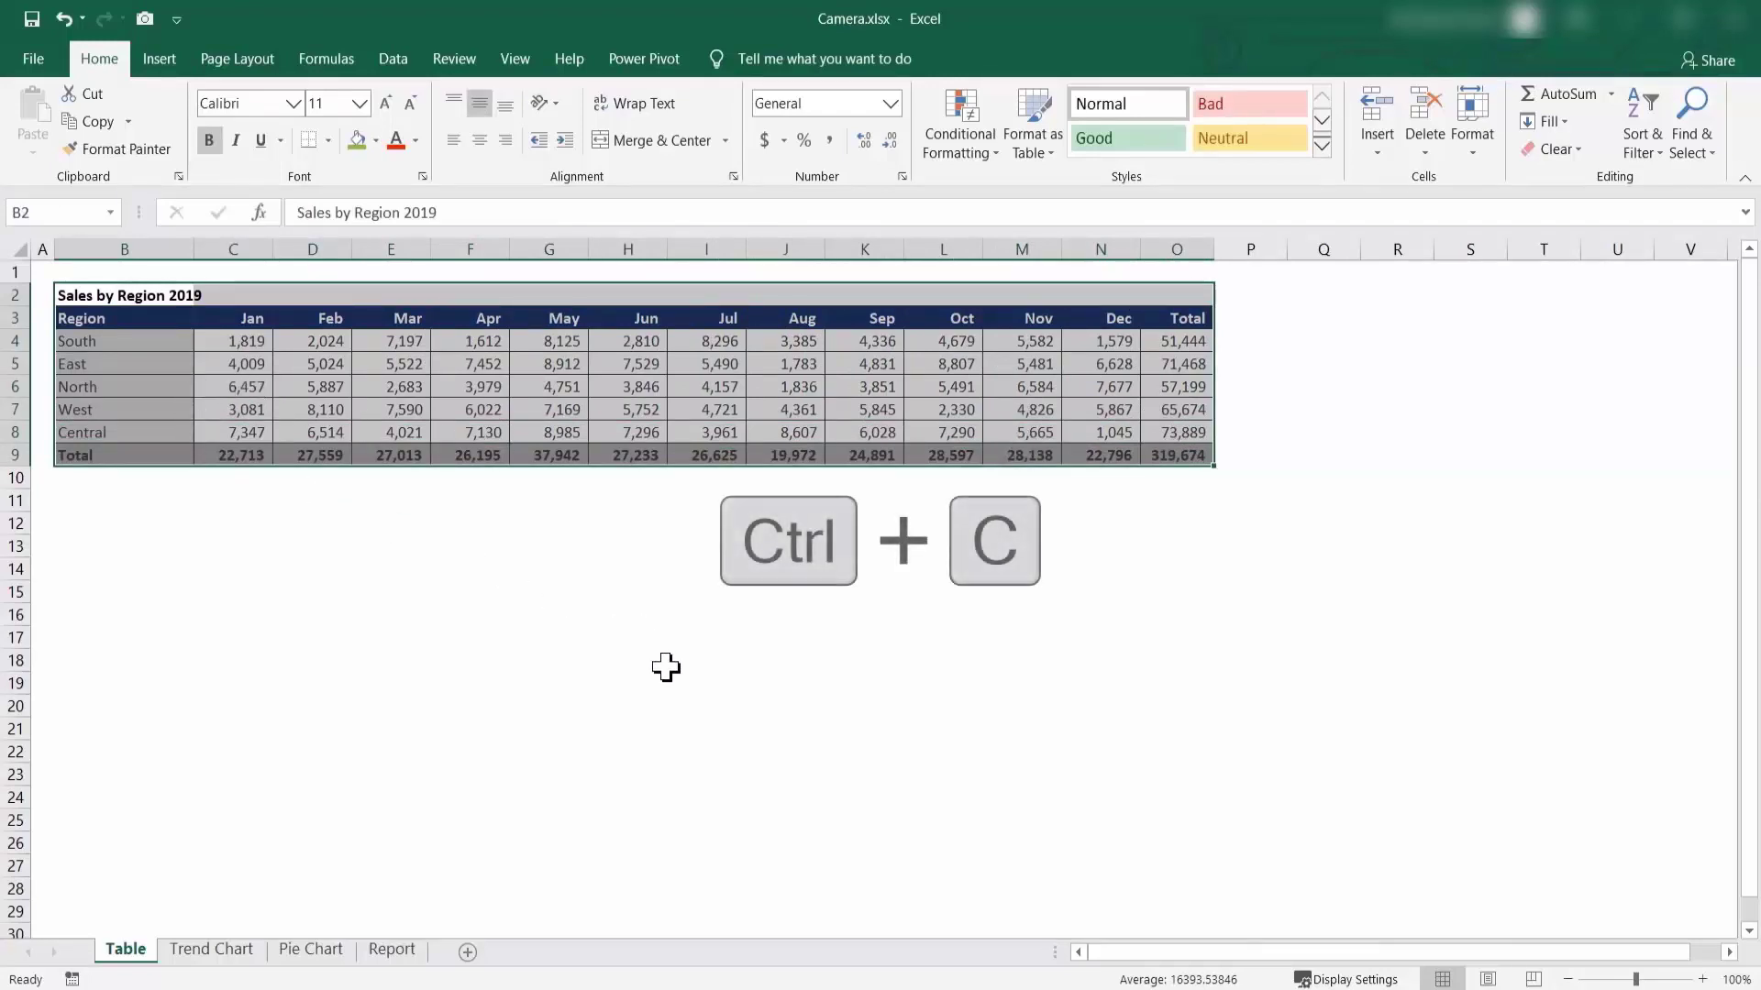
key("ctrl+c")
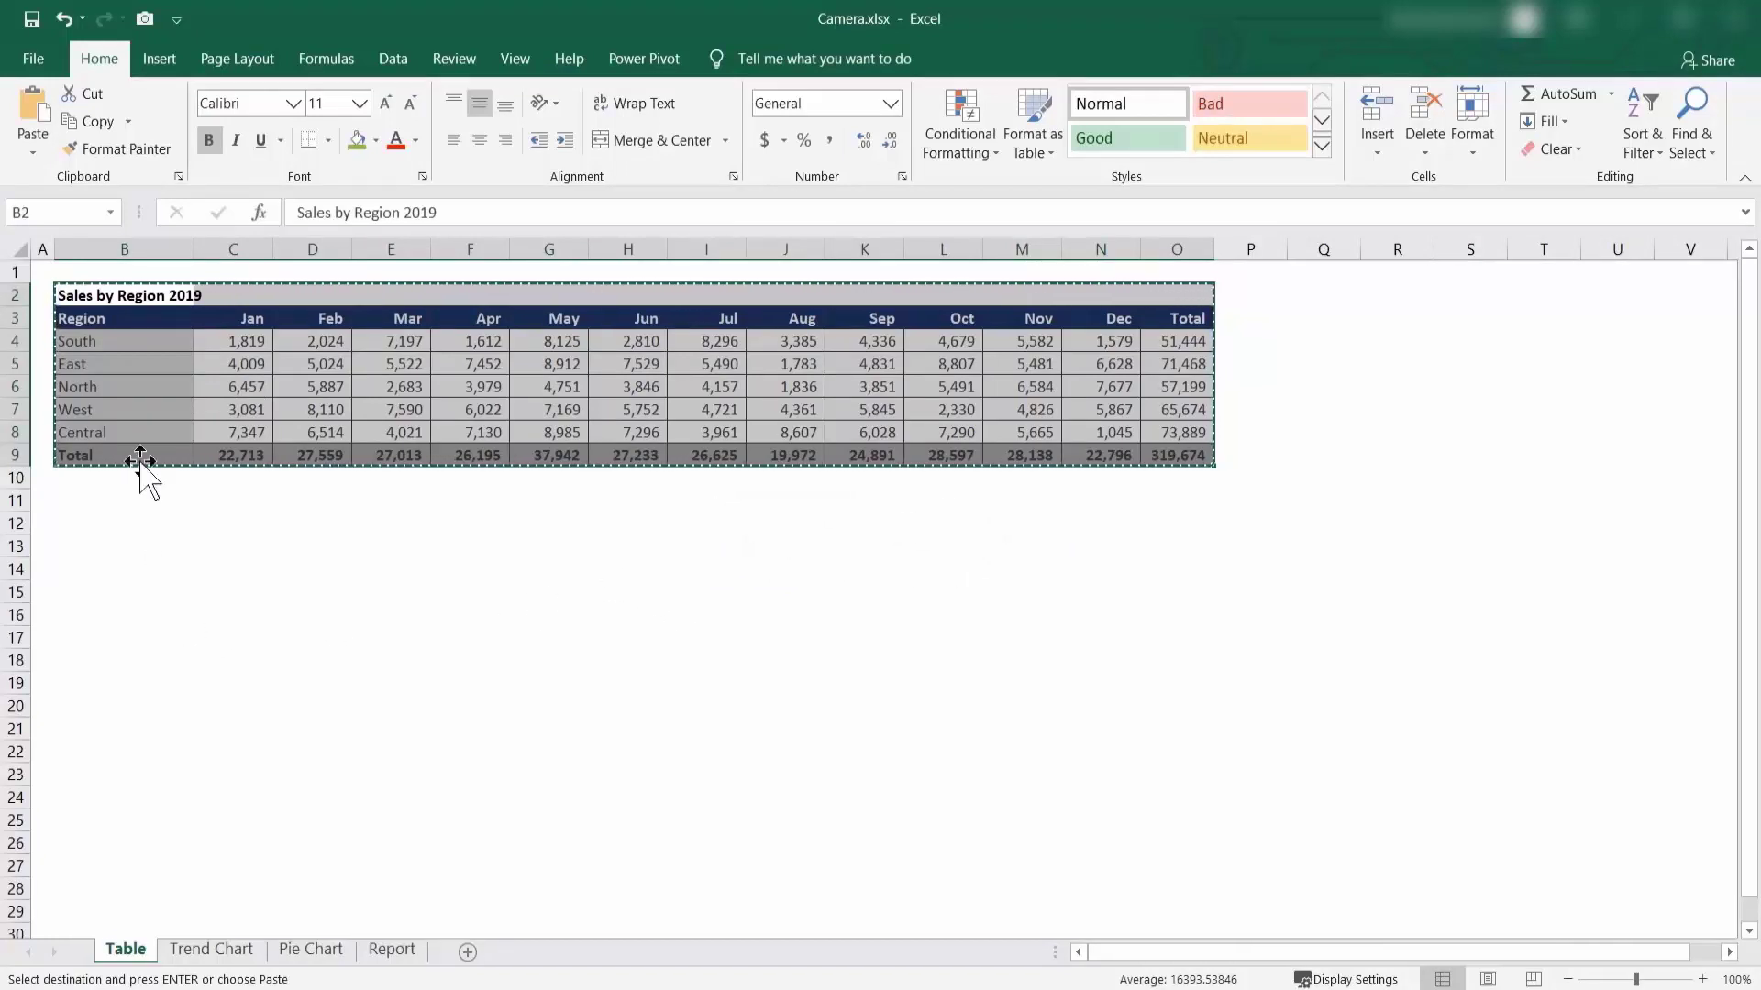
left_click(80, 525)
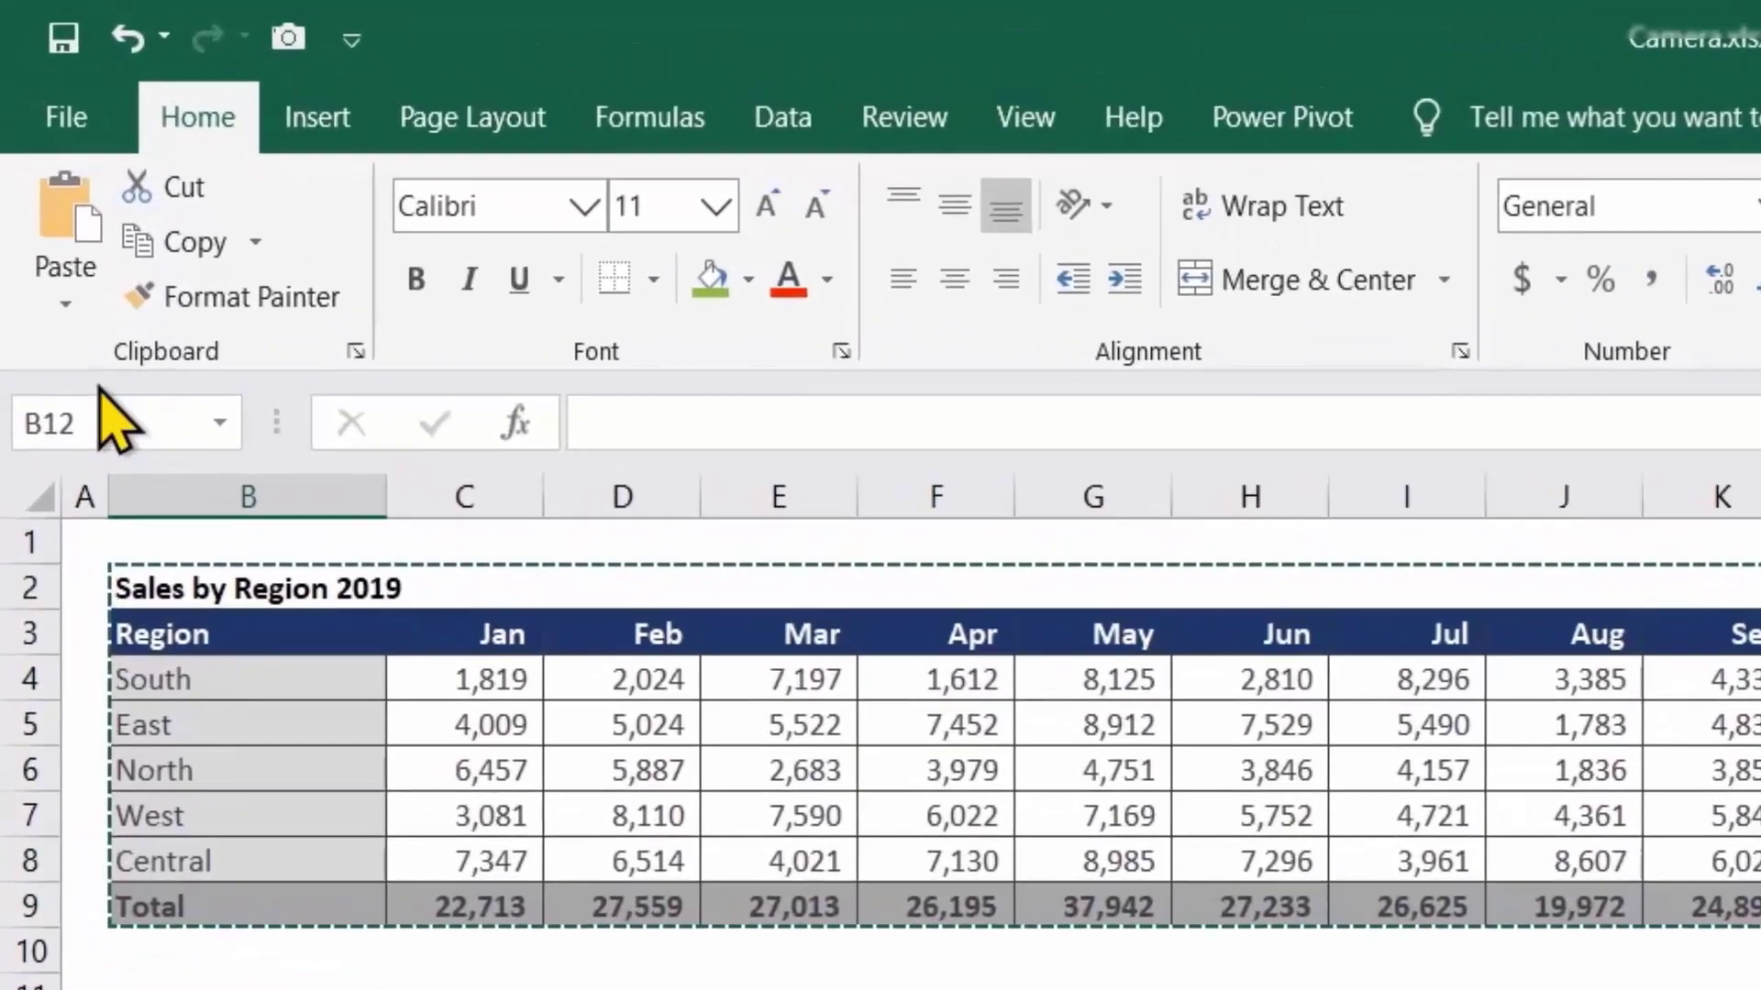
Paste the copied table as a Linked Picture and drag it below the original table.
left_click(44, 210)
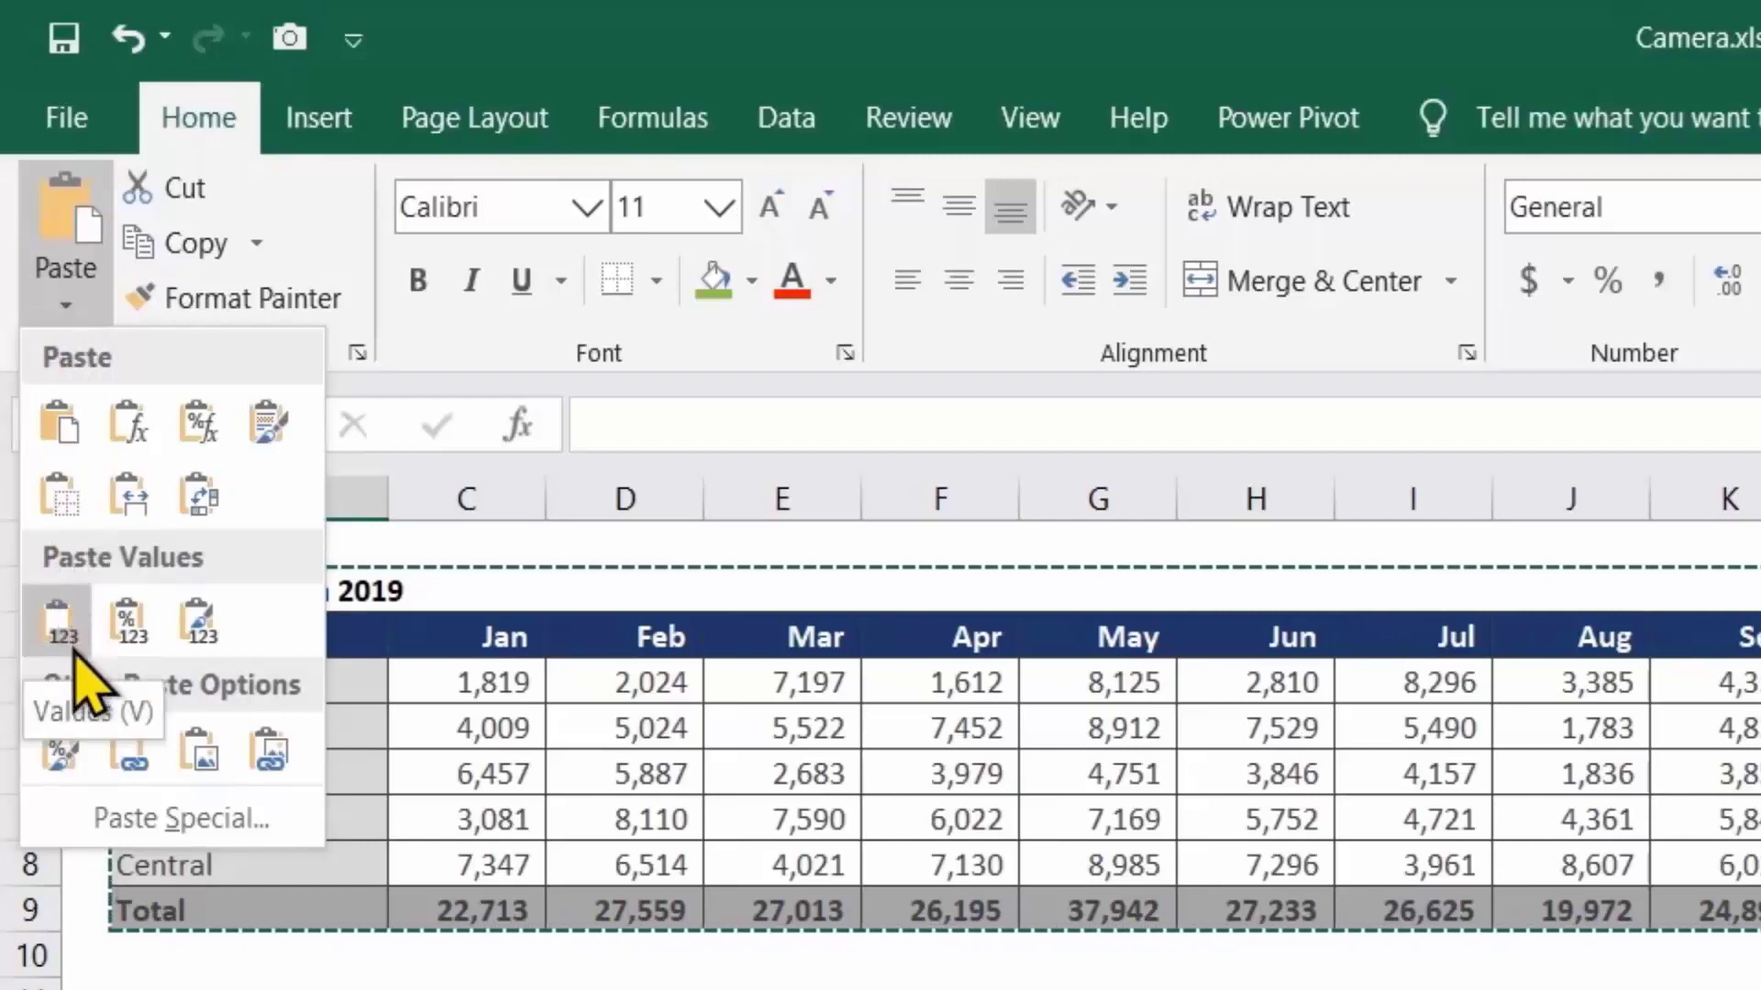
left_click(270, 749)
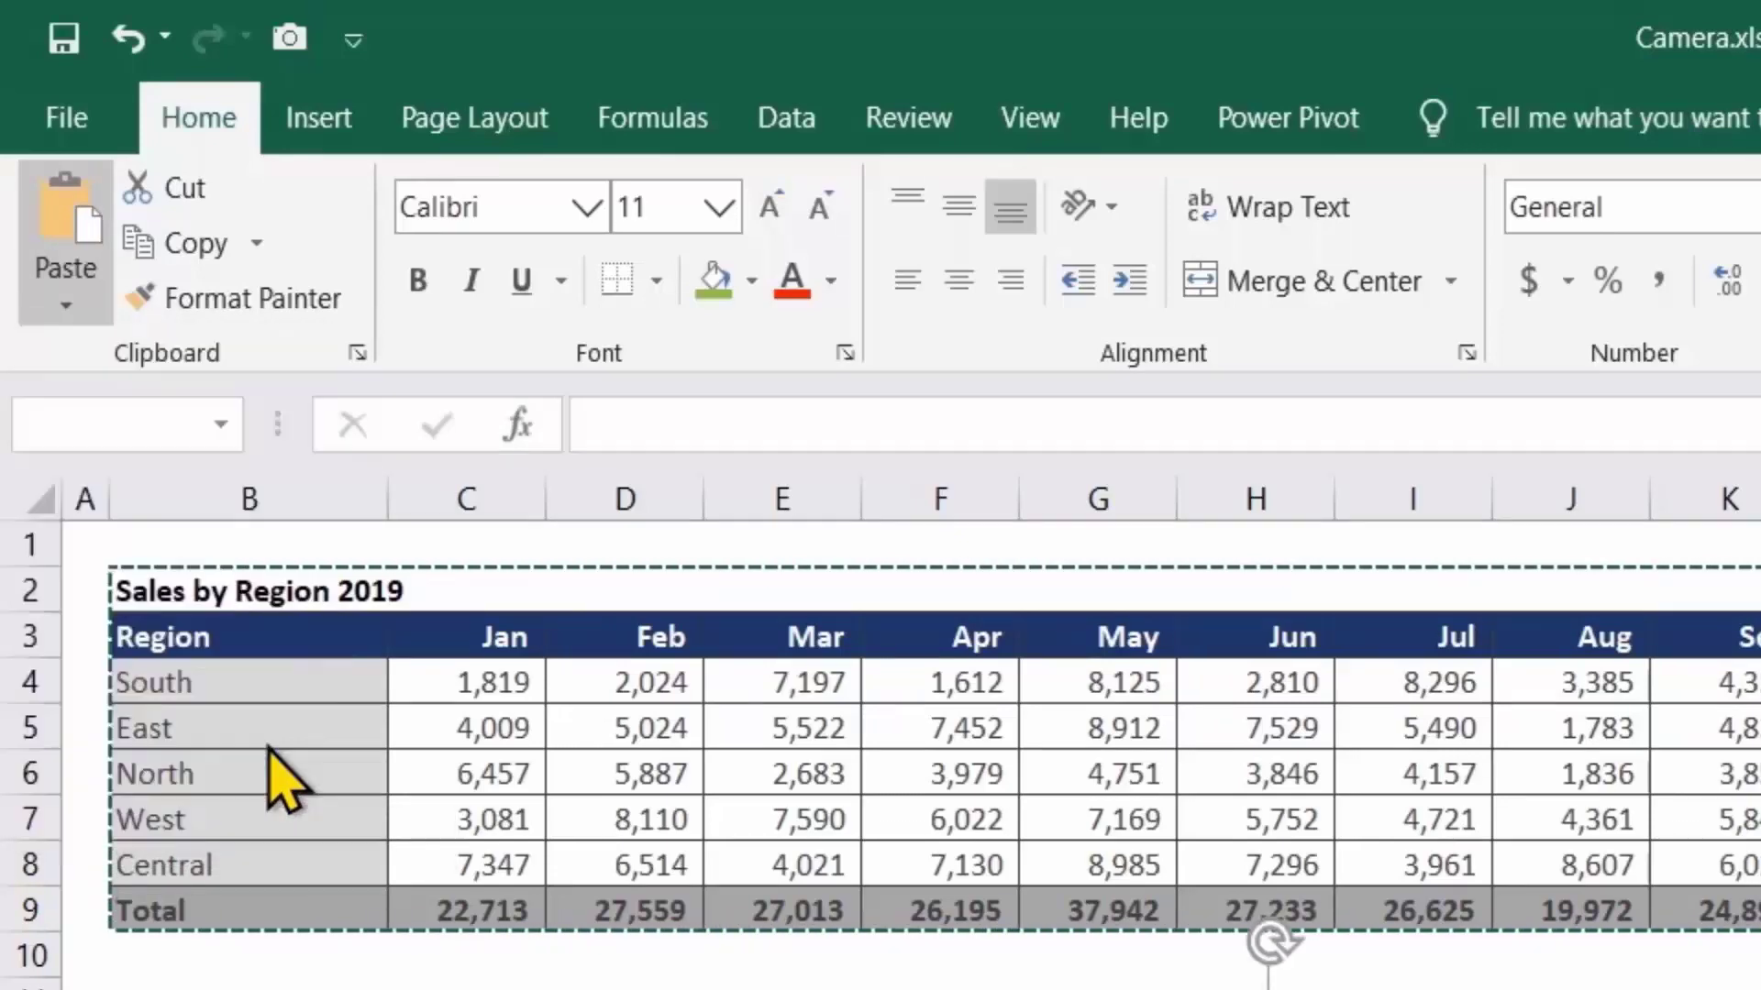
left_click_drag(904, 728, 911, 779)
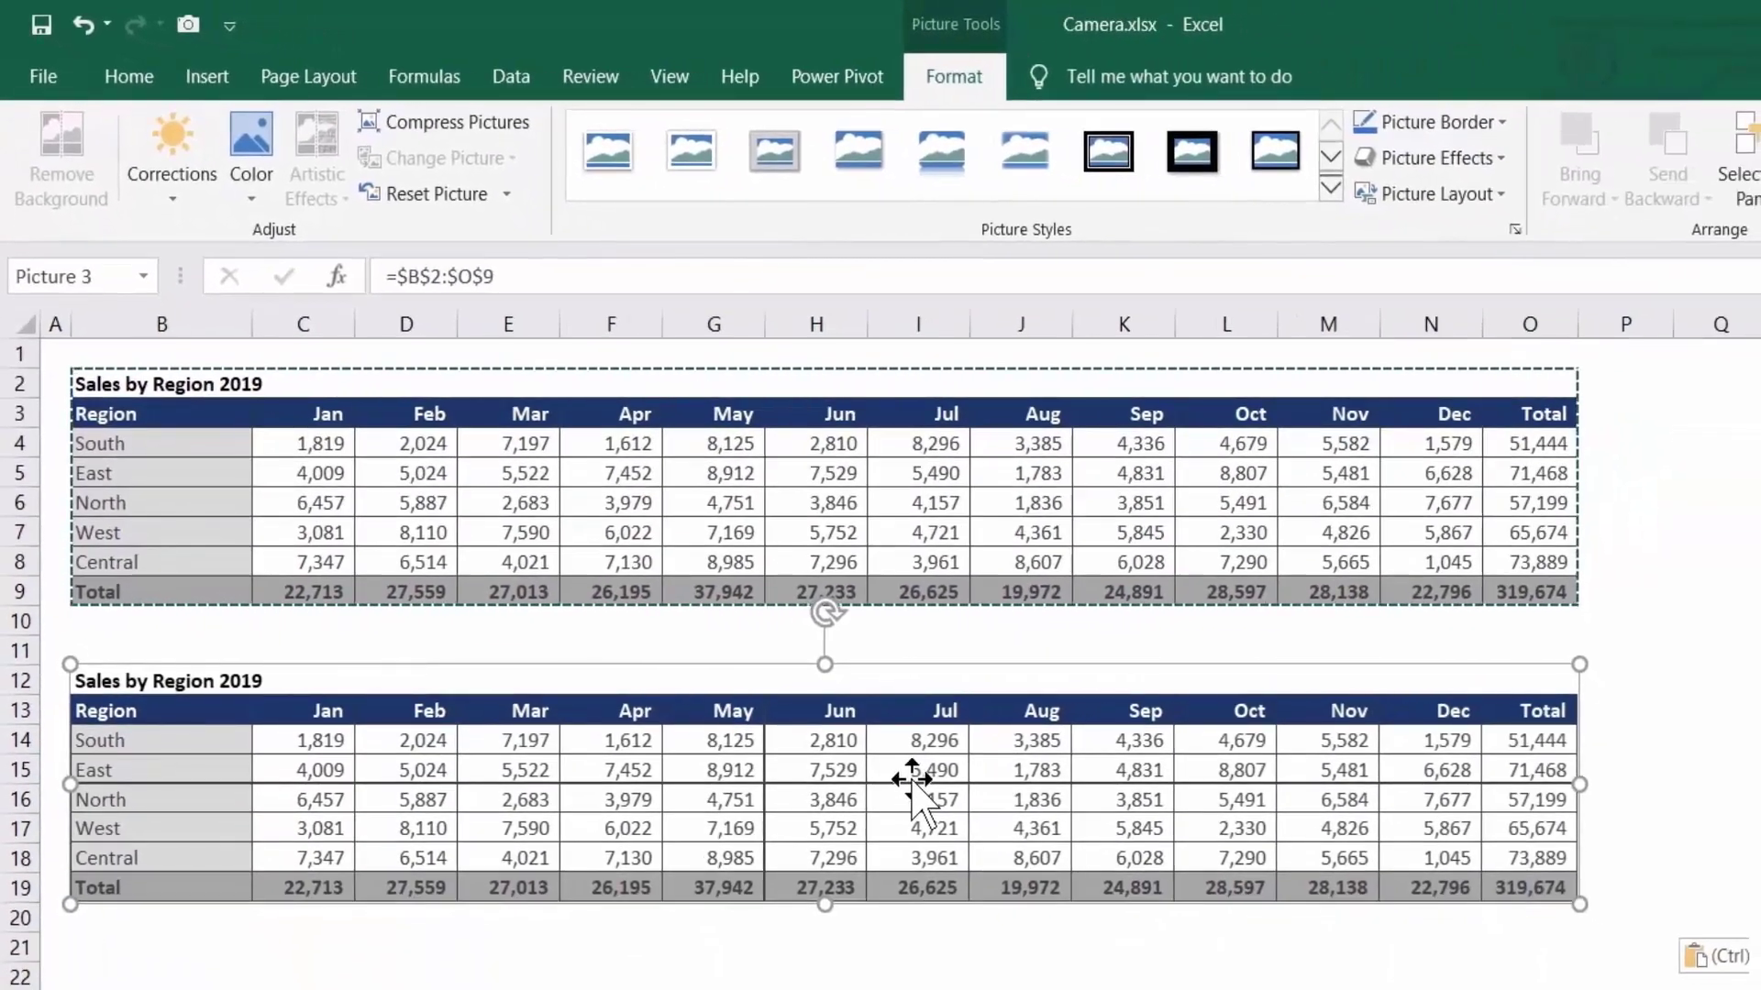